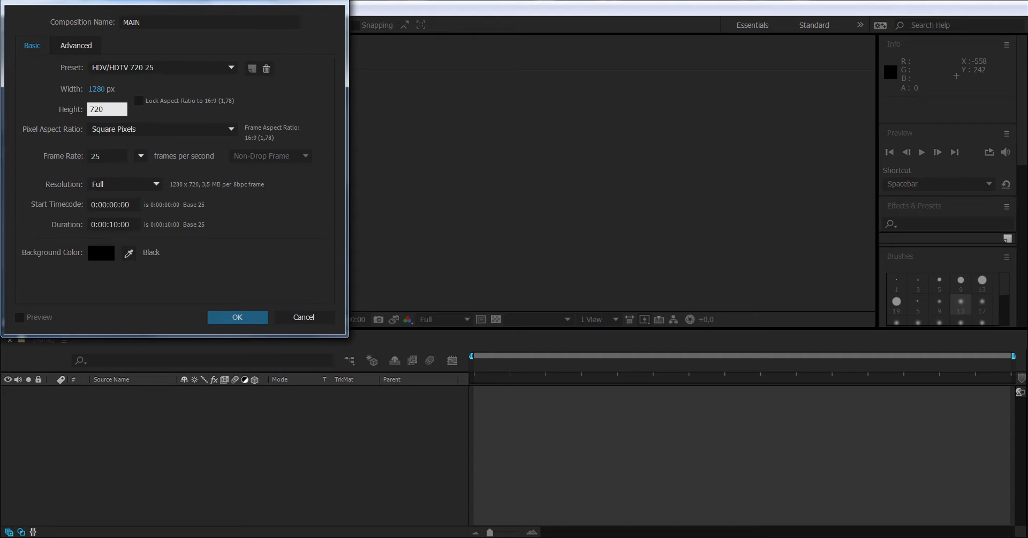
- Create the MAIN composition at 1280 x 720 px, 25 fps, with a duration of 10 seconds
key("Return")
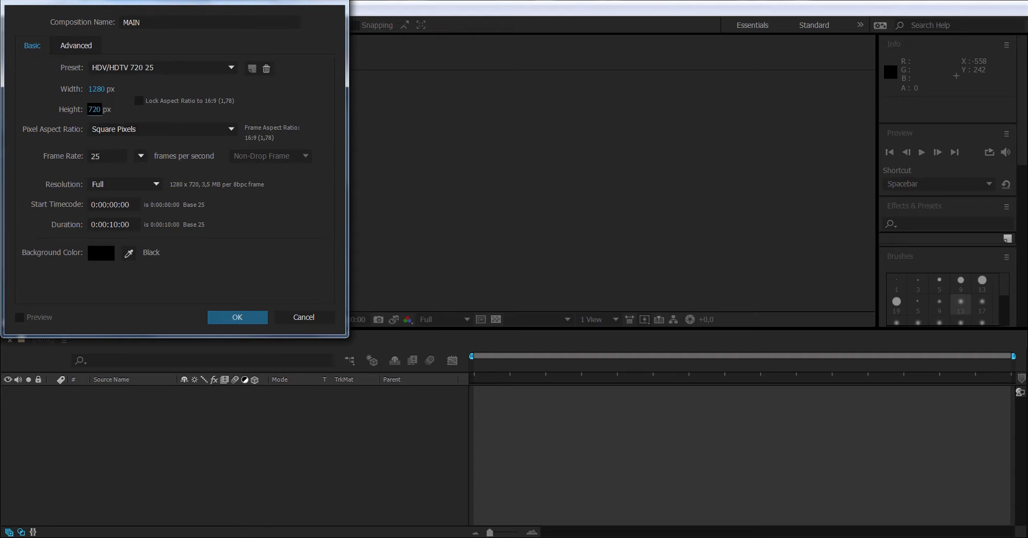
key("Return")
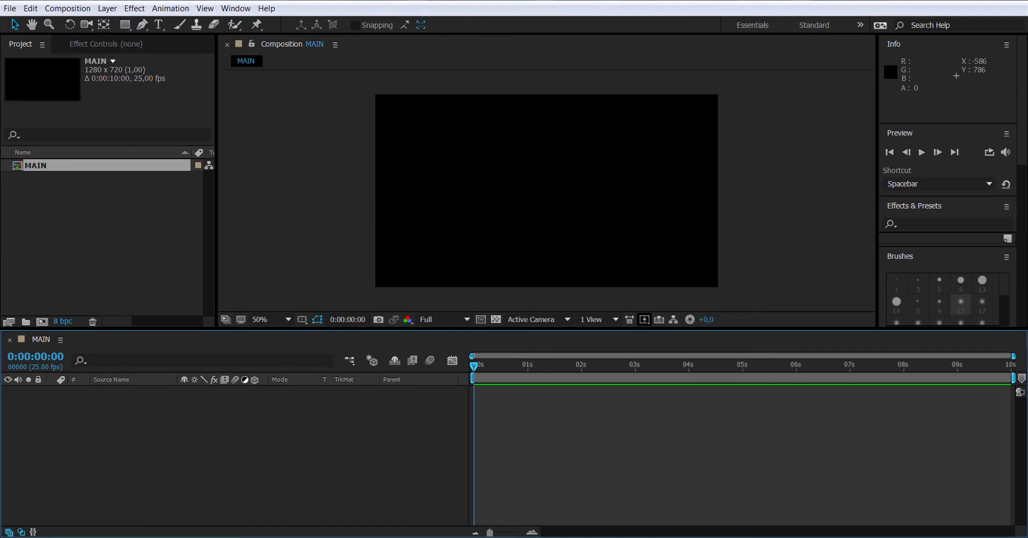
- Create a new composition named GRID 3000 with a width and height of 3000 px
left_click(67, 9)
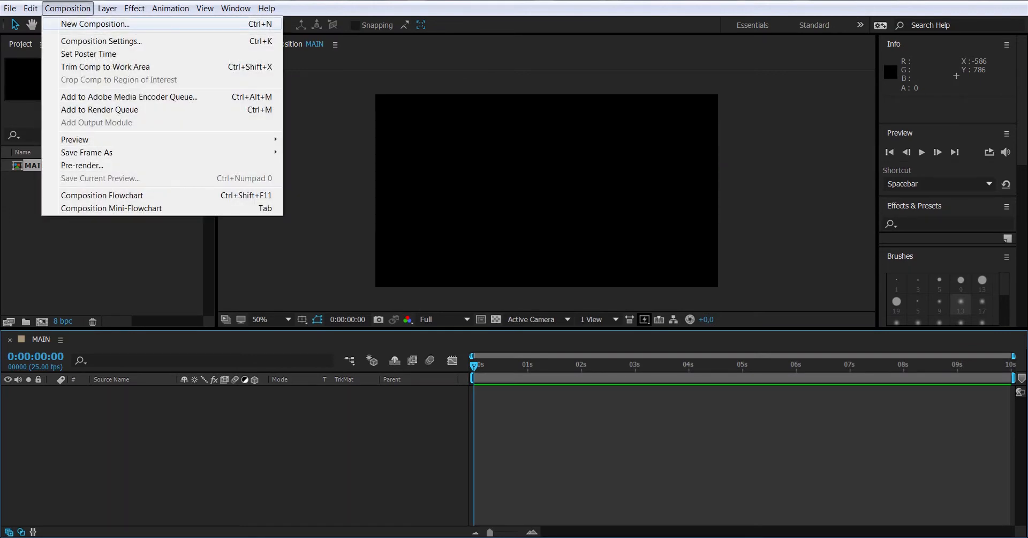
left_click(96, 24)
type("GRID")
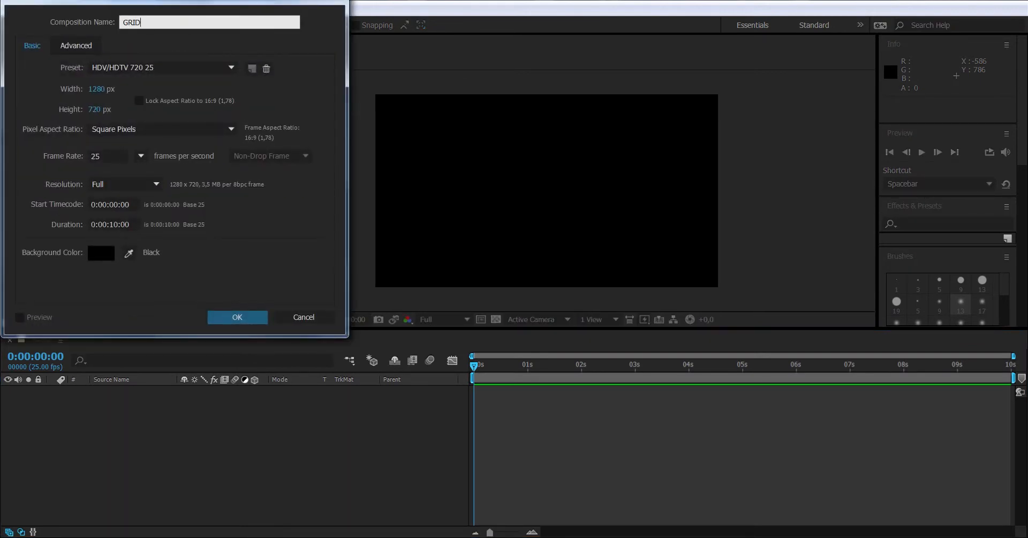
type(" 3000")
key("Tab")
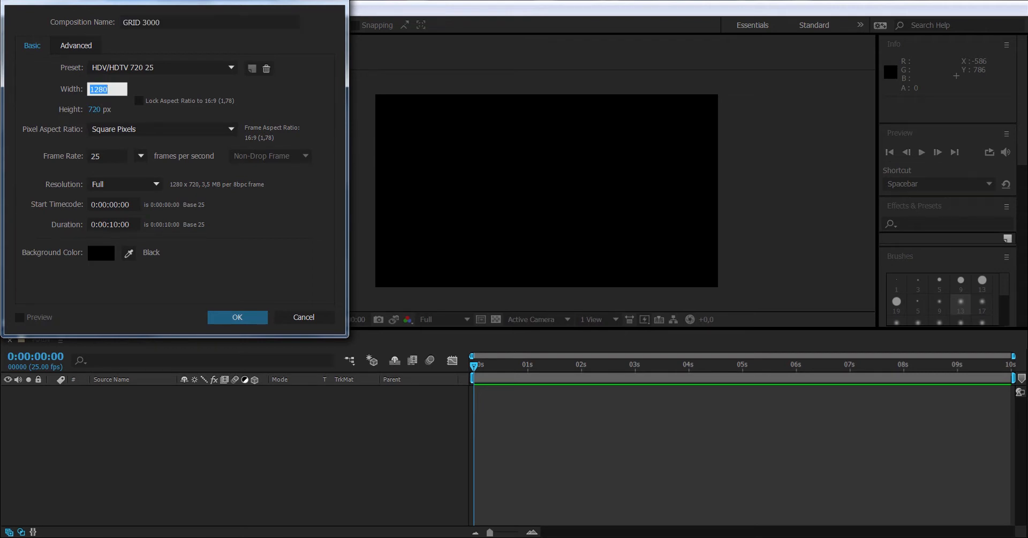
type("3000")
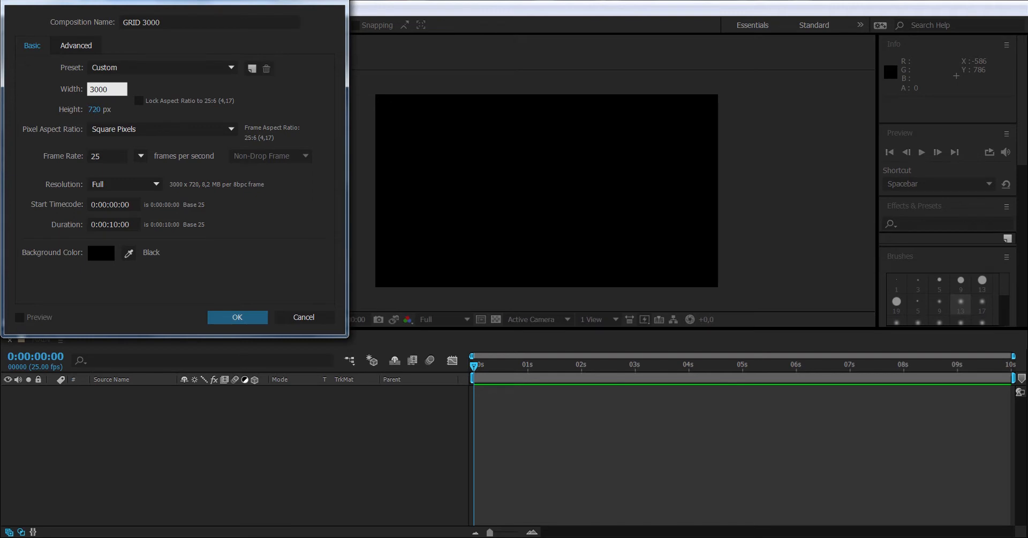
key("Tab")
type("3000")
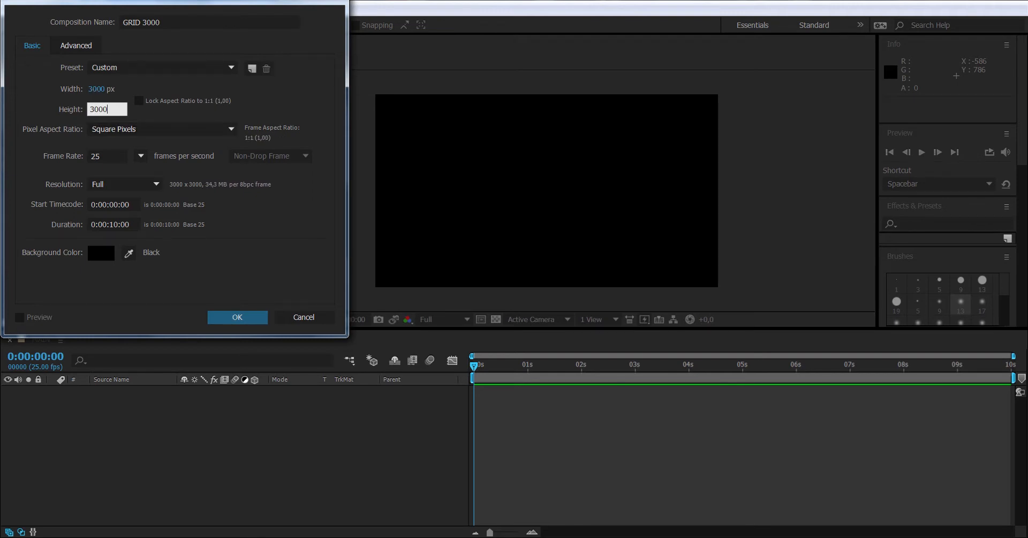
key("Return")
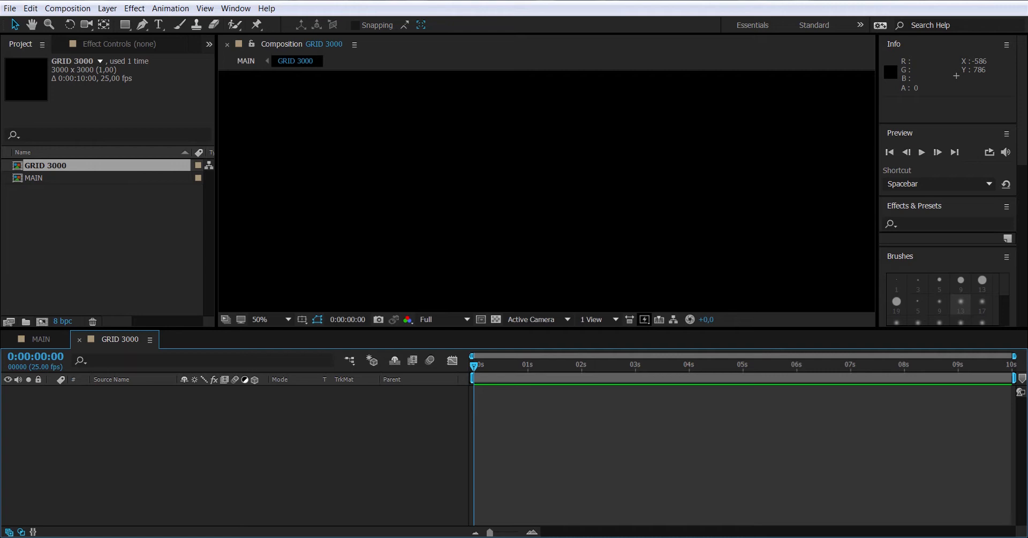
- Place the GRID 3000 composition as a layer in the MAIN composition
left_click(40, 339)
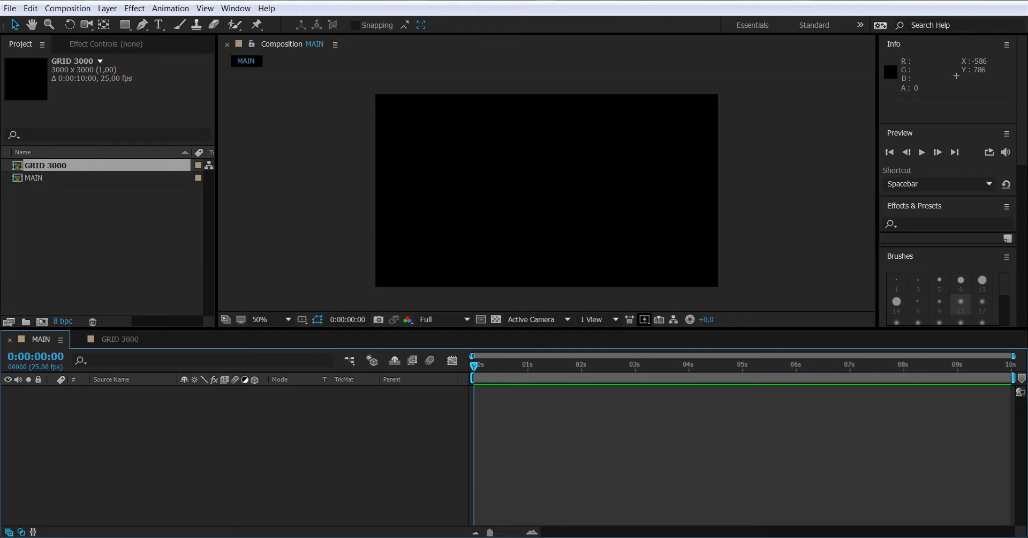
left_click_drag(45, 165, 97, 438)
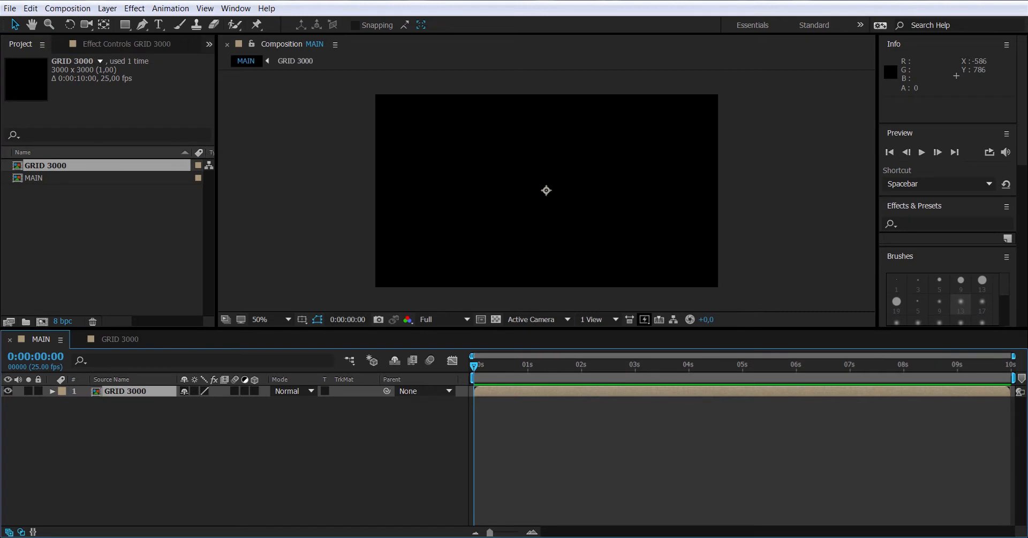
- Add a black solid at composition size, 3000 x 3000 px, to the GRID 3000 composition
left_click(120, 339)
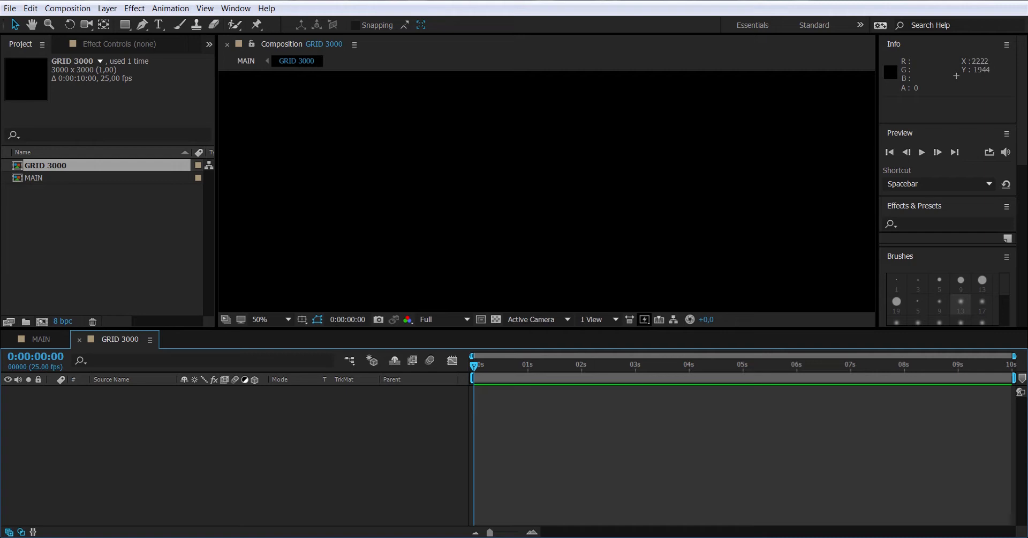
left_click(107, 8)
mouse_move(117, 23)
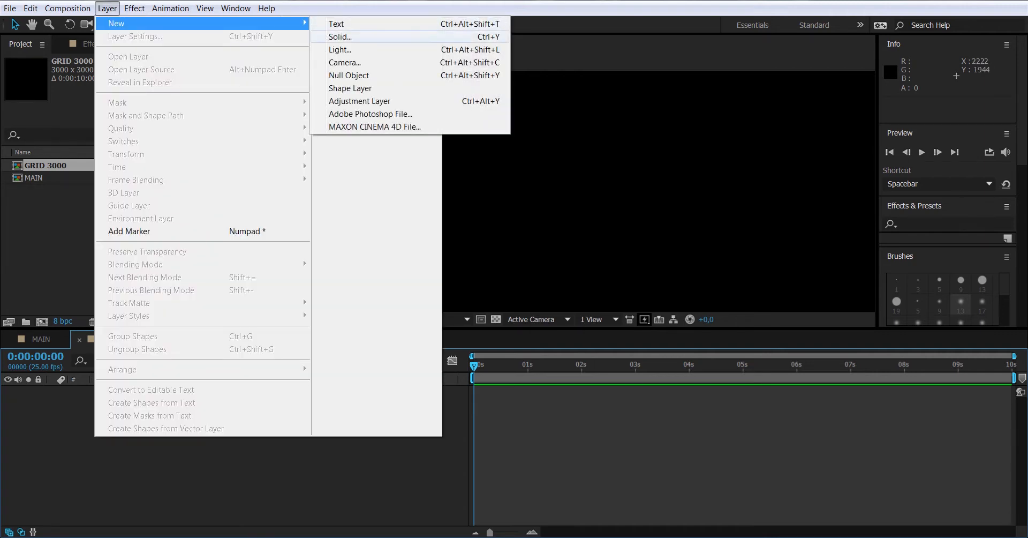
left_click(340, 36)
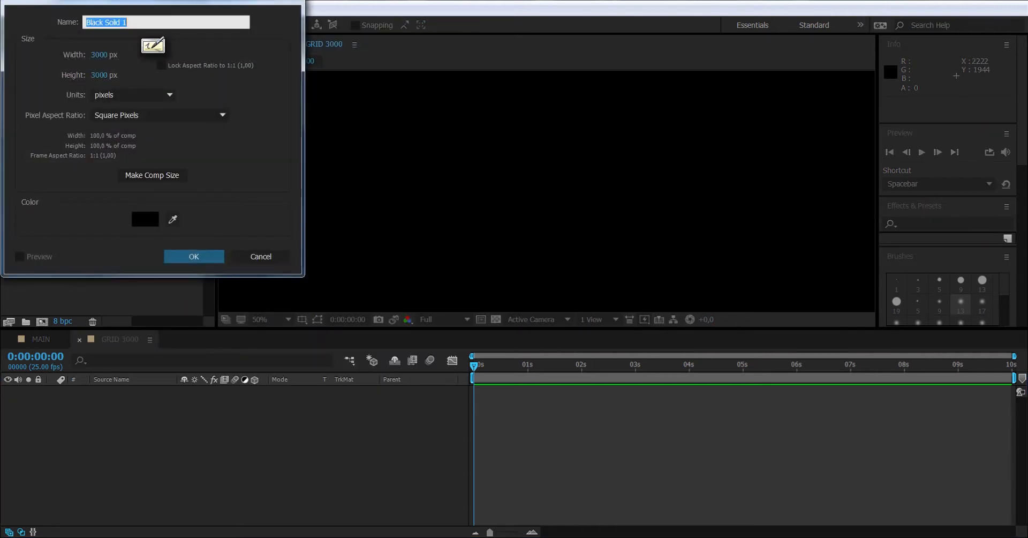
left_click(145, 218)
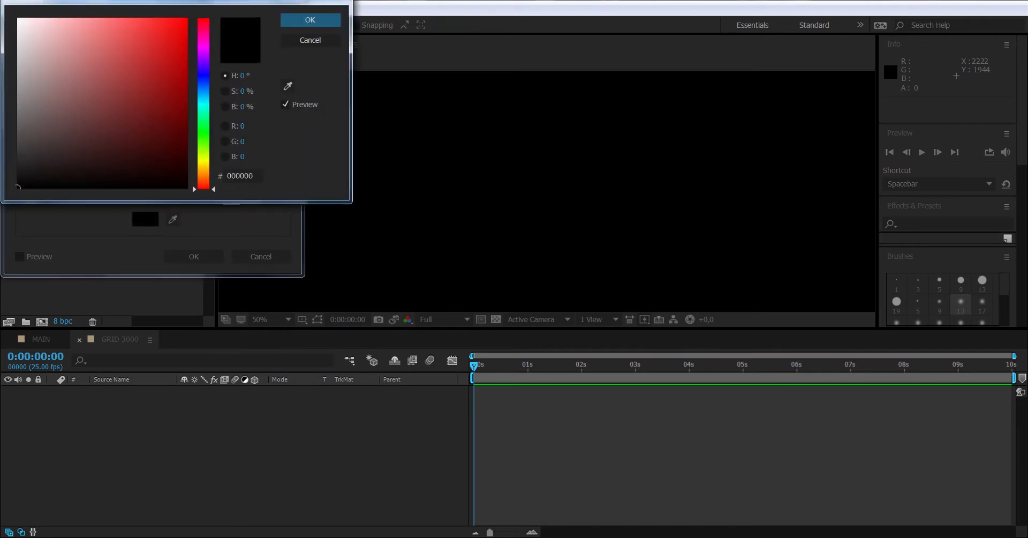
key("Return")
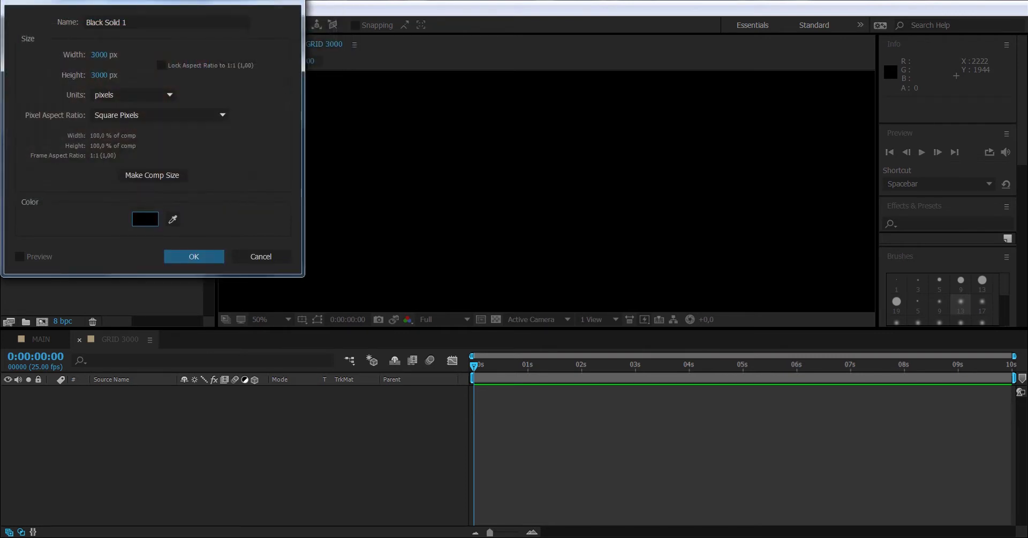
key("Return")
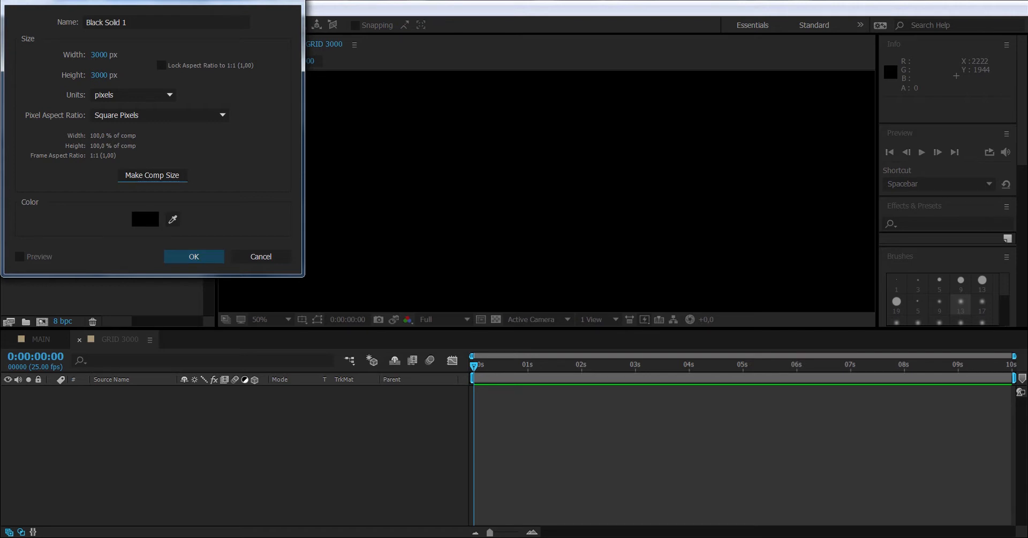
- Add a second composition-sized solid in dark green #0B4B00 above the black solid
left_click(107, 9)
mouse_move(117, 24)
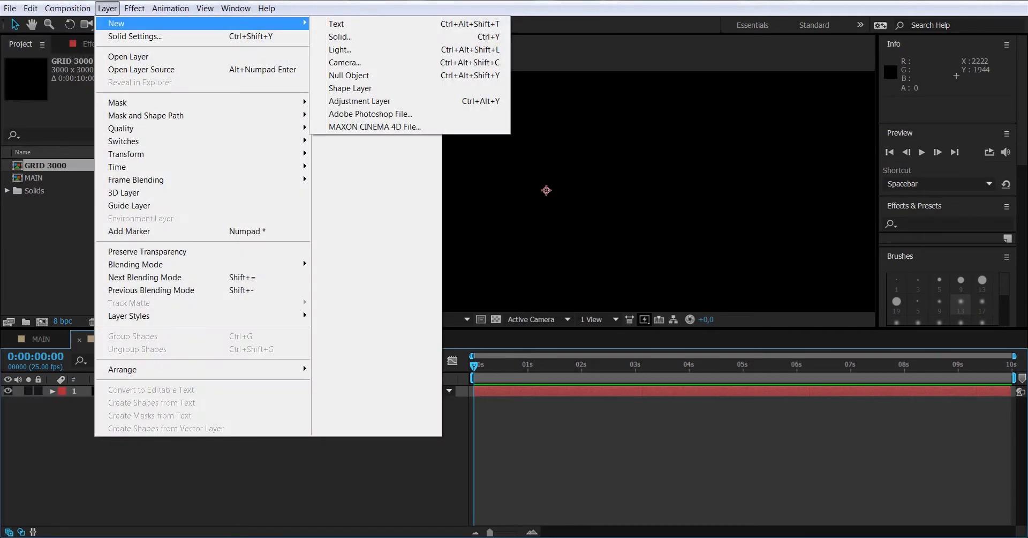
left_click(340, 36)
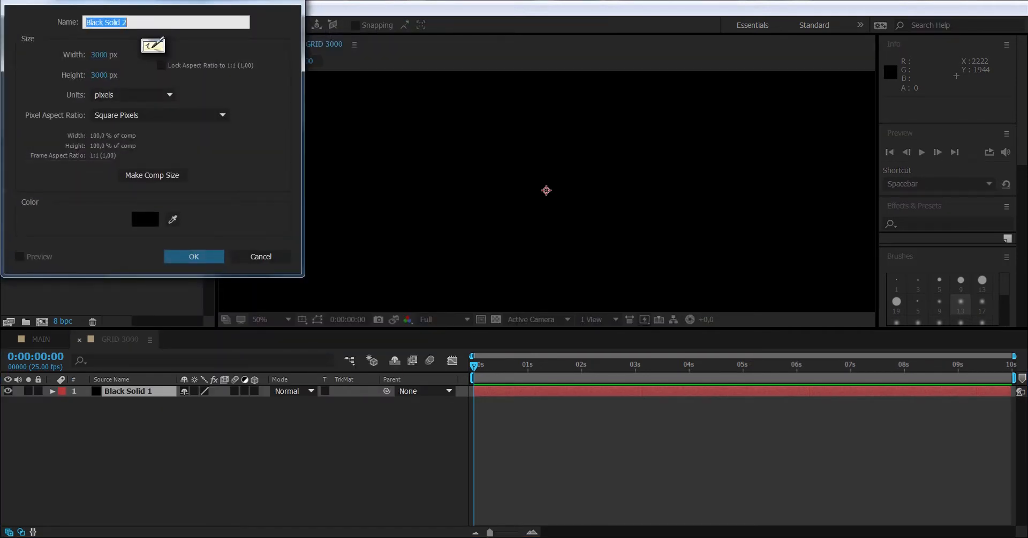
left_click(145, 220)
left_click(204, 136)
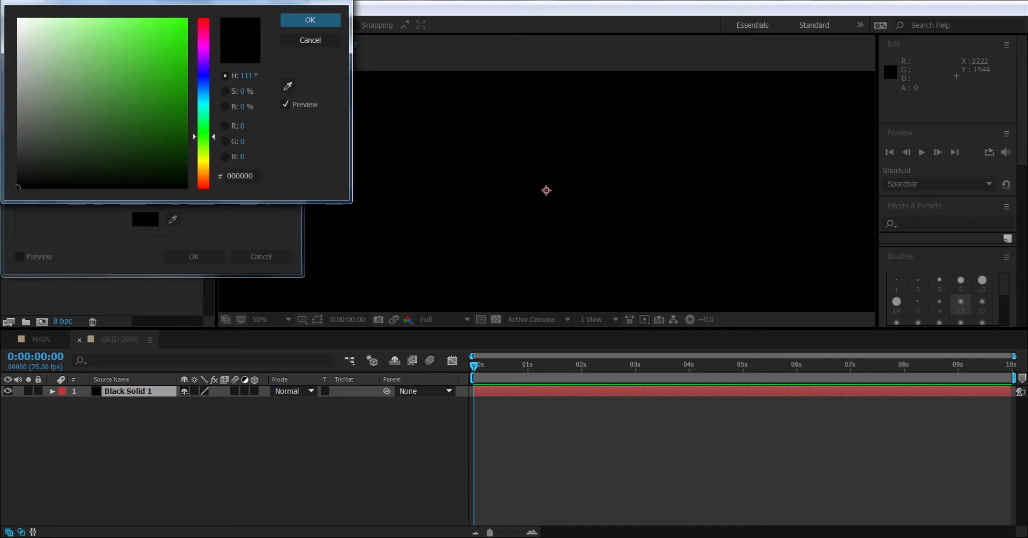
left_click_drag(188, 145, 187, 138)
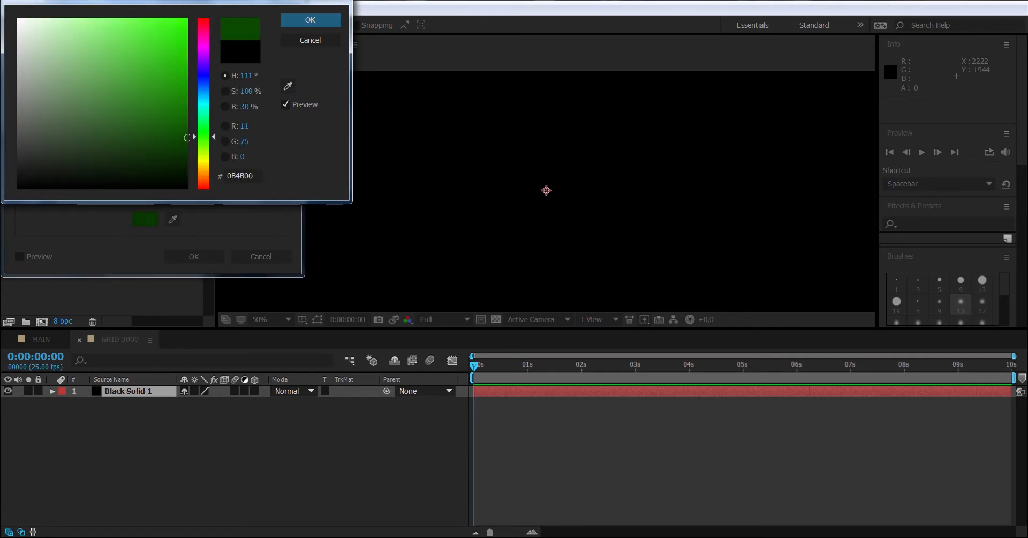
key("Return")
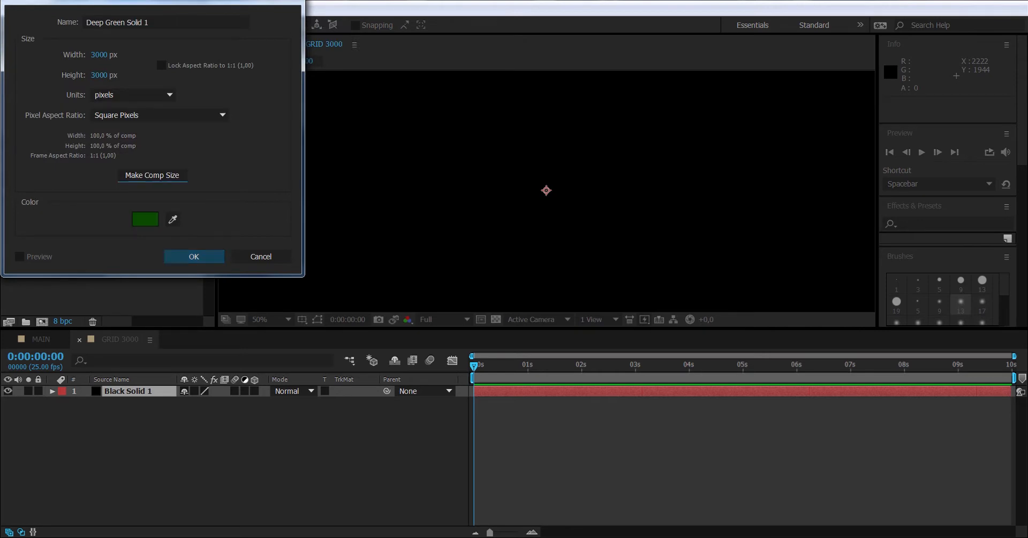
key("Return")
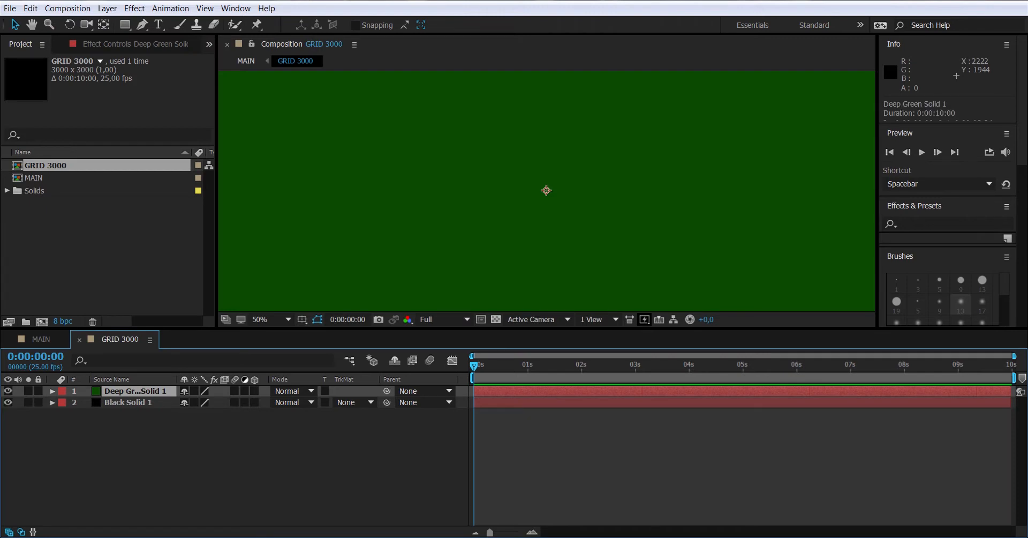
- Duplicate the green solid layer and rename the upper copy GRID
key("ctrl+d")
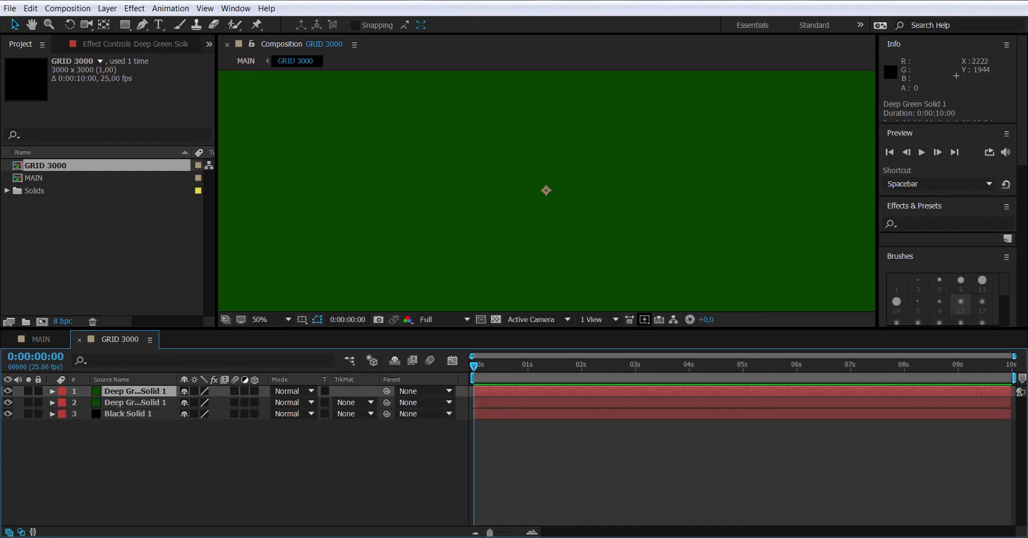
key("Return")
type("G")
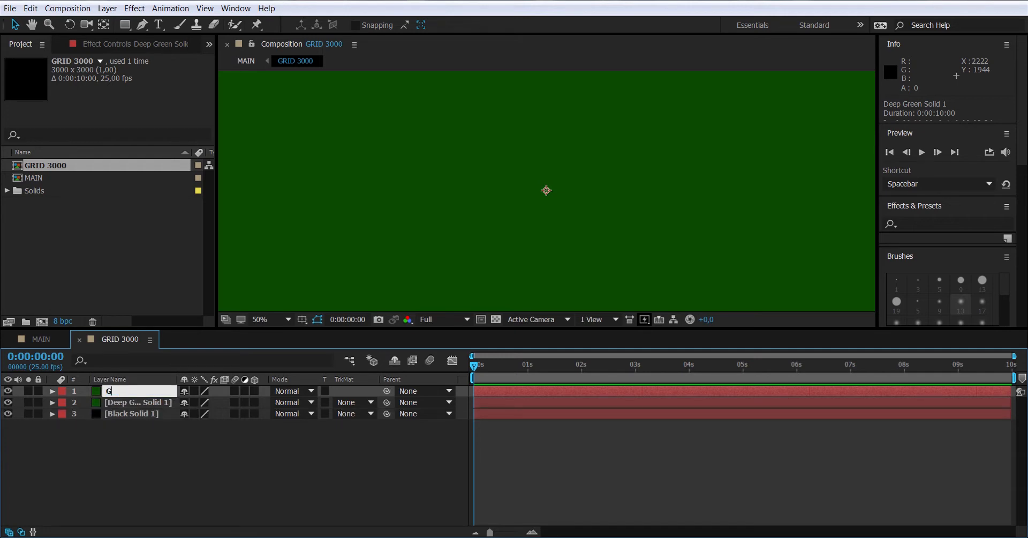
type("RID")
key("Return")
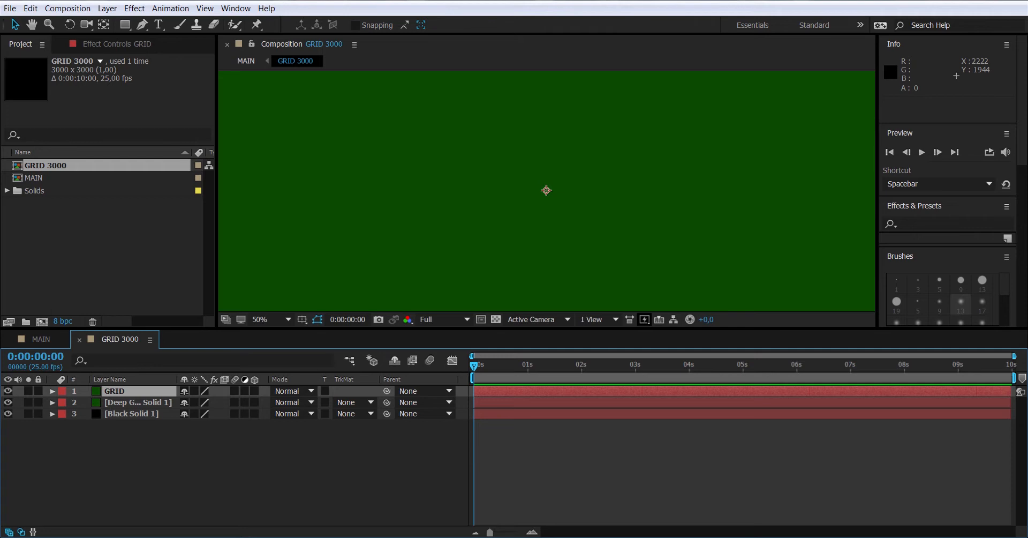
- Apply the Generate effect Grid to the GRID layer
right_click(148, 391)
mouse_move(215, 275)
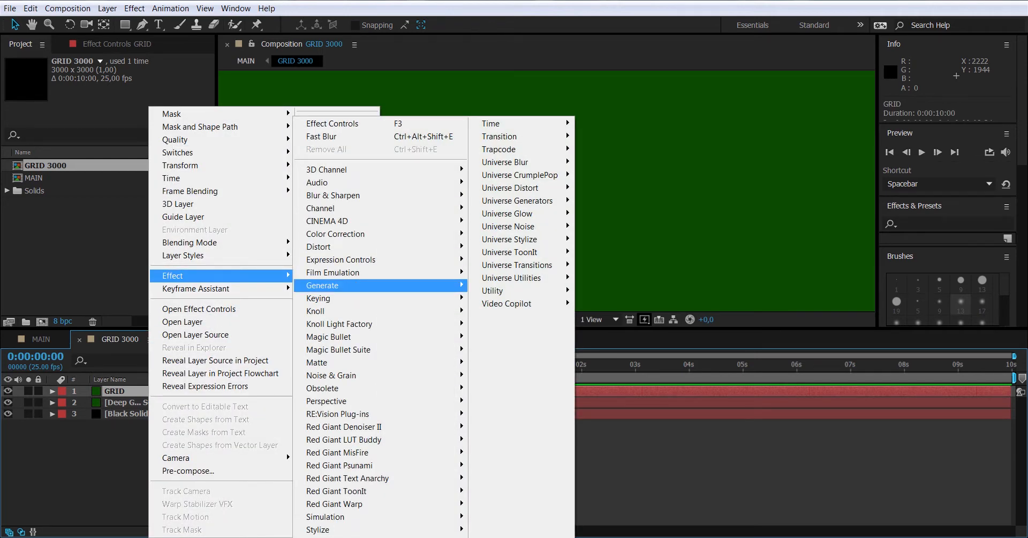
mouse_move(322, 285)
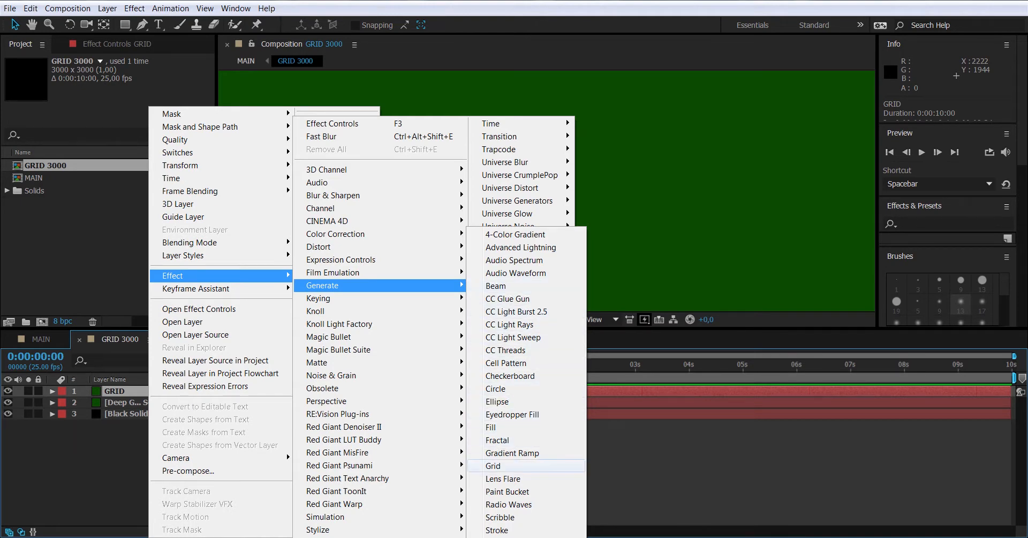
left_click(493, 465)
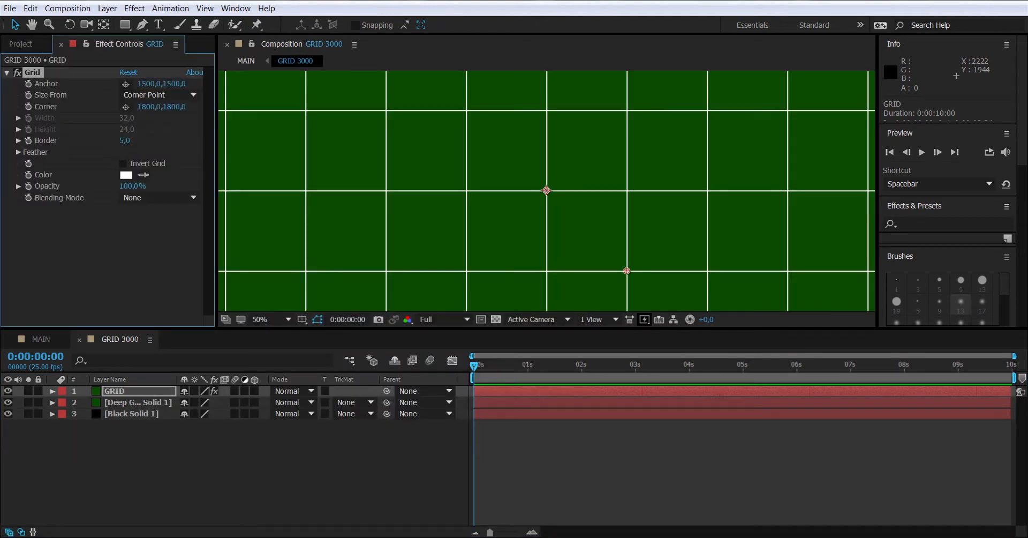
- Set the Grid effect's Size From option to Width Slider
left_click(271, 319)
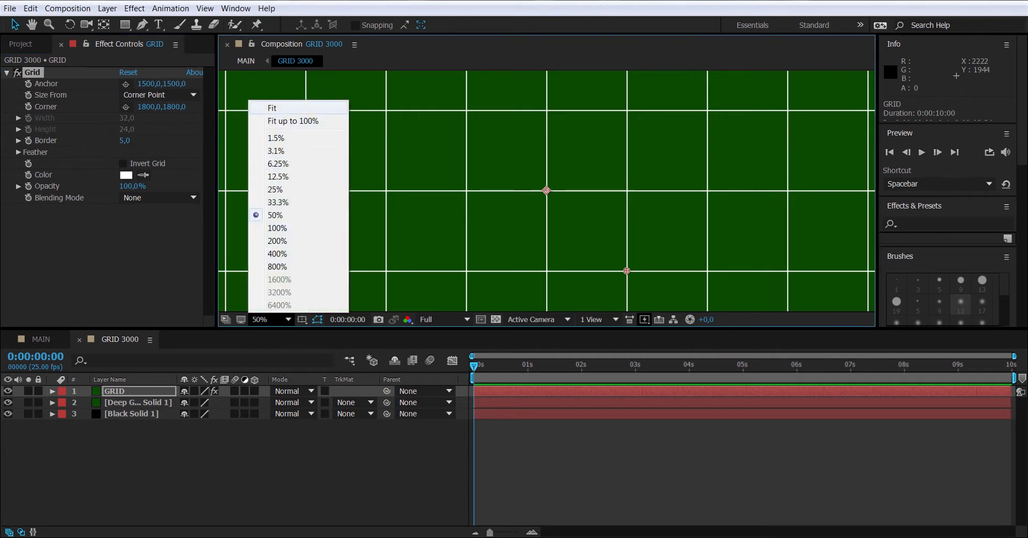
left_click(272, 108)
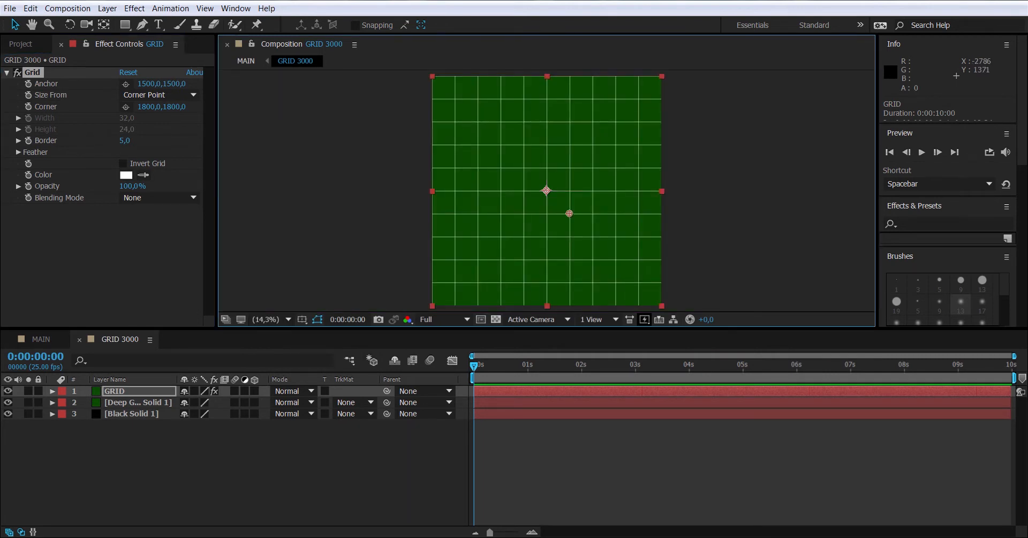
left_click(159, 95)
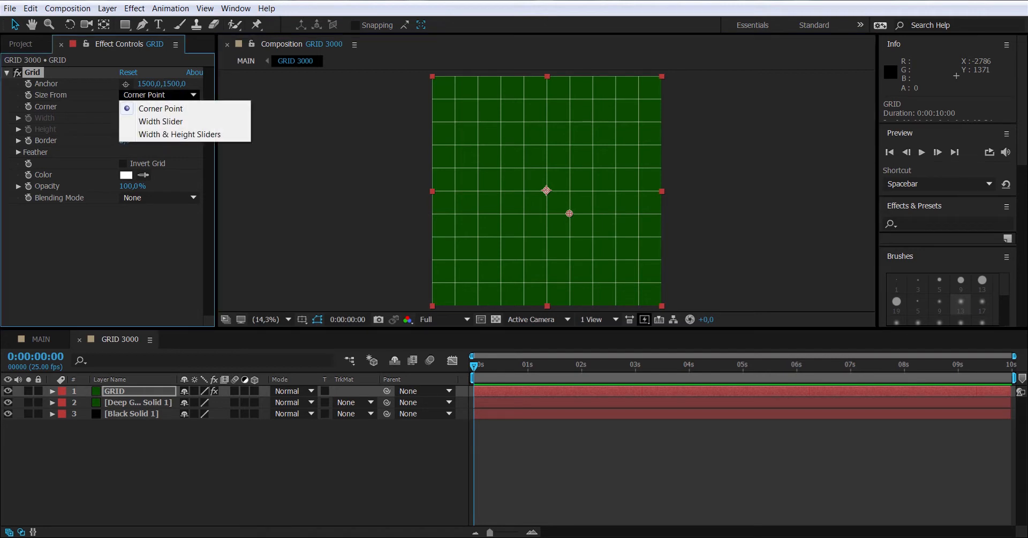
left_click(161, 121)
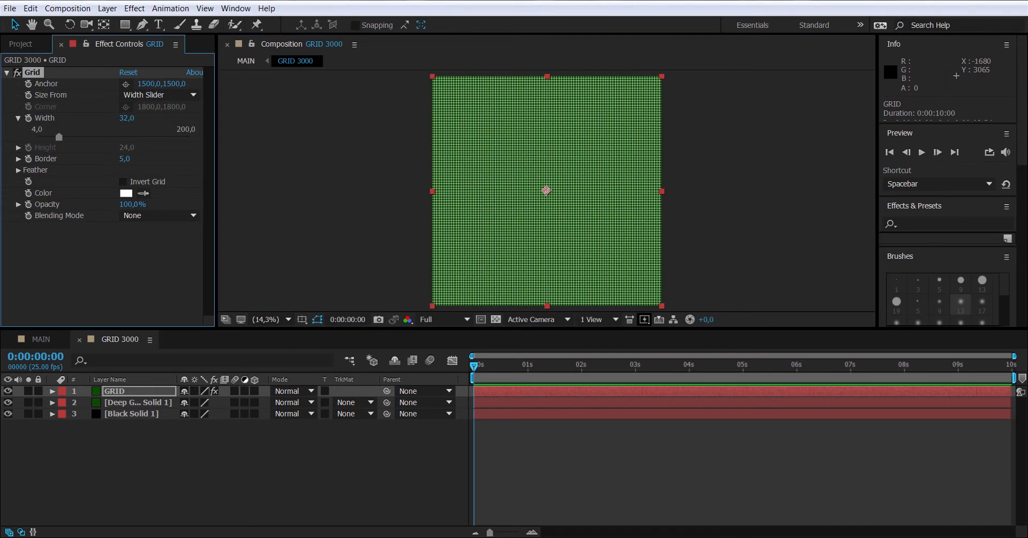
- Reduce the Grid effect's cell width to 3
left_click_drag(303, 328, 303, 356)
left_click(273, 347)
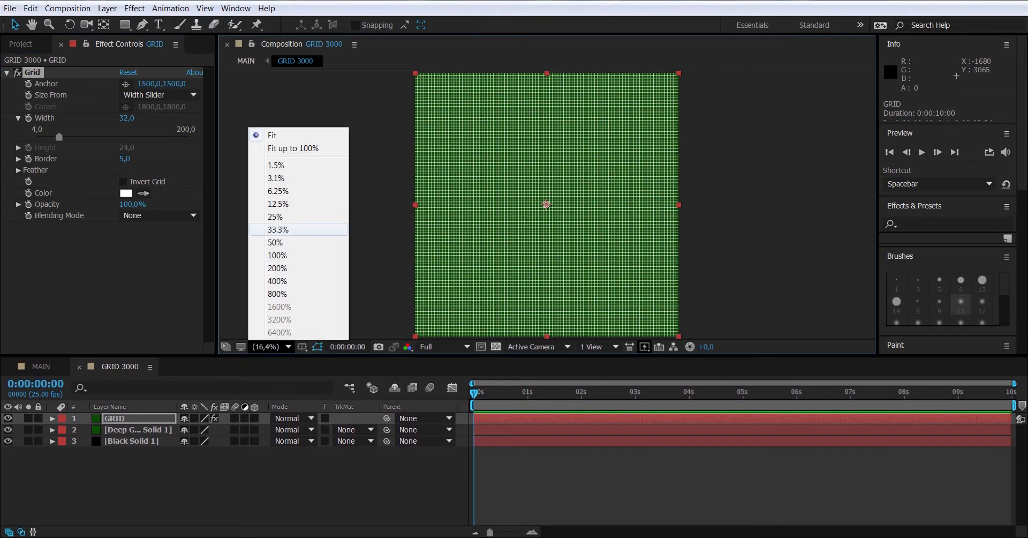
left_click(290, 242)
mouse_move(59, 136)
left_mouse_down()
mouse_move(113, 136)
mouse_move(41, 137)
left_mouse_up()
left_click(127, 118)
type("3")
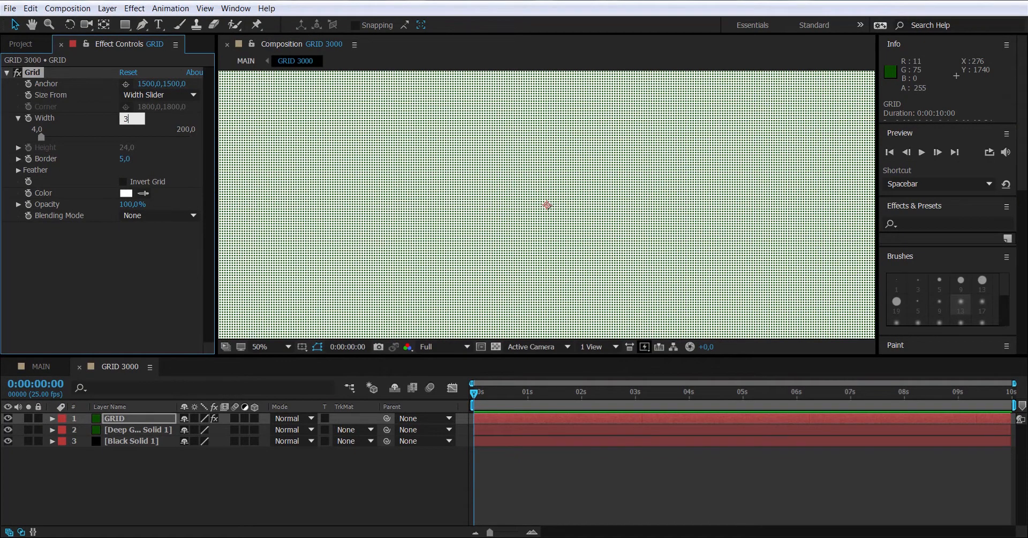
key("Return")
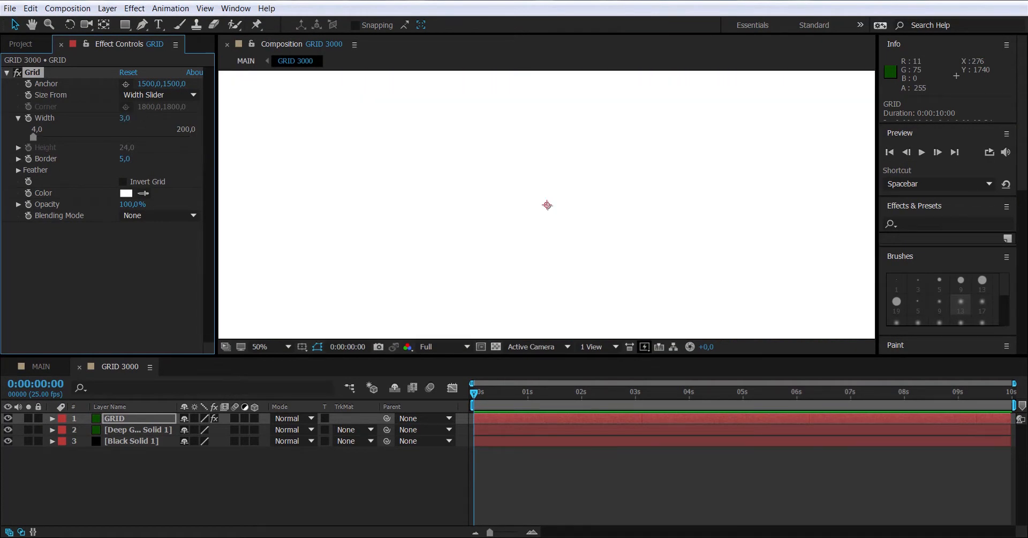
- Set the GRID layer's Grid effect border to 1.5 and turn on Invert Grid
left_click(267, 346)
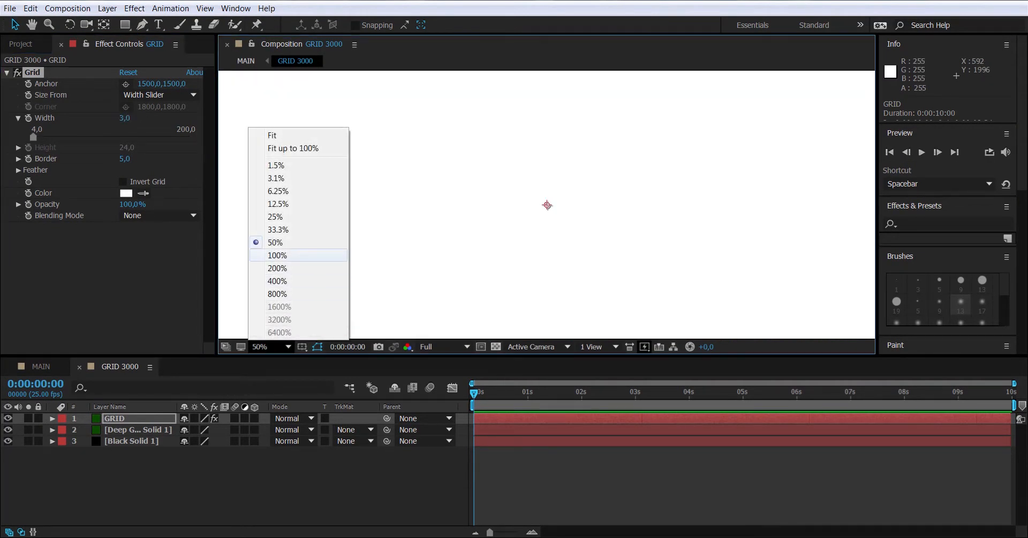
left_click(278, 255)
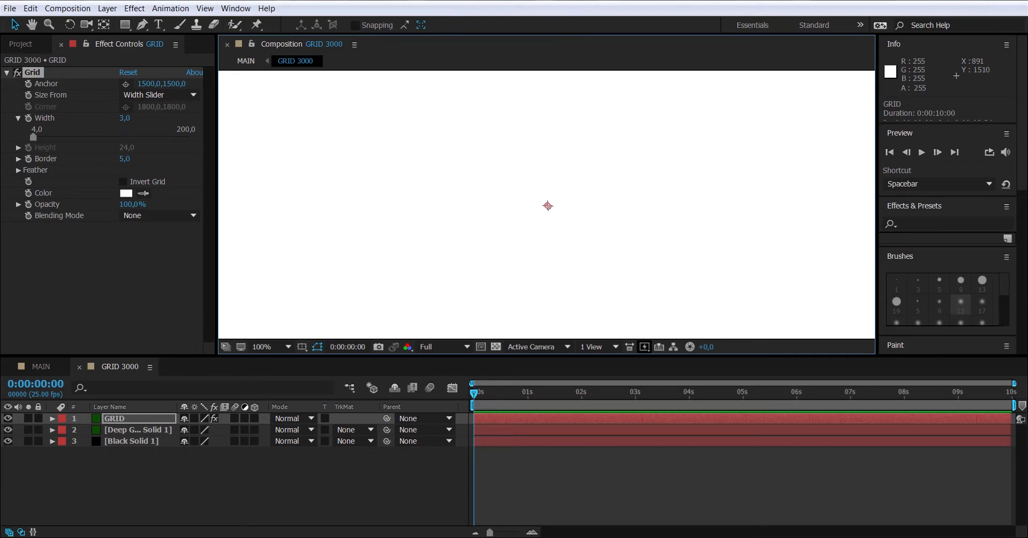
left_click(19, 158)
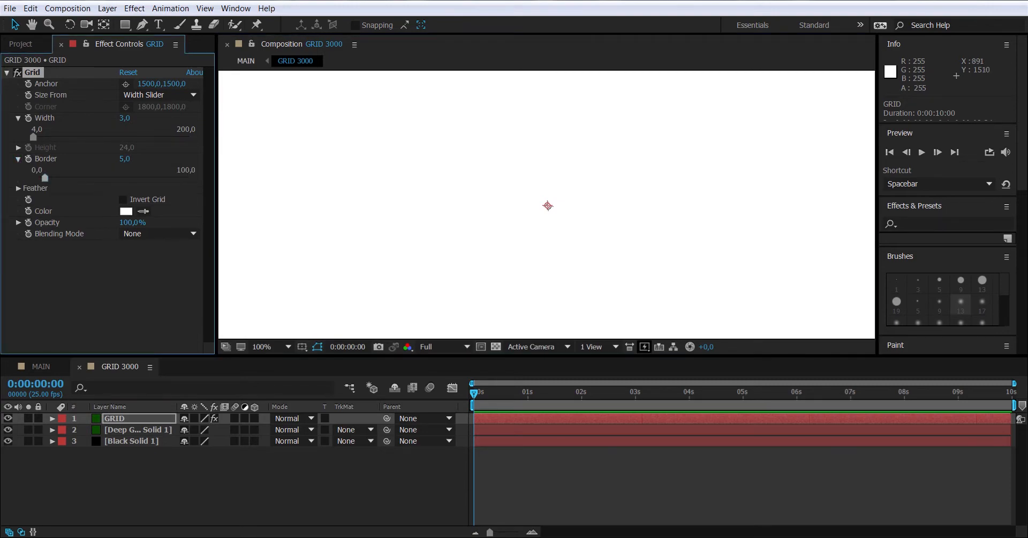
left_click_drag(45, 177, 38, 178)
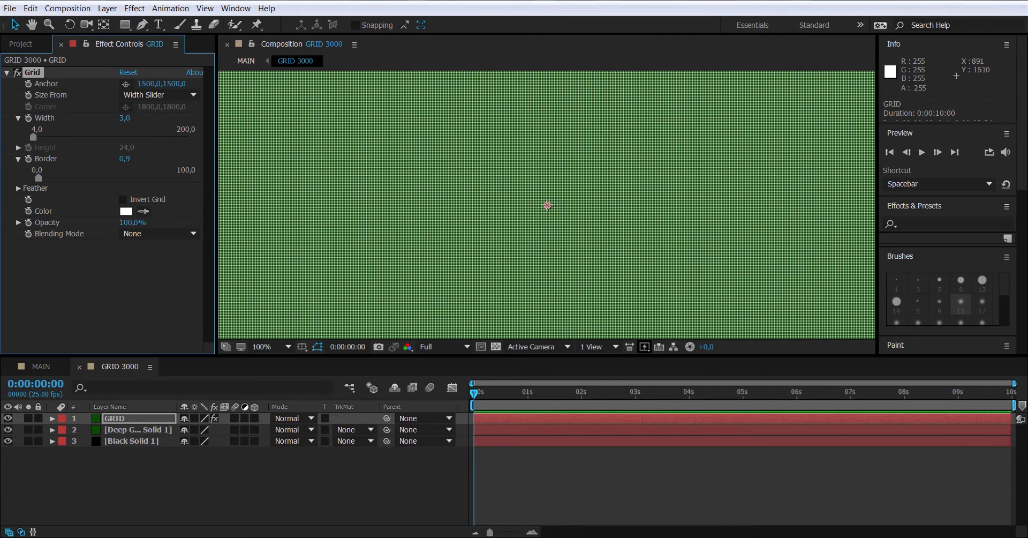
left_click(125, 159)
type("1,5")
key("Return")
left_click(123, 199)
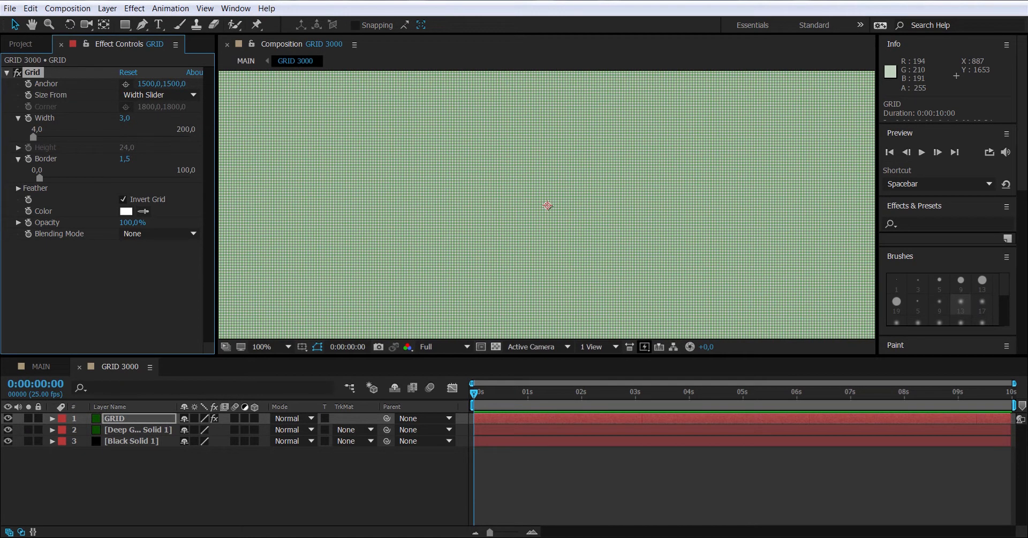
- Set the Deep Green solid layer's track matte to Luma Matte using the GRID layer
left_click(138, 430)
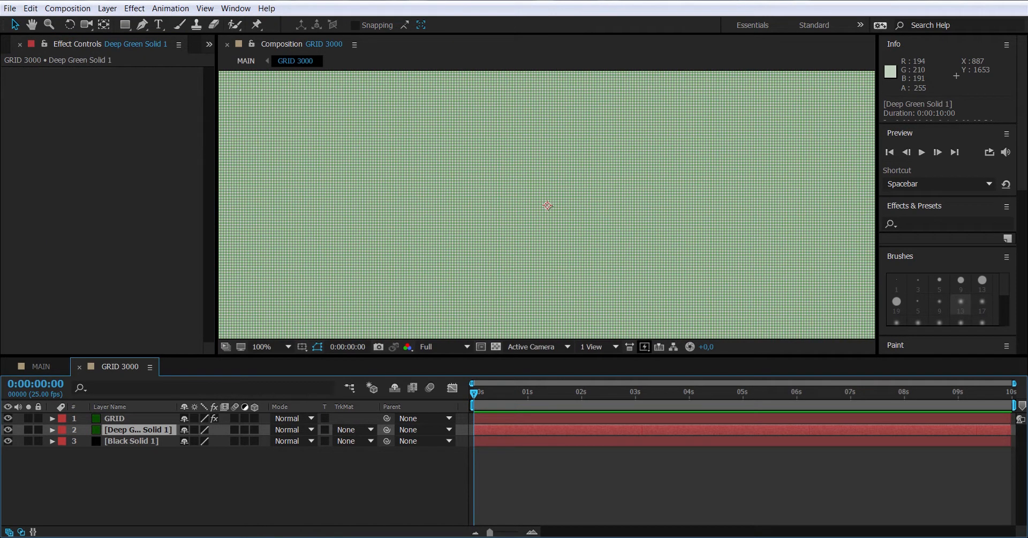
left_click(353, 429)
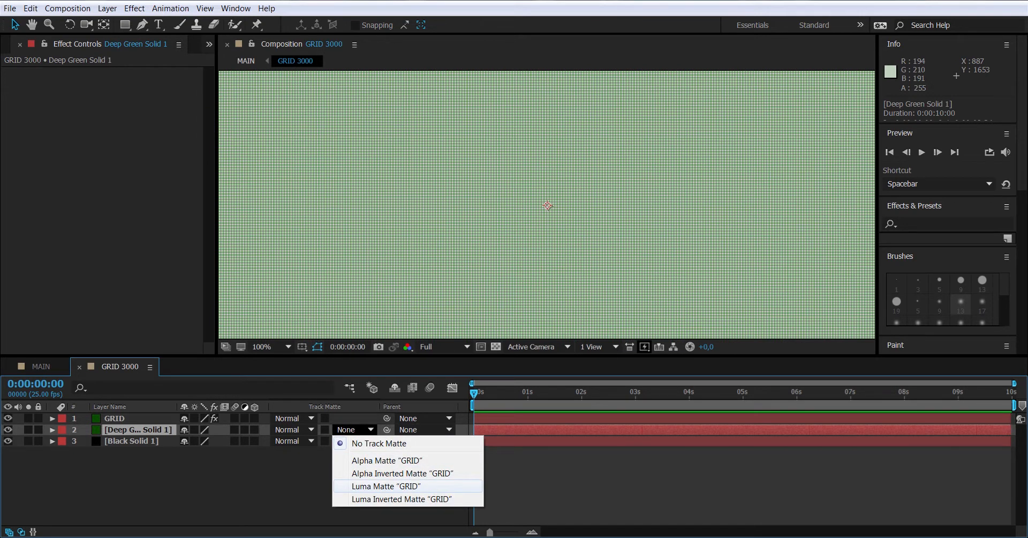
left_click(386, 486)
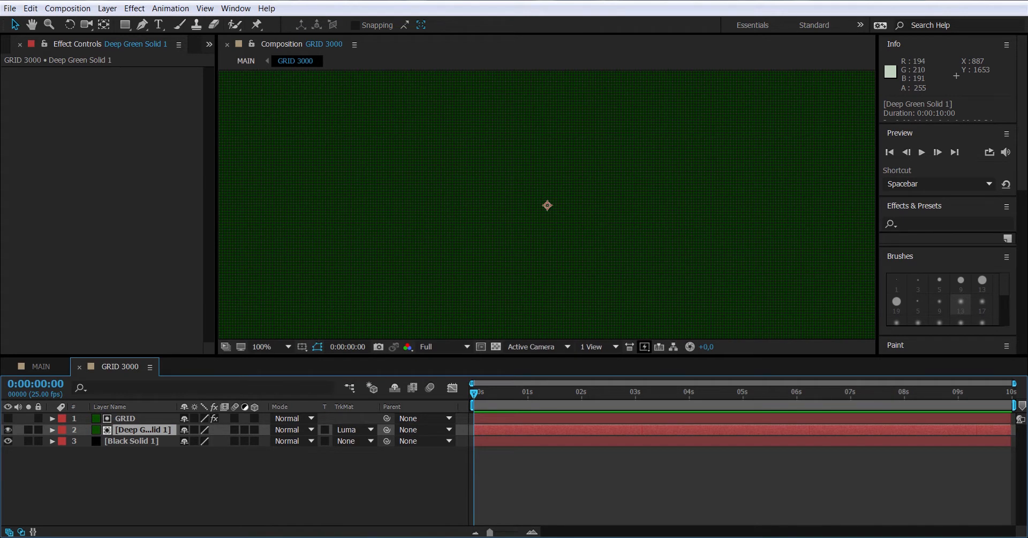
left_click(386, 486)
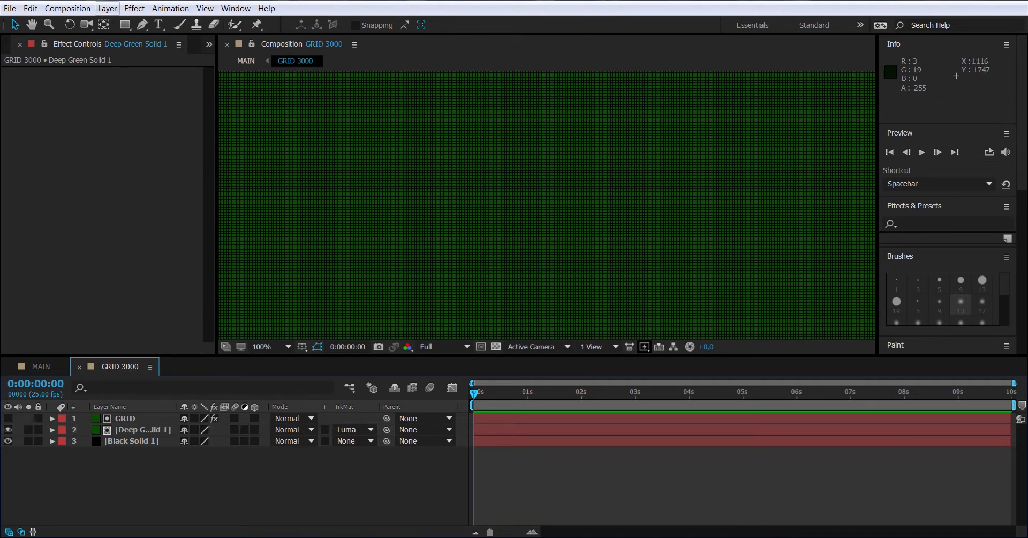
- Add an adjustment layer to the GRID 3000 composition and rename it CC
left_click(107, 8)
mouse_move(124, 24)
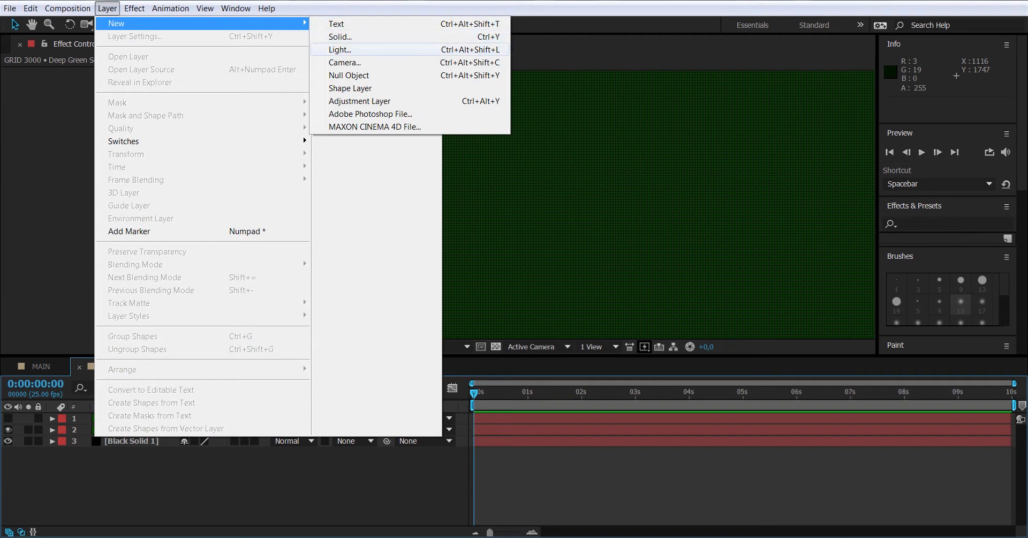
left_click(360, 101)
key("Return")
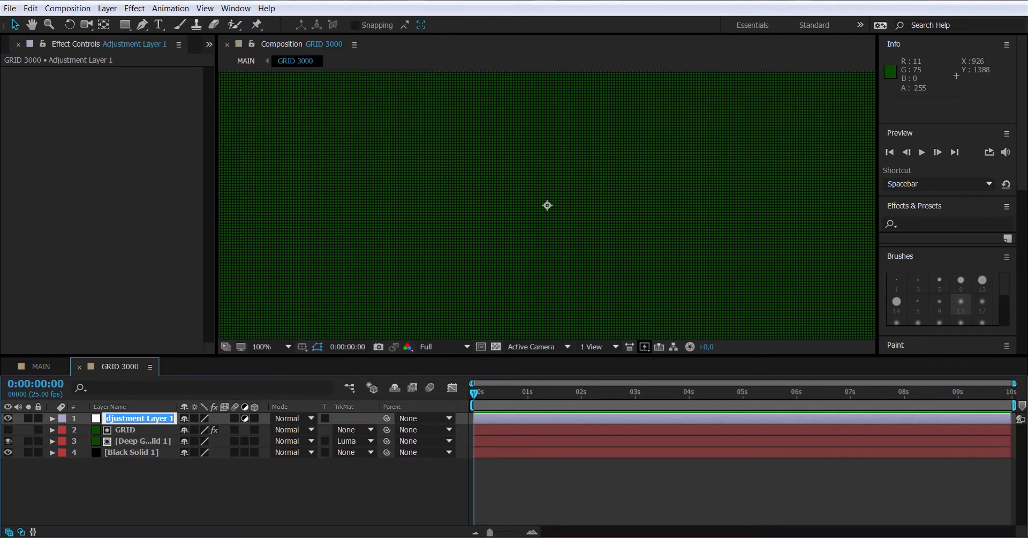
type("CC")
key("Return")
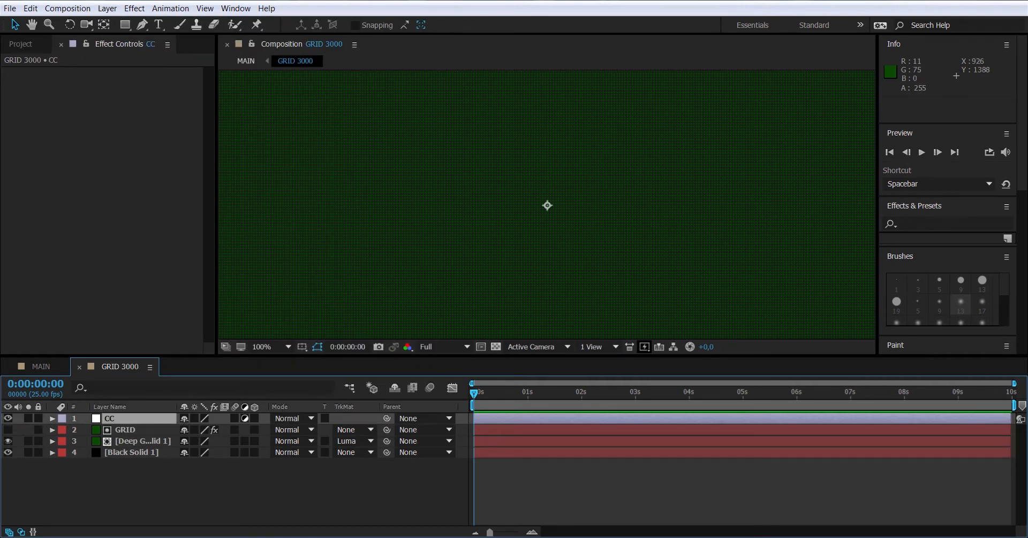
- Apply the Color Correction effect Hue/Saturation to the CC adjustment layer
right_click(139, 417)
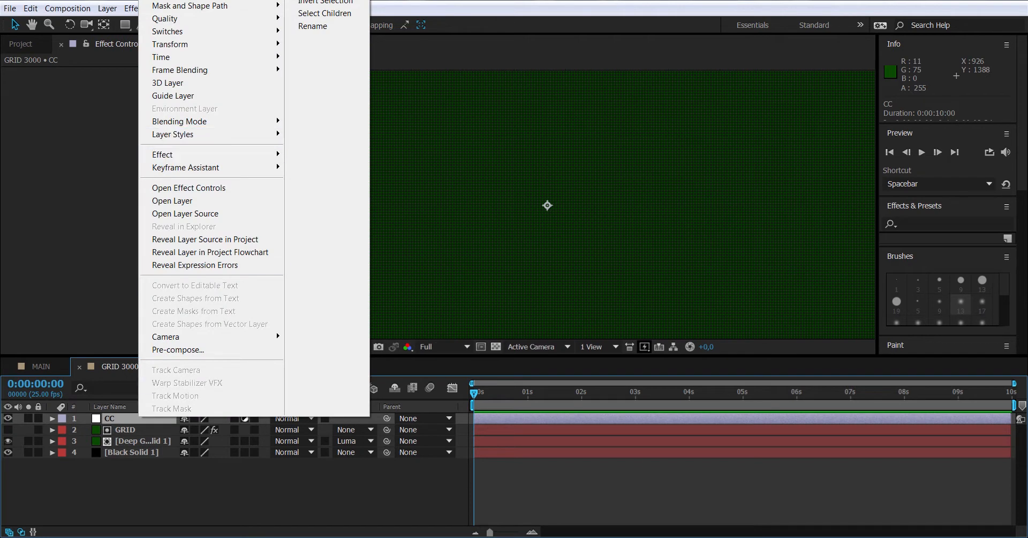
mouse_move(182, 154)
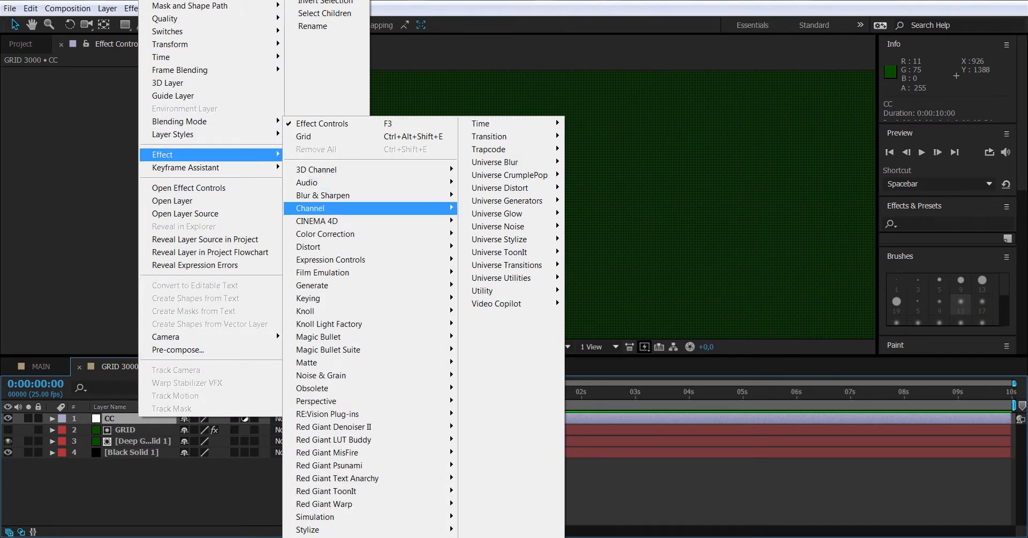
mouse_move(375, 234)
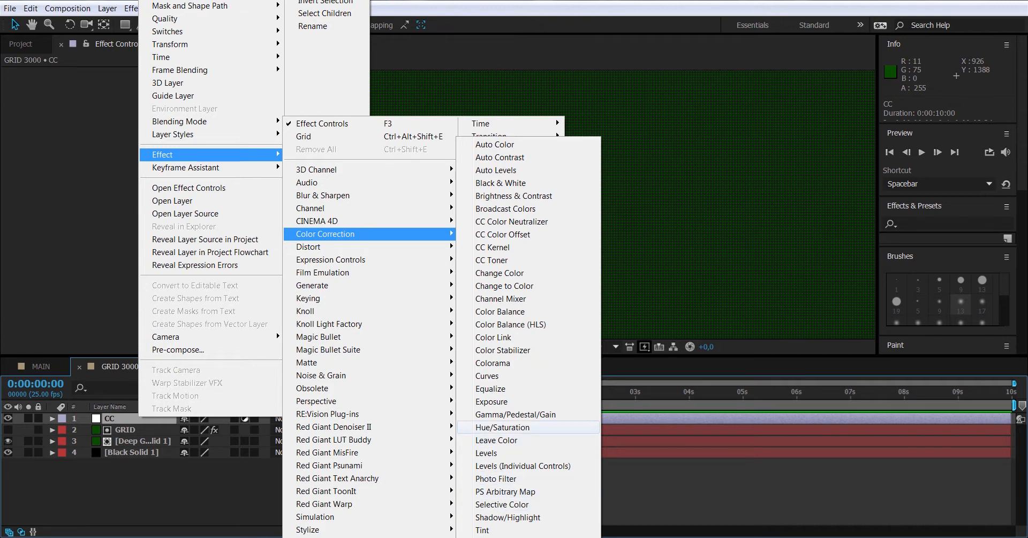
left_click(502, 427)
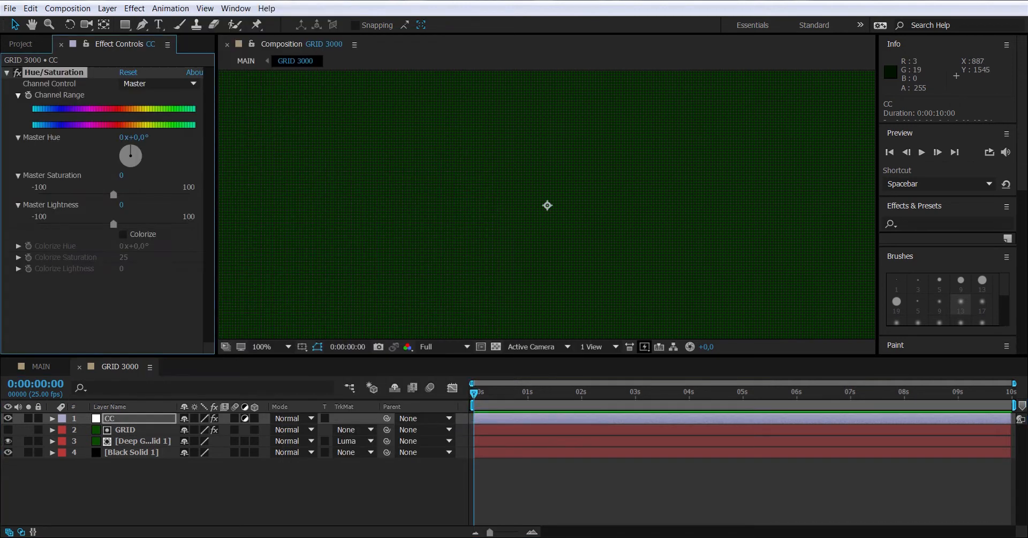
- Enable Colorize in the CC layer's Hue/Saturation effect with hue 166°, saturation 28 and lightness -17
left_click(123, 234)
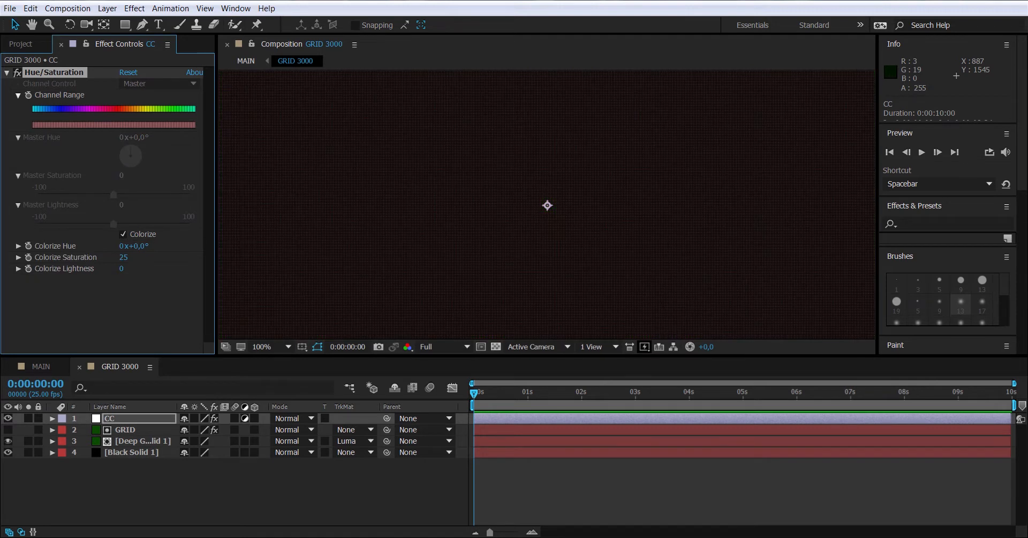
mouse_move(136, 245)
left_mouse_down()
mouse_move(161, 246)
mouse_move(129, 257)
left_mouse_up()
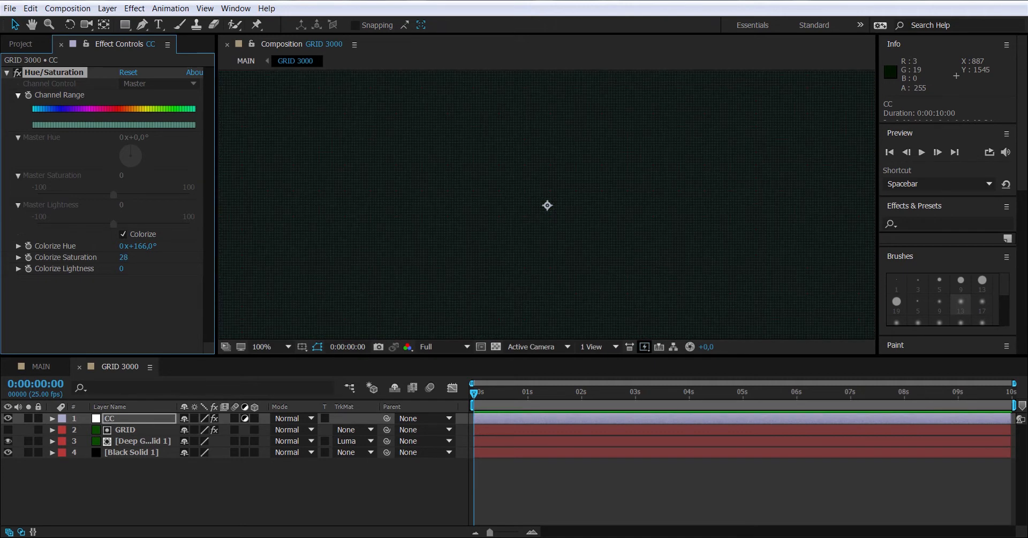
left_click_drag(124, 268, 117, 268)
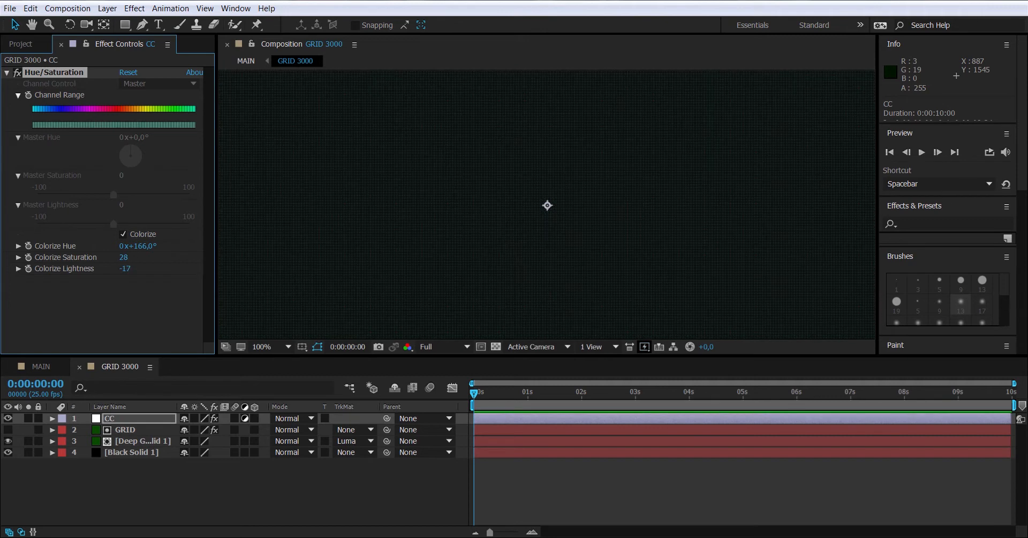
left_click(143, 441)
- Switch to the MAIN composition and create a new 3000 x 3000 px composition named GRID 2
left_click(40, 367)
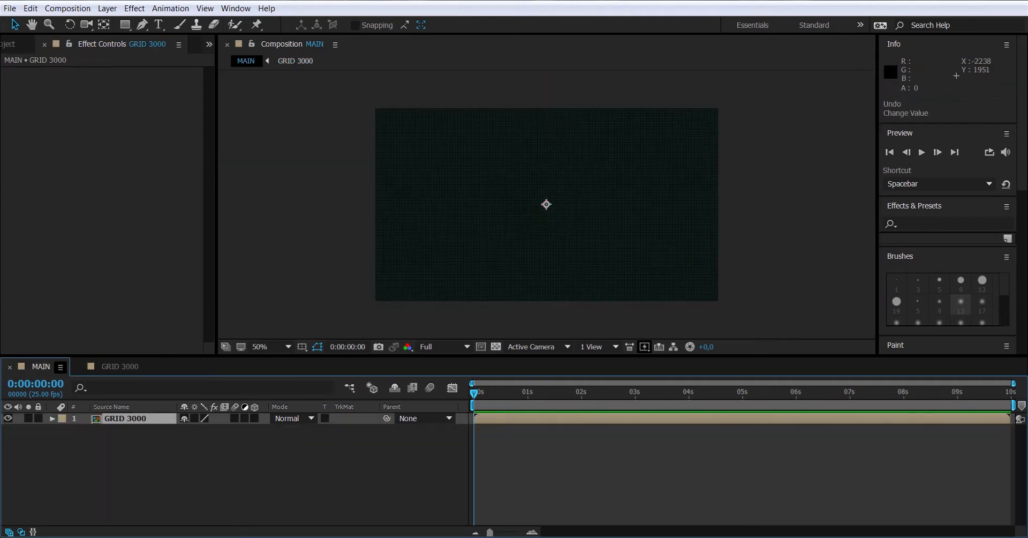
left_click(271, 347)
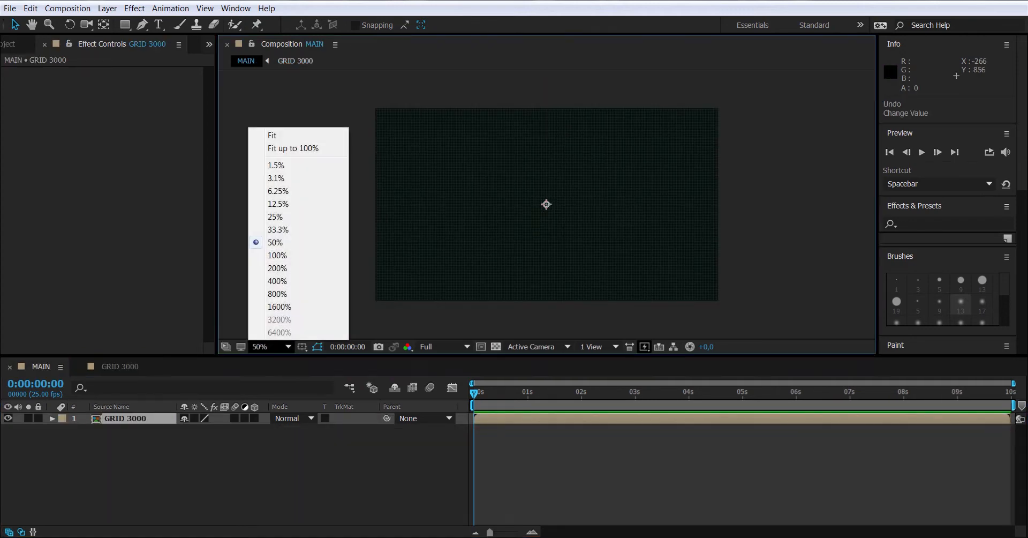
left_click(281, 252)
left_click(67, 8)
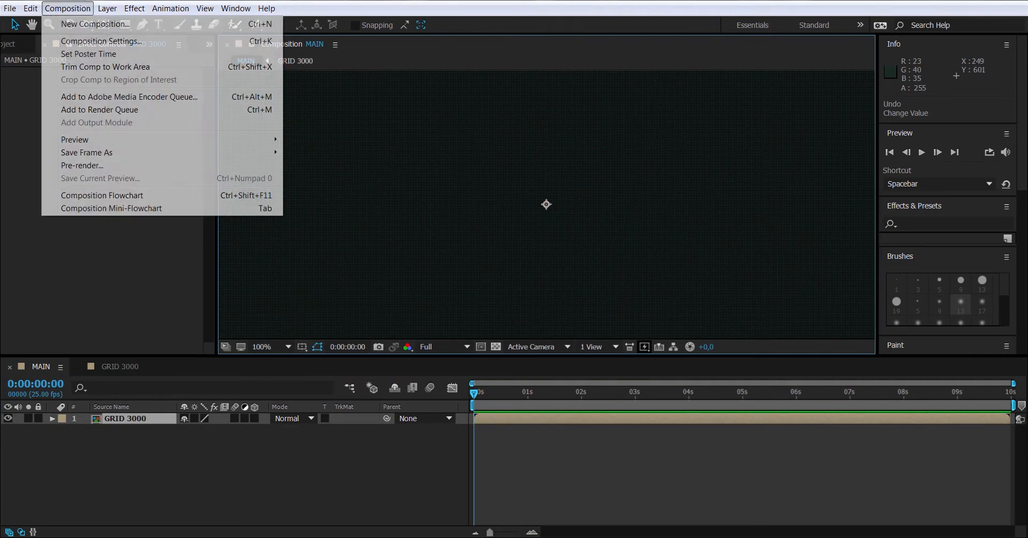
left_click(96, 23)
type("GRID 2")
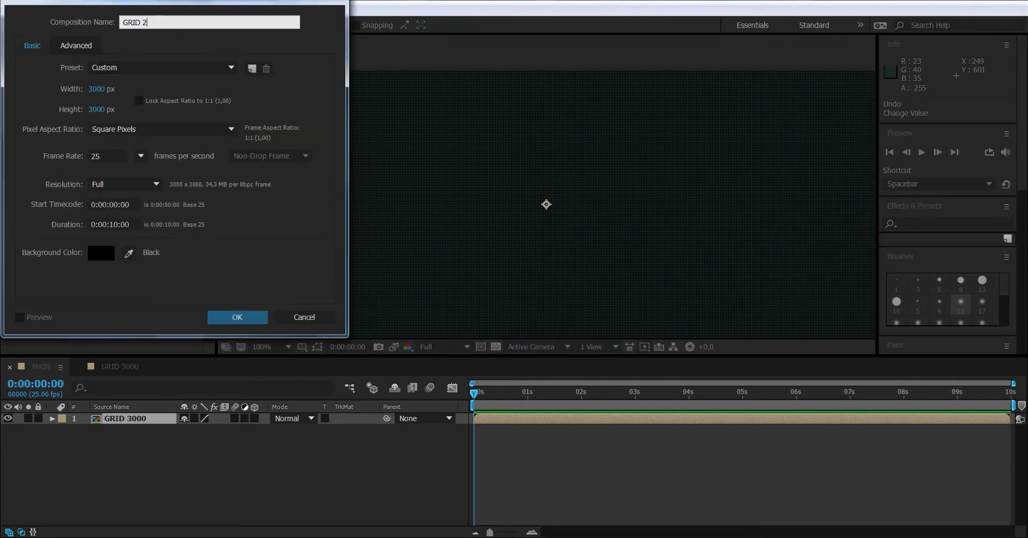
key("Return")
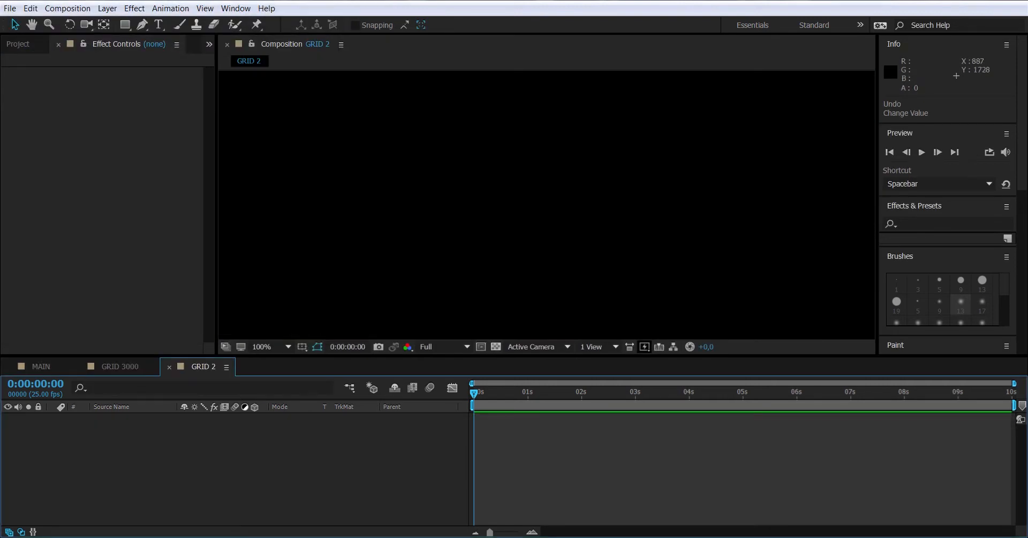
- Place the GRID 2 composition in MAIN as a layer above GRID 3000
left_click(41, 366)
left_click(10, 44)
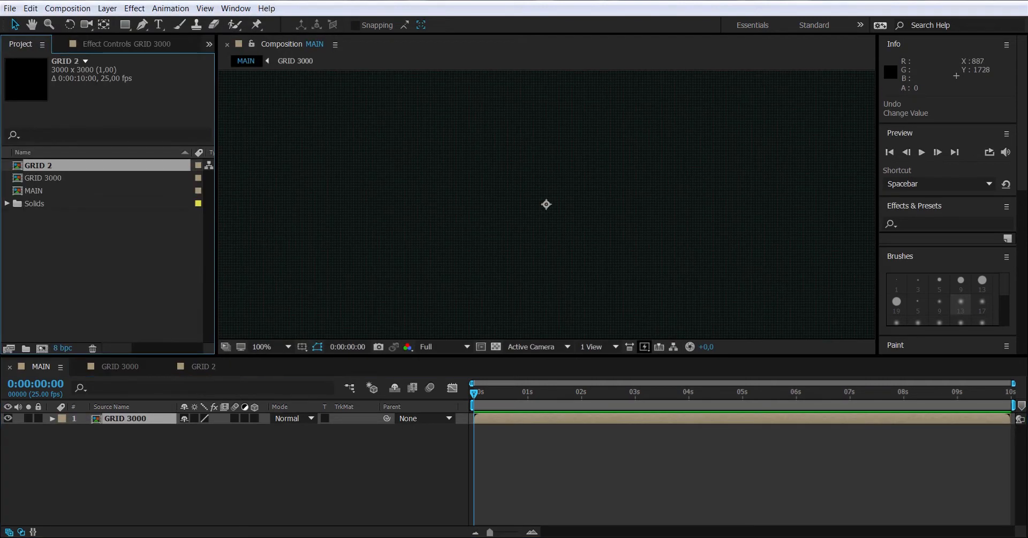
left_click_drag(38, 165, 59, 415)
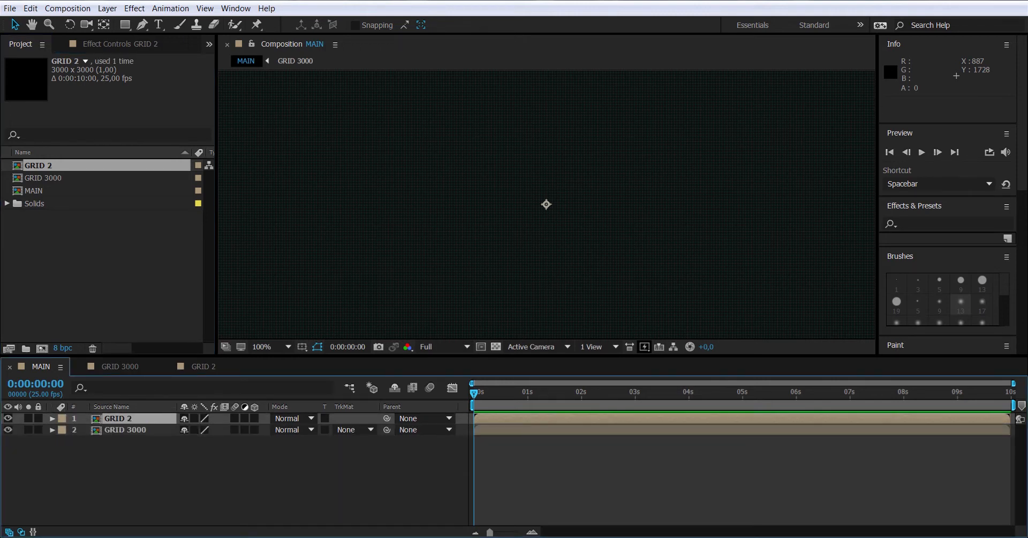
- Open the GRID 2 composition and add a black 3000 x 3000 px solid named GRID SMALL
double_click(117, 419)
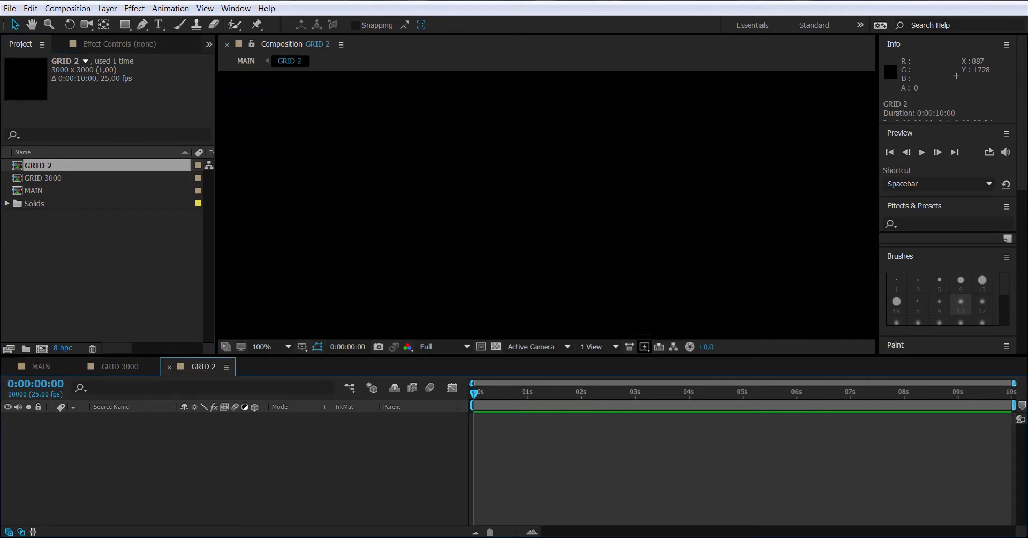
left_click(108, 9)
mouse_move(123, 23)
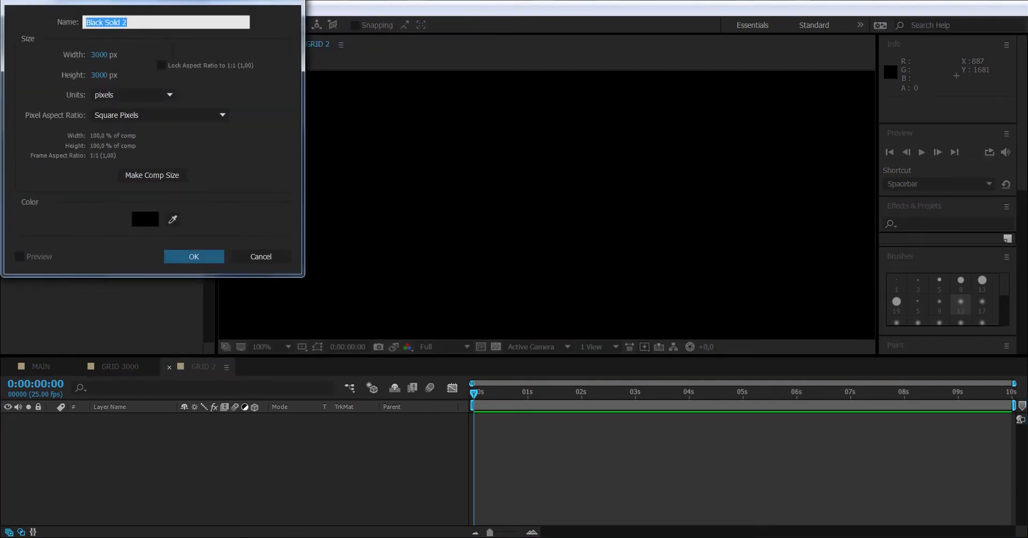
type("GRID SMALL")
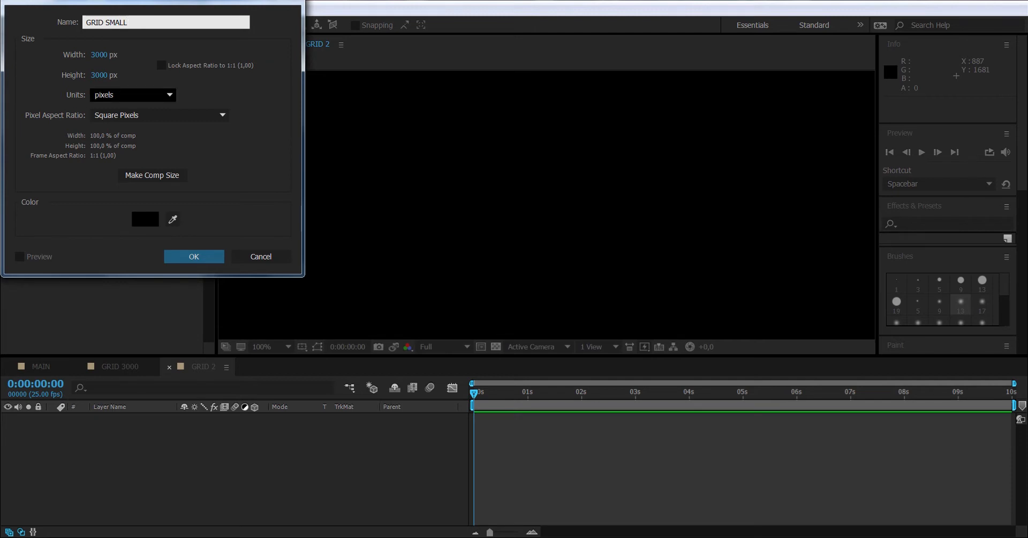
key("Return")
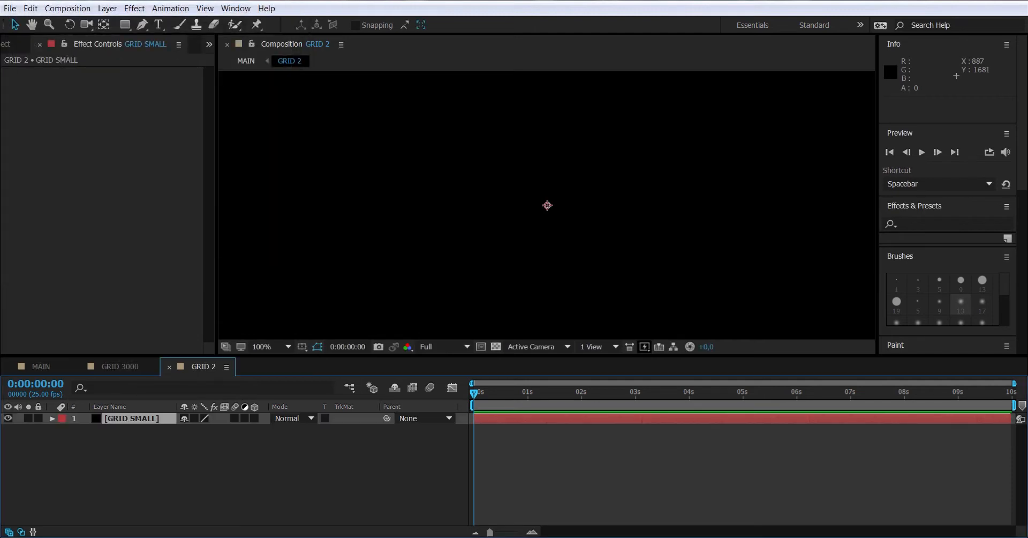
- Apply the Generate effect Grid to the GRID SMALL solid layer
right_click(146, 418)
mouse_move(214, 157)
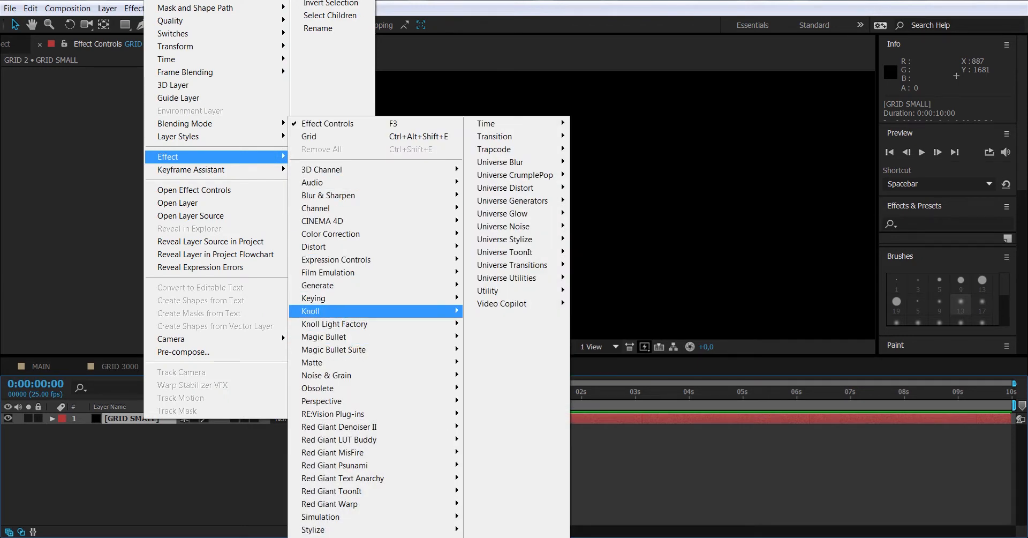
mouse_move(321, 285)
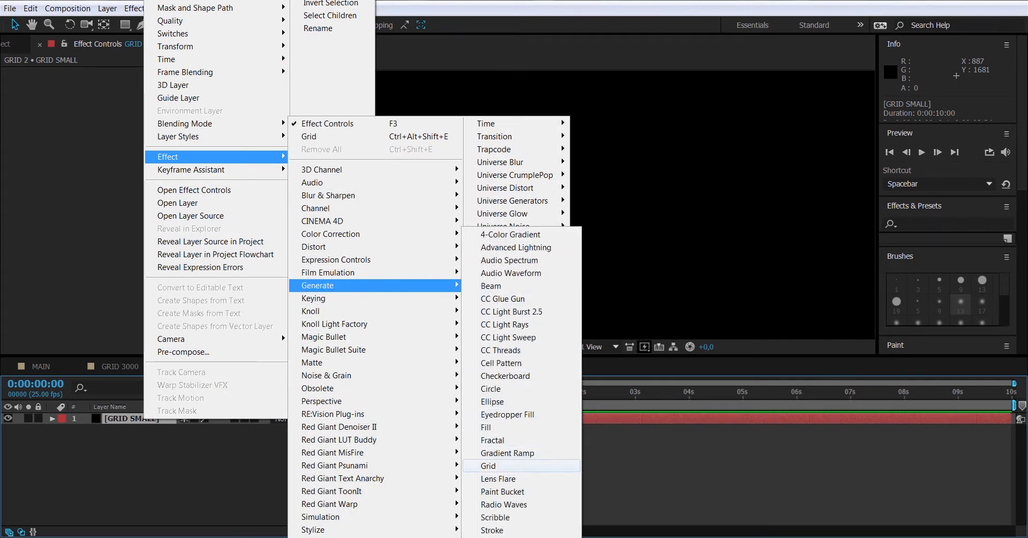
left_click(489, 466)
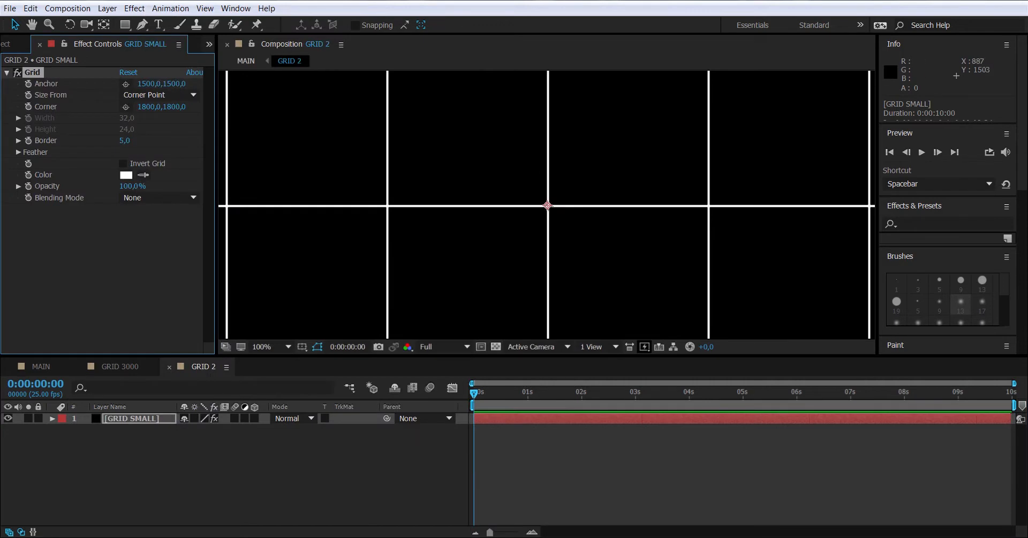
- Size the GRID SMALL grid by Width Slider with a width of 100 and a border of 3
left_click(159, 95)
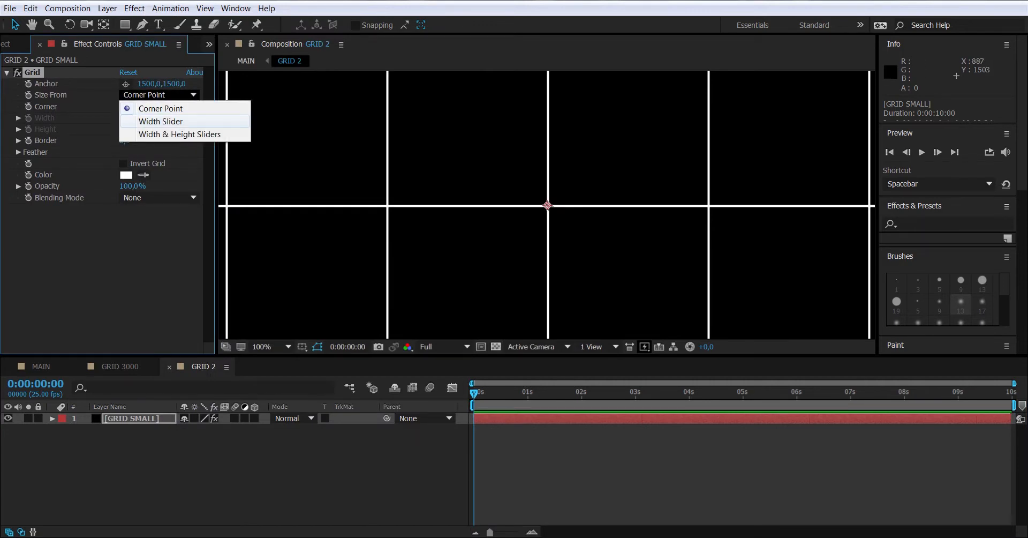
left_click(161, 121)
left_click(127, 117)
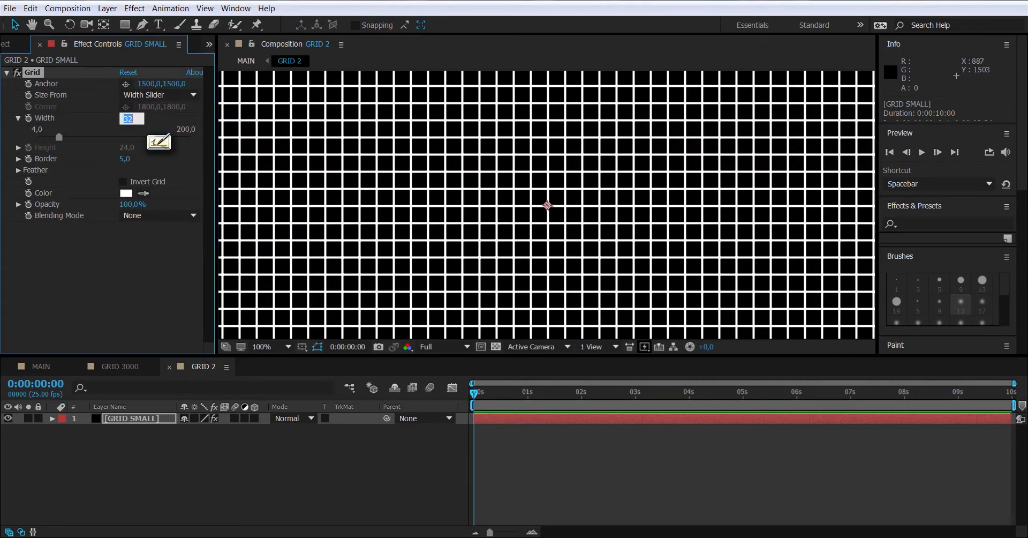
type("100")
key("Return")
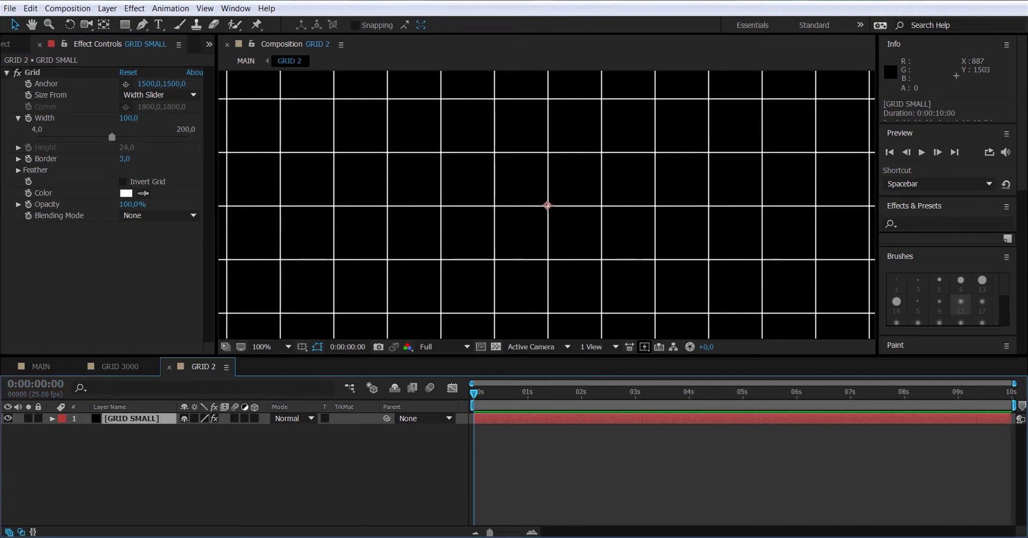
- Duplicate the GRID SMALL layer and rename the upper copy as GRID BIG
left_click(30, 8)
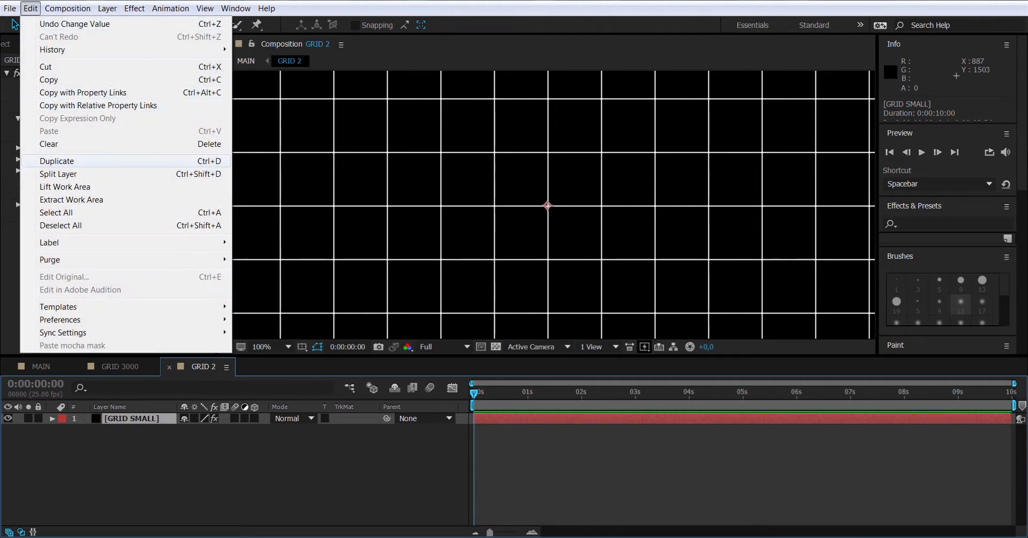
left_click(57, 160)
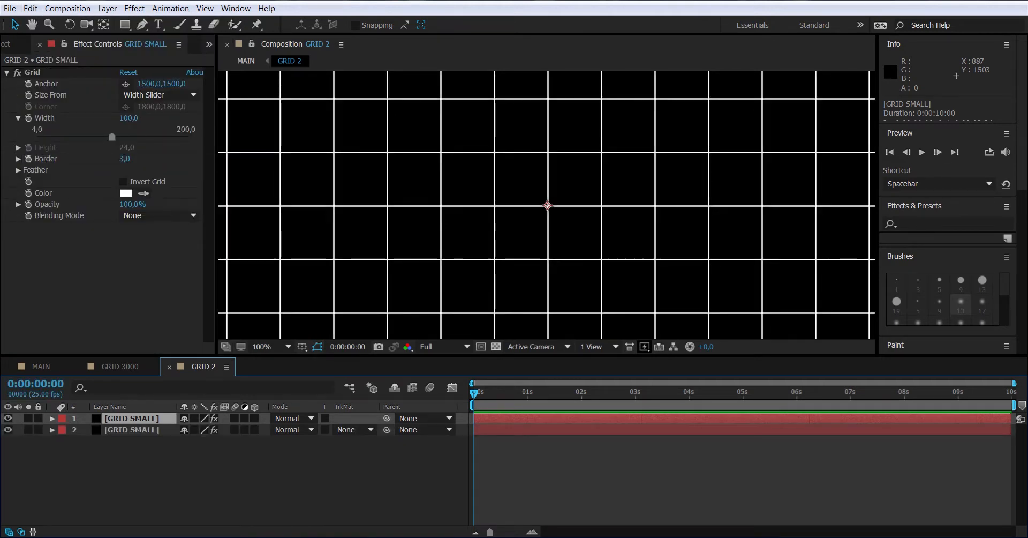
key("Return")
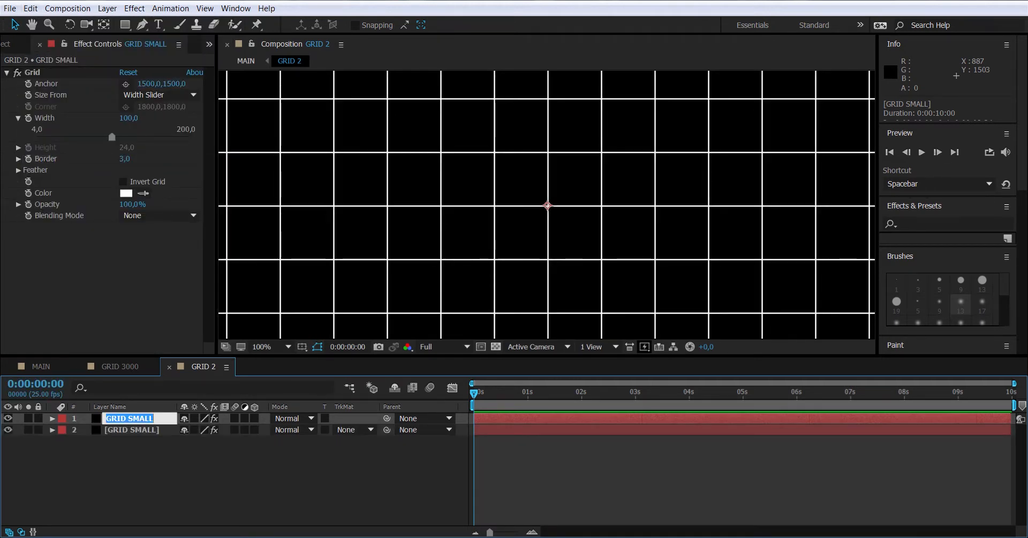
type("GRID BIG")
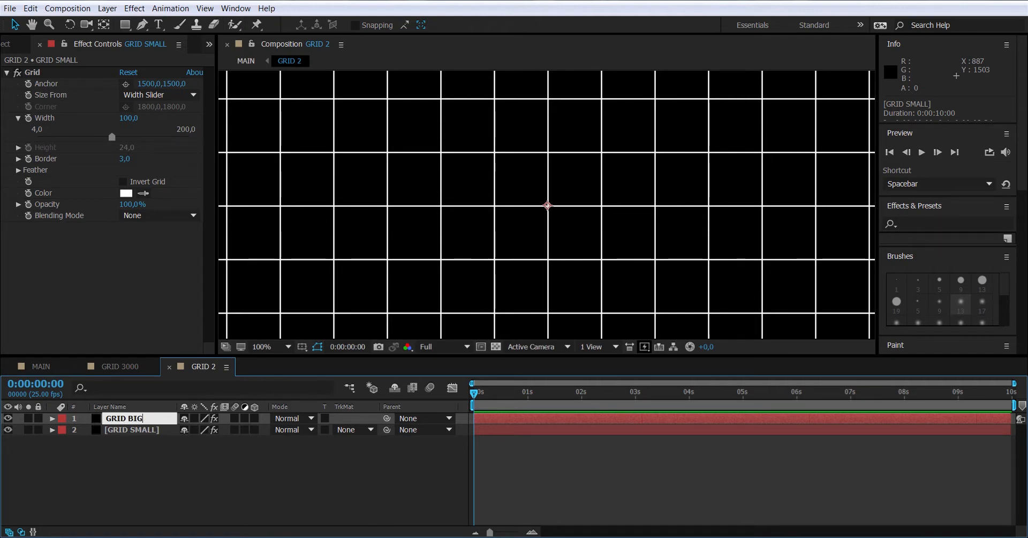
key("Return")
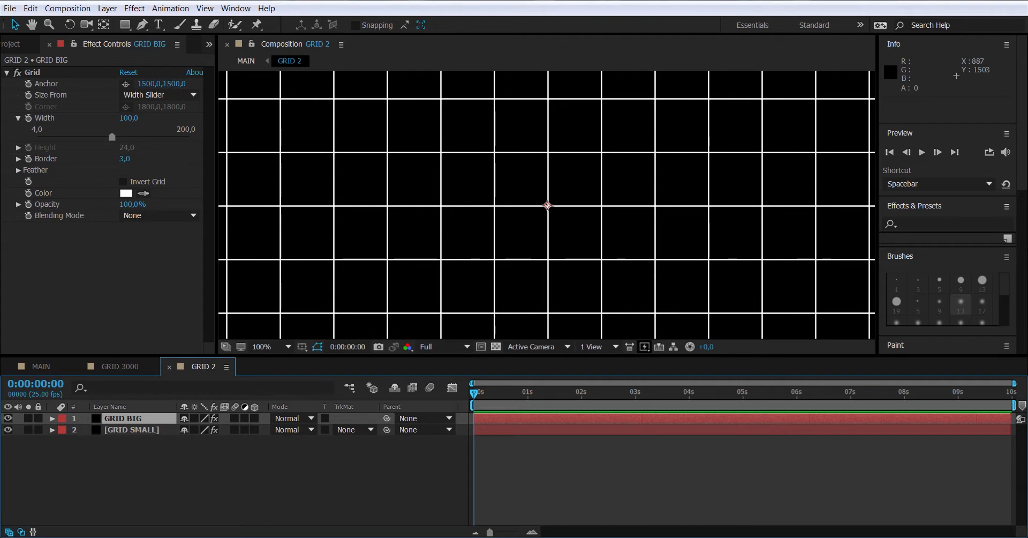
- Set the GRID BIG layer's Grid effect to a width of 300 and a border of 5
key("ctrl+Down")
key("ctrl+Up")
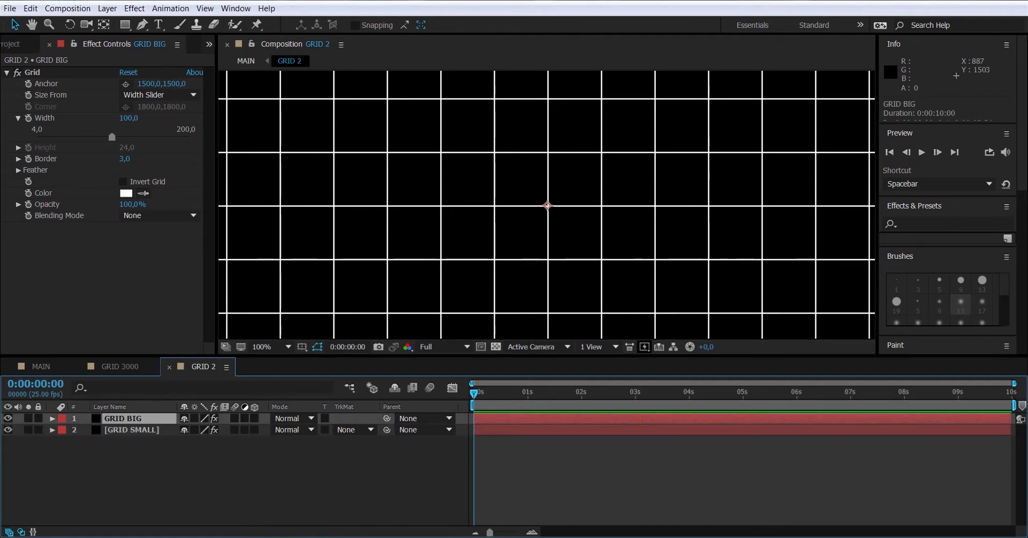
left_click(128, 117)
type("300")
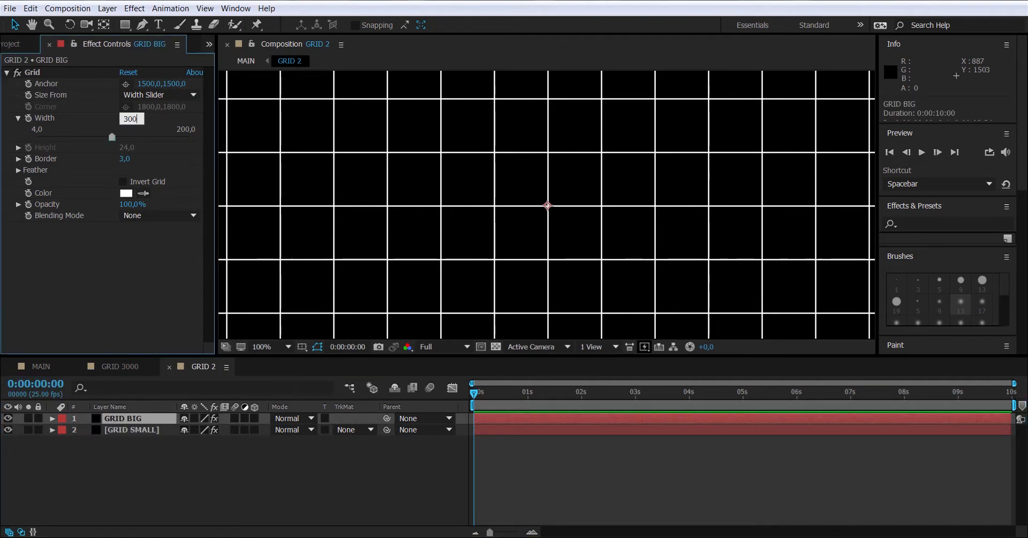
key("Return")
left_click(124, 160)
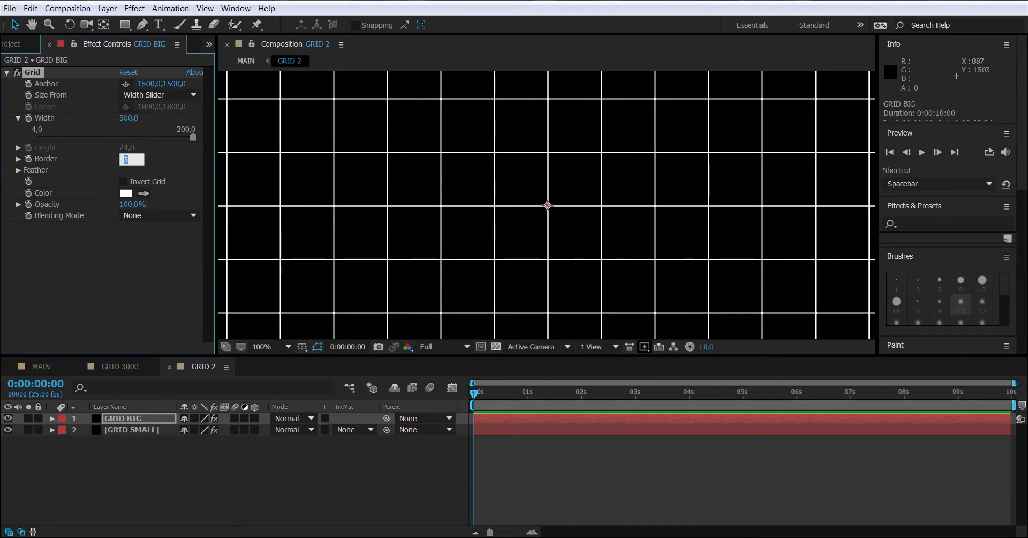
type("5")
key("Return")
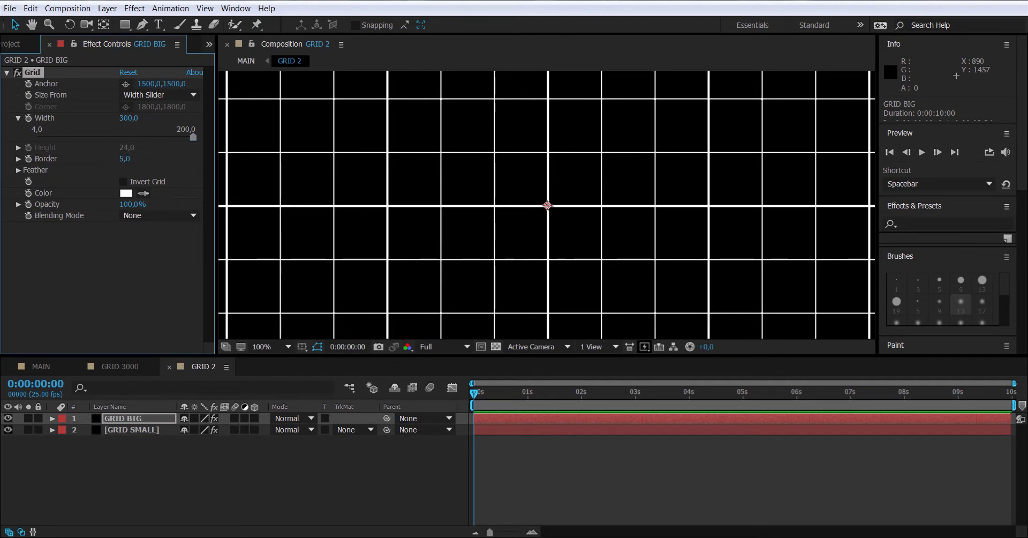
- Compare the two grids by toggling each layer's visibility and color the GRID BIG lines dark red (BB0000)
left_click(7, 429)
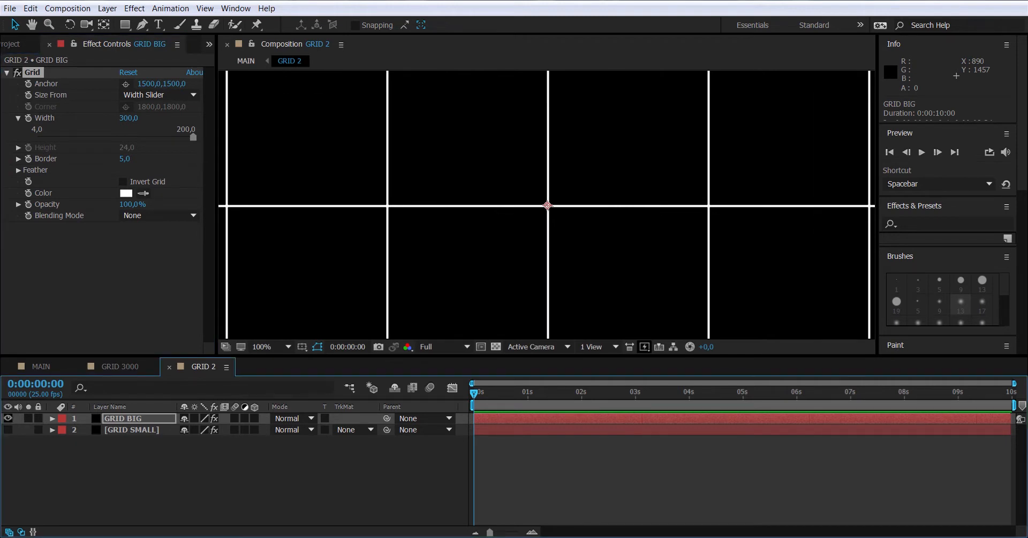
left_click(7, 429)
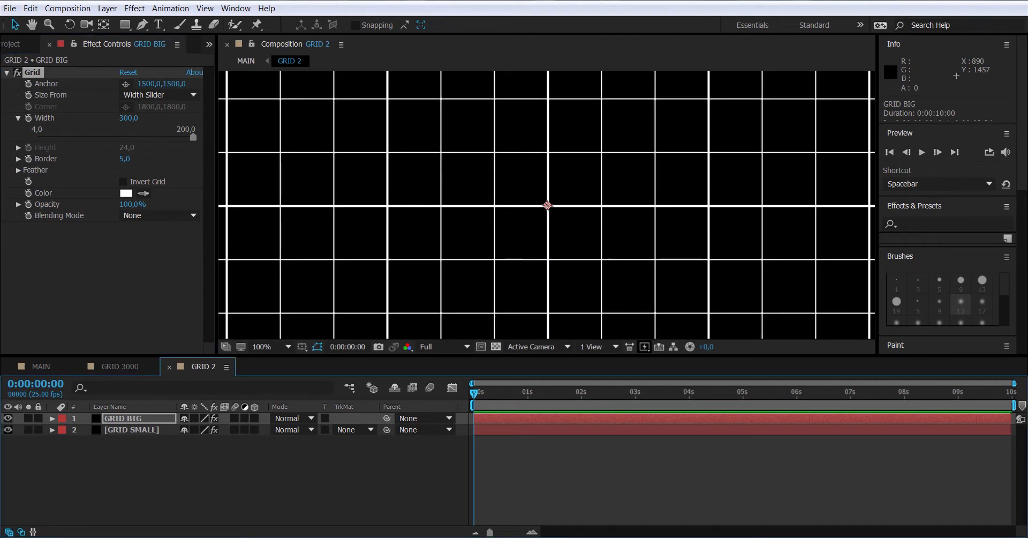
left_click(7, 418)
left_click(7, 418)
left_click(126, 193)
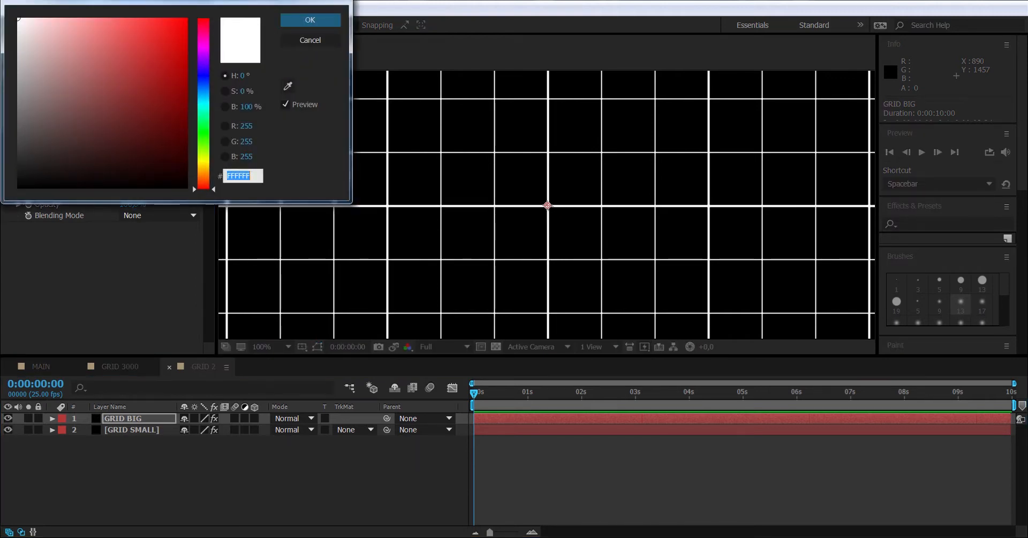
left_click(187, 62)
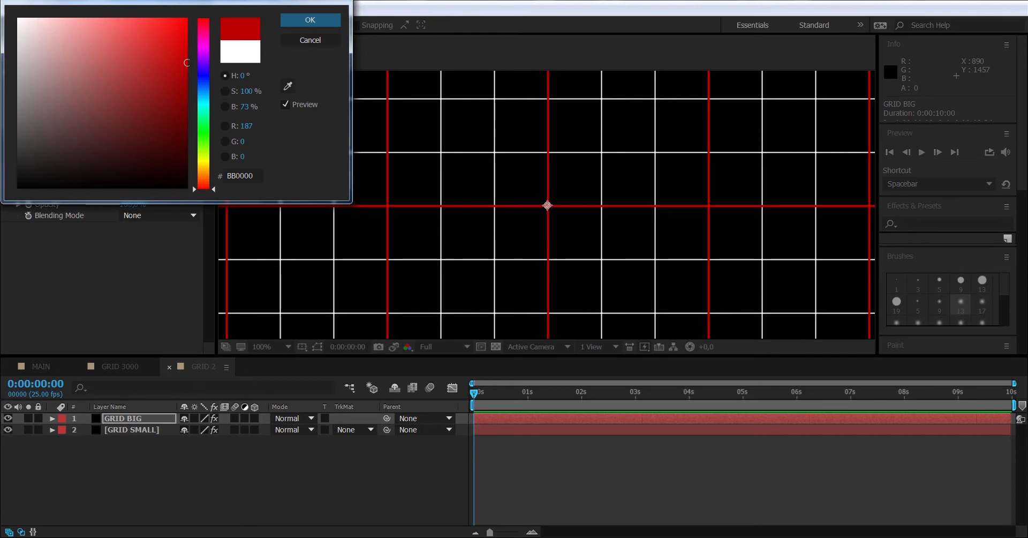
left_click(310, 19)
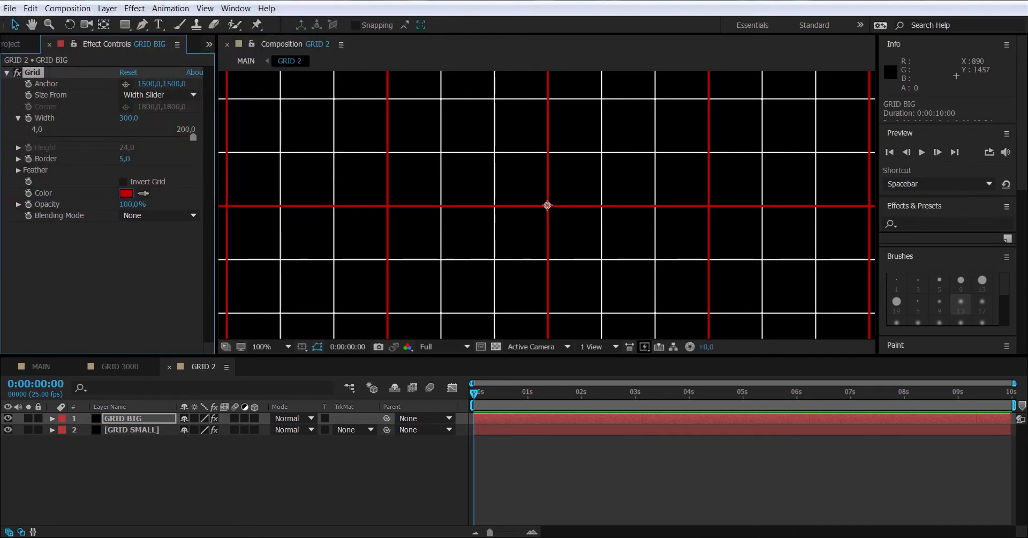
key("comma")
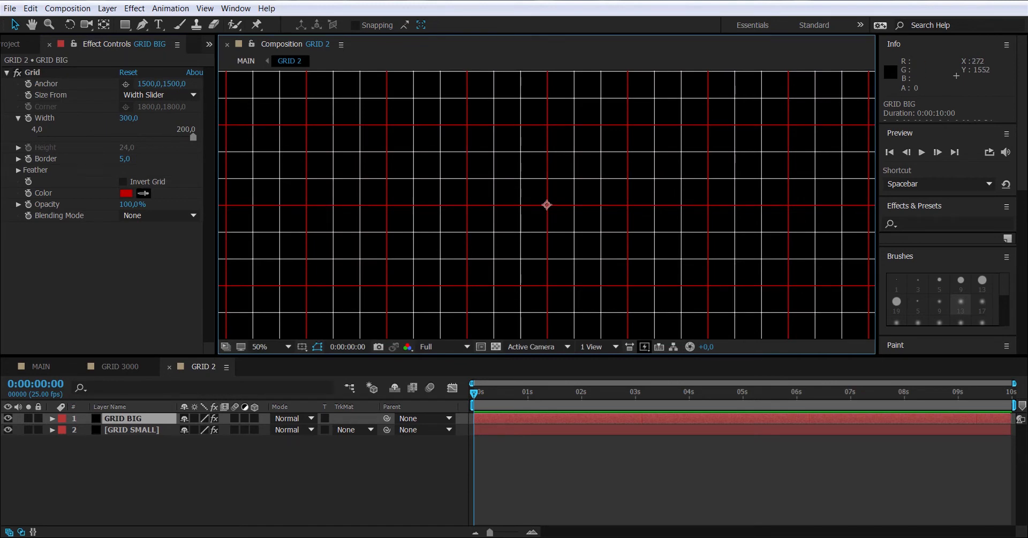
- Set the GRID BIG grid color back to white (FFFFFF)
left_click(126, 193)
left_click(39, 37)
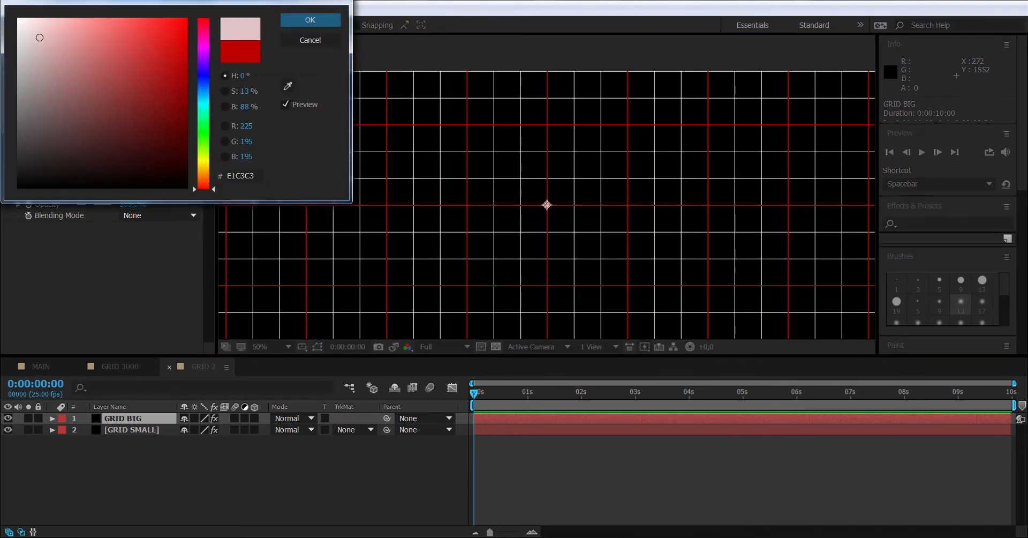
left_click_drag(40, 38, 18, 18)
left_click(310, 20)
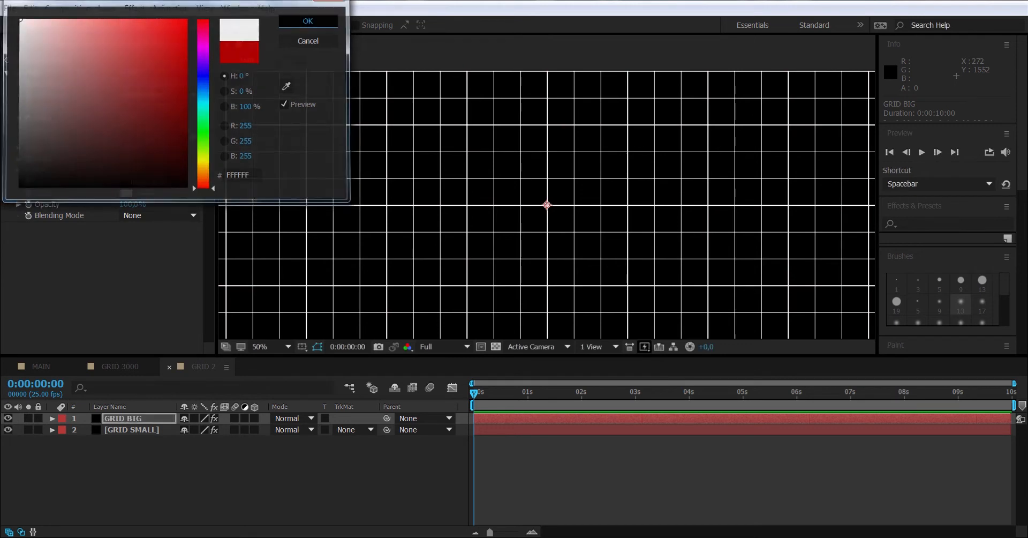
- Switch to the MAIN composition and set the GRID 2 layer's blending mode to Overlay
left_click(41, 367)
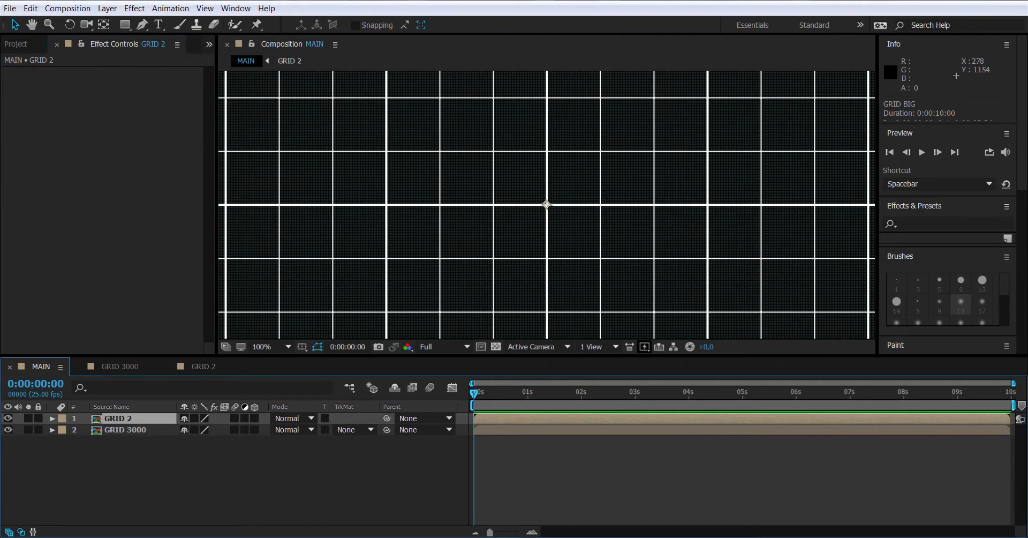
left_click(294, 418)
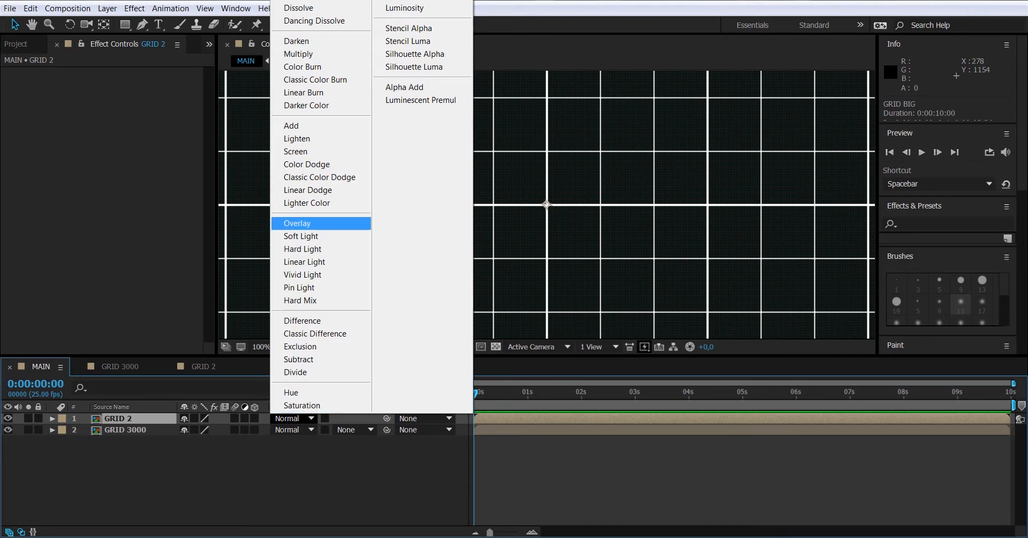
left_click(300, 223)
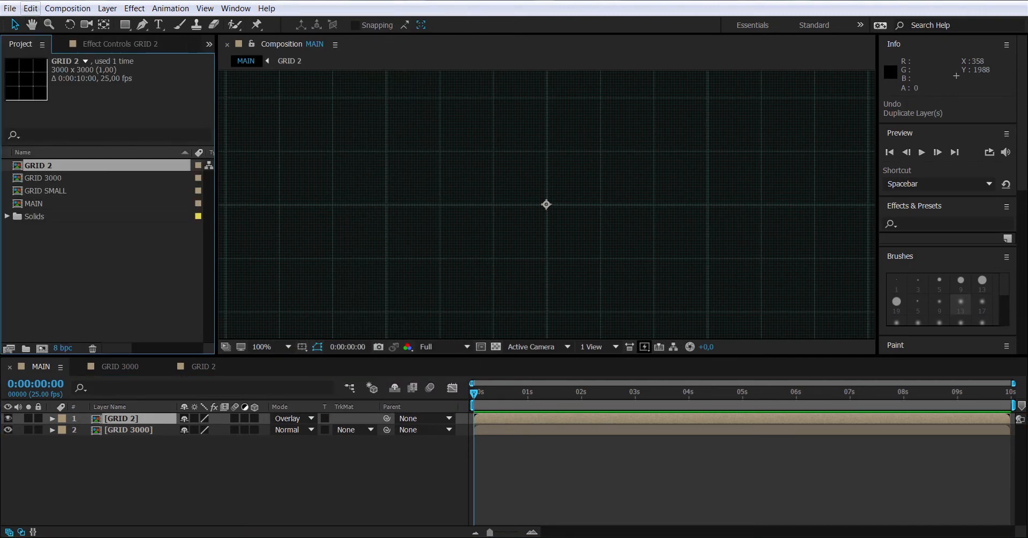
- Duplicate the GRID 2 composition as GRID BLUR and place it in MAIN as a layer above GRID 2
left_click(31, 8)
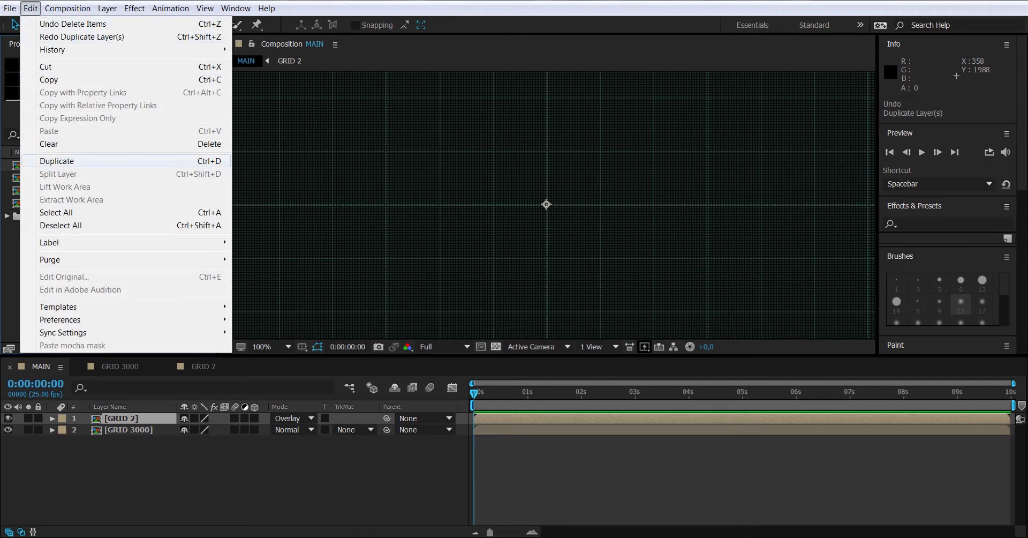
left_click(57, 160)
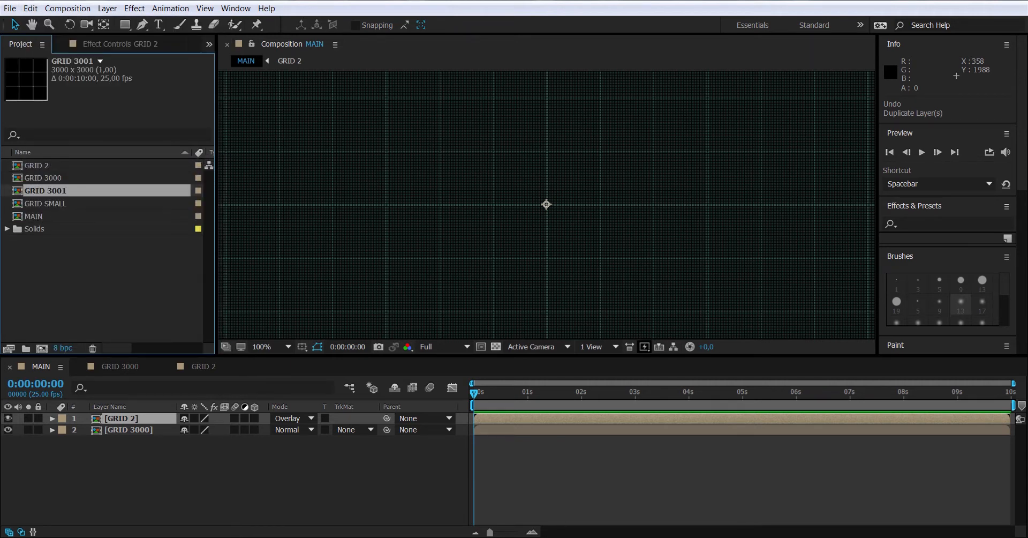
key("Return")
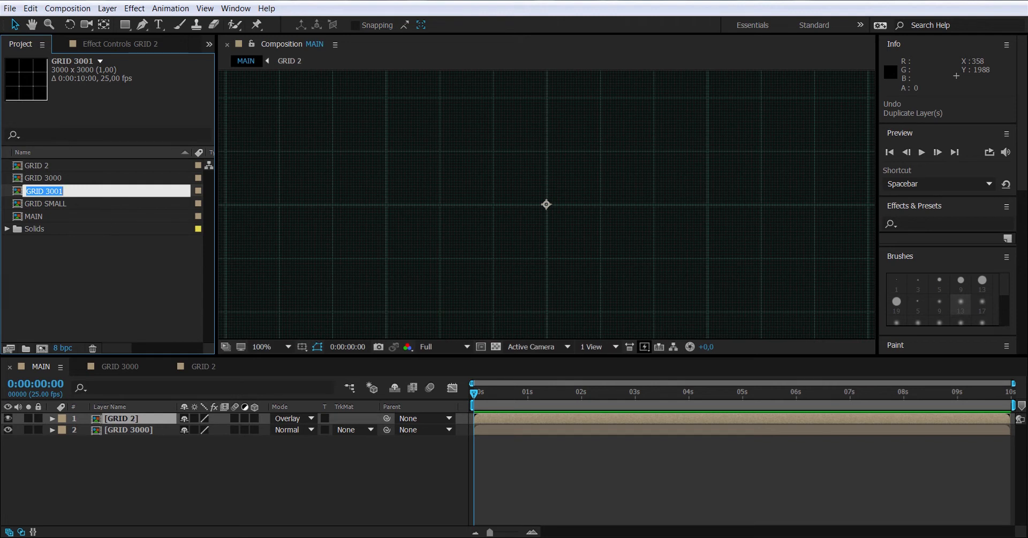
type("GRID BLUR")
key("Return")
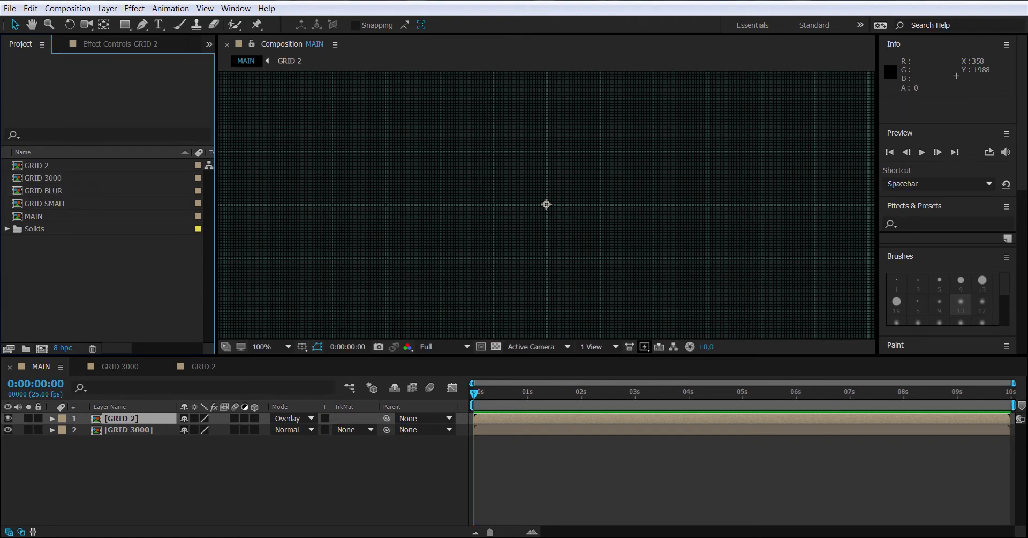
left_click_drag(47, 191, 81, 415)
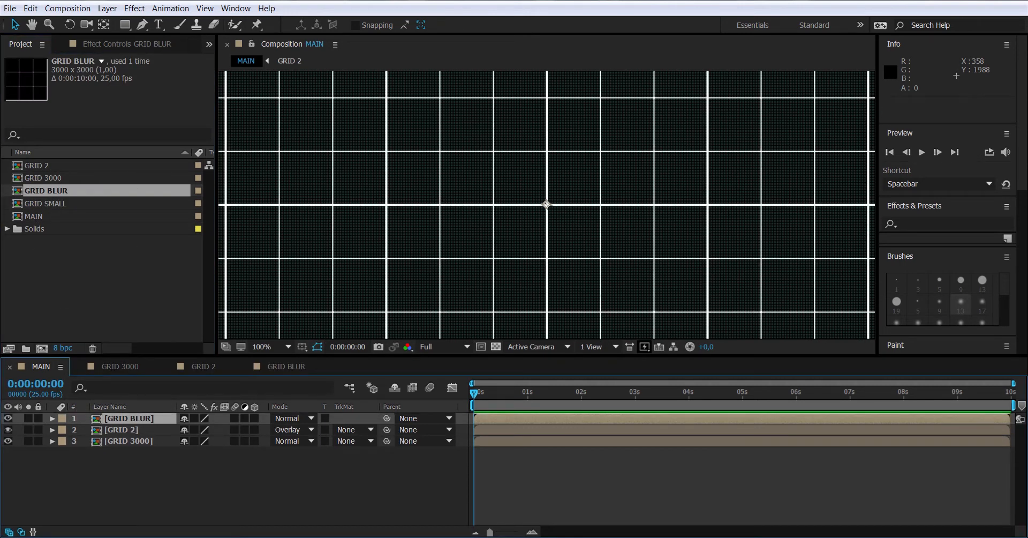
- Open the GRID BLUR composition and delete its GRID SMALL layer
double_click(128, 418)
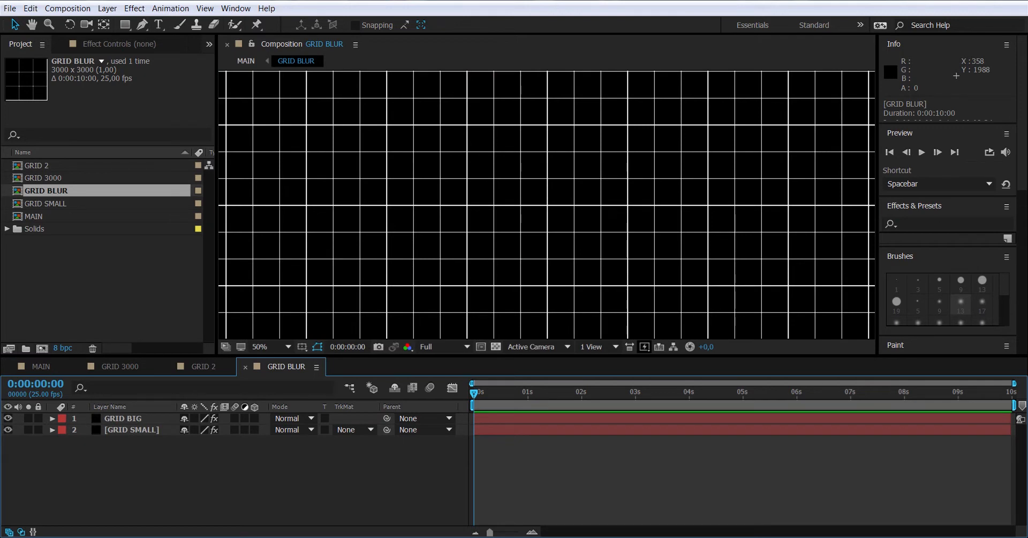
left_click(131, 429)
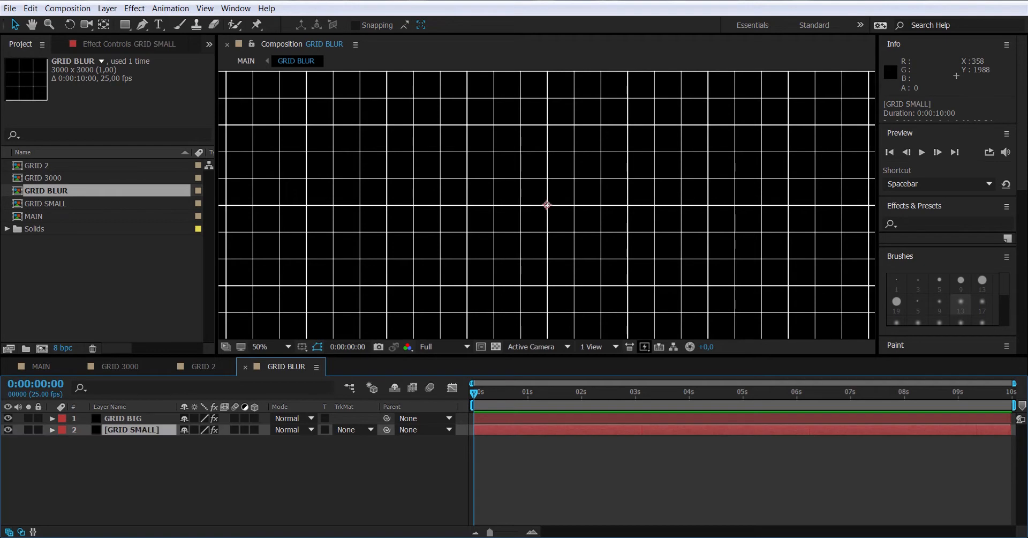
key("Delete")
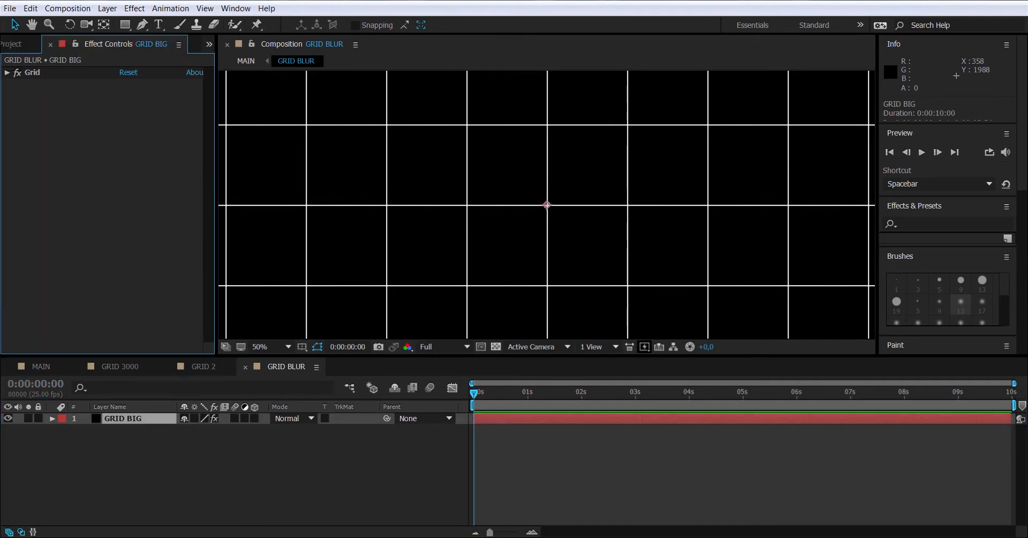
- Apply the Blur & Sharpen effect Fast Blur to the GRID BIG layer with a blurriness of 8
right_click(83, 91)
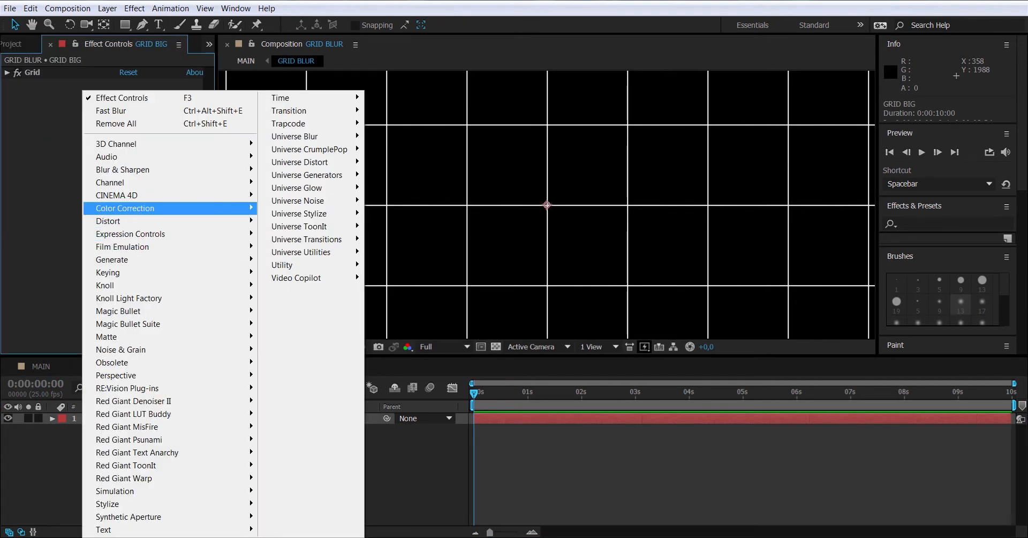
mouse_move(123, 169)
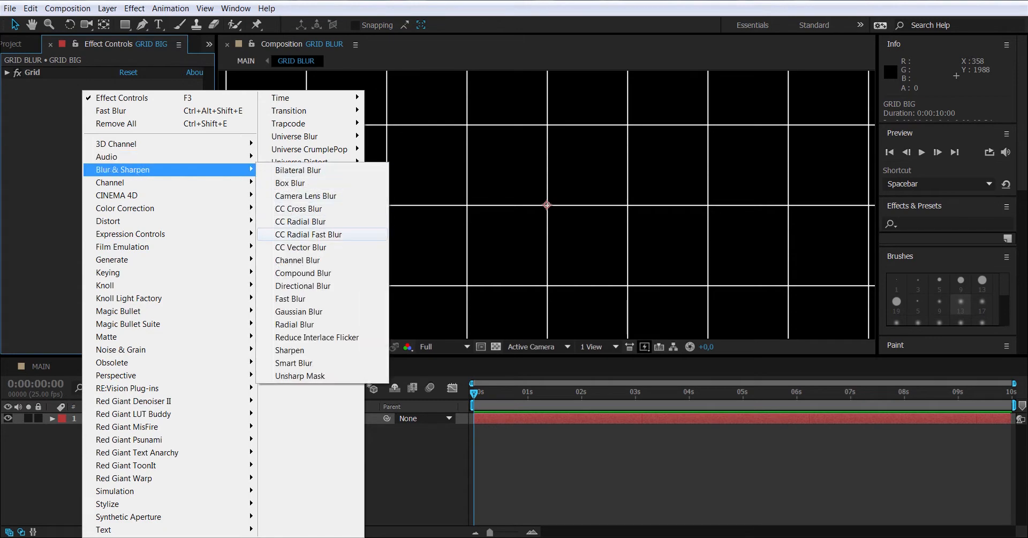
left_click(290, 299)
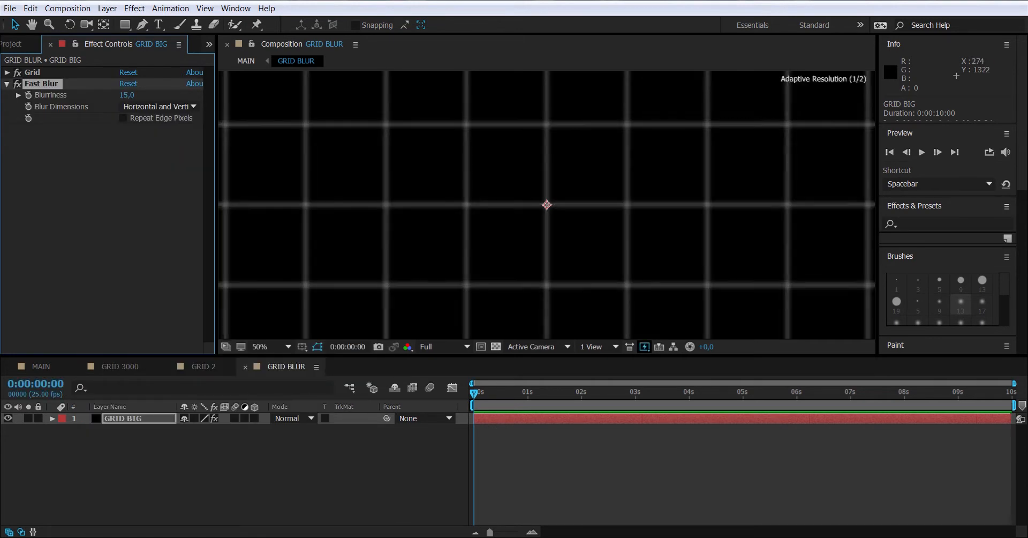
left_click_drag(129, 95, 126, 95)
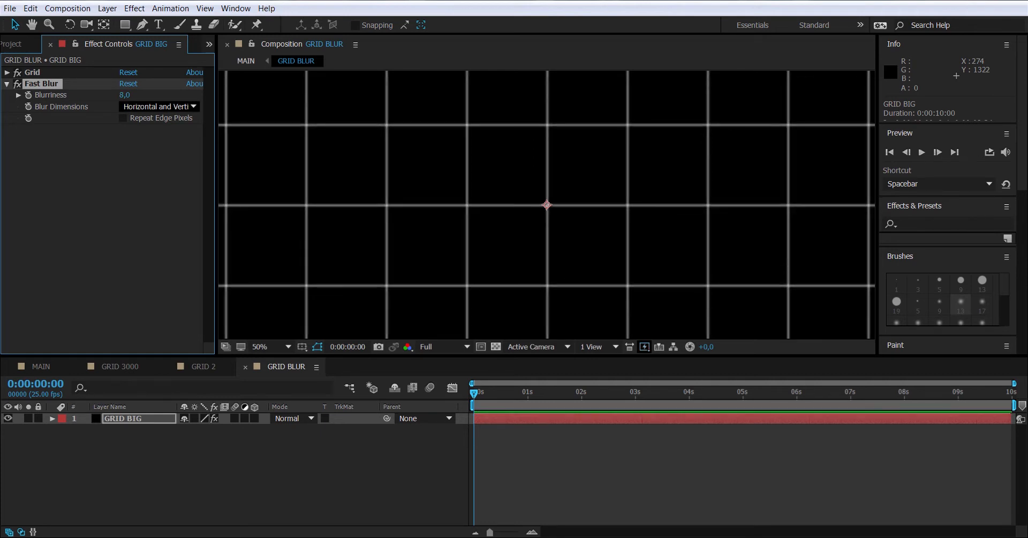
- Turn on Repeat Edge Pixels for the Fast Blur, and set the GRID BLUR layer's blending mode in MAIN to Classic Color Dodge
left_click(123, 118)
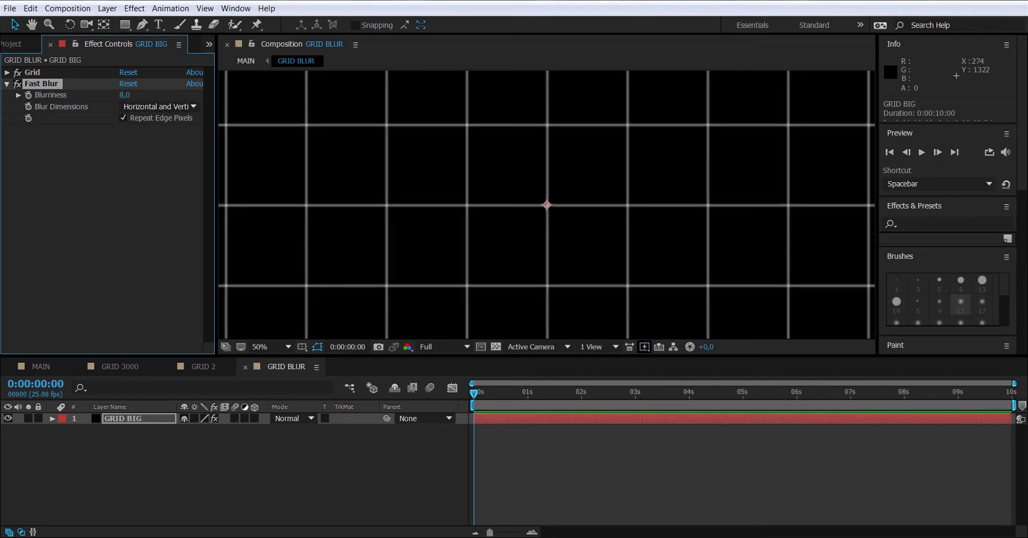
left_click(41, 367)
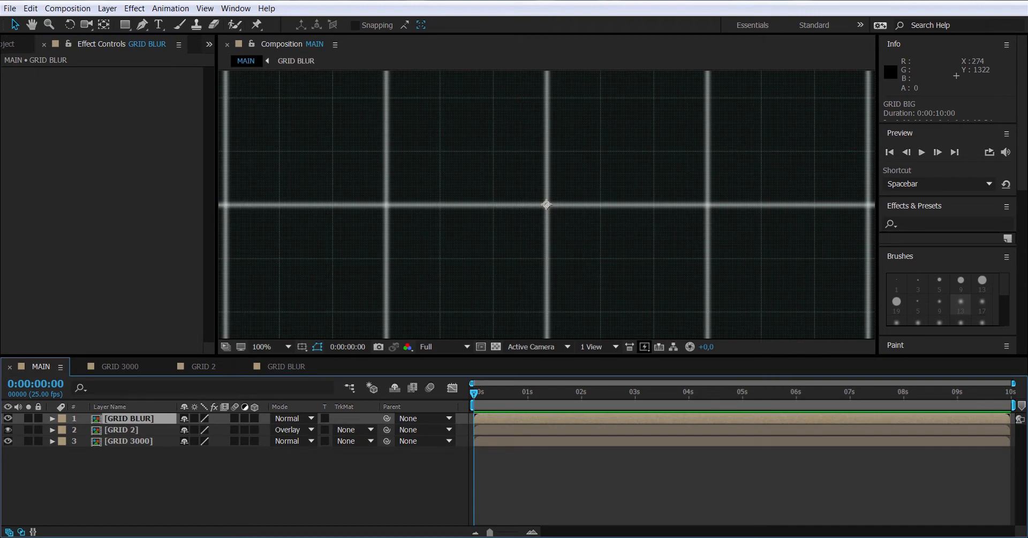
left_click(8, 418)
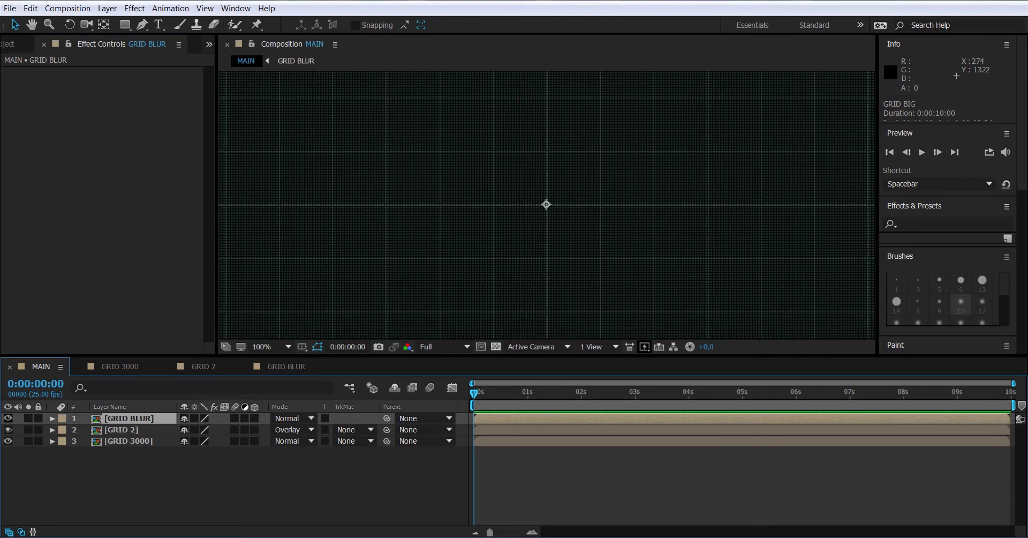
left_click(8, 418)
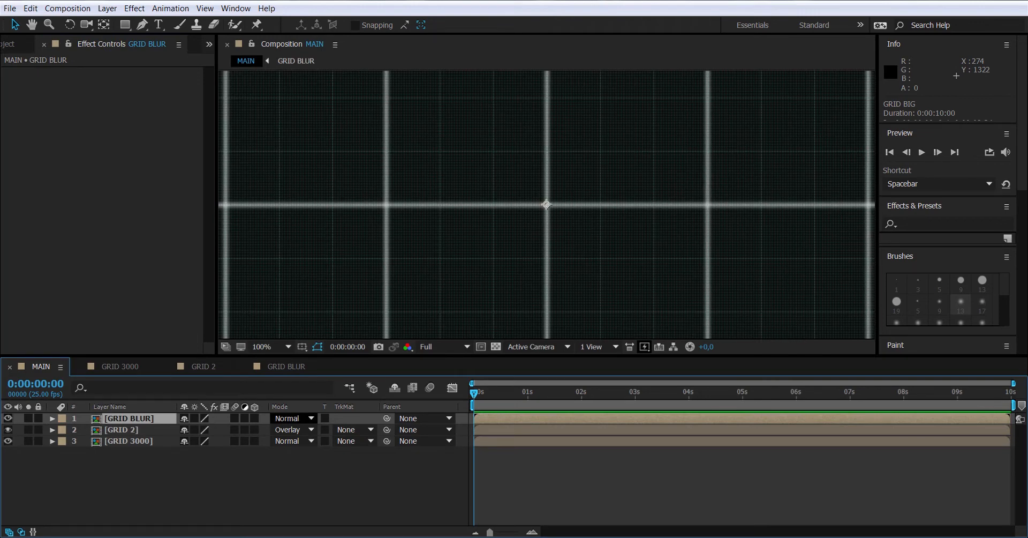
left_click(292, 418)
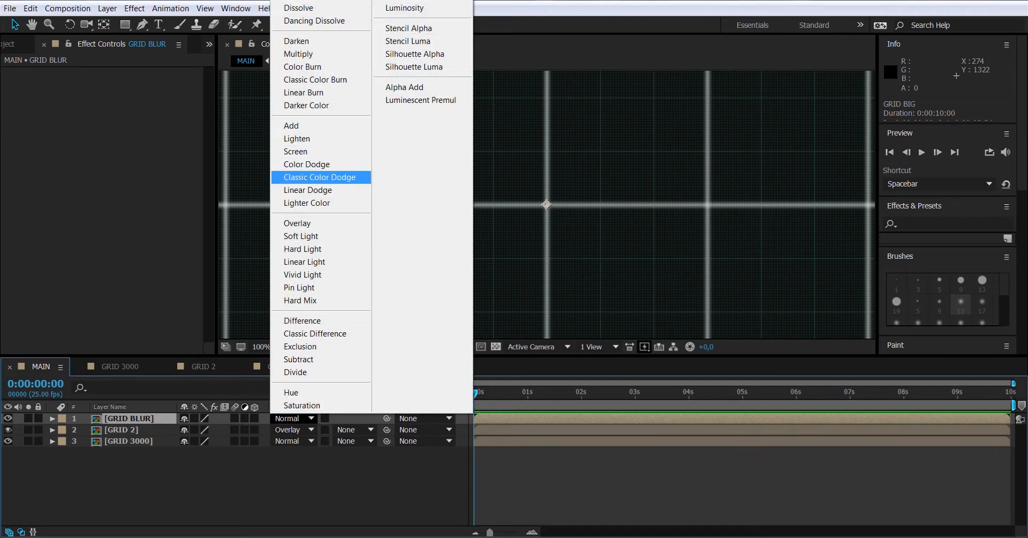
left_click(320, 176)
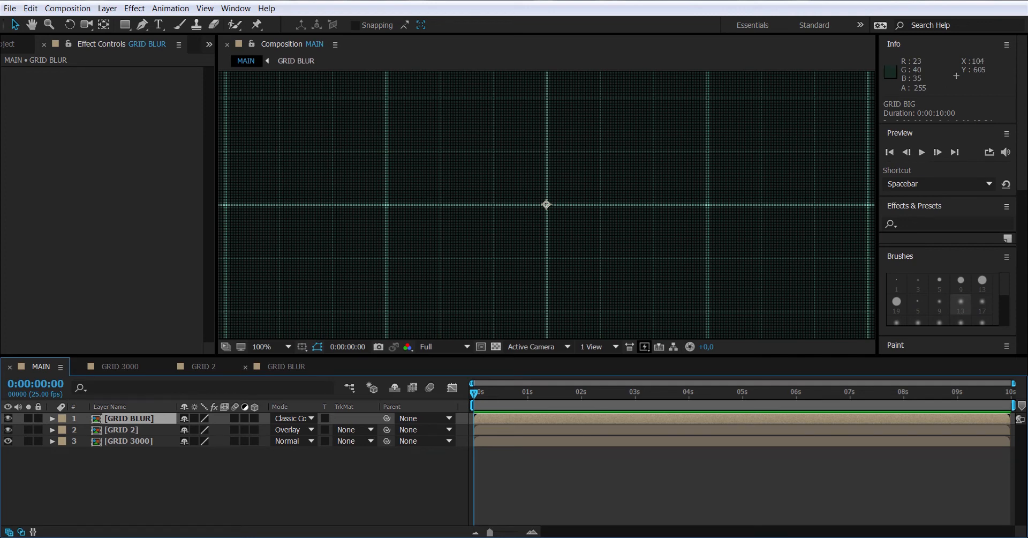
left_click(268, 347)
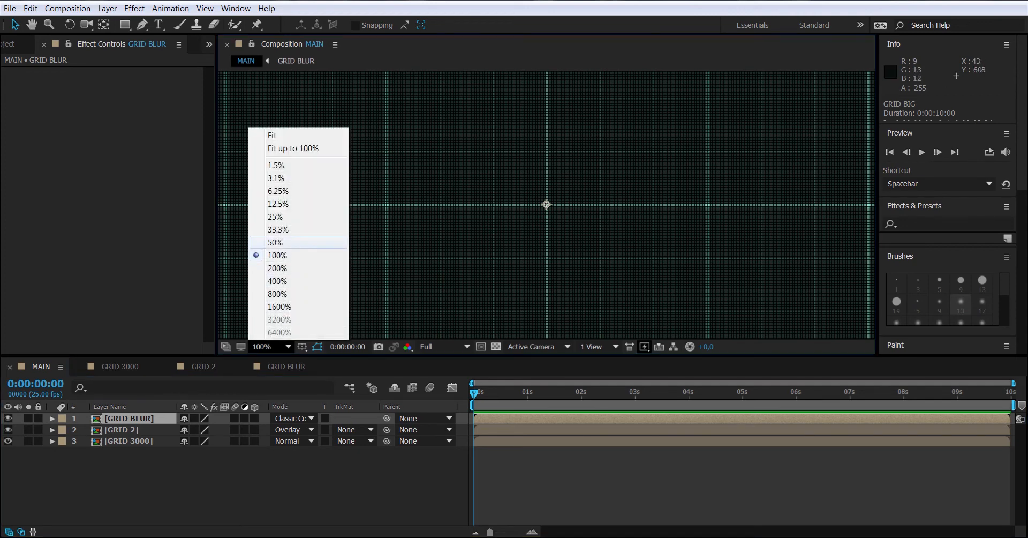
left_click(276, 242)
- Create a new 3000 x 3000 px composition named DOTS
left_click(11, 44)
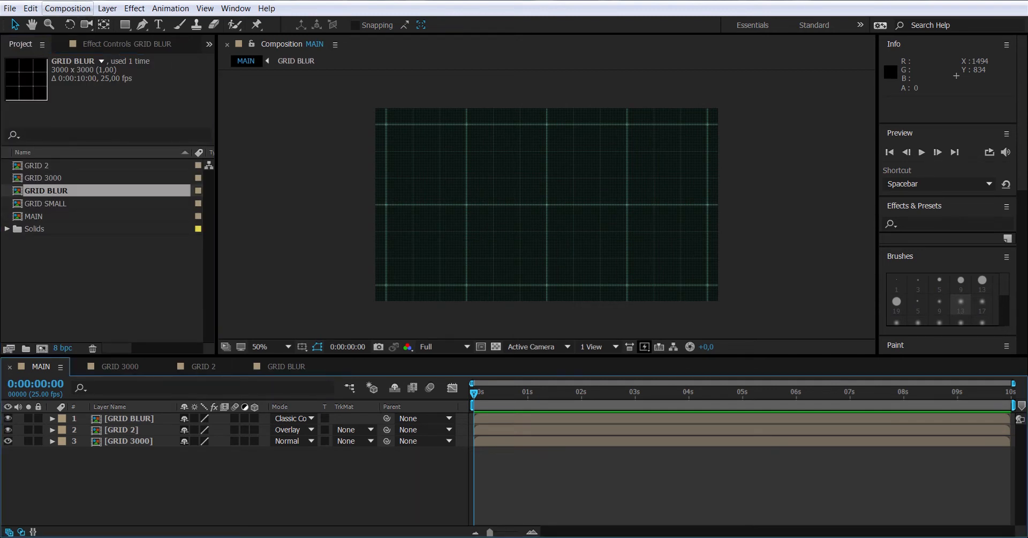
left_click(67, 8)
left_click(95, 24)
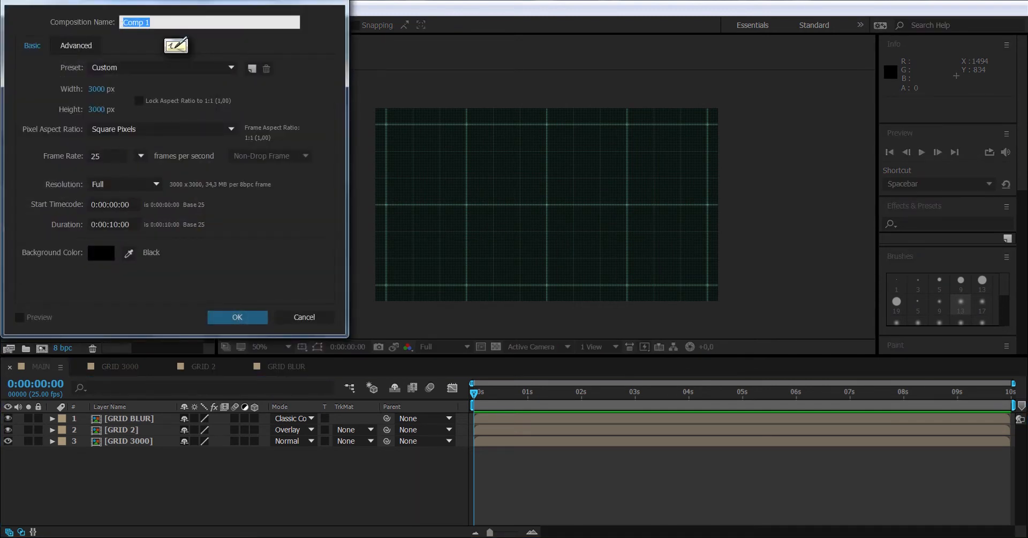
type("D")
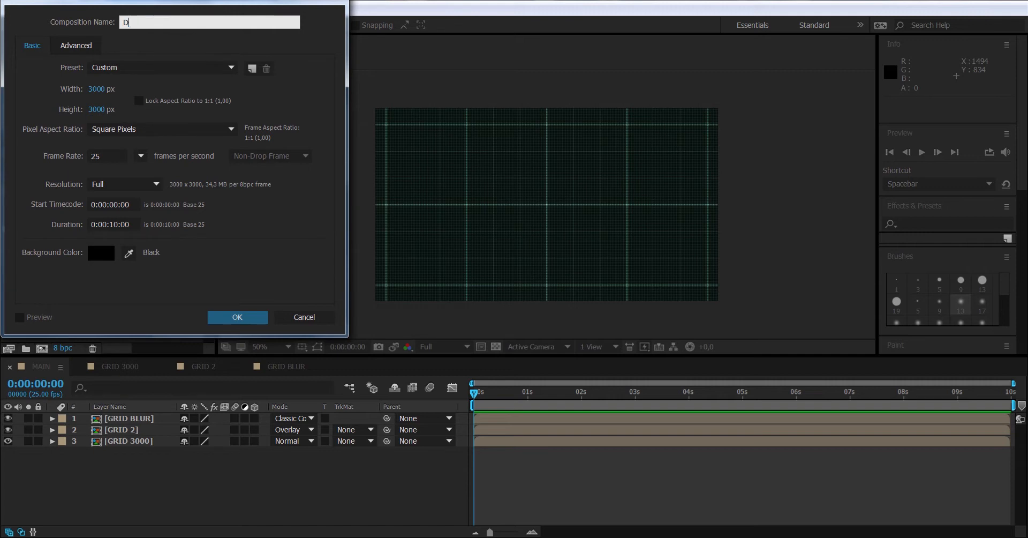
type("OTS")
key("Return")
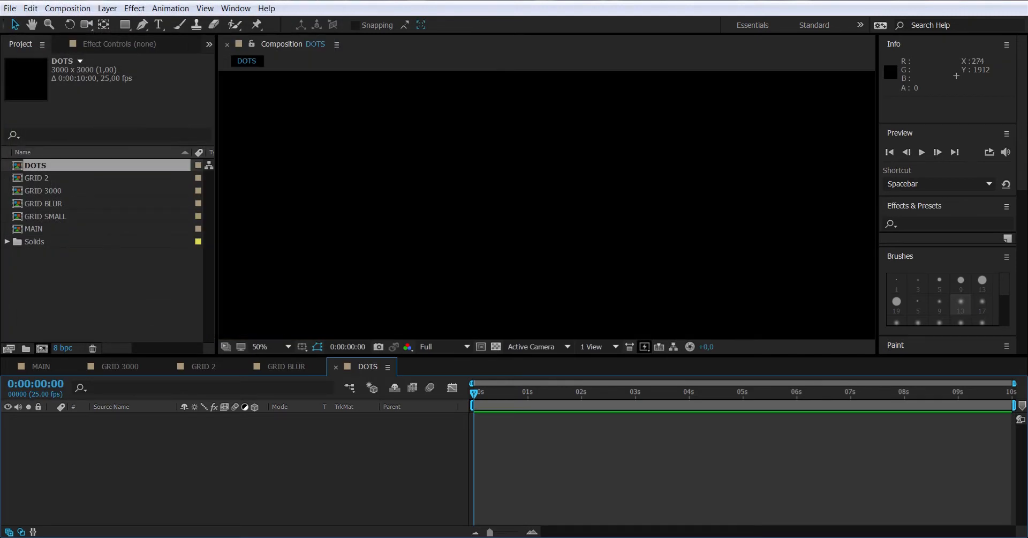
- Place the DOTS composition in MAIN as a layer above GRID BLUR and open it for editing
left_click(41, 367)
left_click_drag(35, 165, 99, 416)
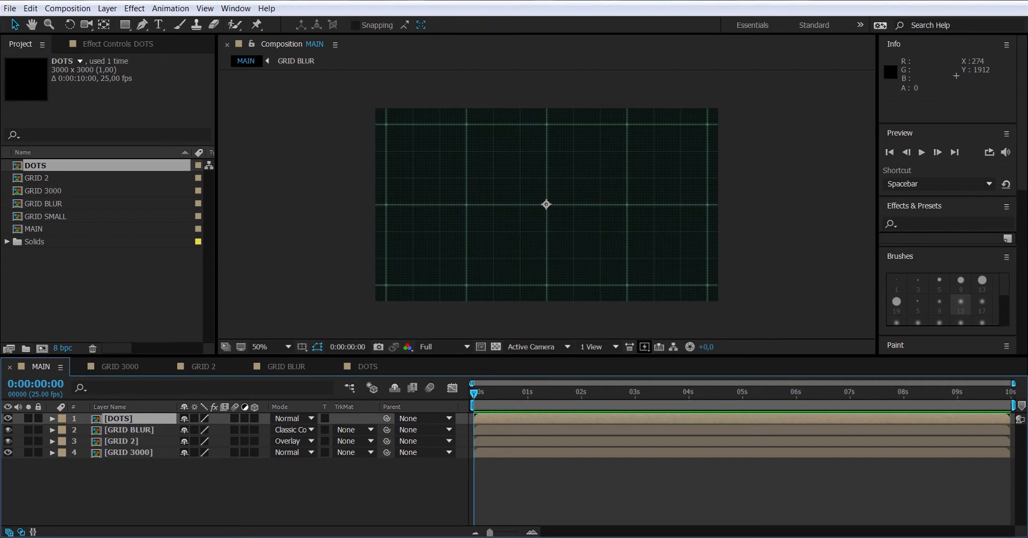
double_click(118, 419)
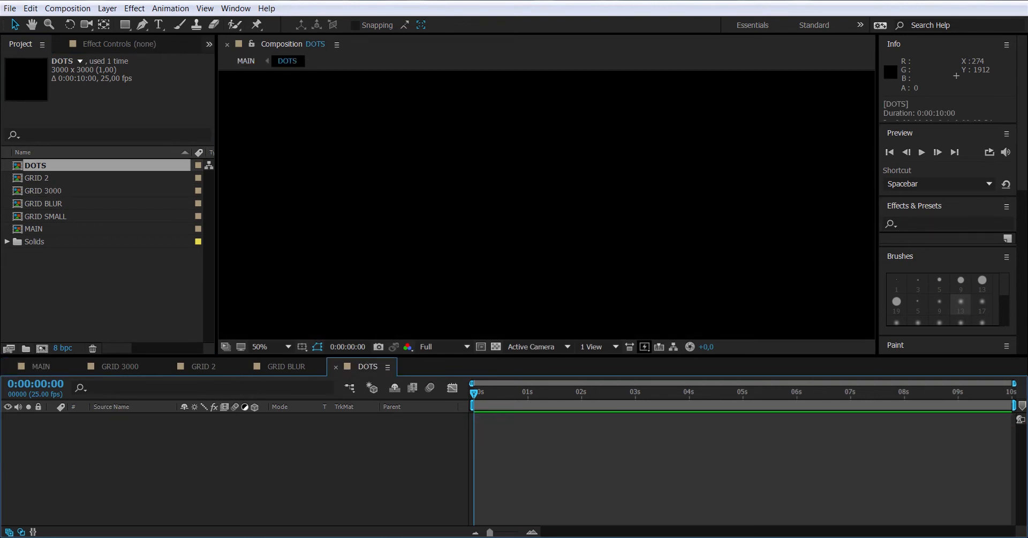
- Add a shape layer to DOTS and create a white rectangle on it that fills the whole composition
left_click(107, 8)
mouse_move(123, 23)
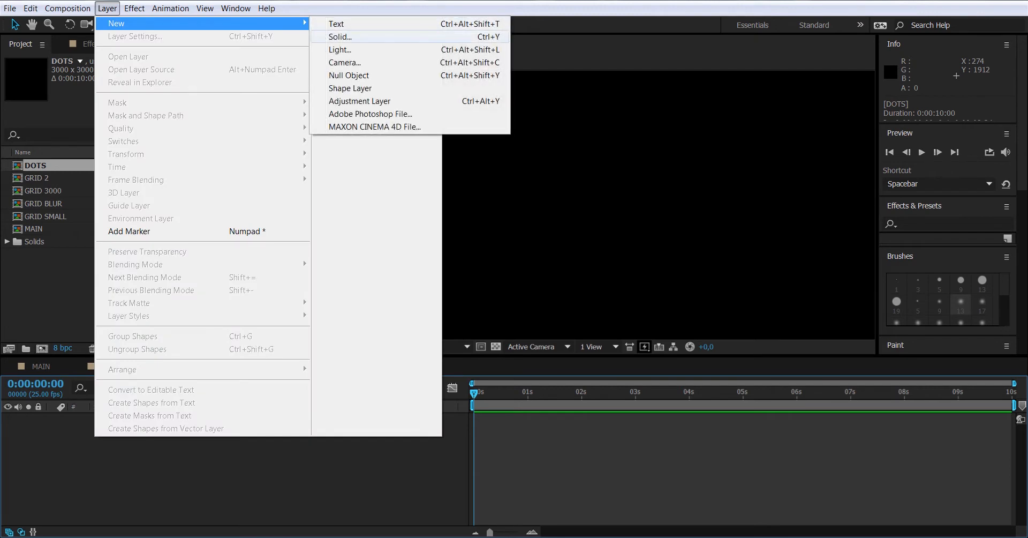
left_click(350, 88)
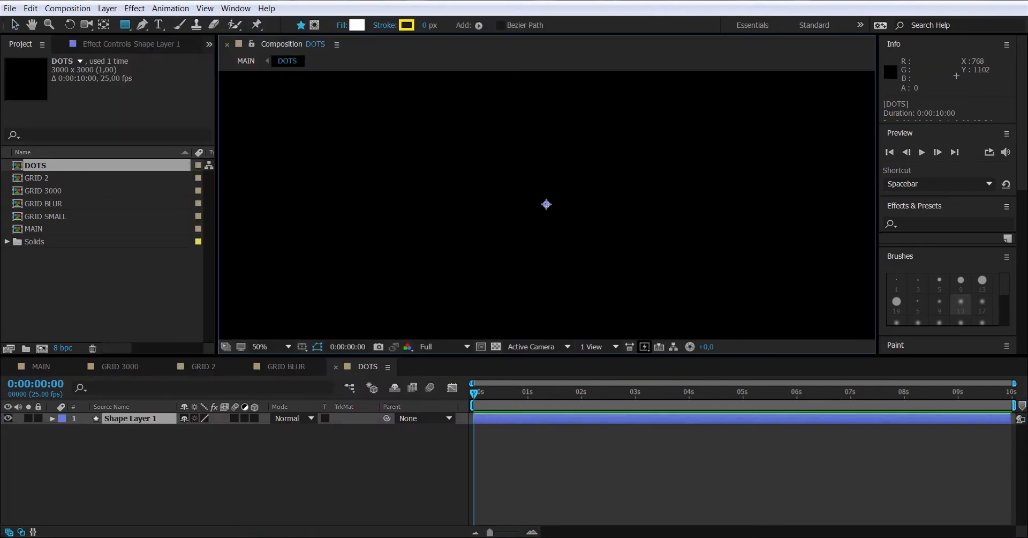
key("q")
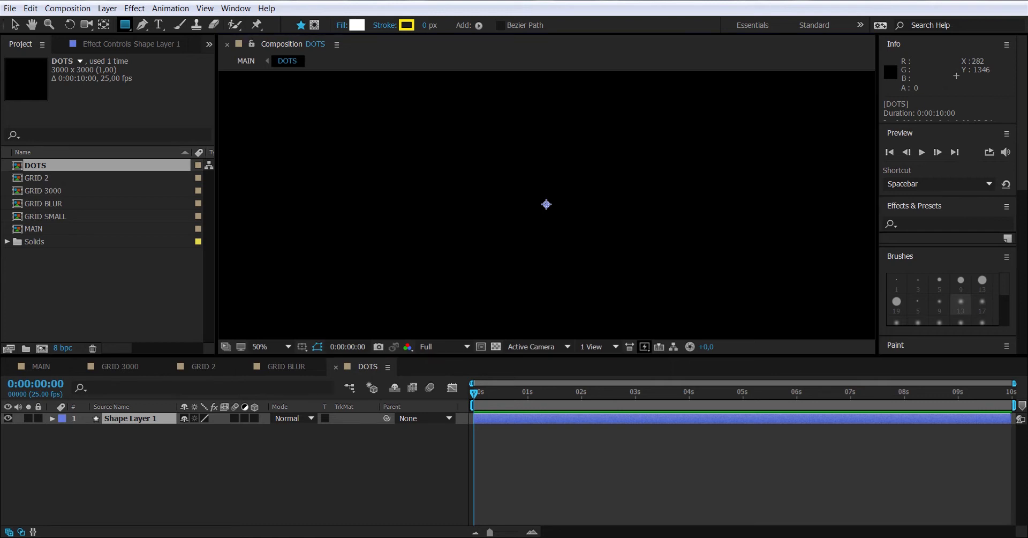
left_click(124, 25)
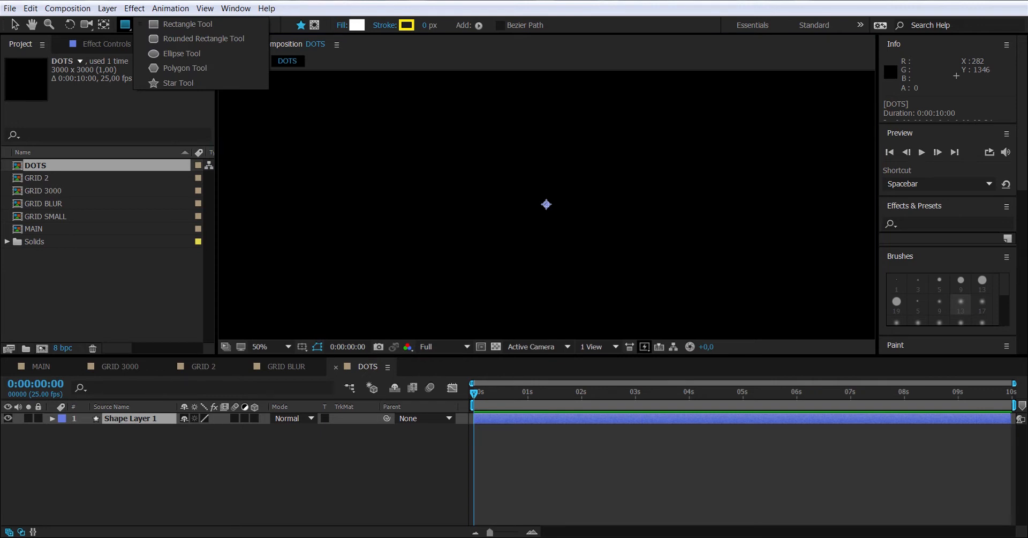
left_click(177, 25)
double_click(125, 24)
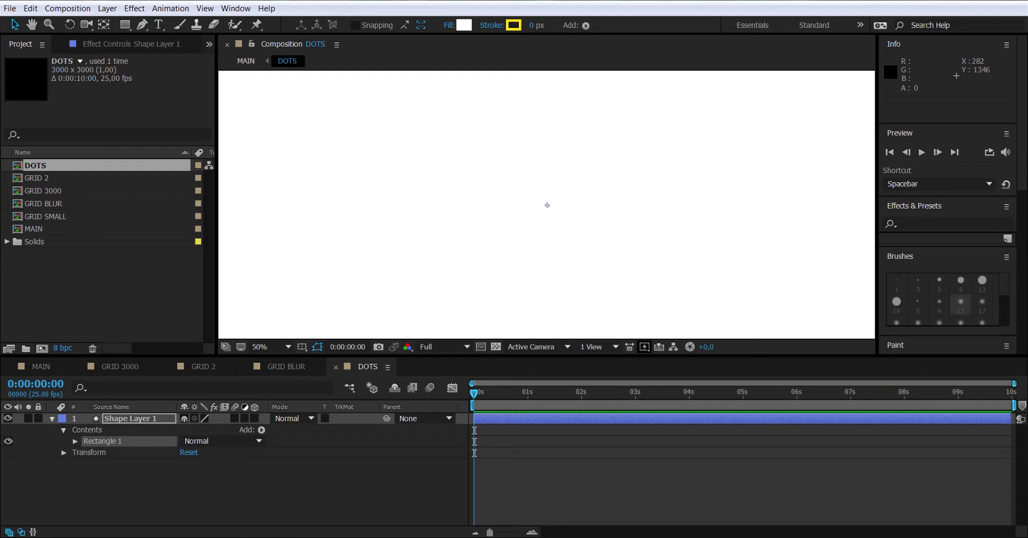
- Set the scale in the rectangle group's own transform to 0,3% in both directions
left_click(75, 441)
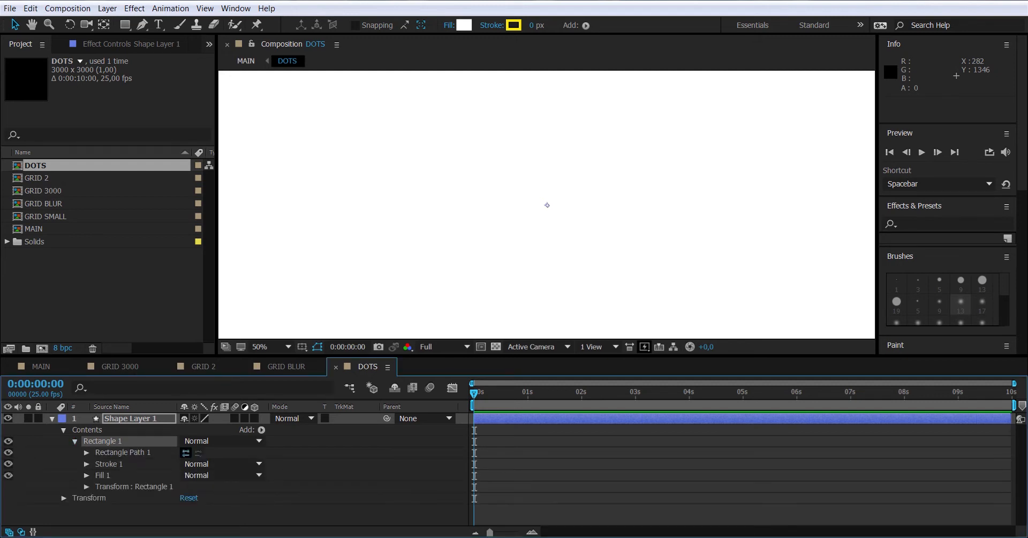
left_click(86, 487)
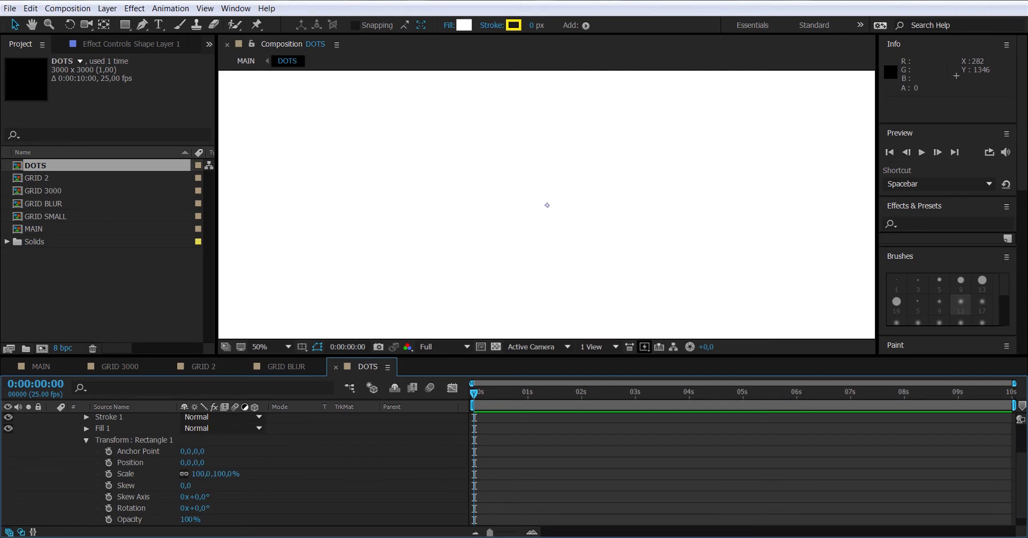
left_click_drag(202, 473, 150, 473)
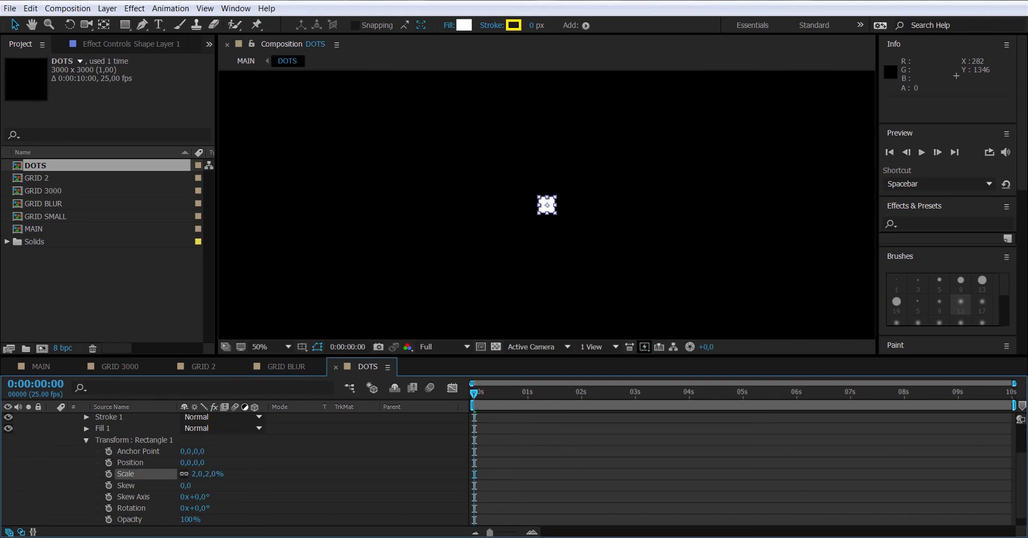
left_click(267, 347)
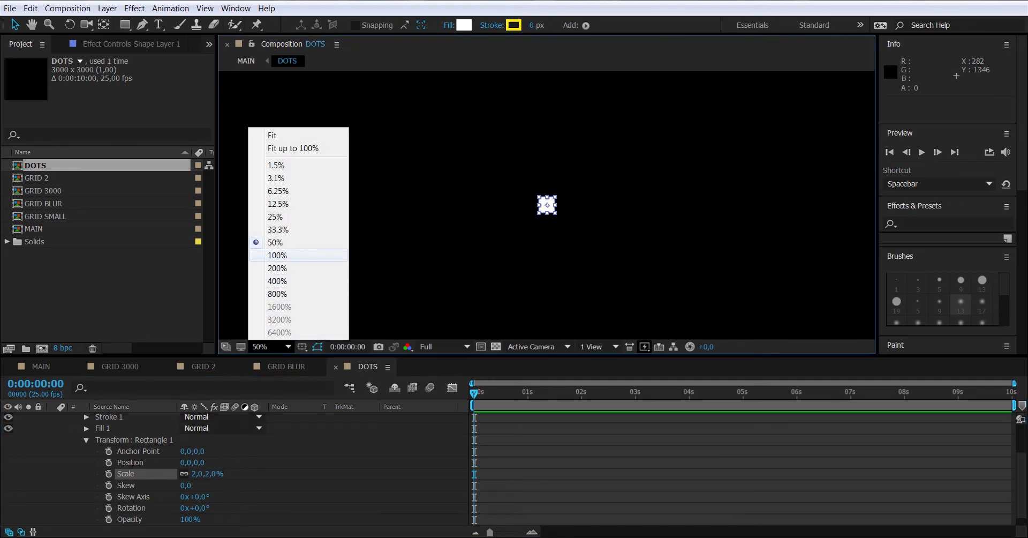
left_click(277, 255)
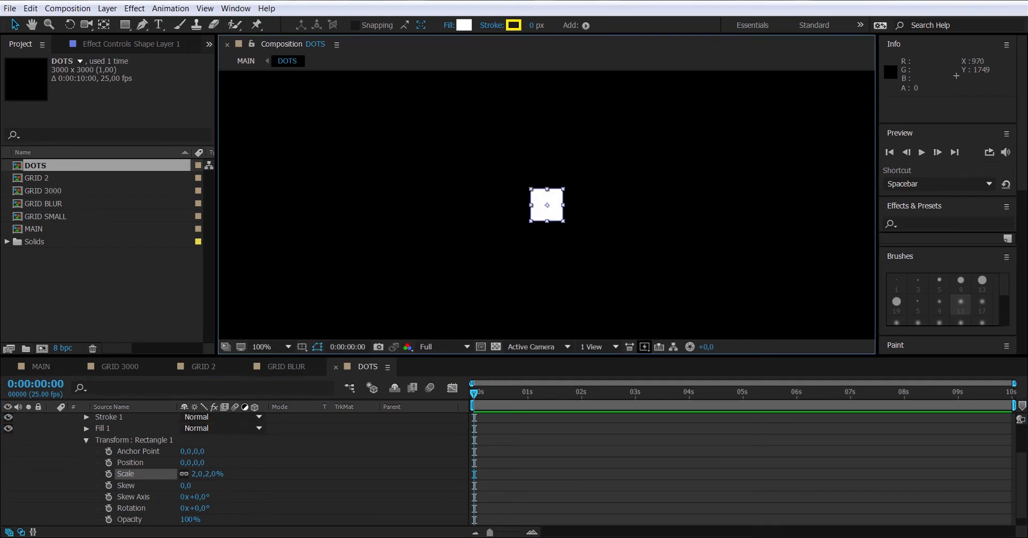
left_click(211, 474)
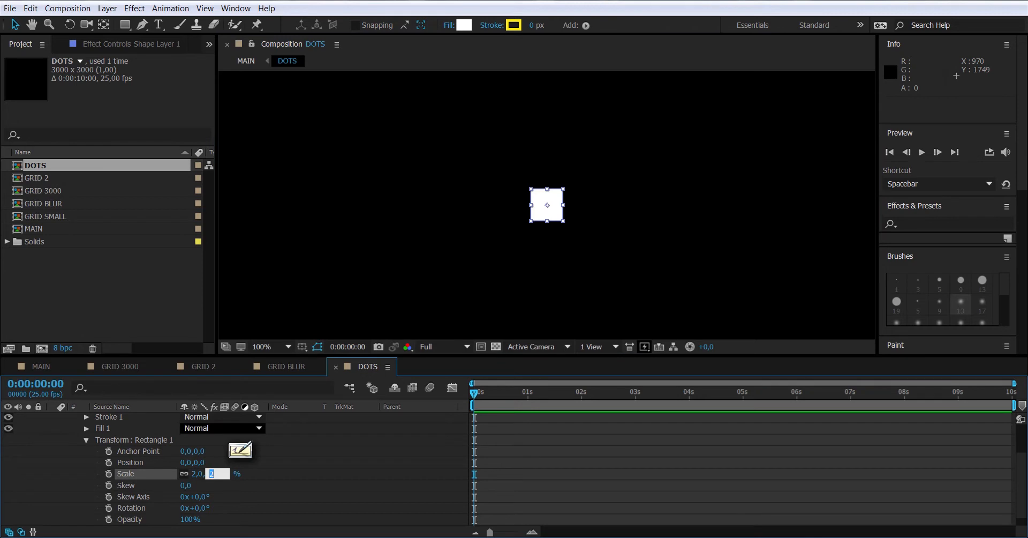
type("0,3")
key("Return")
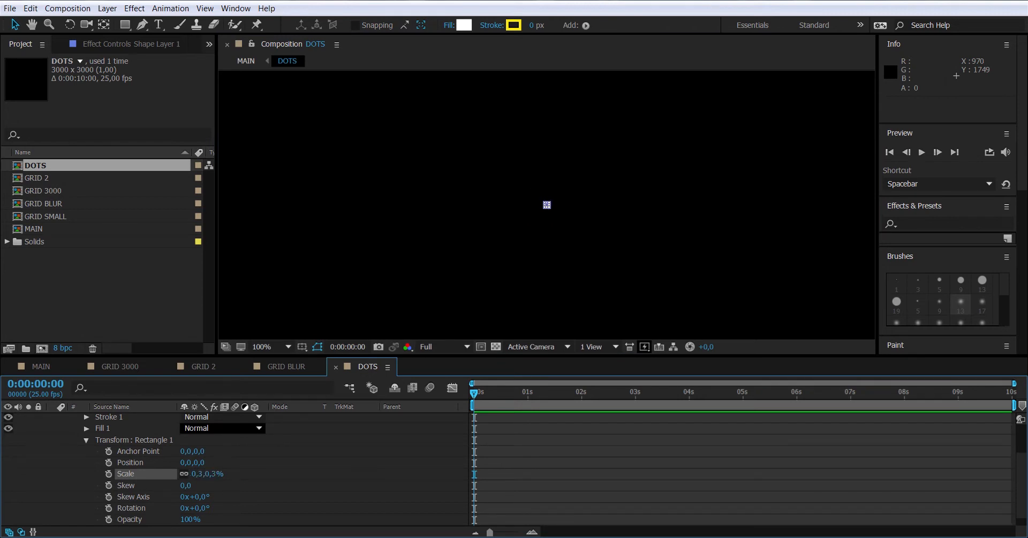
- Set the rotation in the rectangle group's transform to 45°
left_click(262, 346)
left_click(278, 301)
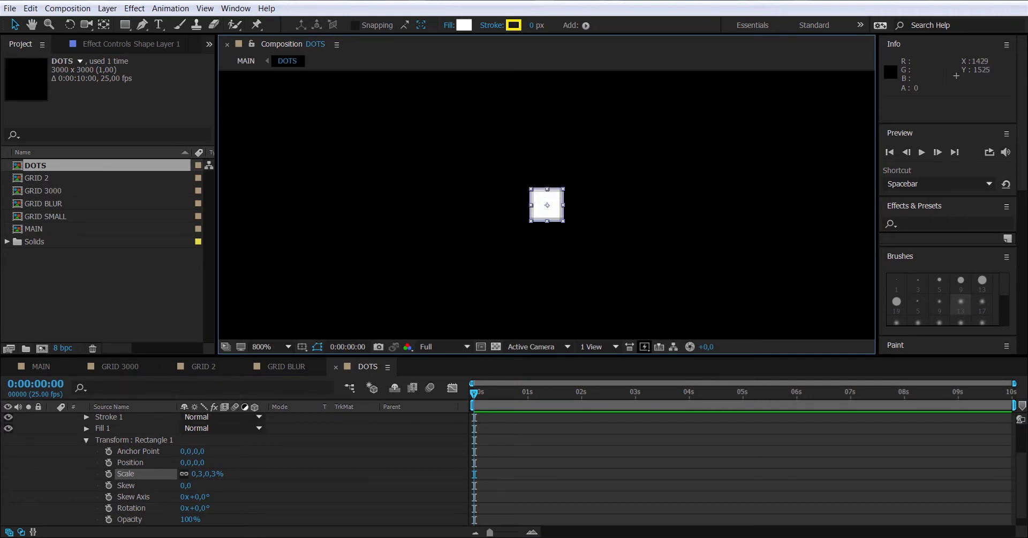
left_click_drag(203, 507, 229, 508)
left_click(203, 507)
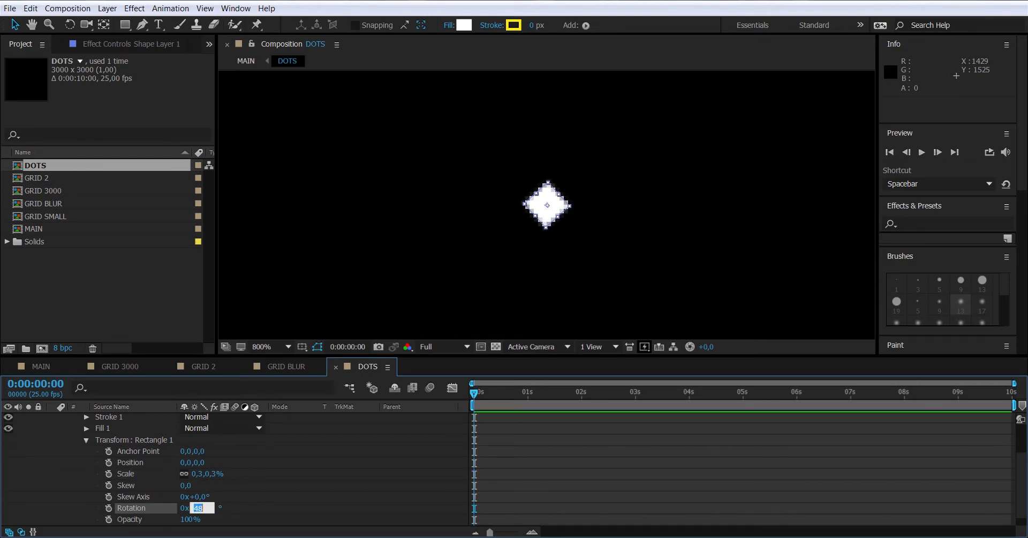
type("45")
key("Return")
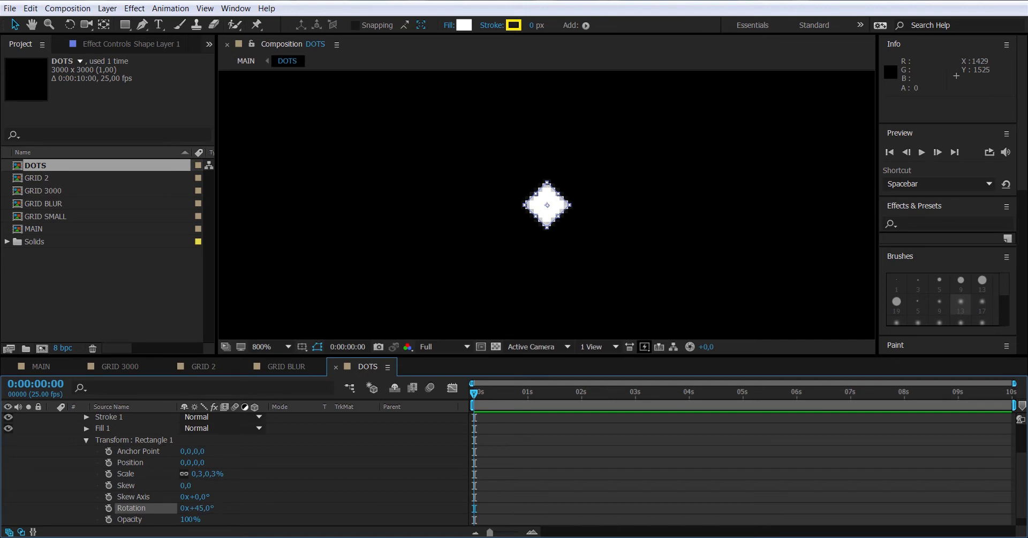
- Collapse the rectangle's properties and add a Repeater to the contents of Shape Layer 1
left_click(86, 440)
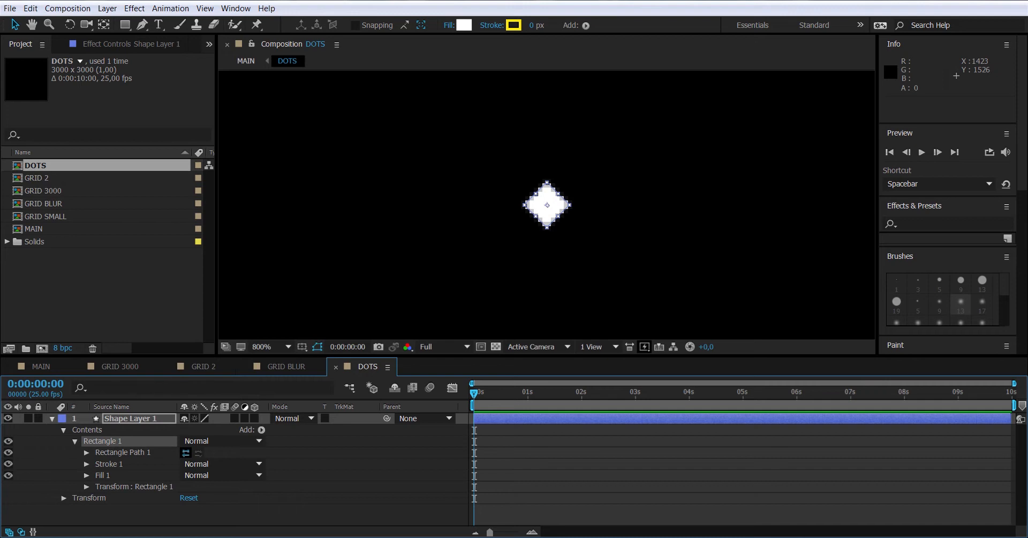
left_click(75, 441)
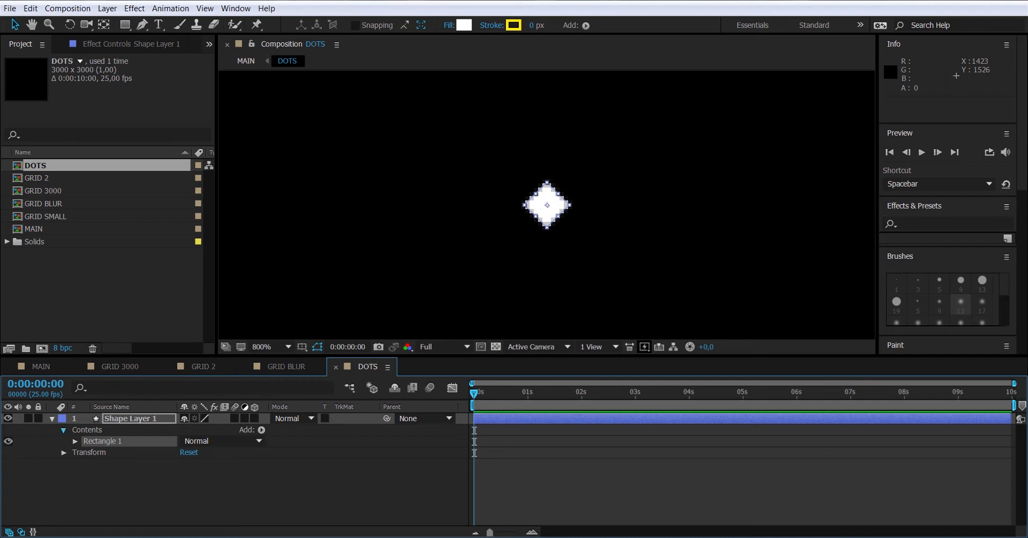
left_click(64, 429)
left_click(131, 418)
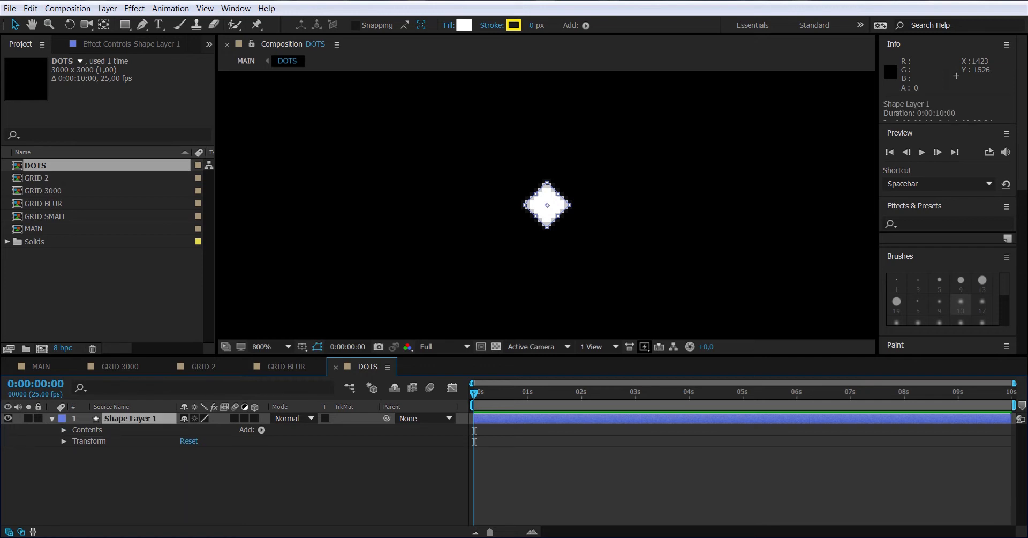
left_click(261, 429)
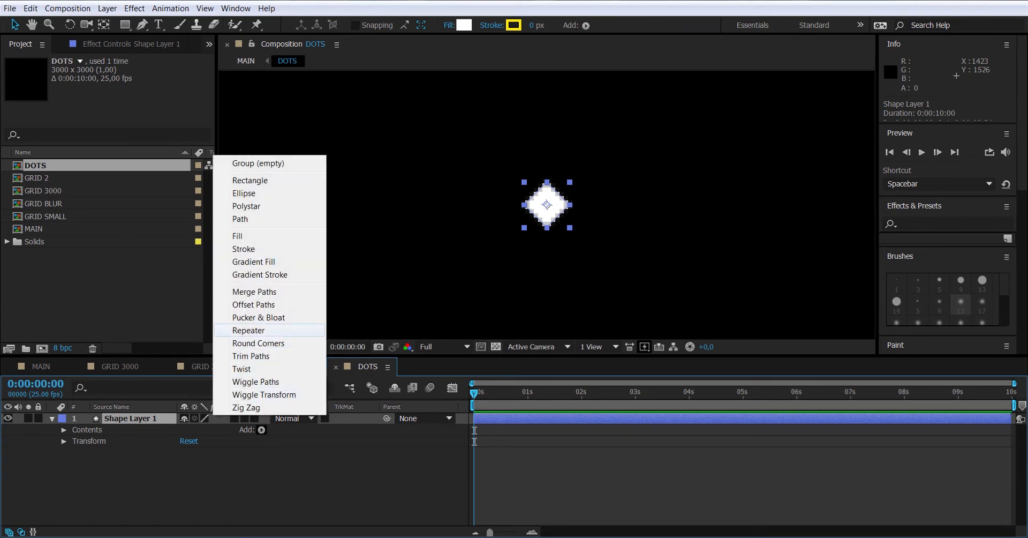
left_click(249, 330)
left_click(265, 347)
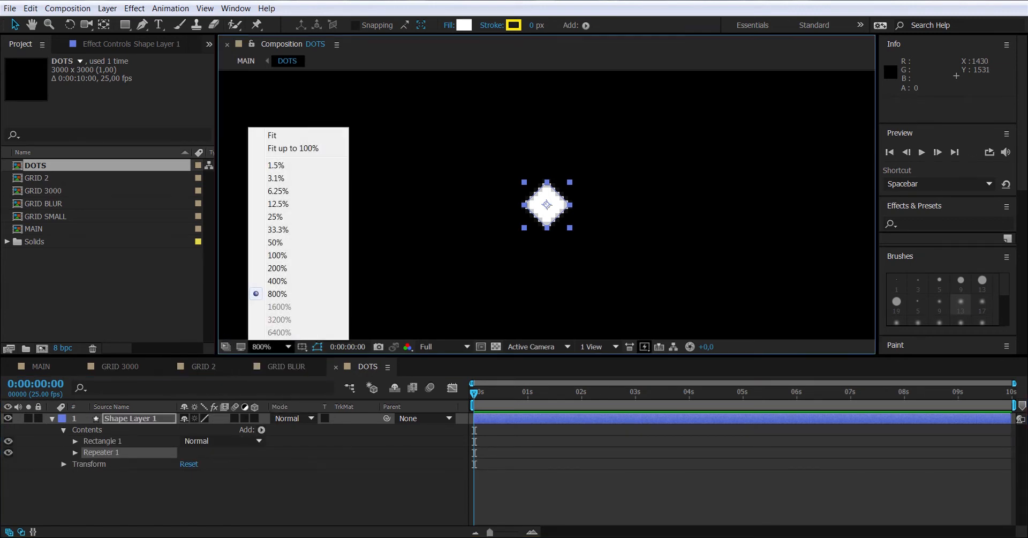
left_click(276, 242)
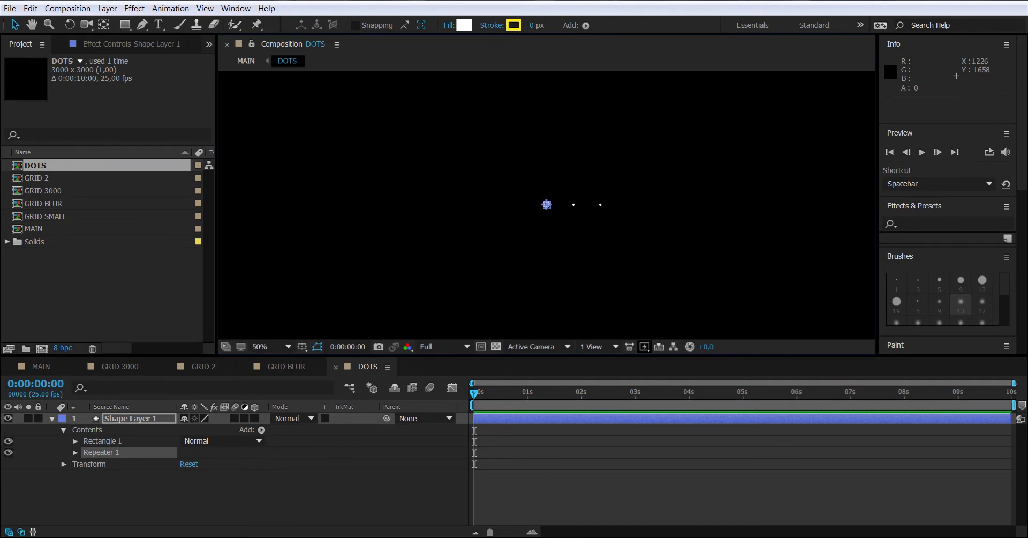
left_click(265, 347)
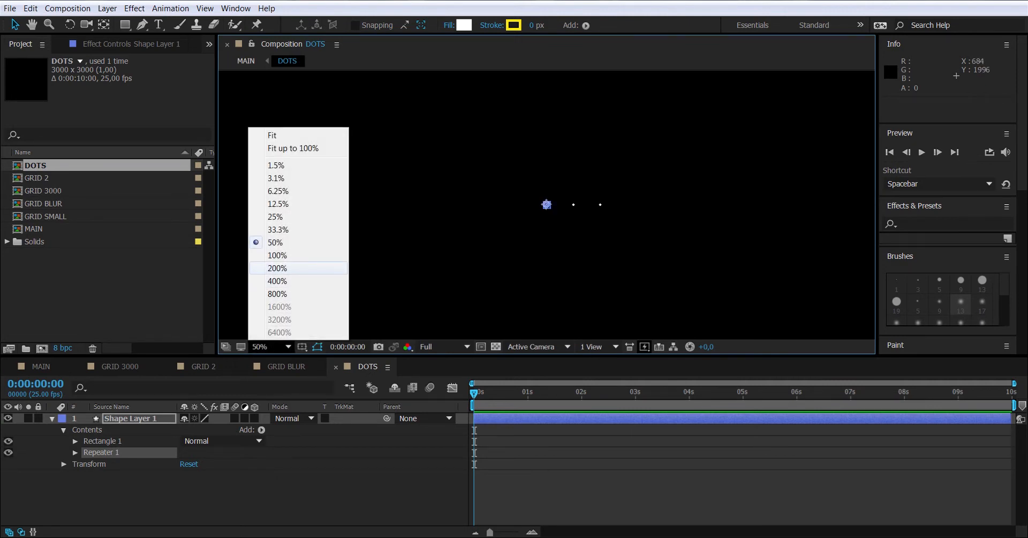
- Set the number of copies in Repeater 1 to 30
left_click(278, 268)
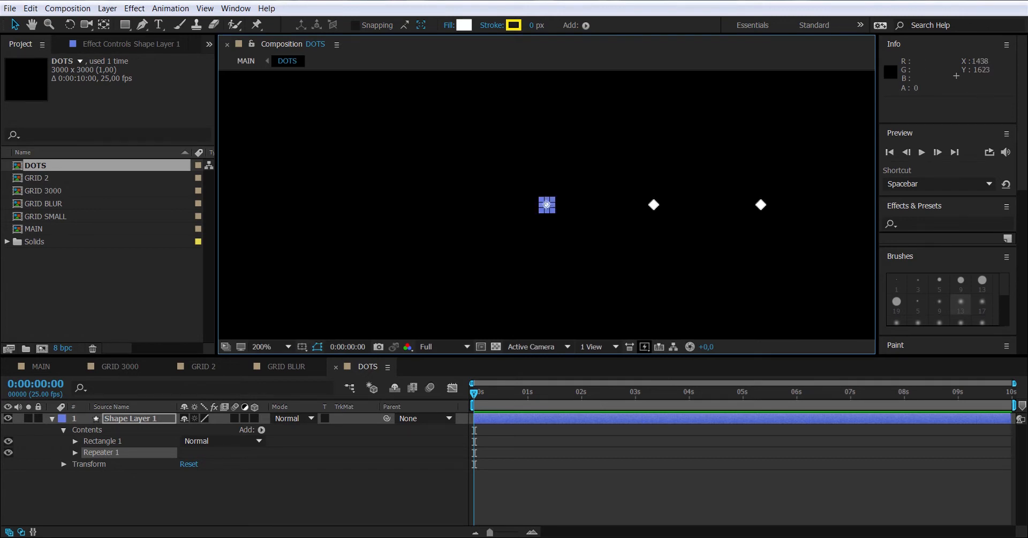
left_click(75, 453)
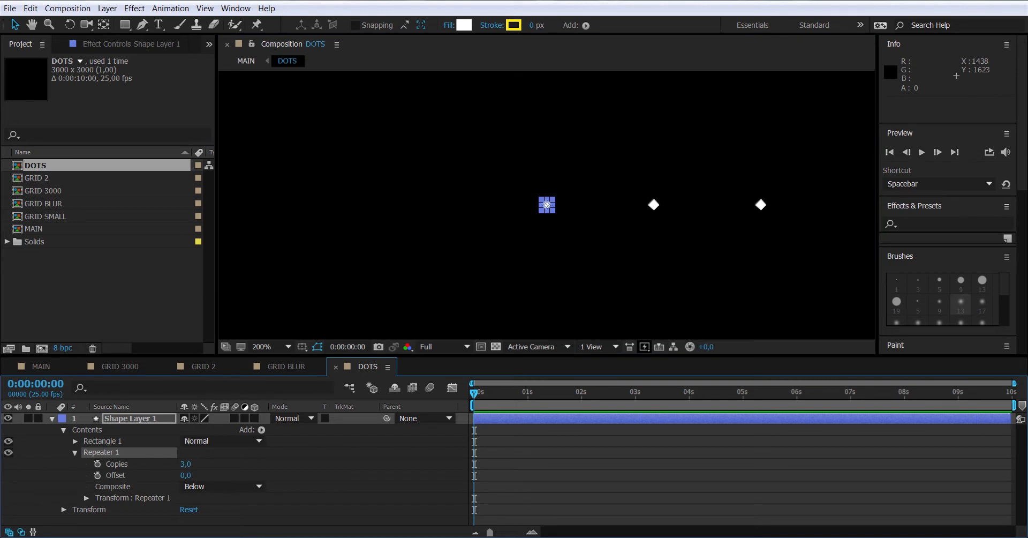
left_click_drag(185, 464, 196, 464)
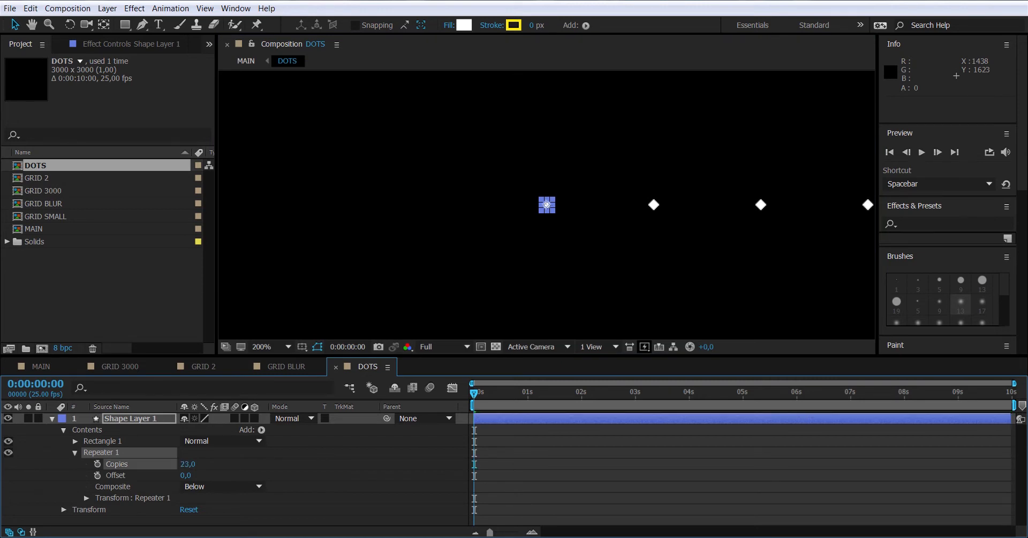
left_click(272, 347)
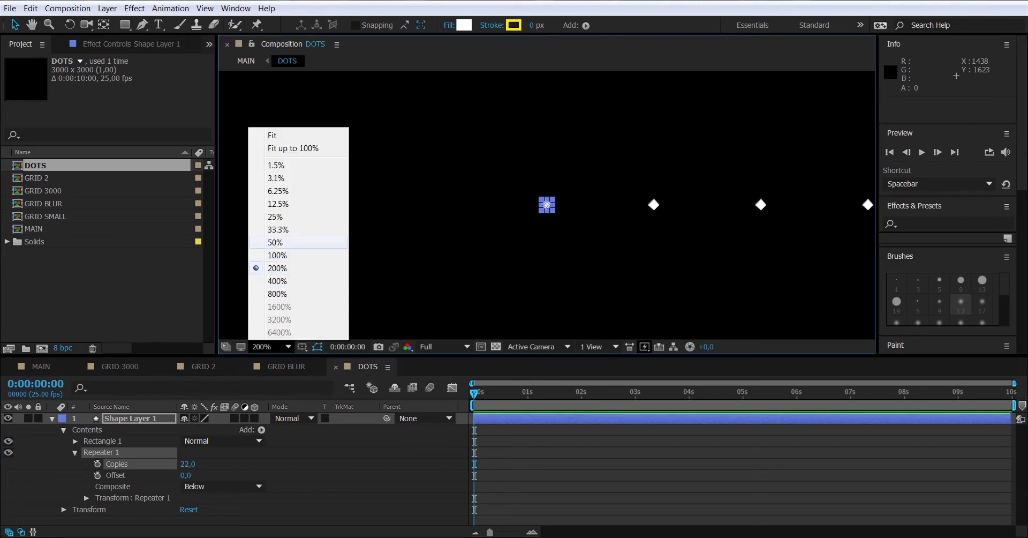
left_click(276, 242)
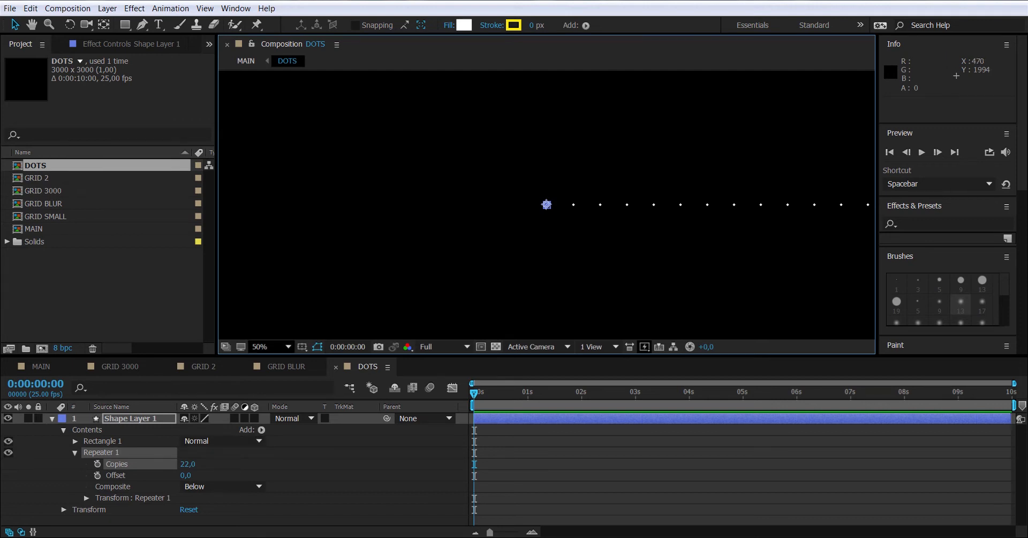
left_click(273, 346)
left_click(279, 135)
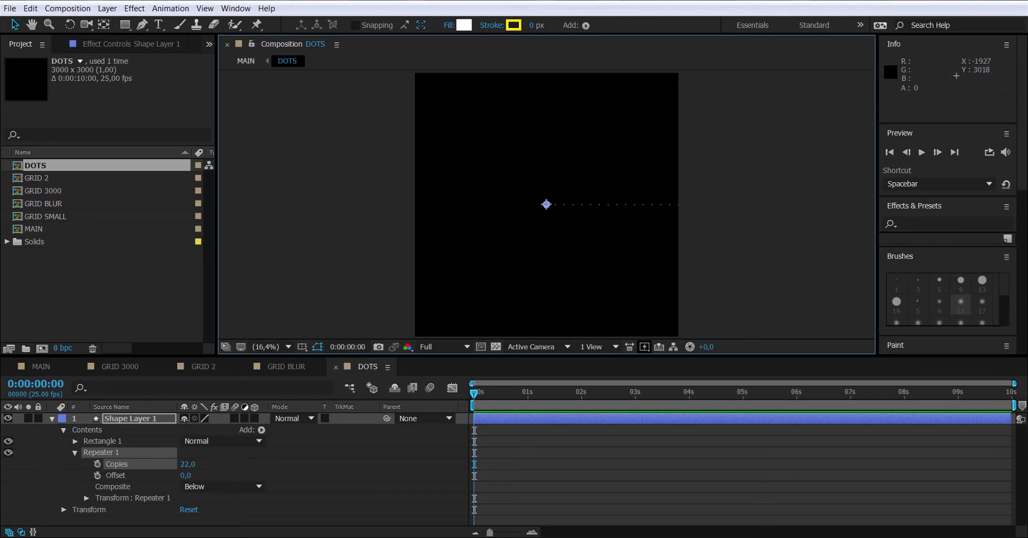
left_click(188, 464)
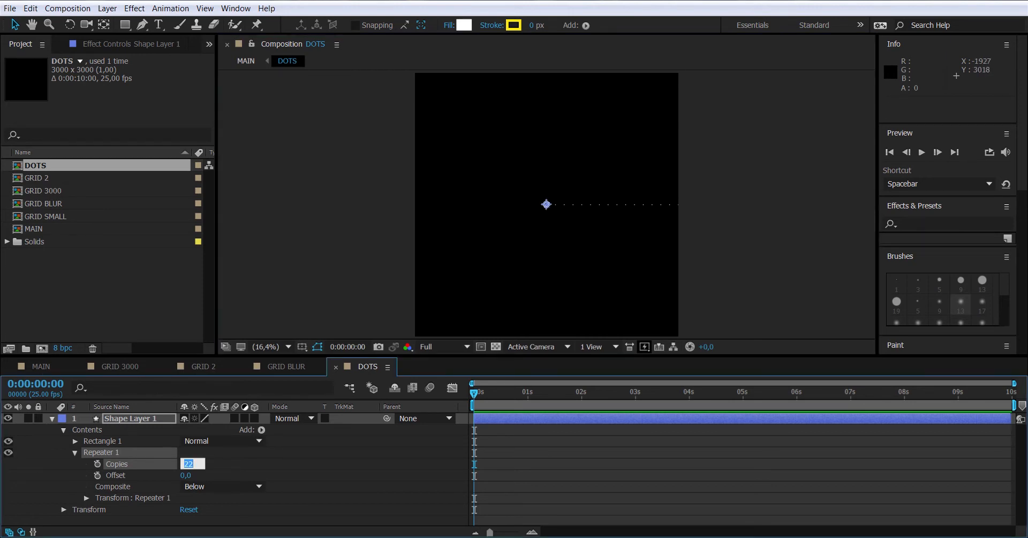
type("30")
key("Return")
- Set the offset of Repeater 1 to -16
left_click_drag(186, 475, 172, 475)
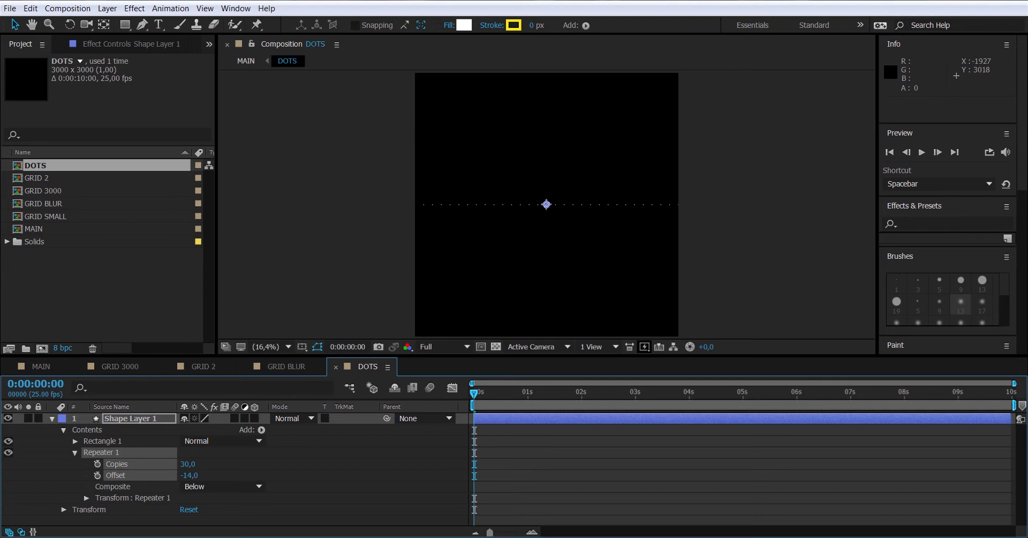
left_click(189, 475)
type("-16")
key("Return")
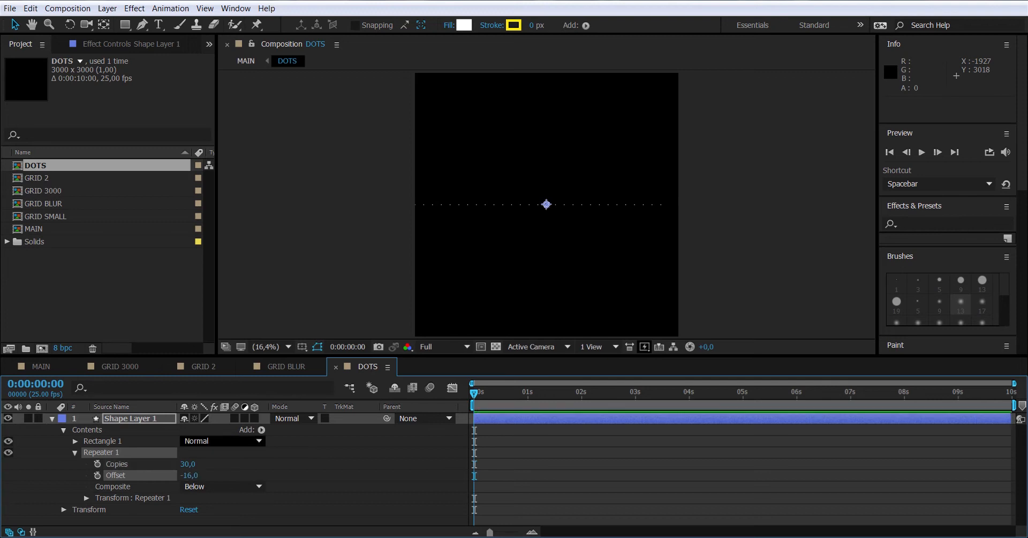
- Adjust the number of copies in Repeater 1 to 32
left_click_drag(188, 464, 190, 464)
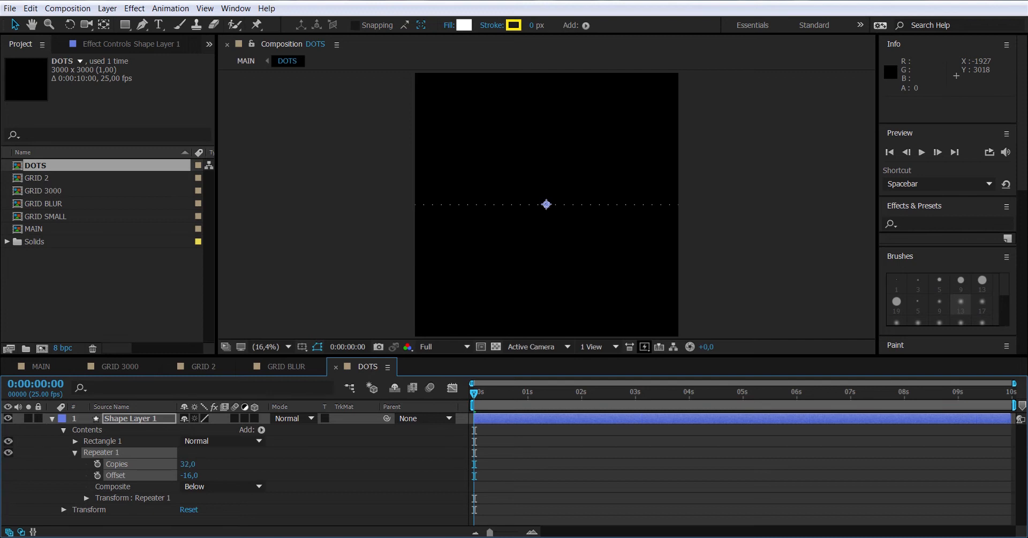
left_click_drag(188, 464, 189, 464)
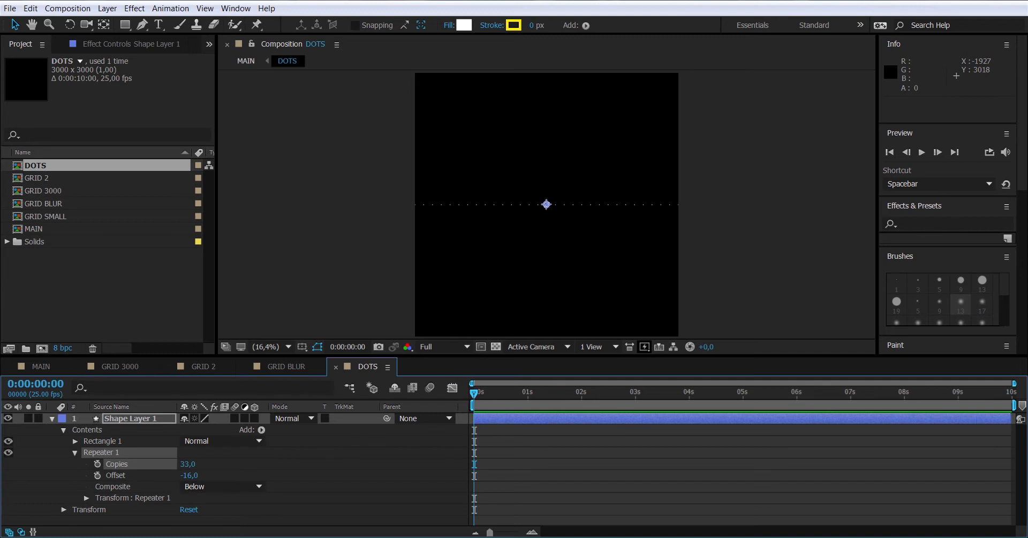
left_click(188, 464)
type("32")
key("Return")
key("ctrl+z")
- Collapse Repeater 1 and add a second Repeater to the contents of Shape Layer 1
left_click(75, 452)
left_click(85, 430)
left_click(262, 429)
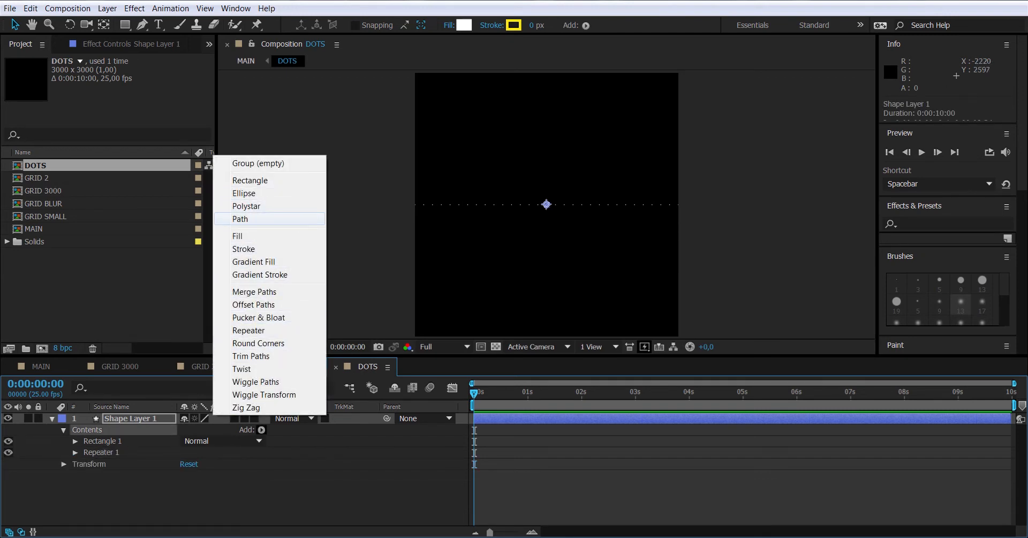
left_click(249, 330)
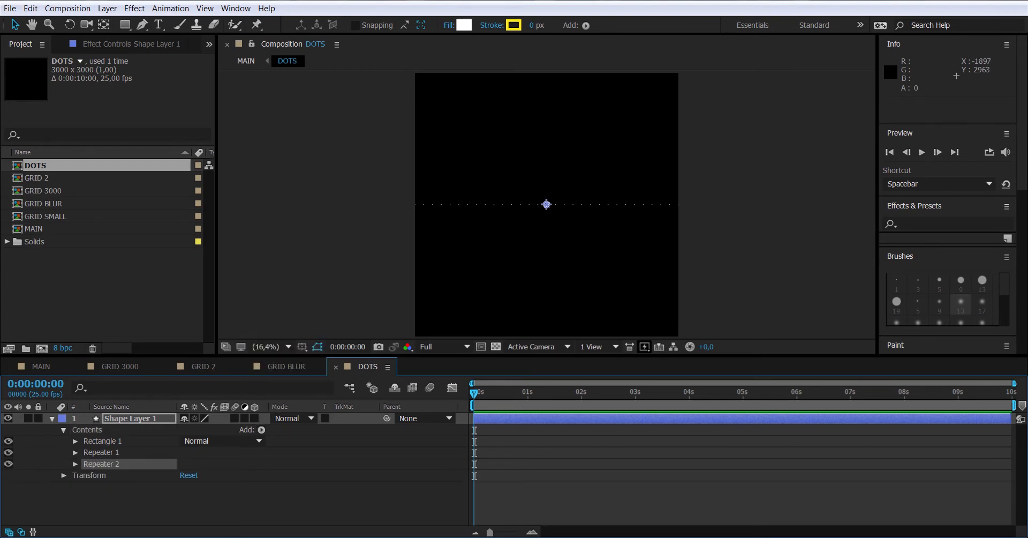
- Hide Repeater 1 and set Repeater 2 to 32 copies with an offset of -16
left_click(75, 464)
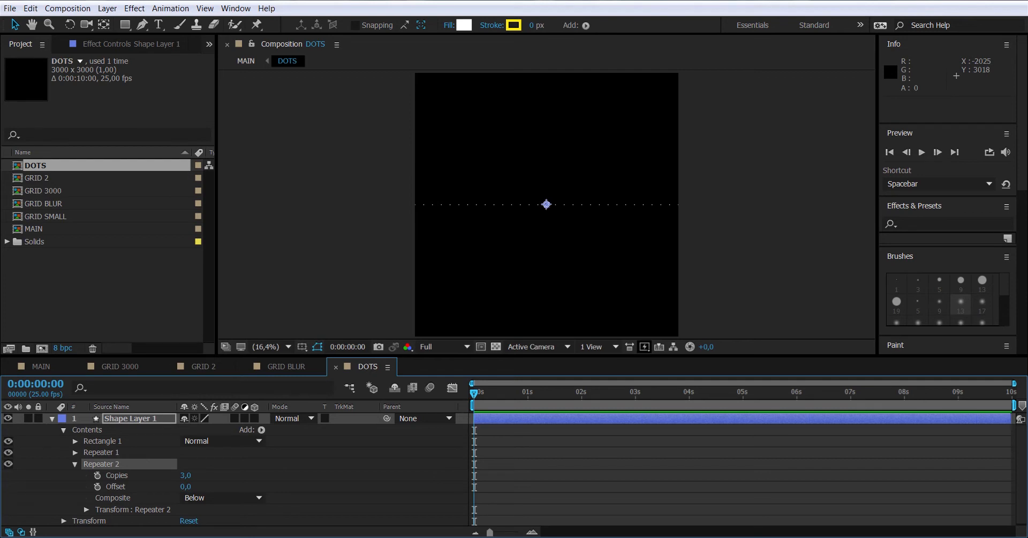
left_click_drag(185, 475, 196, 475)
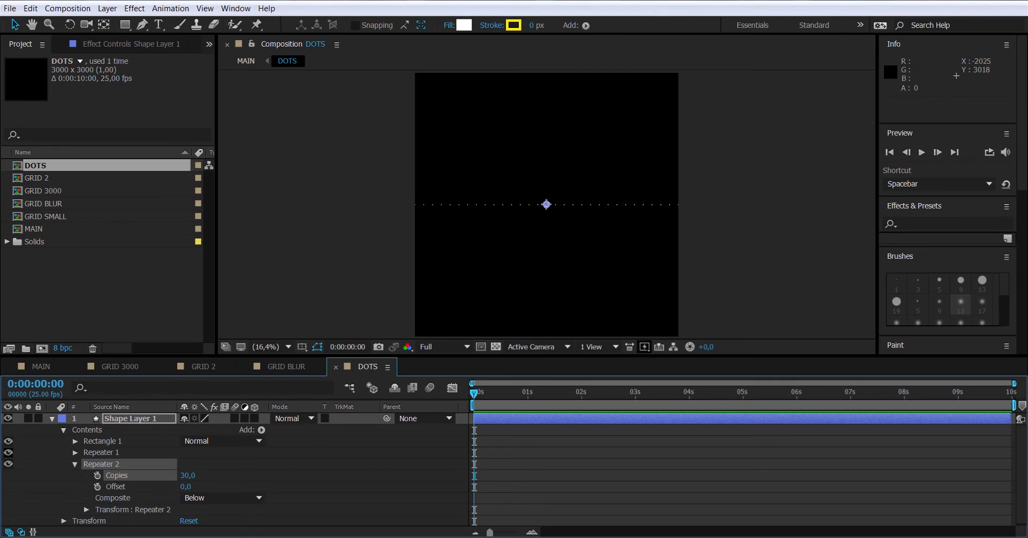
left_click(8, 452)
left_click(185, 486)
key("shift+Tab")
type("32")
key("Tab")
type("-16")
key("Return")
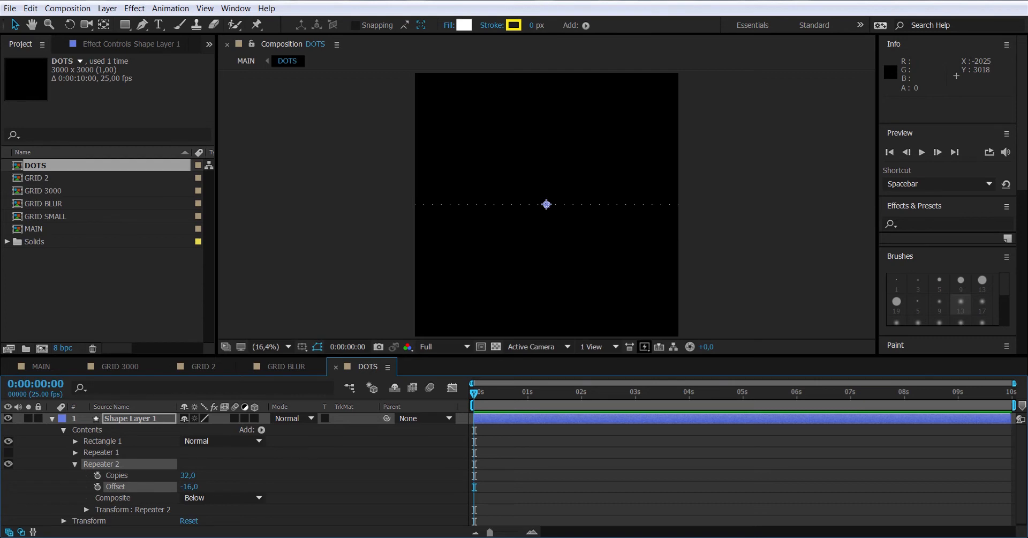
- Set the position in Repeater 2's transform to 0,100 so its copies run vertically
left_click(86, 509)
left_click(190, 474)
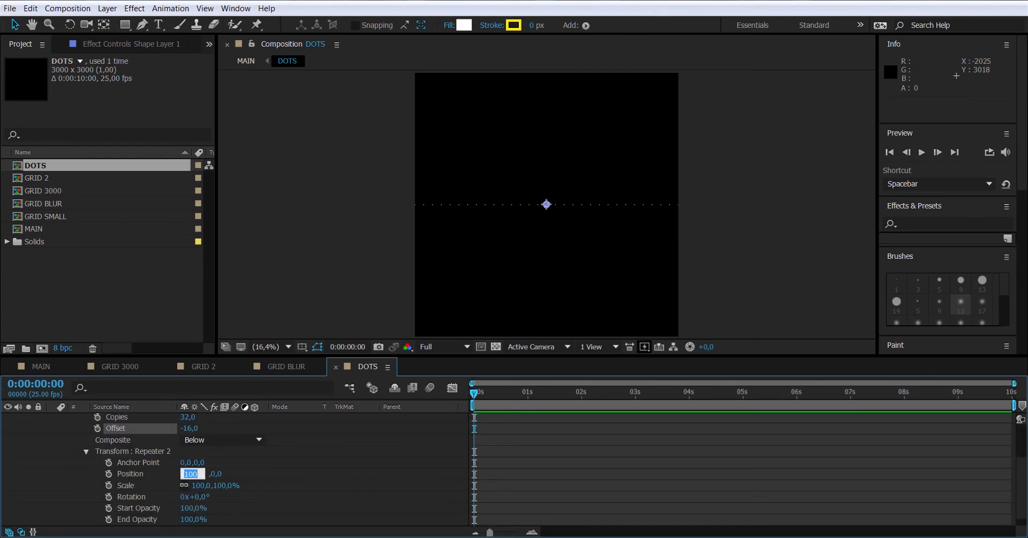
type("0")
key("Tab")
type("100")
key("Return")
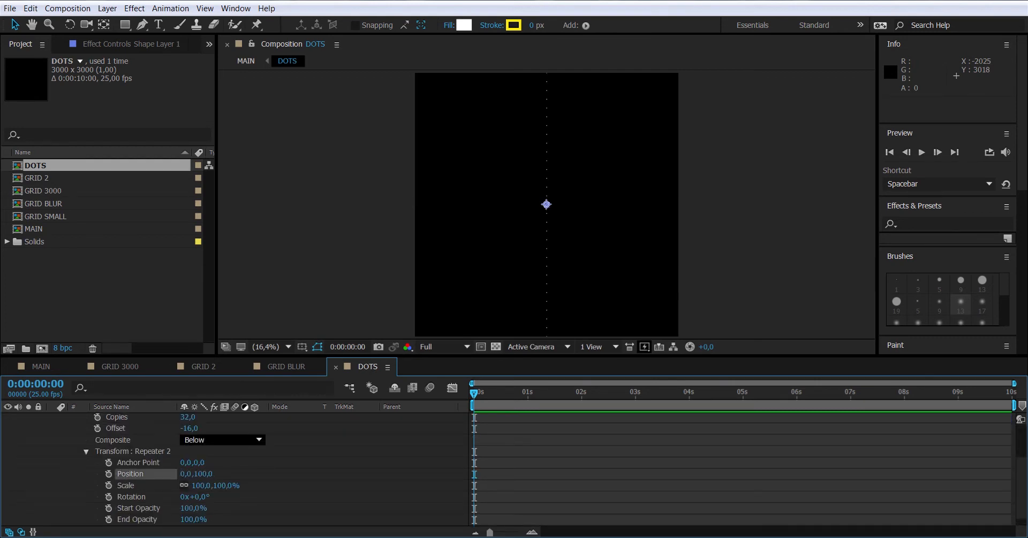
- Turn Repeater 1 back on, check the effect of Repeater 2, and collapse the properties of Shape Layer 1
scroll(134, 471, "up", 5)
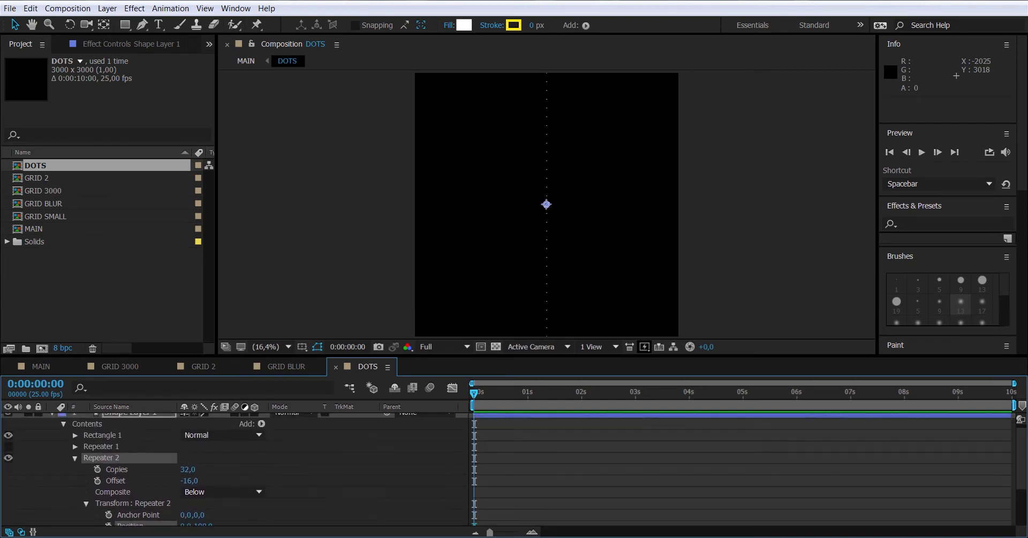
left_click(8, 447)
left_click(75, 458)
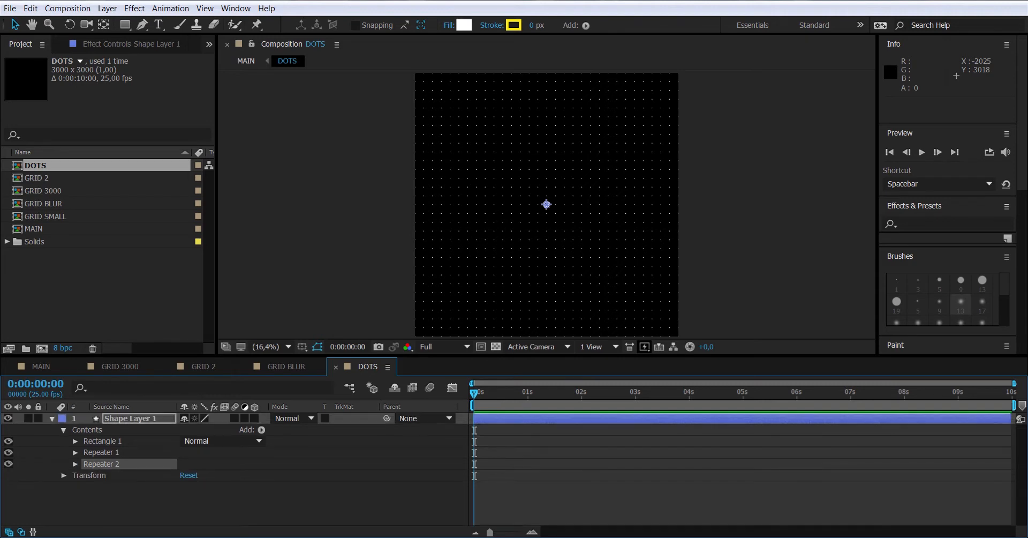
left_click(8, 463)
left_click(8, 464)
left_click(52, 418)
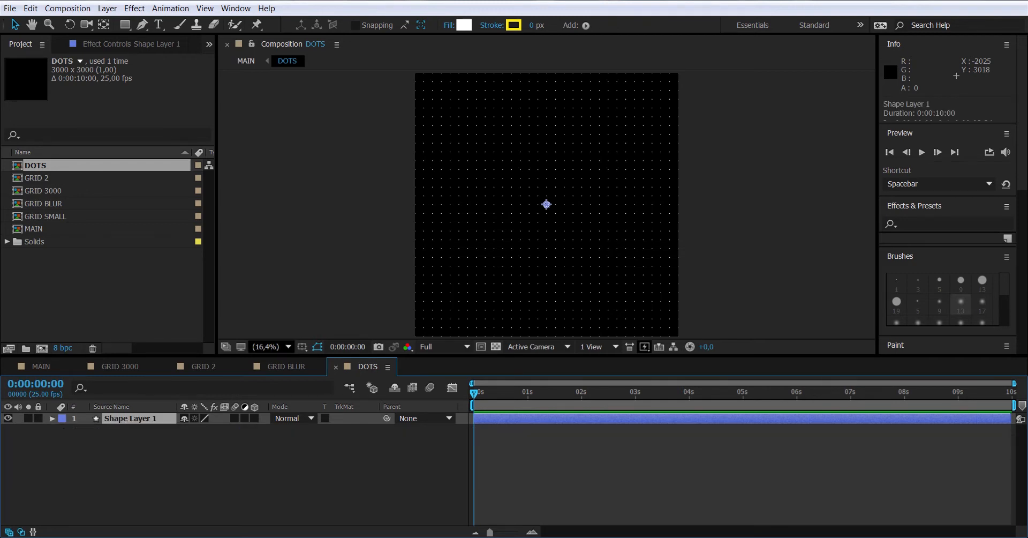
- Apply the Fast Blur effect to Shape Layer 1 in DOTS
left_click(267, 346)
left_click(279, 255)
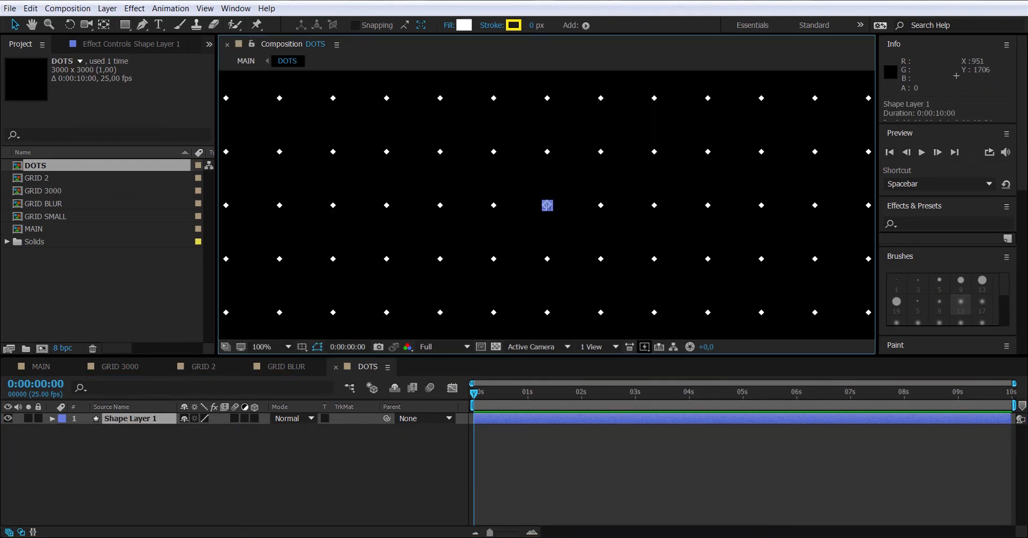
right_click(148, 417)
mouse_move(214, 155)
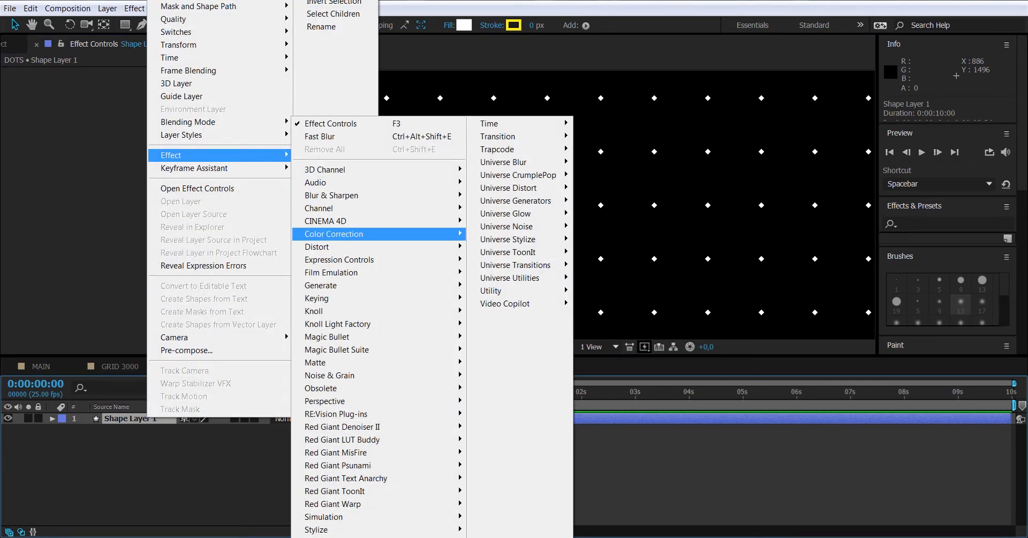
mouse_move(348, 195)
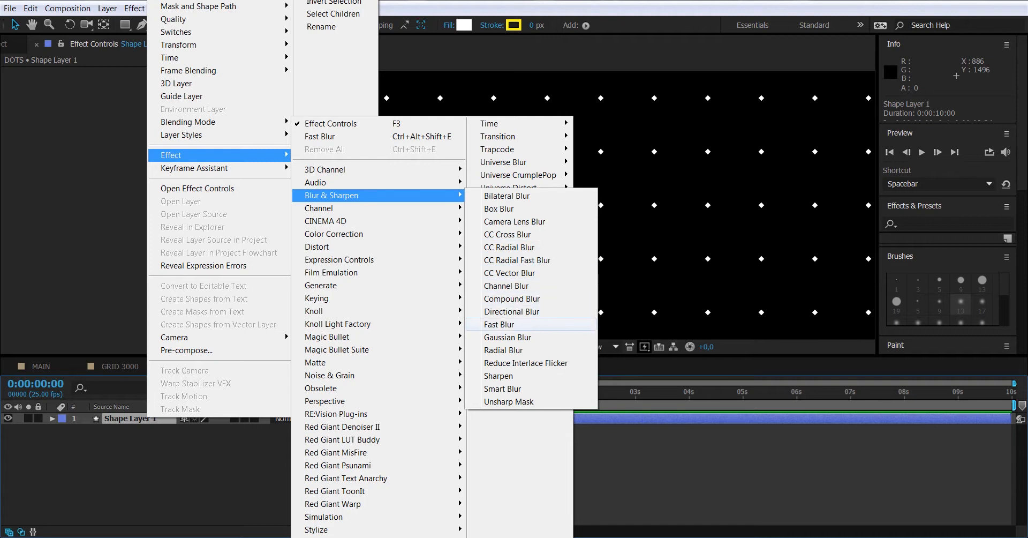
left_click(499, 324)
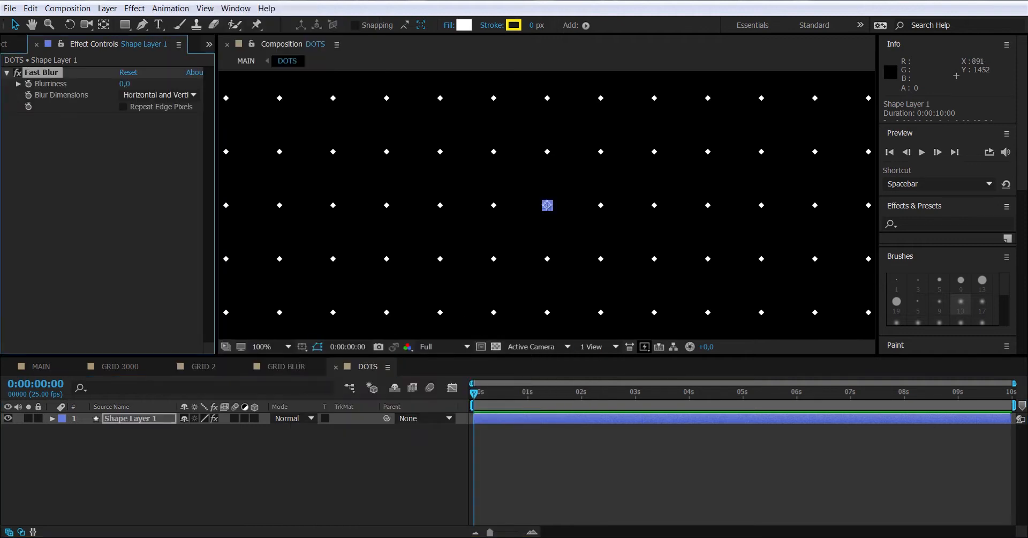
- Enable Repeat Edge Pixels for the Fast Blur and set its blurriness to 10
left_click(123, 107)
left_click_drag(124, 83, 130, 83)
left_click(125, 83)
type("10")
key("Return")
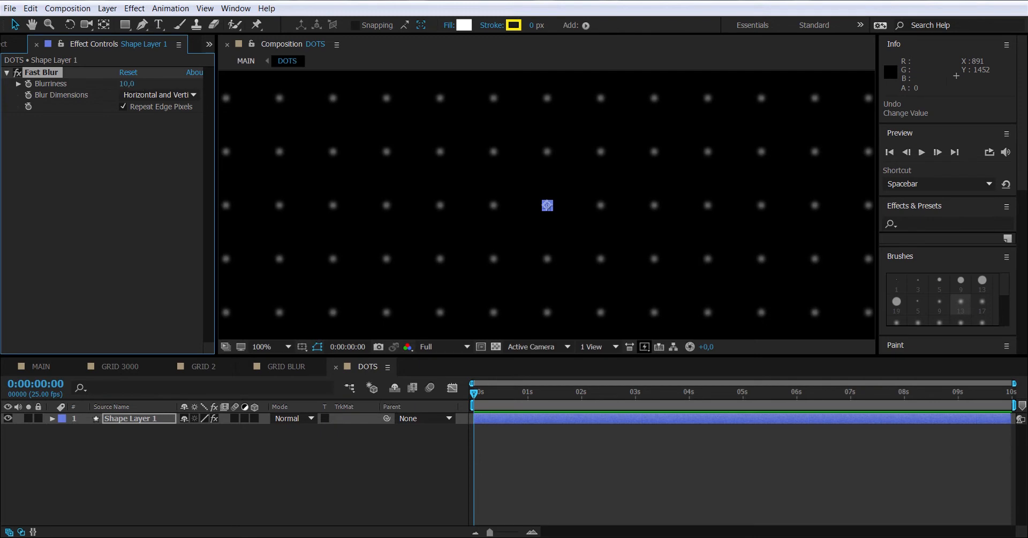
- Return to the MAIN composition and set the DOTS layer's blending mode to Classic Color Dodge
left_click(40, 367)
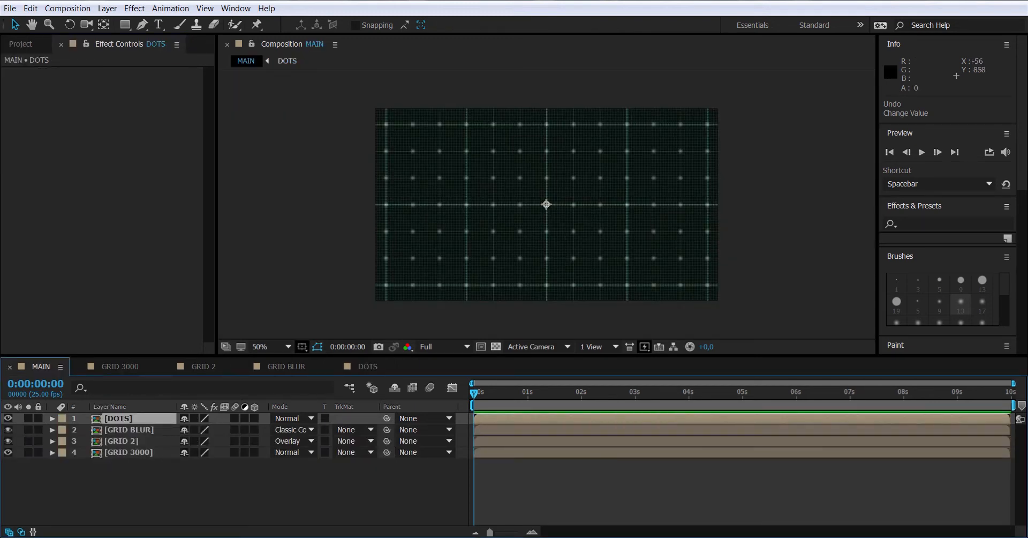
left_click(268, 347)
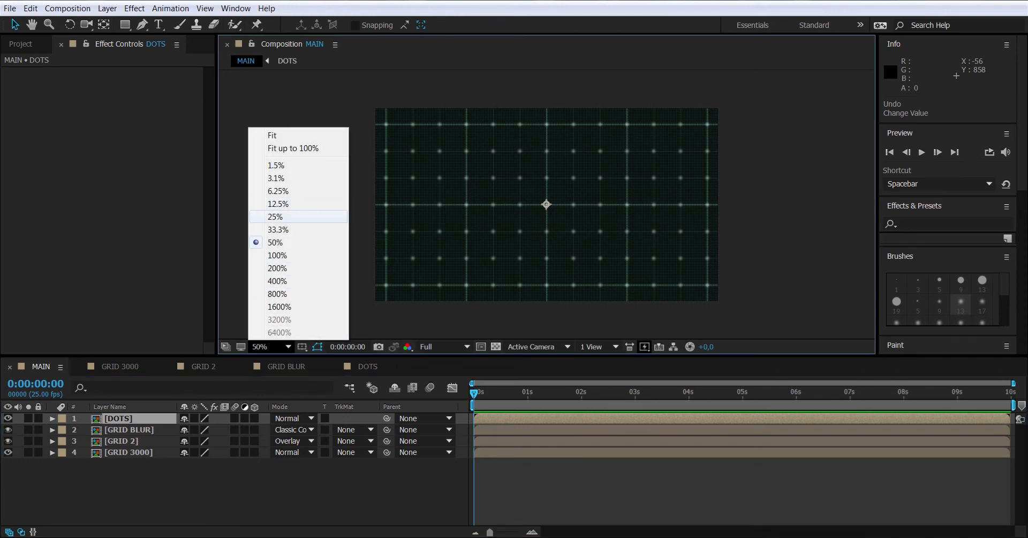
left_click(278, 255)
left_click(293, 418)
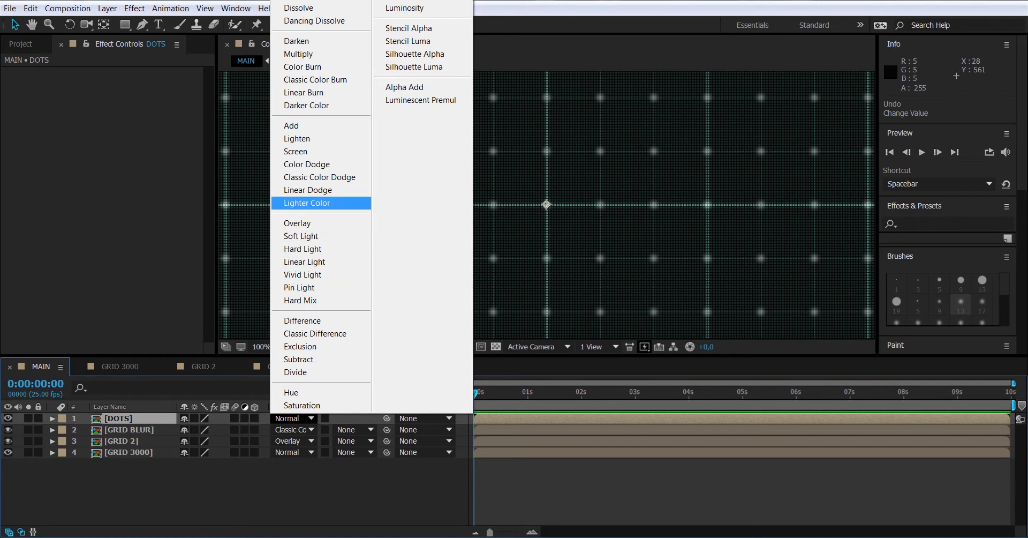
left_click(320, 177)
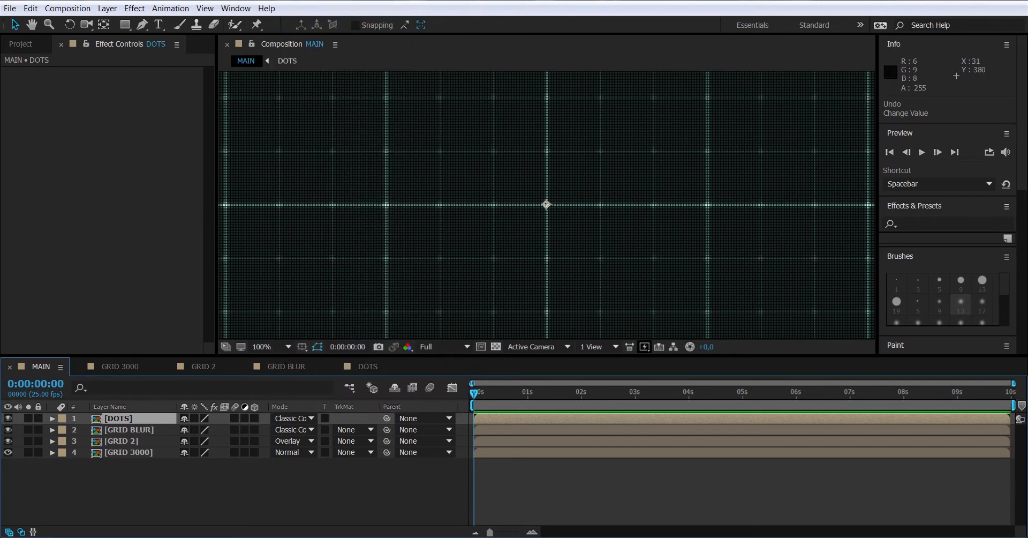
- Compare the MAIN background at 50% view with the DOTS layer hidden and shown
left_click(281, 346)
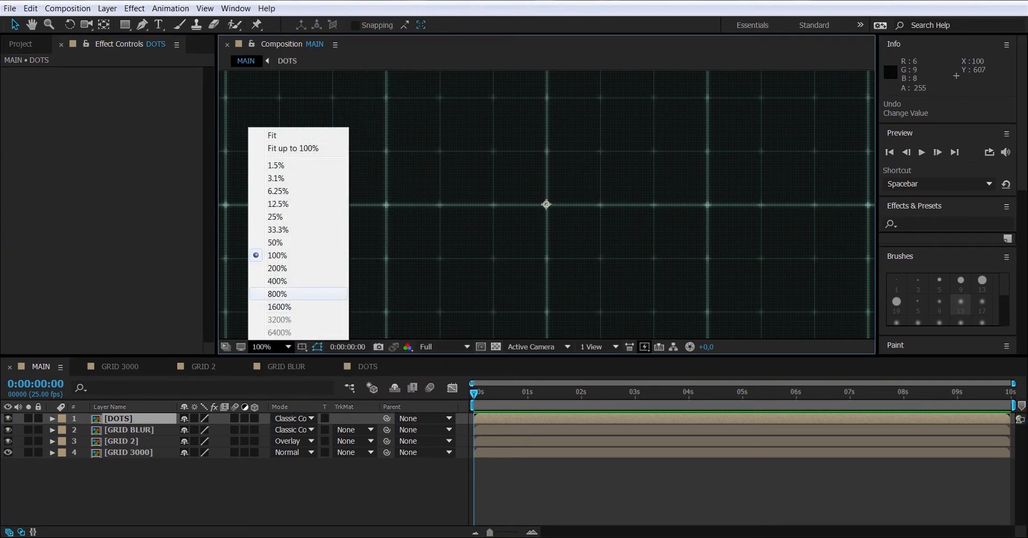
left_click(275, 242)
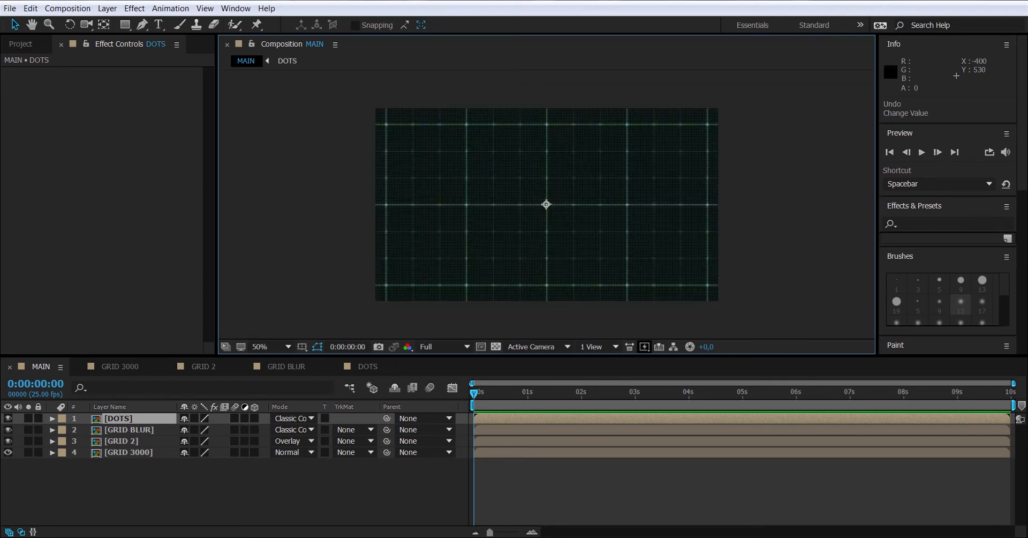
left_click(8, 418)
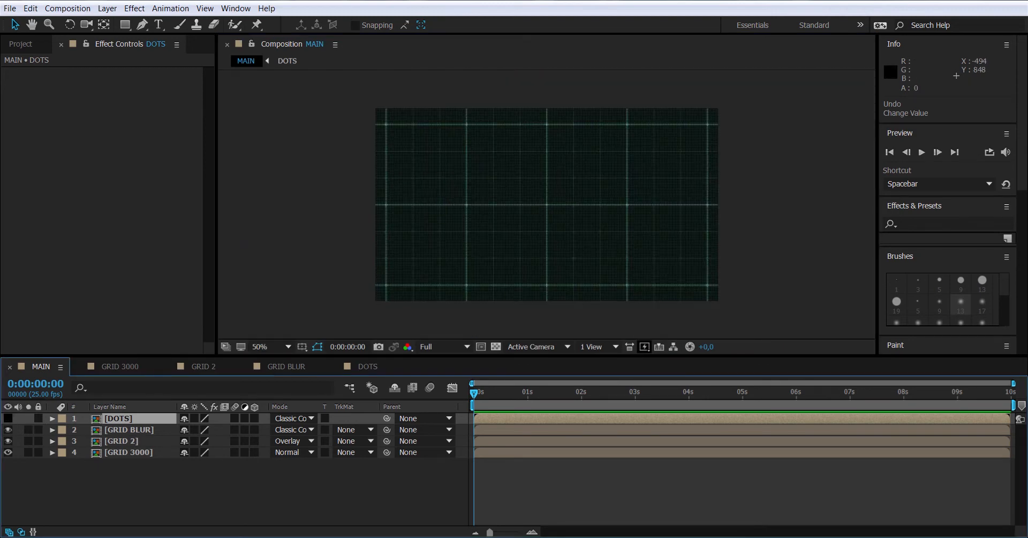
left_click(8, 418)
- In the DOTS composition, rename Shape Layer 1 as DOTS 1 and duplicate it
double_click(118, 418)
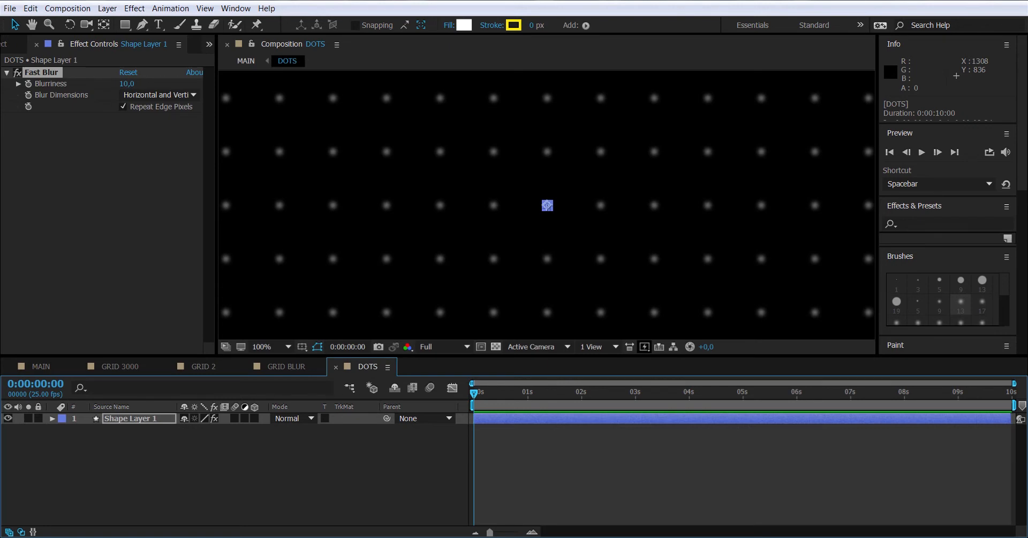
left_click(127, 418)
key("Return")
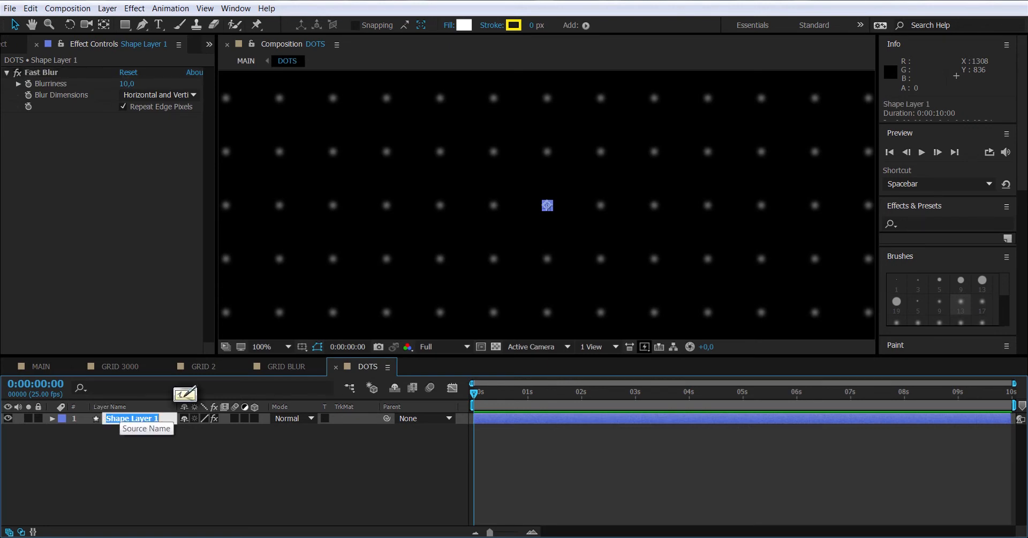
type("DOTS")
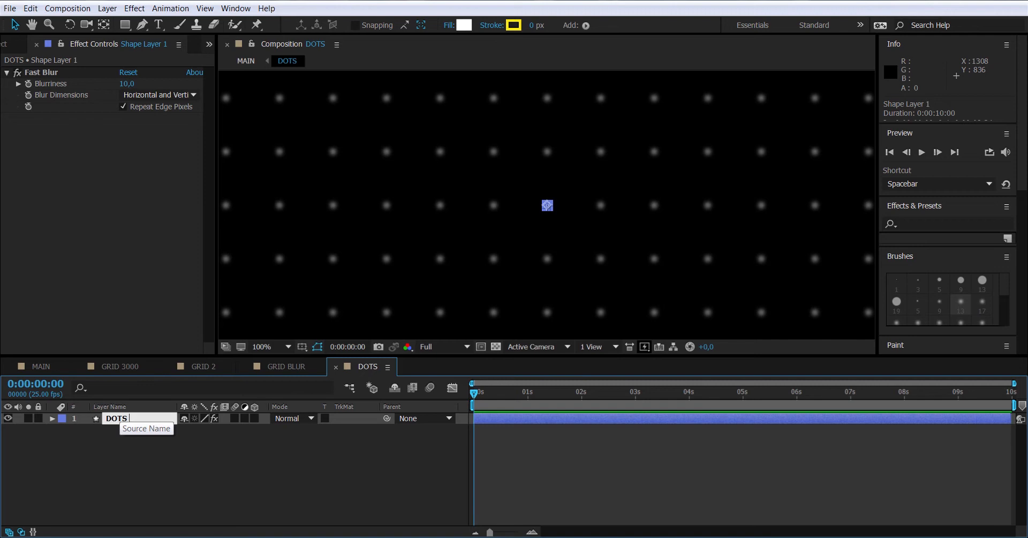
type(" 1")
key("Return")
left_click(31, 8)
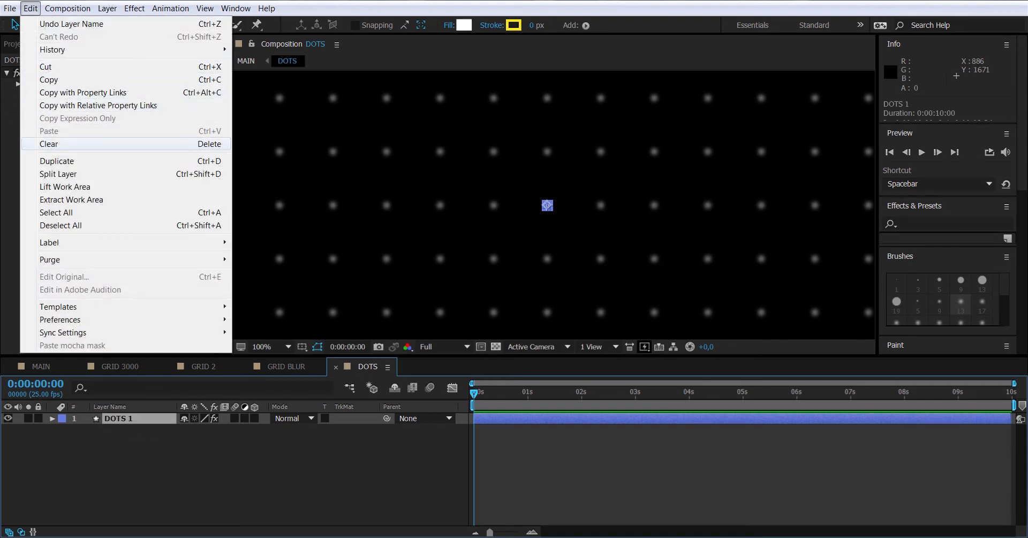
left_click(57, 161)
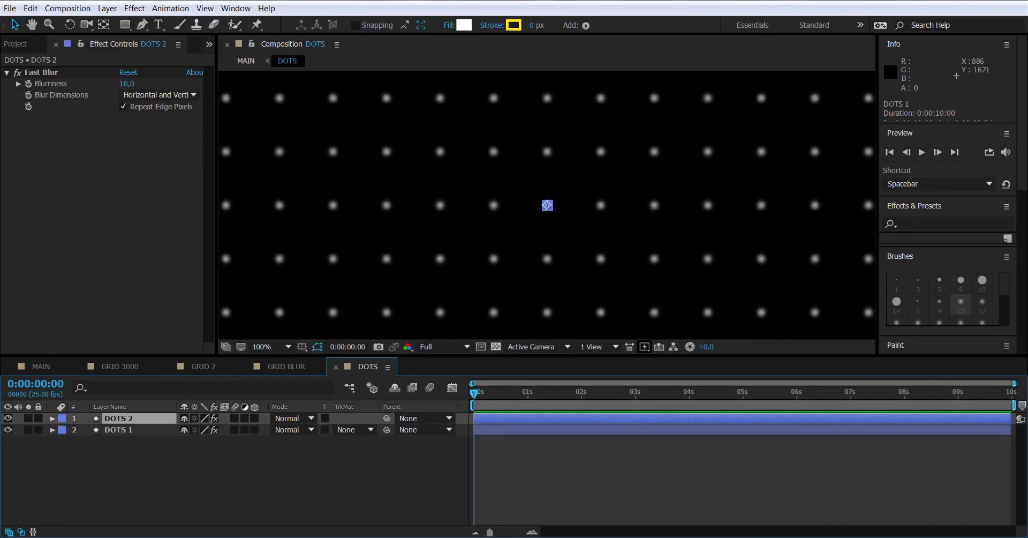
- Reduce the scale of Rectangle 1 in the DOTS 2 layer to 0.1%
left_click(52, 418)
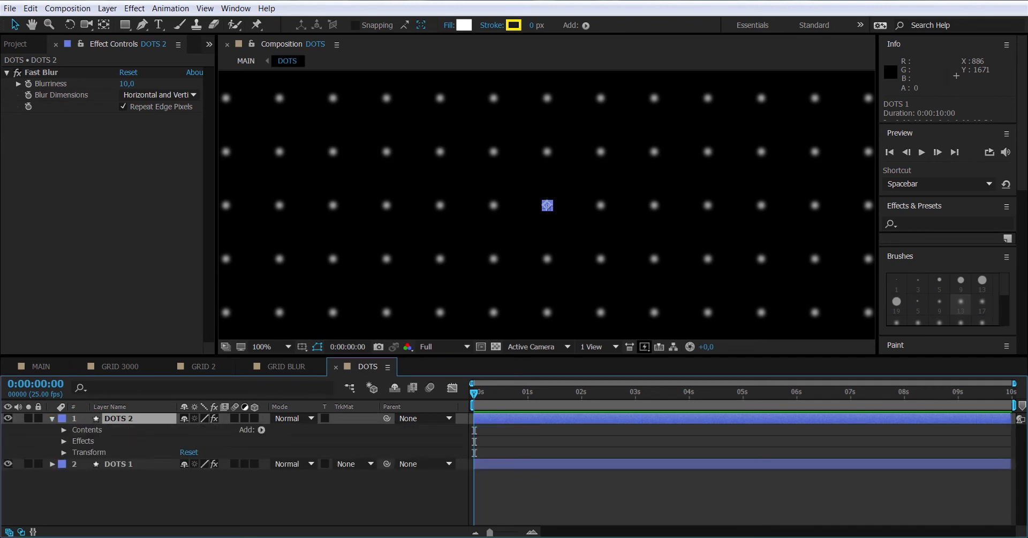
left_click(63, 429)
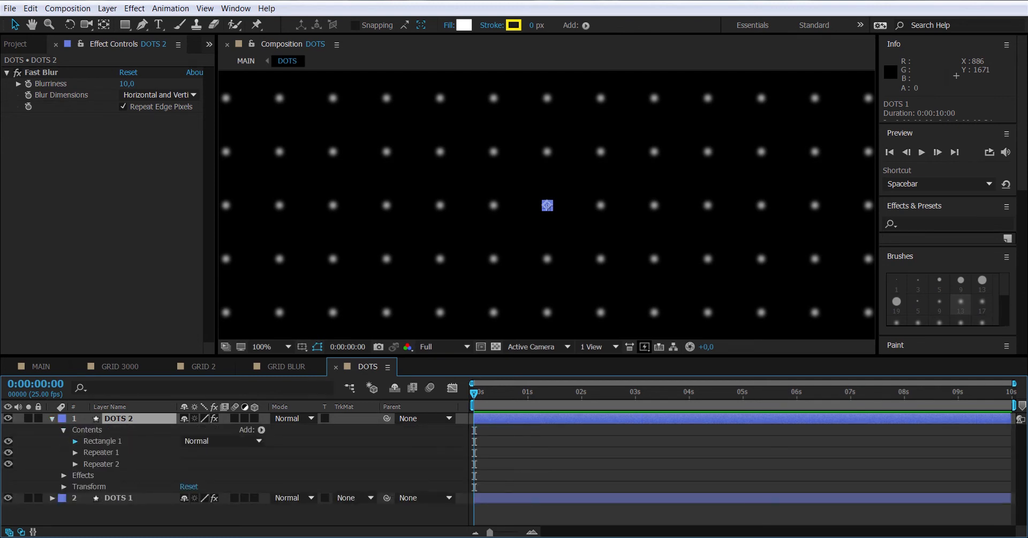
left_click(75, 441)
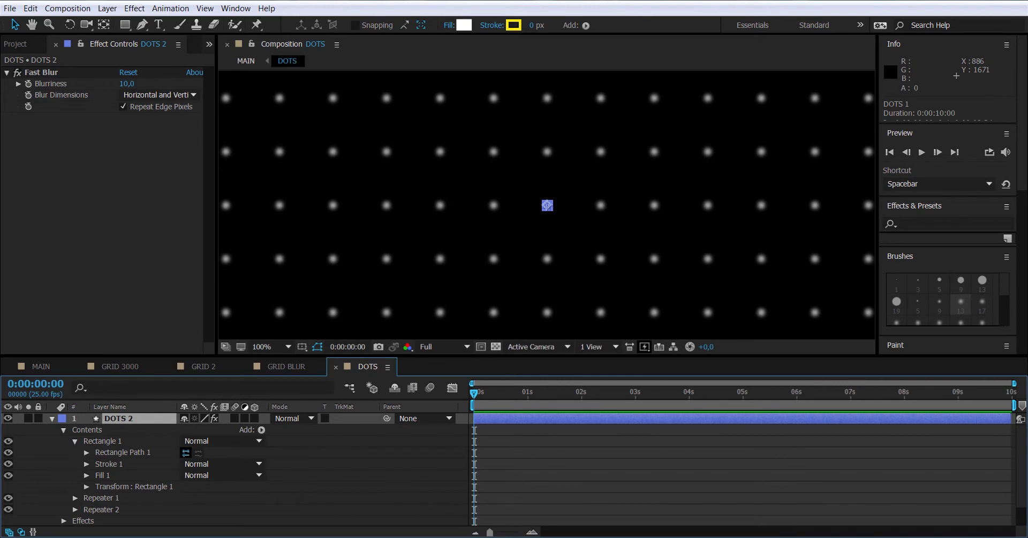
left_click(87, 486)
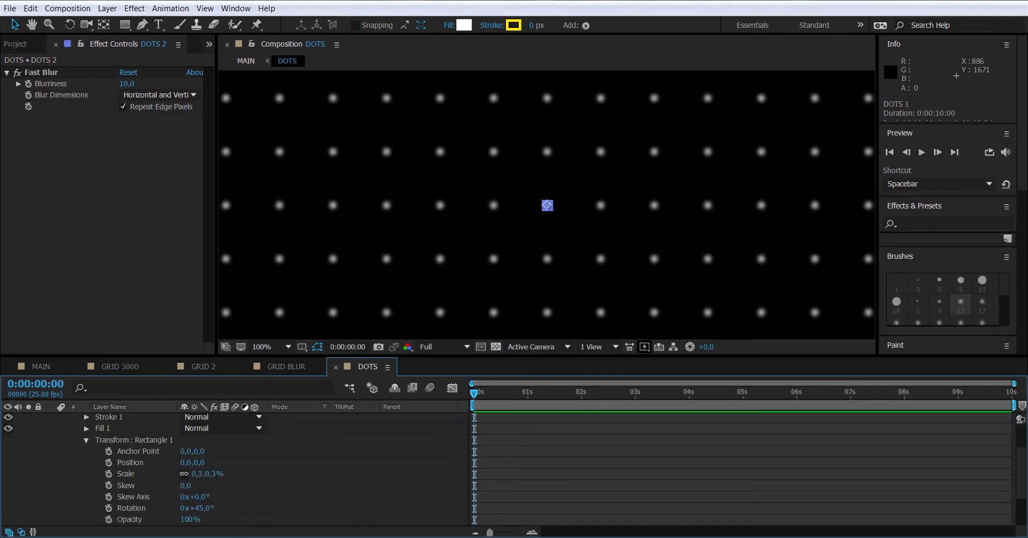
left_click(217, 473)
left_click_drag(215, 474, 225, 474)
type("1")
key("Return")
left_click(86, 440)
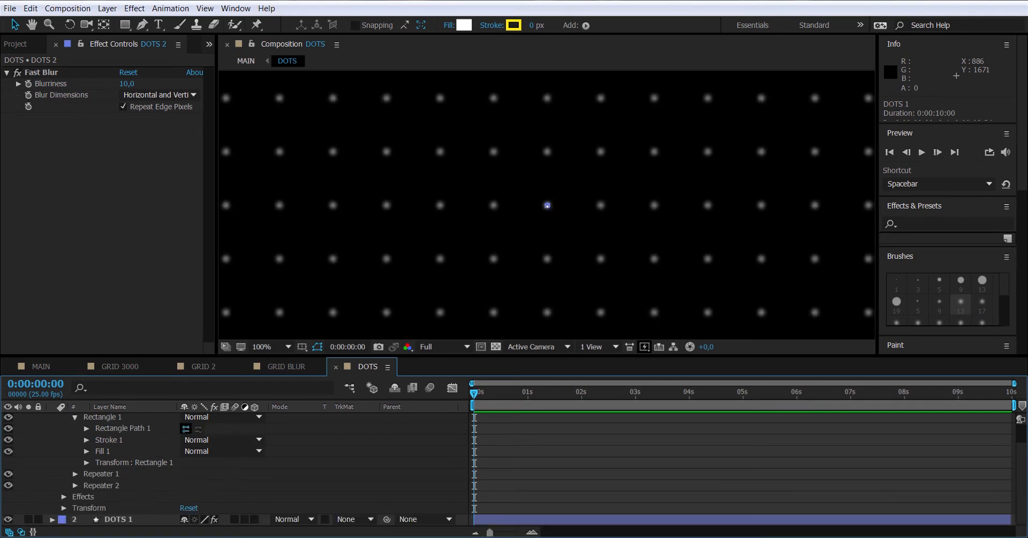
left_click(75, 417)
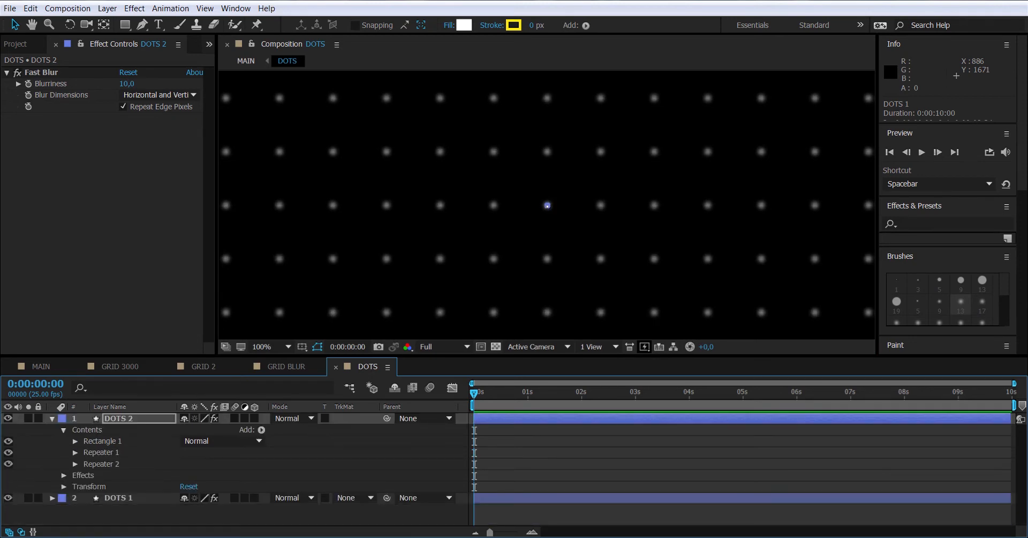
- With DOTS 1 hidden and DOTS 2's effects off, set DOTS 2's Repeater 1 to 95 copies with an offset of -55
left_click(8, 498)
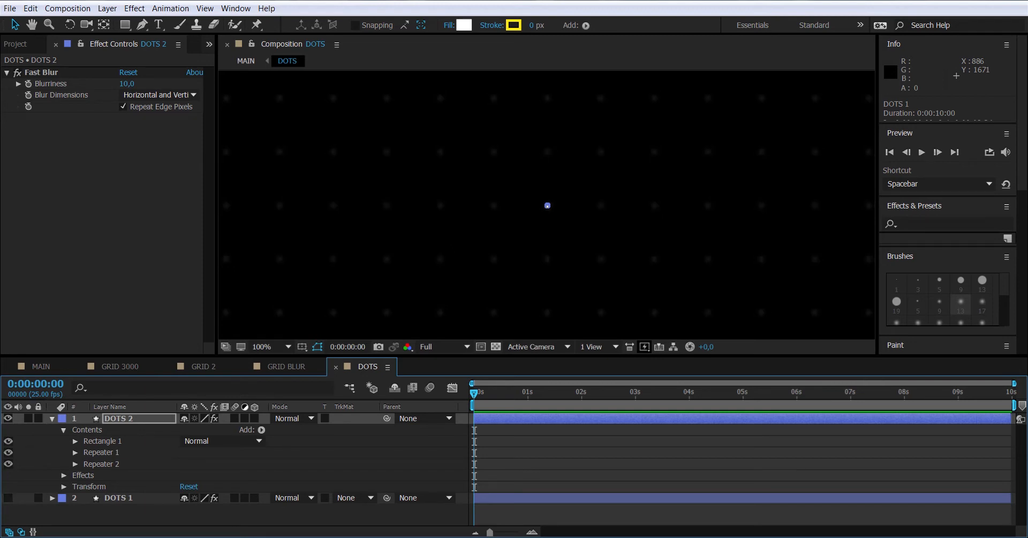
left_click(75, 441)
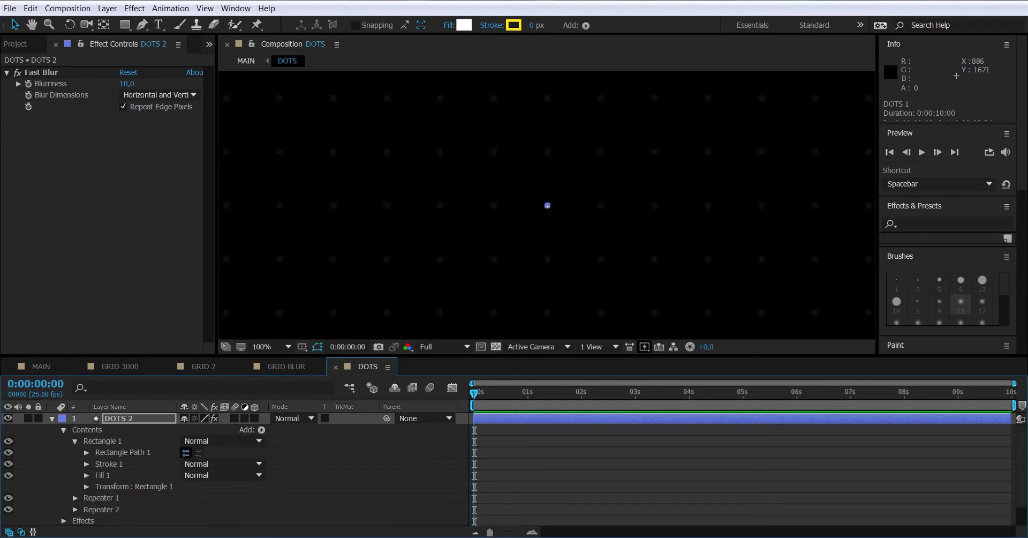
left_click(75, 441)
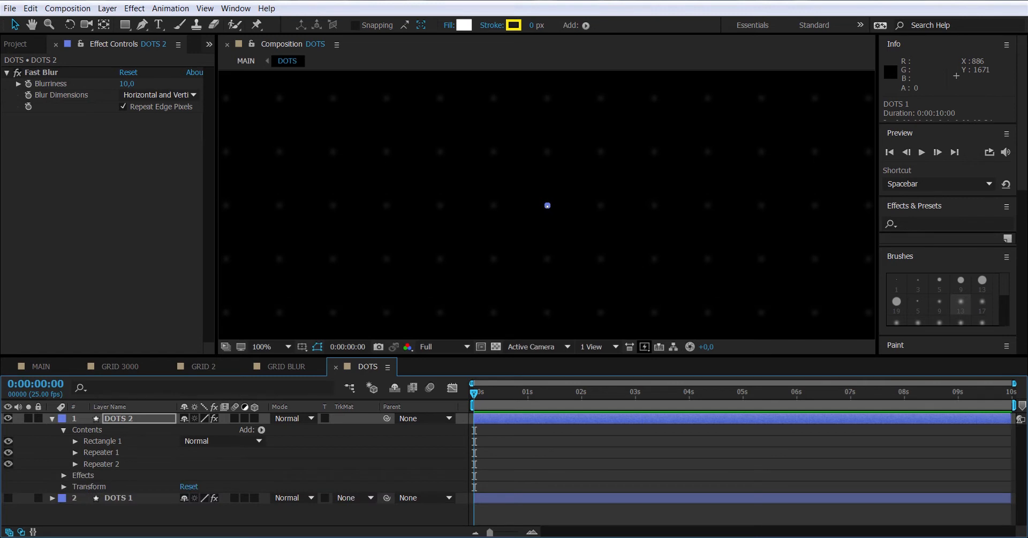
left_click(75, 452)
left_click(188, 464)
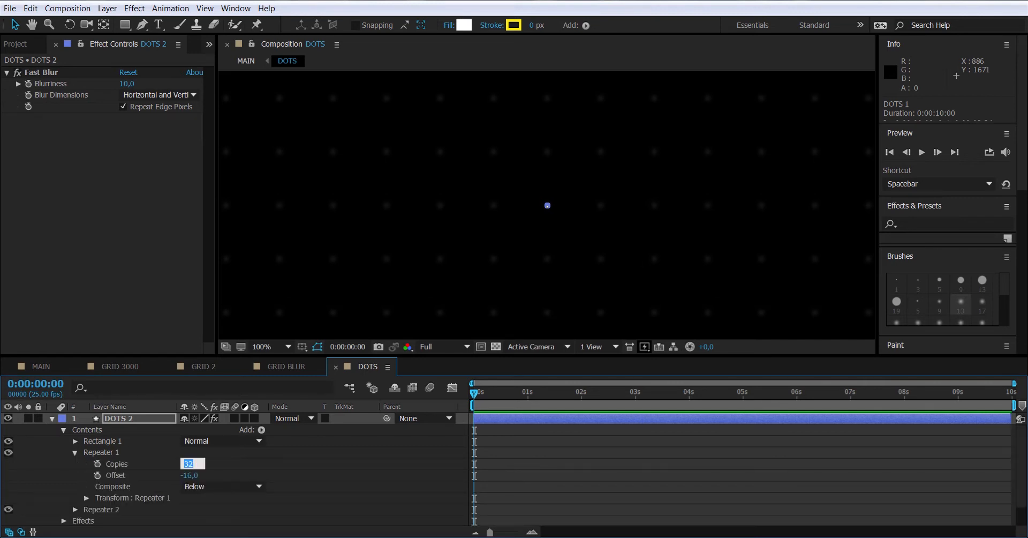
type("95")
key("Return")
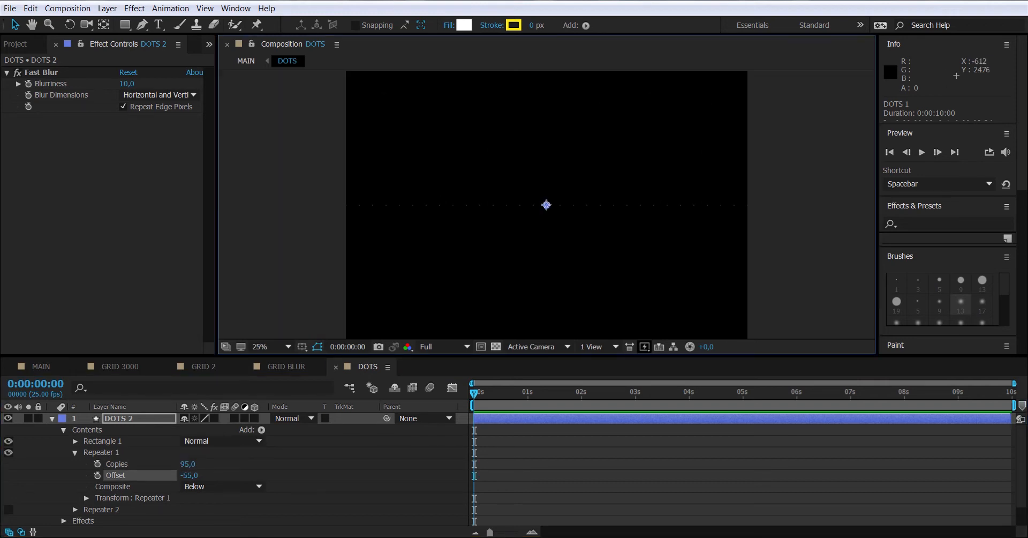
- Set the horizontal position of Repeater 1's transform in DOTS 2 to 300
left_click(87, 498)
scroll(107, 485, "down", 2)
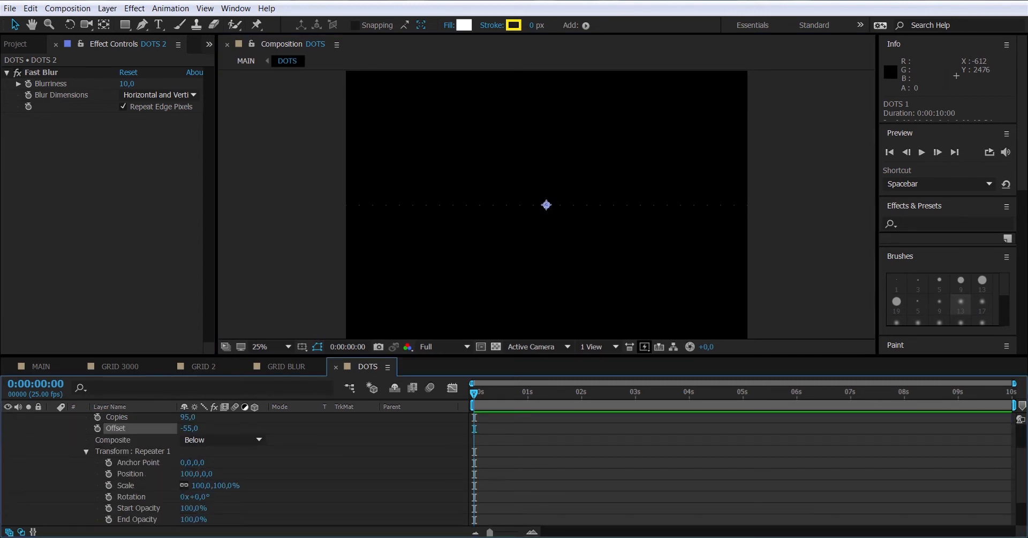
left_click(189, 474)
type("300")
key("Return")
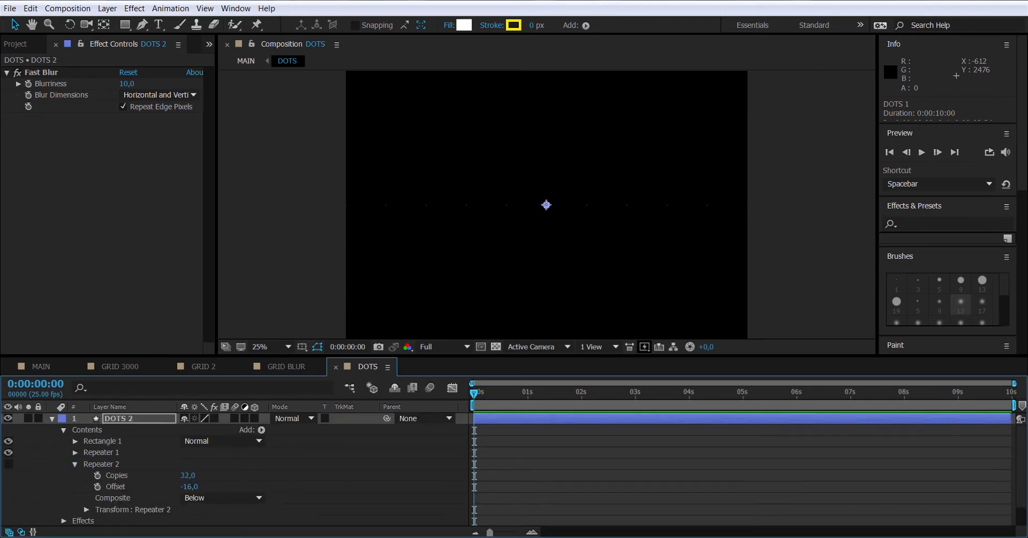
- Set DOTS 2's Repeater 2 to 95 copies with an offset of -68, and compare the dots with that repeater off and on
left_click(188, 475)
type("95")
key("Return")
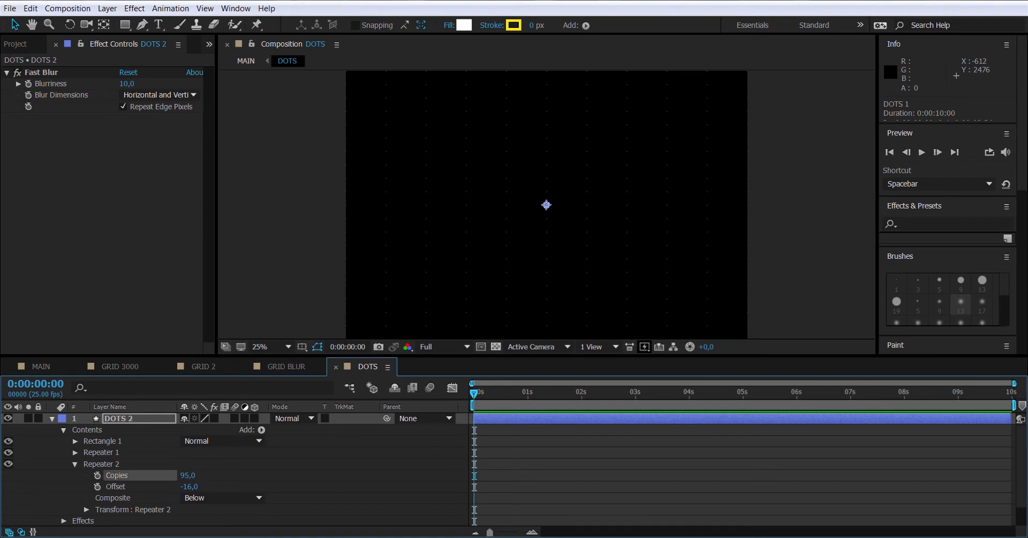
left_click(189, 486)
type("-68")
key("Return")
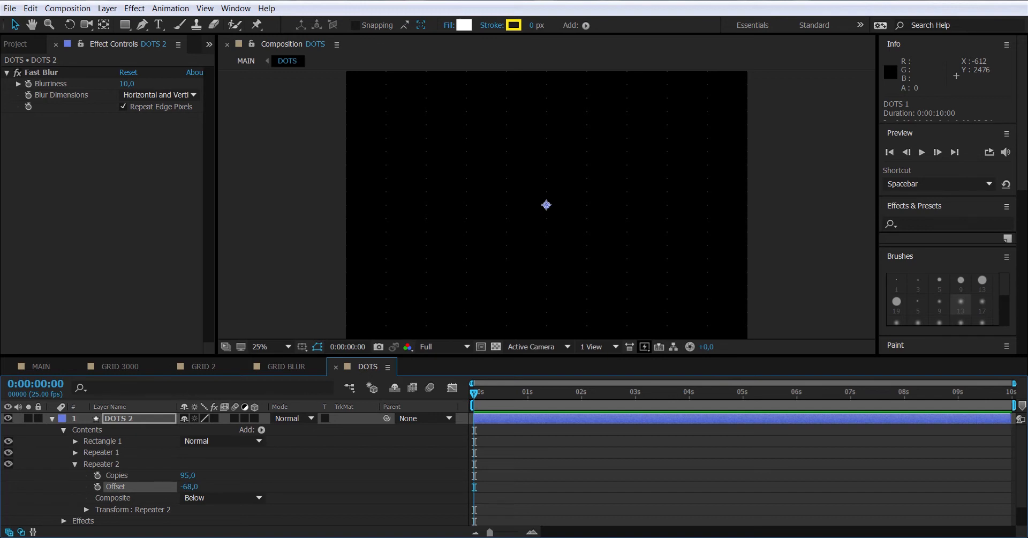
left_click(8, 464)
left_click(8, 464)
left_click(8, 463)
left_click(8, 463)
- Set the vertical position of Repeater 2's transform in DOTS 2 to 300
left_click(86, 509)
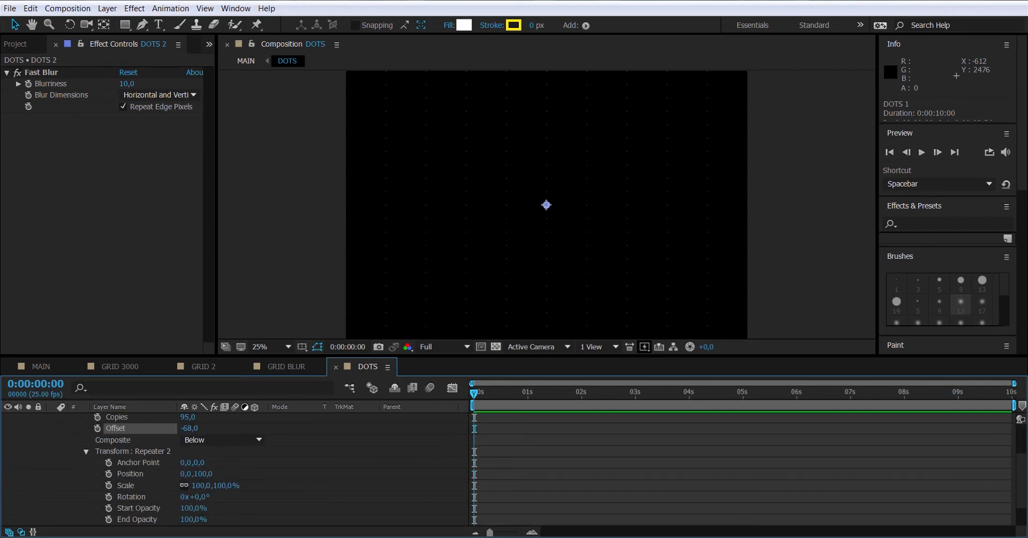
left_click(203, 474)
type("300")
key("Return")
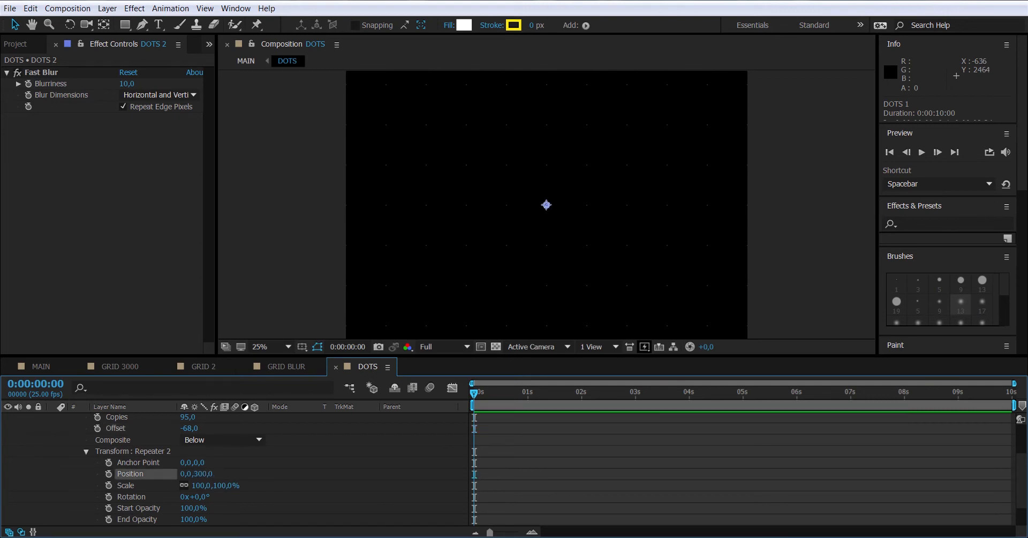
- Show the DOTS 1 layer again and check the combined dots in the MAIN composition
left_click(85, 451)
left_click(75, 440)
left_click(9, 498)
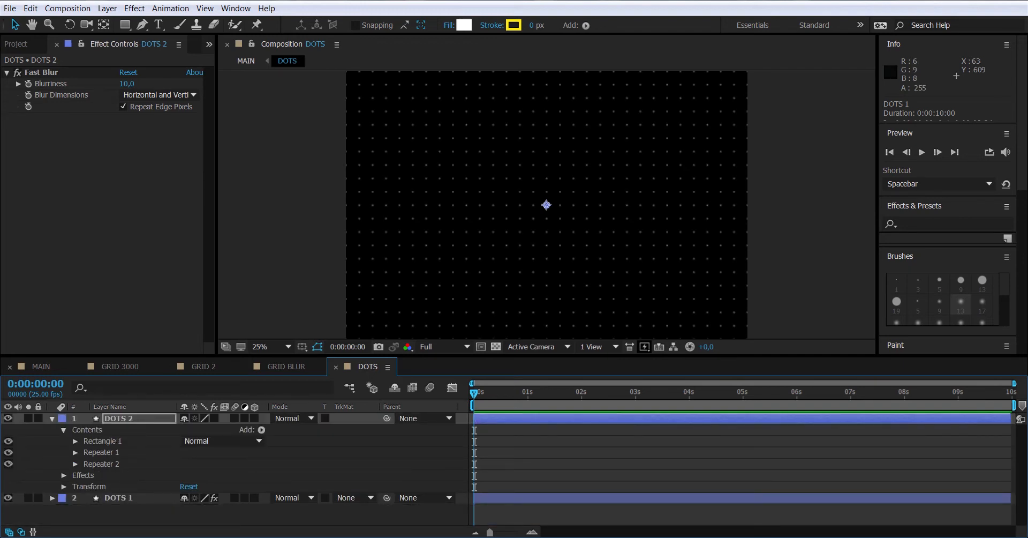
left_click(40, 367)
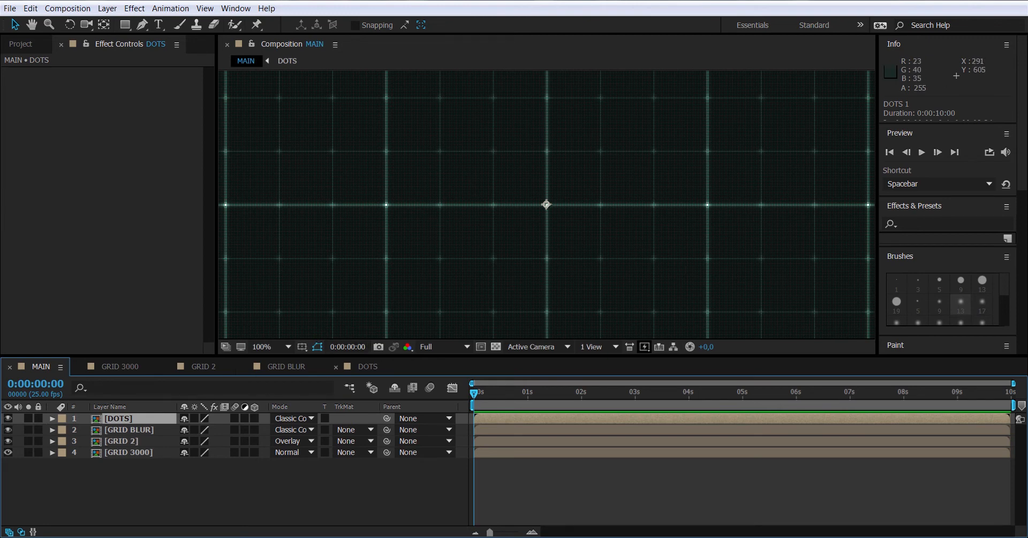
- Try lowering the DOTS 1 layer's opacity to 77% and further down, and check the effect in MAIN
left_click(367, 366)
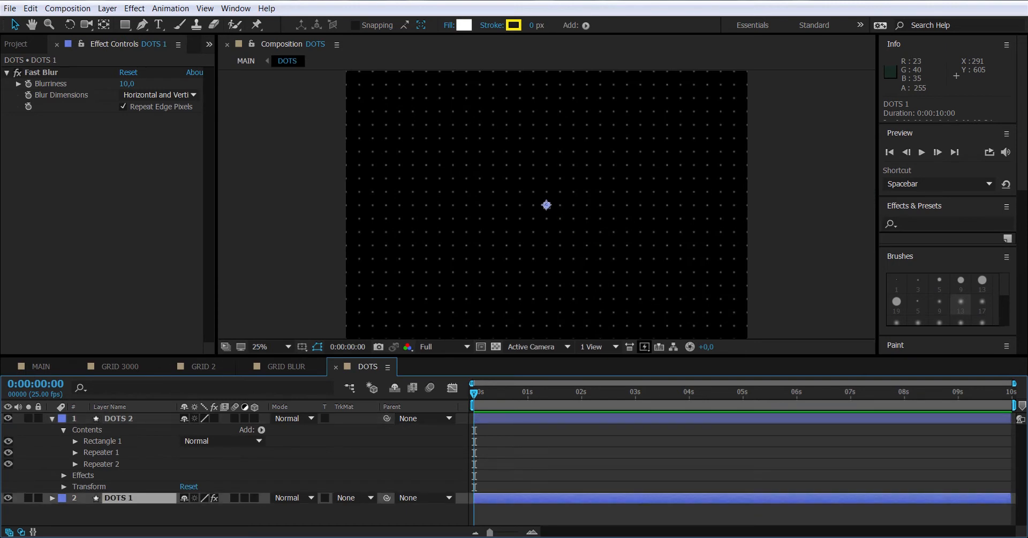
left_click(52, 418)
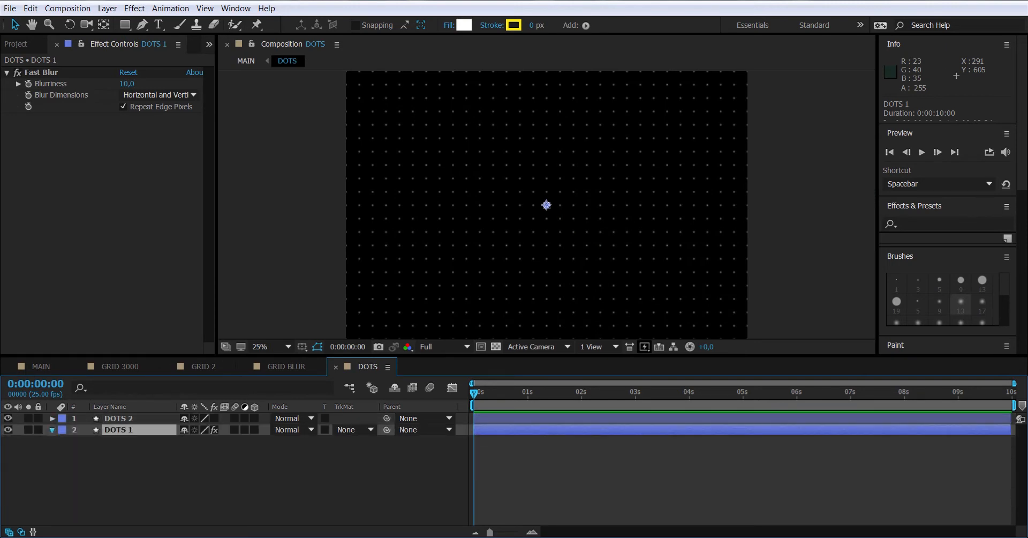
left_click(52, 429)
left_click(64, 441)
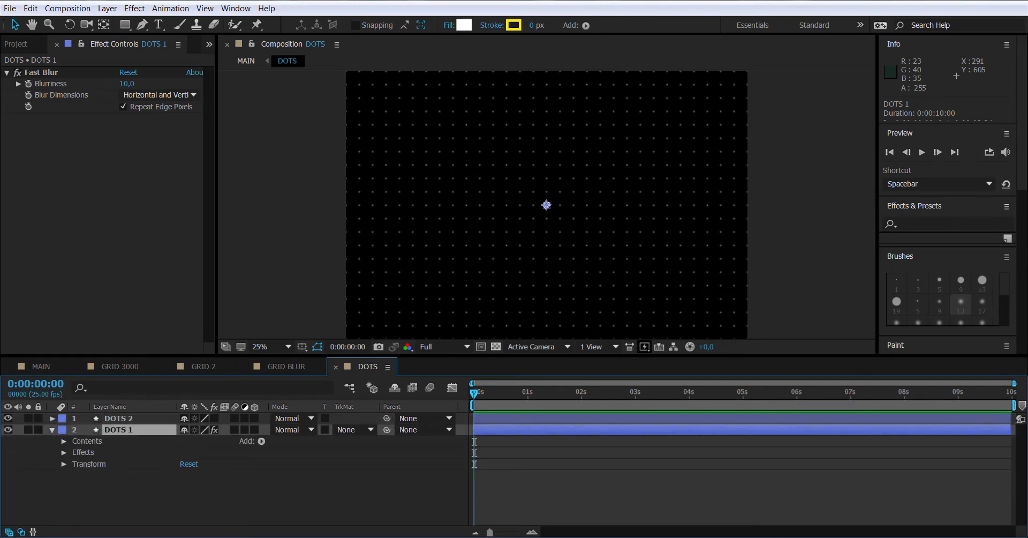
left_click(64, 463)
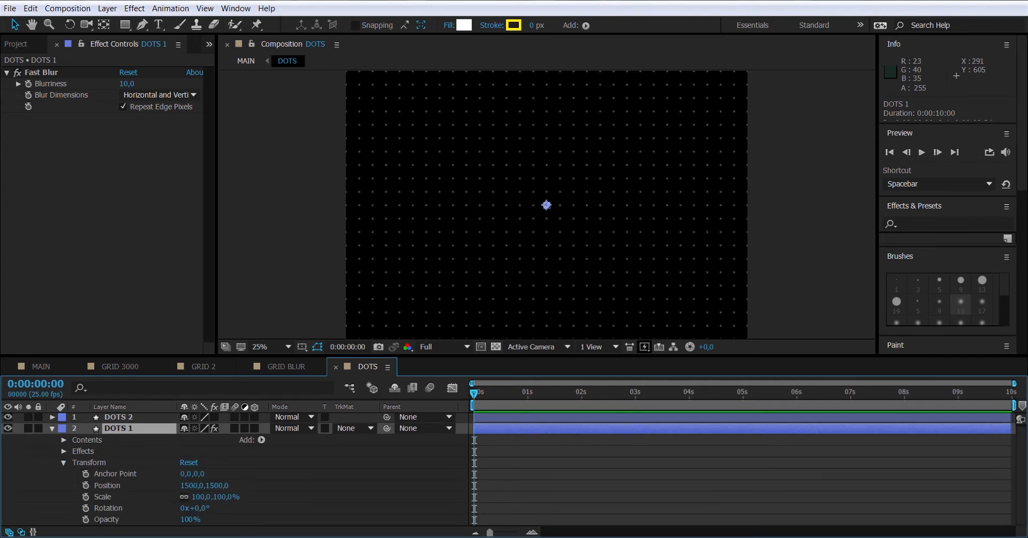
left_click_drag(190, 519, 178, 519)
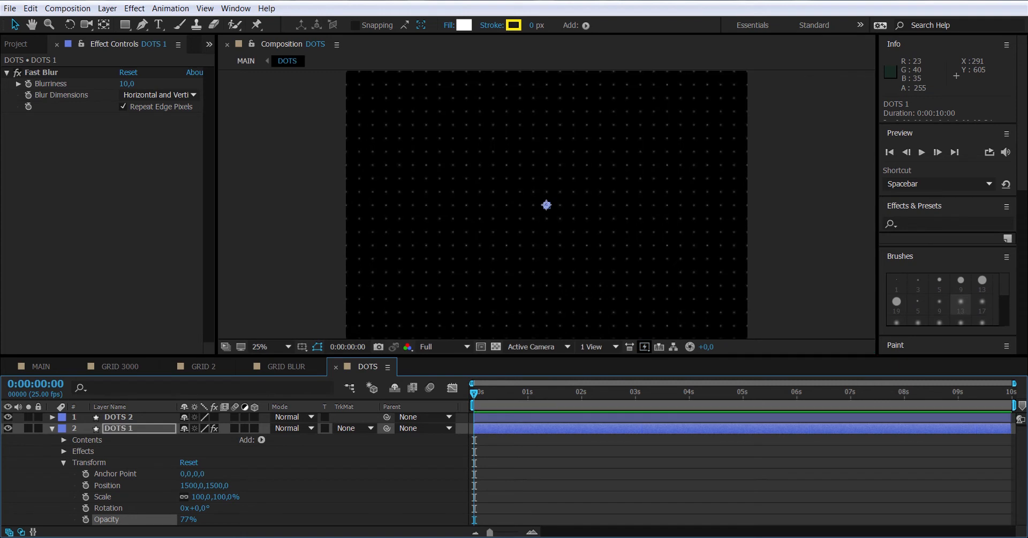
left_click_drag(188, 519, 166, 519)
left_click(41, 366)
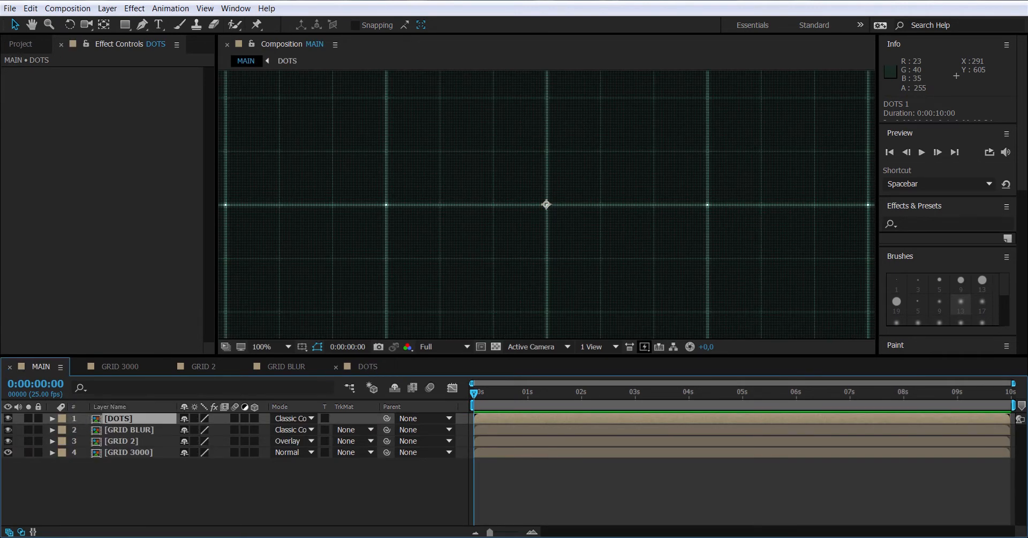
- Try raising the DOTS 1 layer's opacity to 65% and slightly more, checking each change in MAIN
left_click(368, 366)
left_click_drag(189, 519, 204, 519)
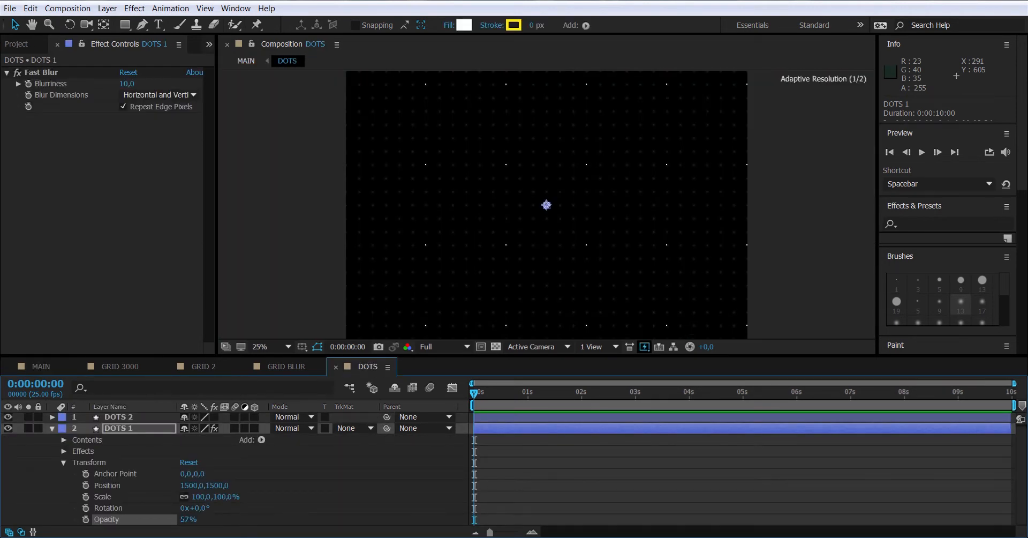
left_click(41, 366)
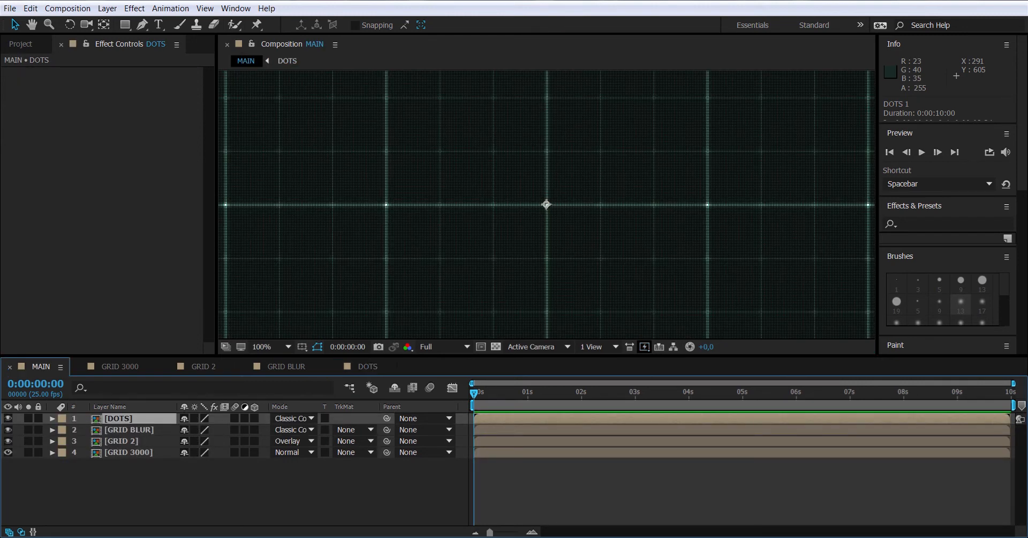
left_click(367, 366)
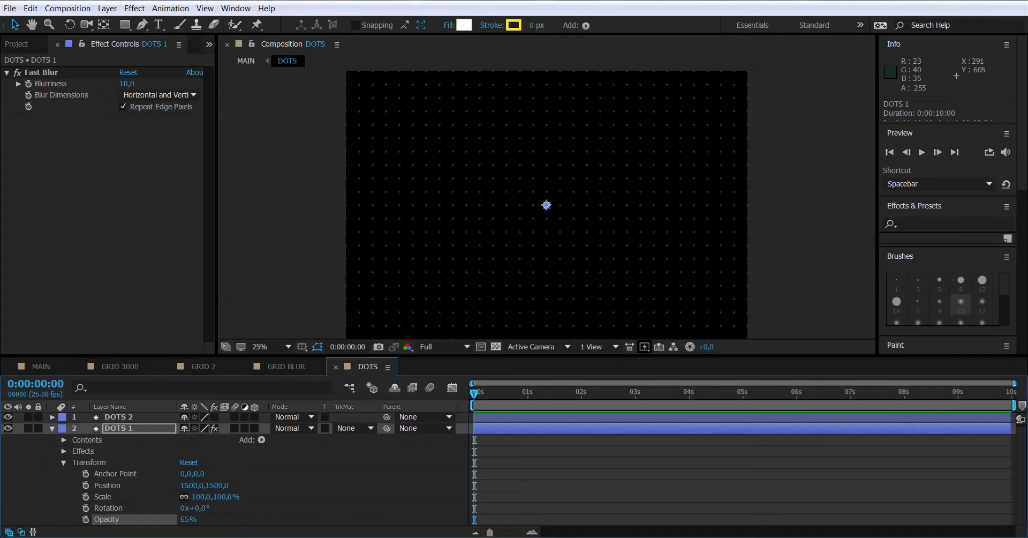
left_click_drag(188, 519, 194, 519)
left_click(40, 366)
- Set the DOTS 1 layer's opacity to 85% and check the result in the MAIN composition
left_click(368, 366)
left_click(188, 519)
type("85")
key("Return")
left_click(41, 366)
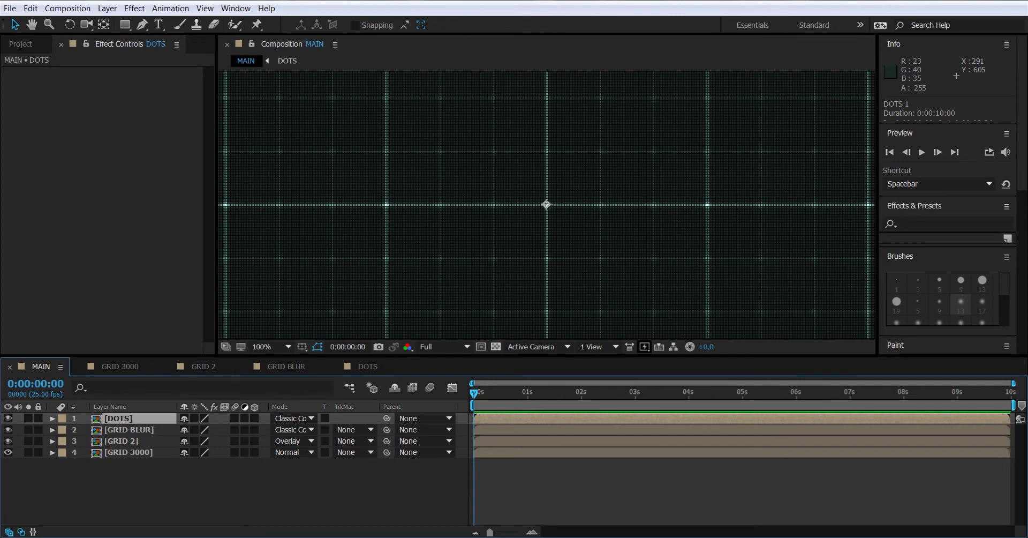
- Examine the layered grid in MAIN at fit, 50% and 100% magnification, including its upper-left area
left_click(267, 346)
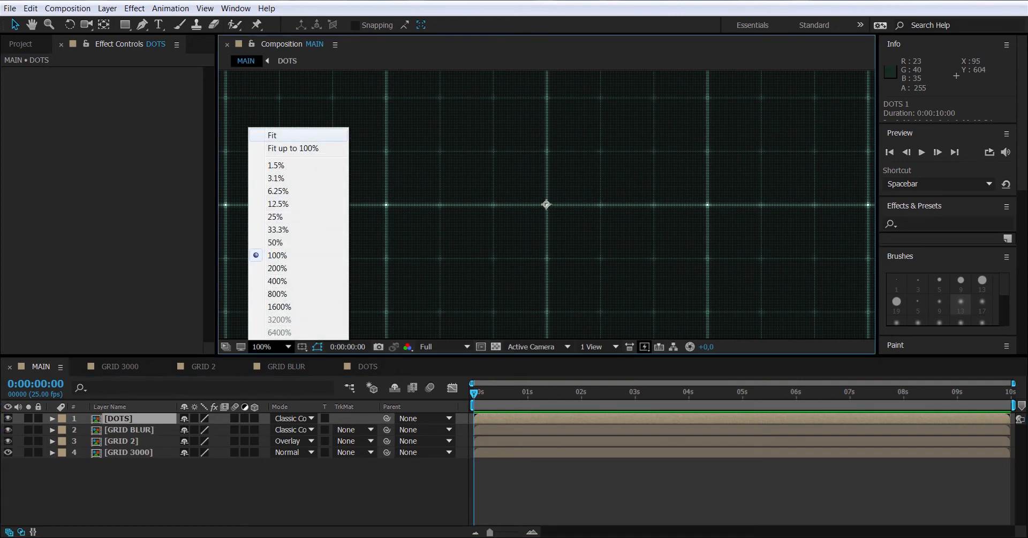
left_click(279, 135)
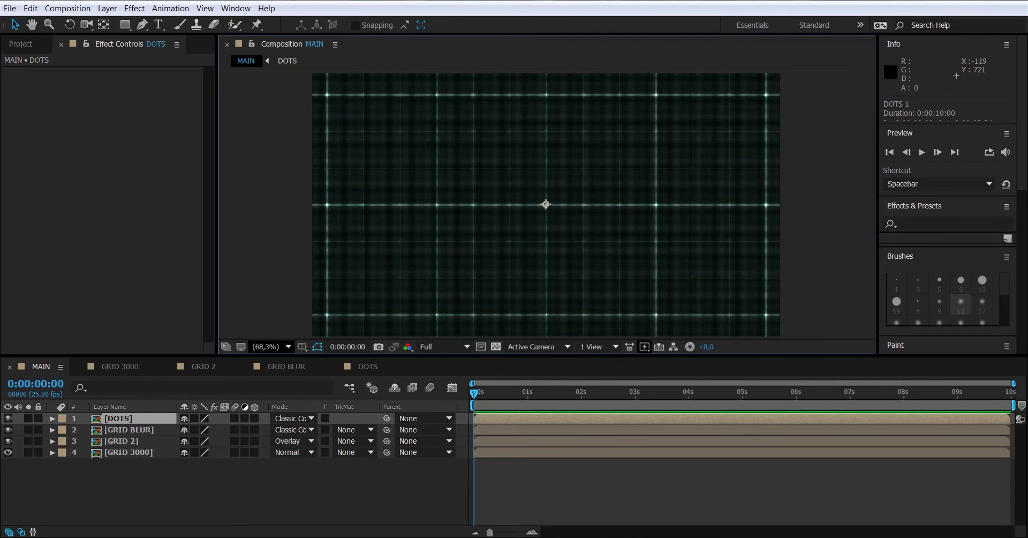
left_click(273, 347)
left_click(278, 241)
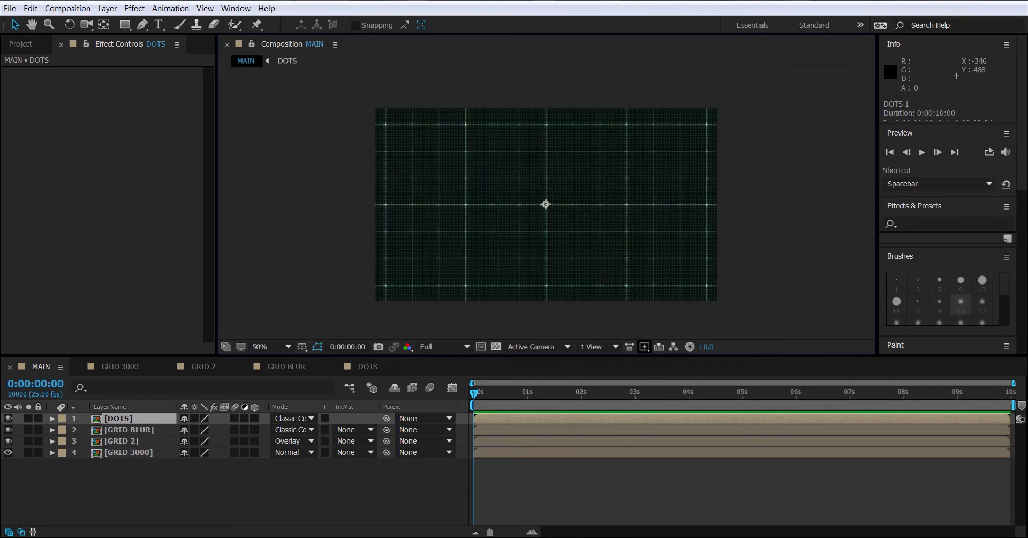
left_click(273, 347)
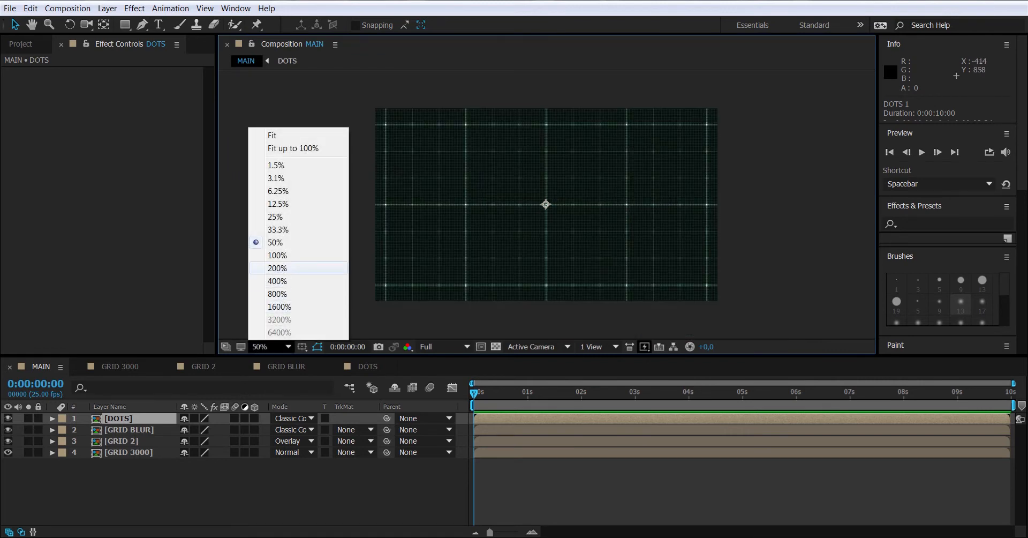
left_click(278, 255)
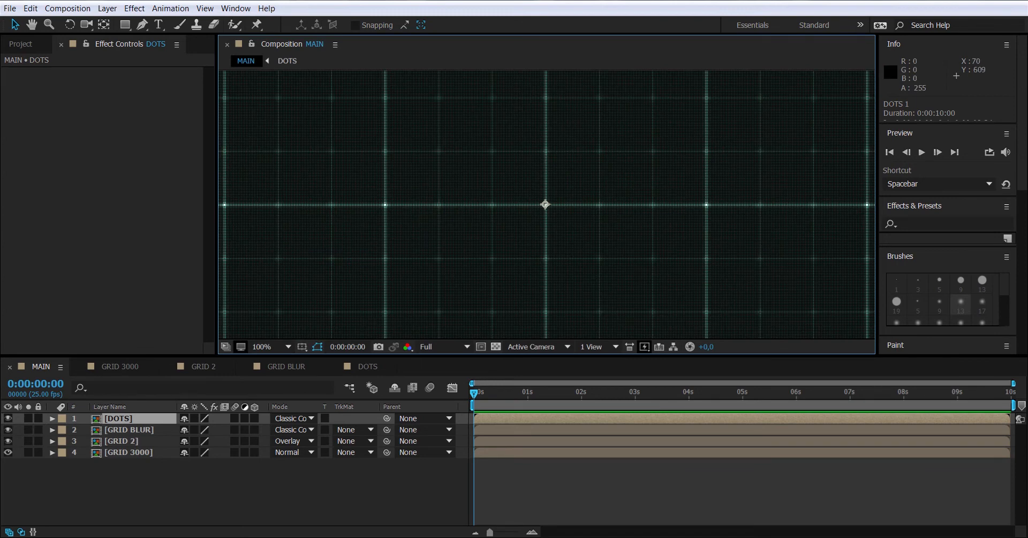
left_click_drag(443, 201, 478, 255)
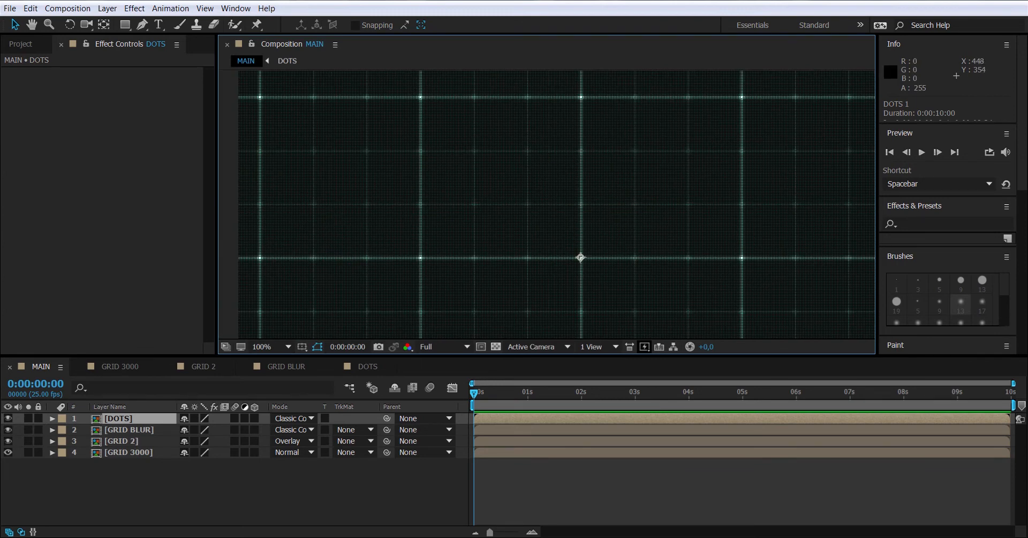
- Create a 3000 x 3000 px composition named SHIP at 25 fps, lasting 10 seconds
left_click(119, 419)
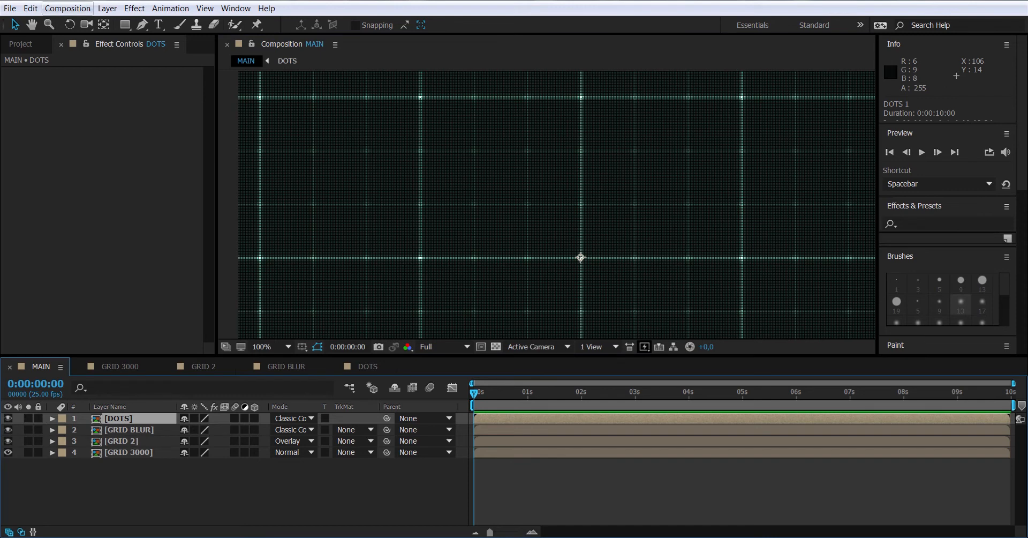
left_click(67, 8)
left_click(86, 23)
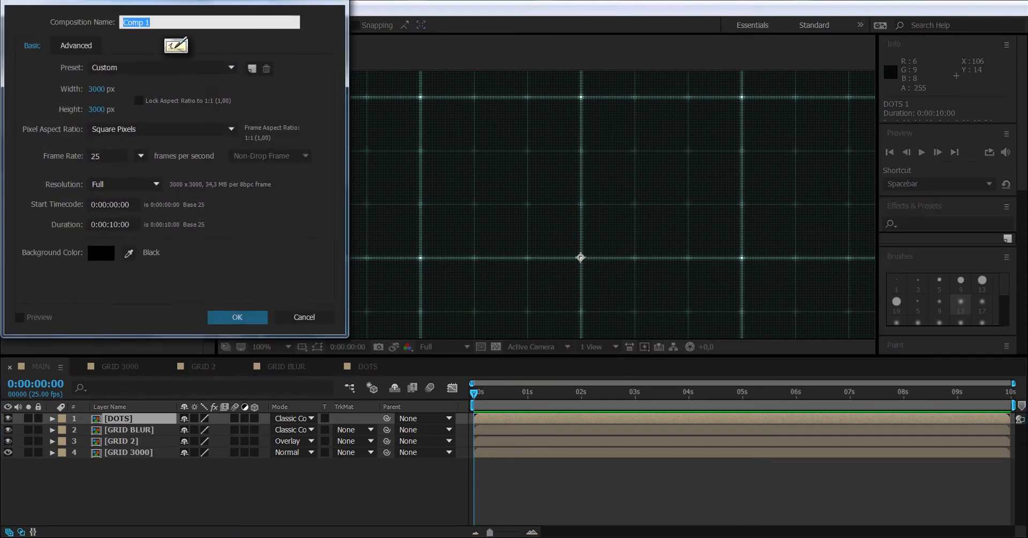
type("SHIP")
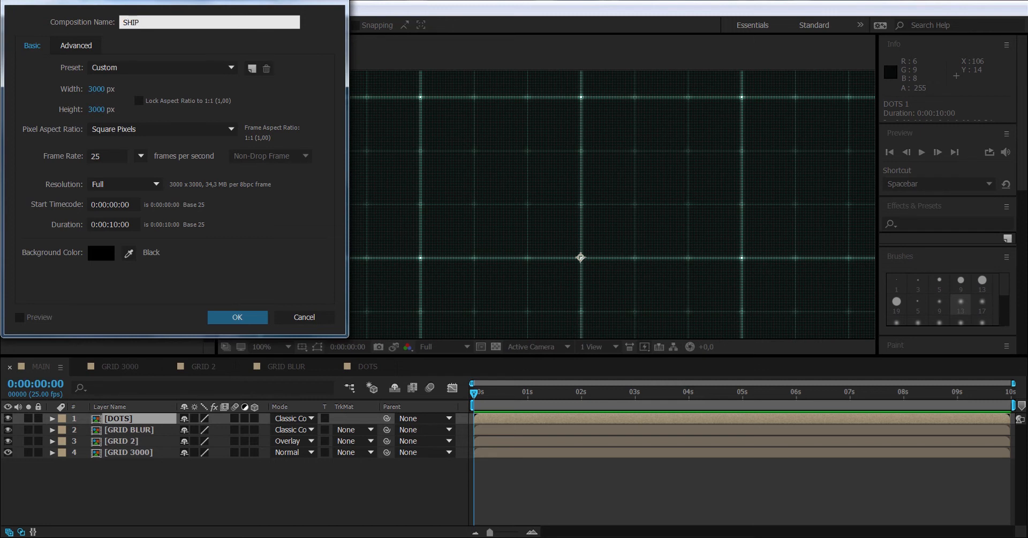
key("Return")
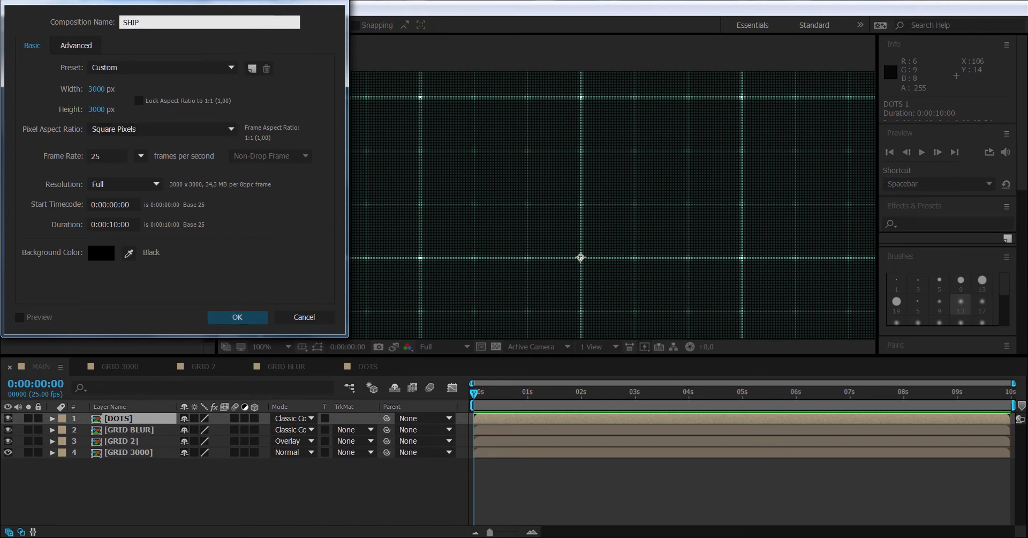
- Place the SHIP composition above the DOTS layer in MAIN and open it for editing
left_click(20, 44)
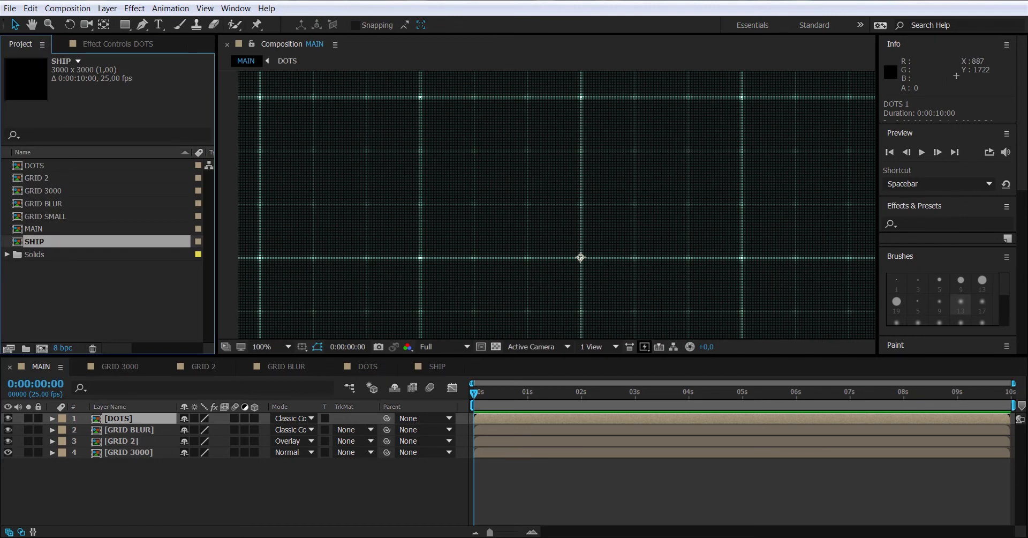
left_click_drag(34, 241, 90, 416)
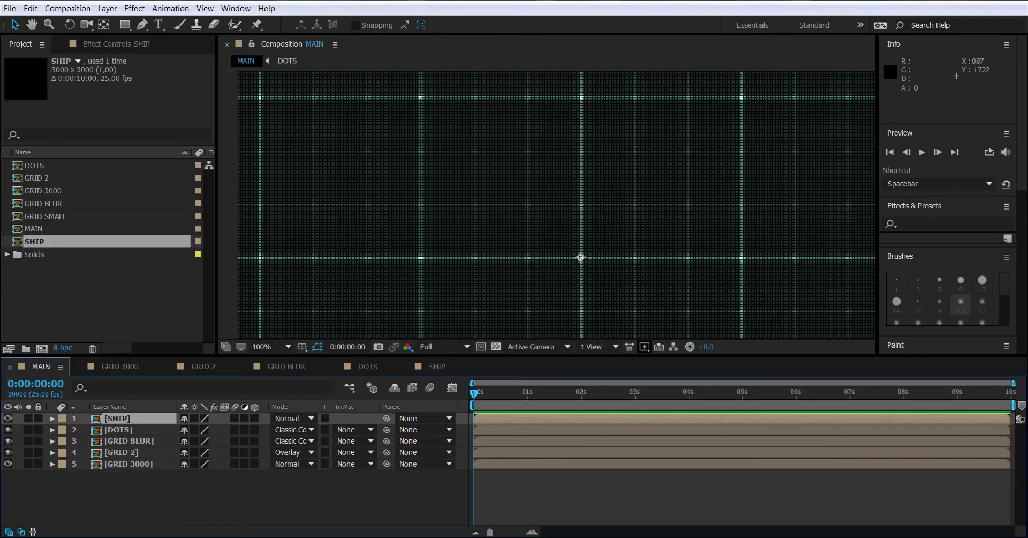
double_click(117, 418)
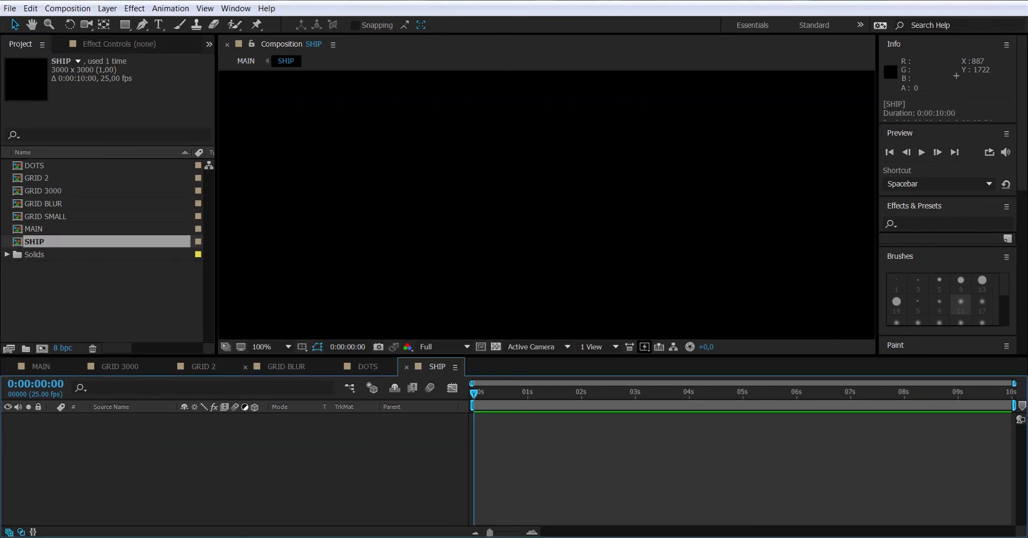
left_click(267, 347)
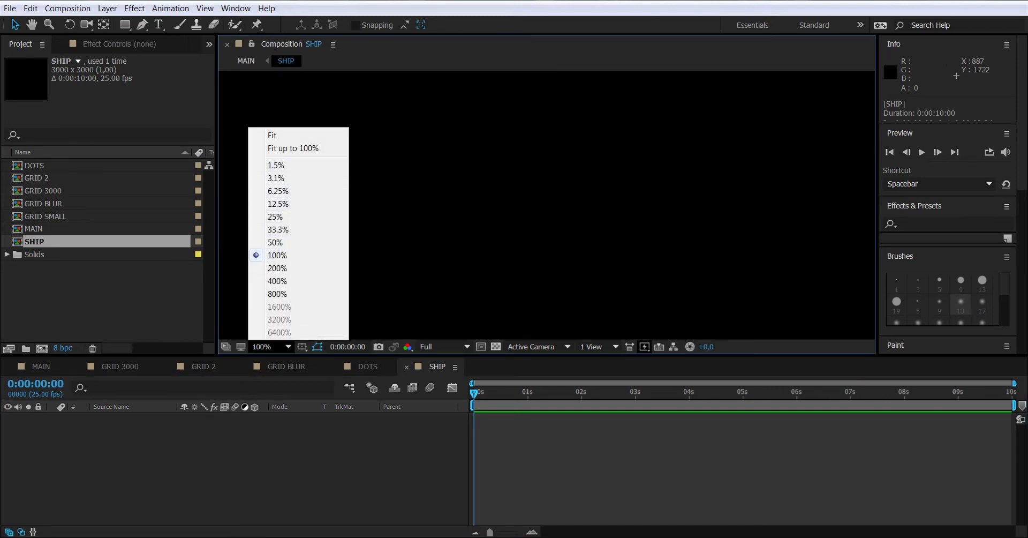
left_click(300, 455)
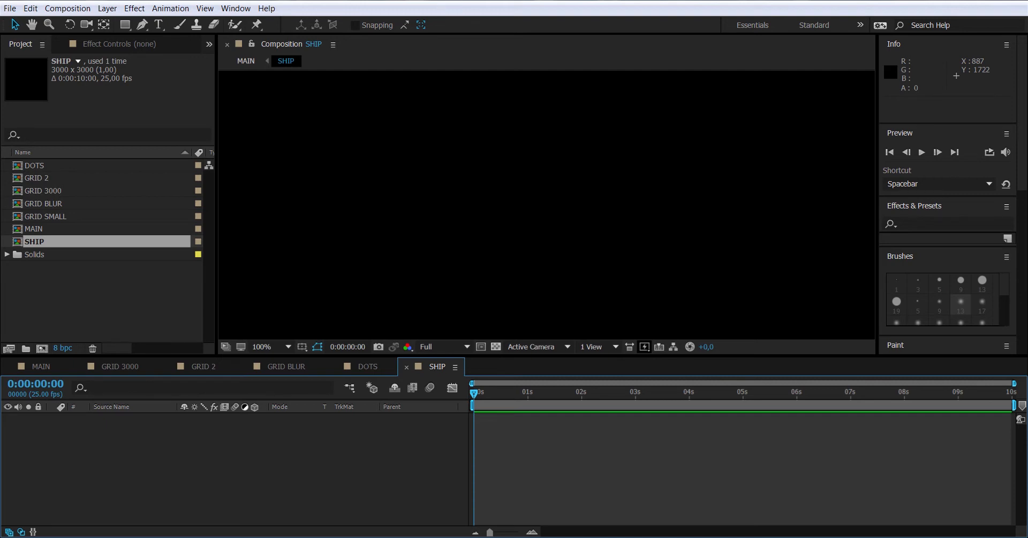
- Add a black 3000 x 3000 px solid named SHAPE SHIP to the SHIP composition
right_click(105, 331)
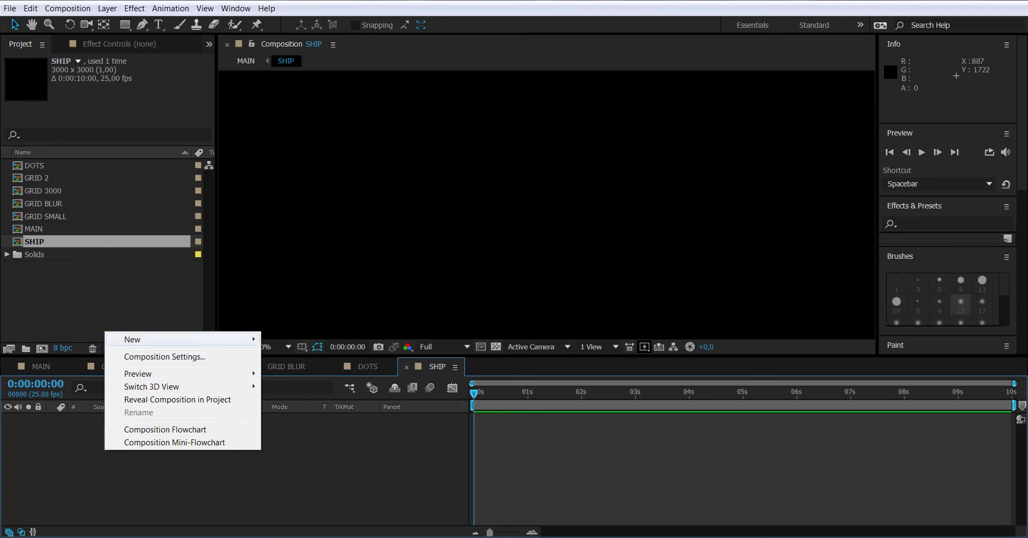
mouse_move(139, 339)
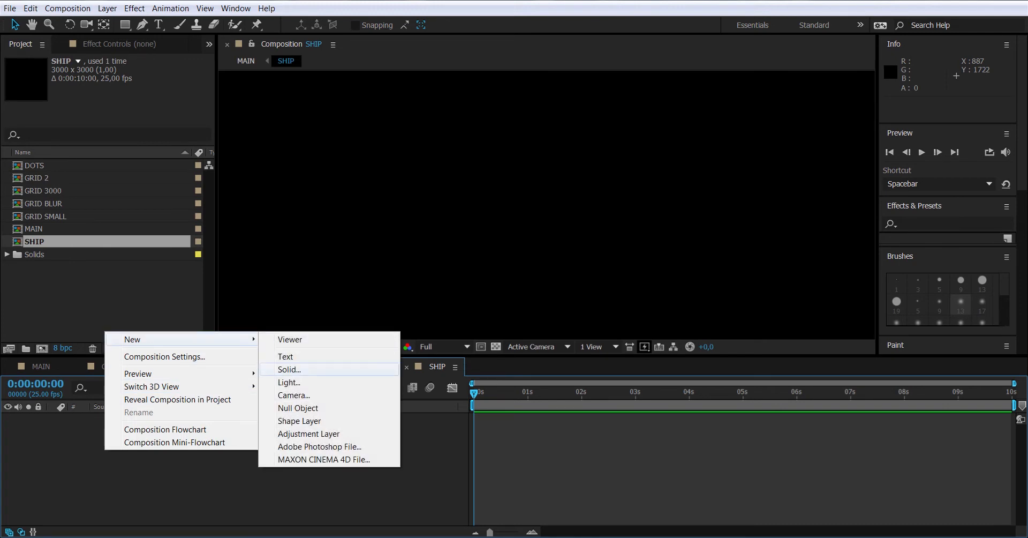
left_click(289, 369)
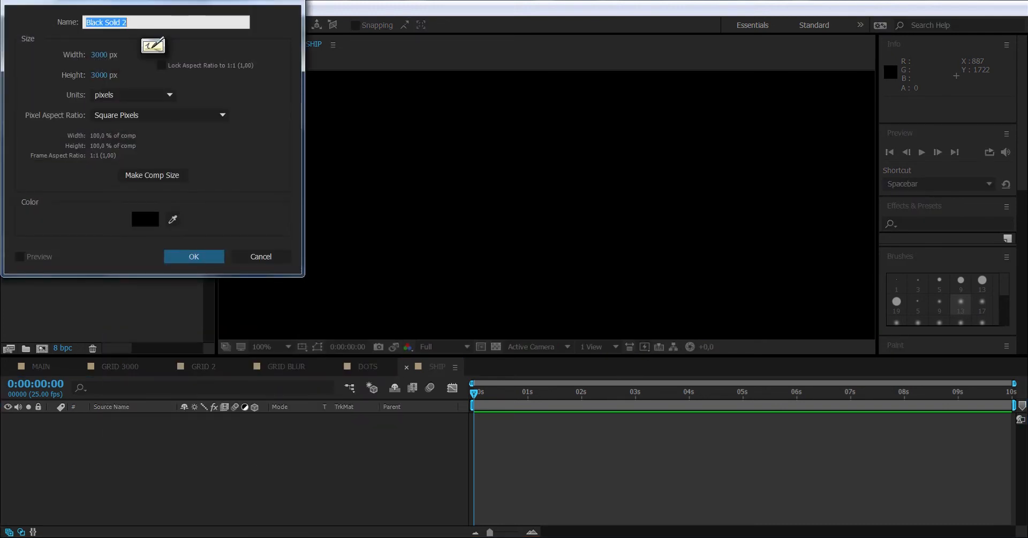
type("SH")
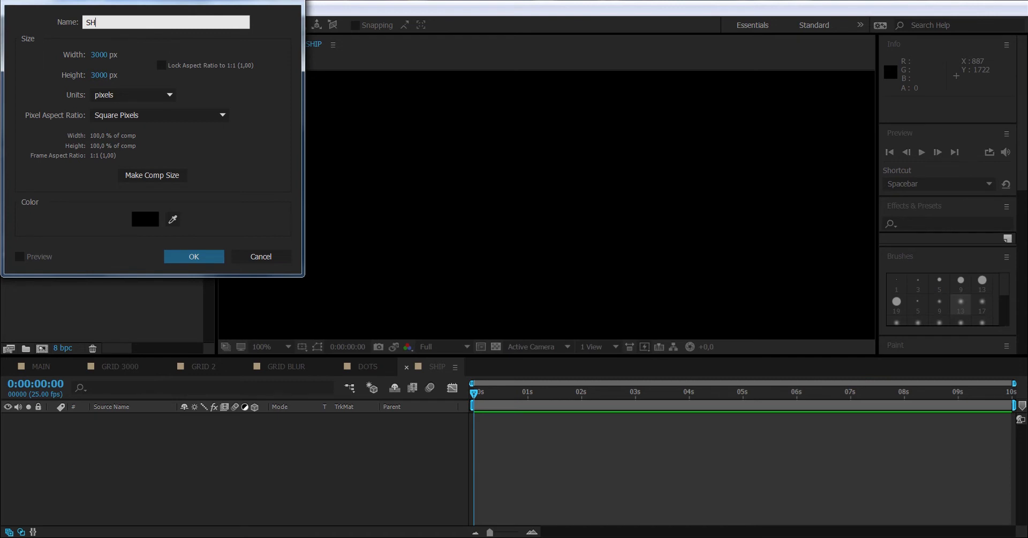
type("APE SHIP")
key("Return")
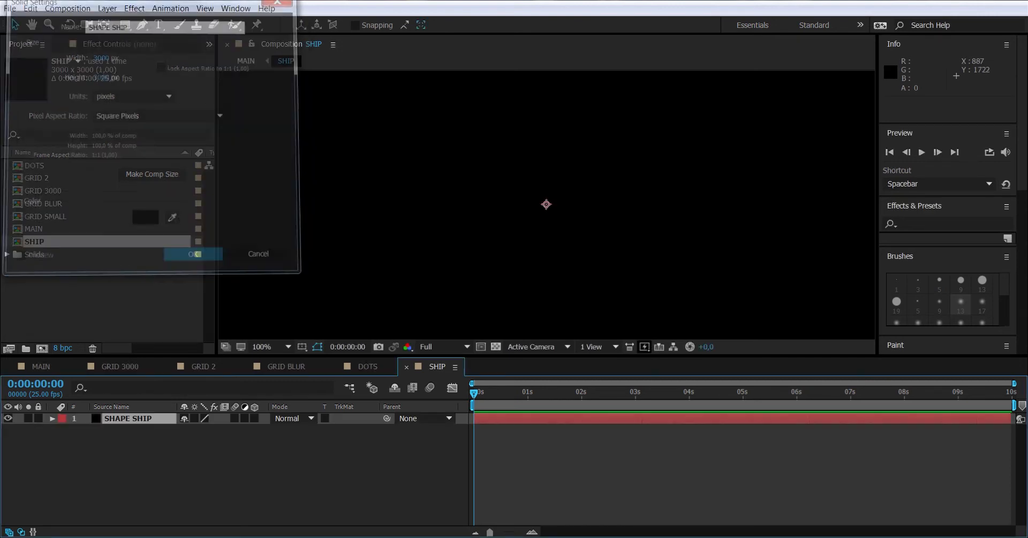
- Draw an open five-point mask on SHAPE SHIP with the Pen tool, forming a square U that ends in a horizontal arm
left_click(142, 24)
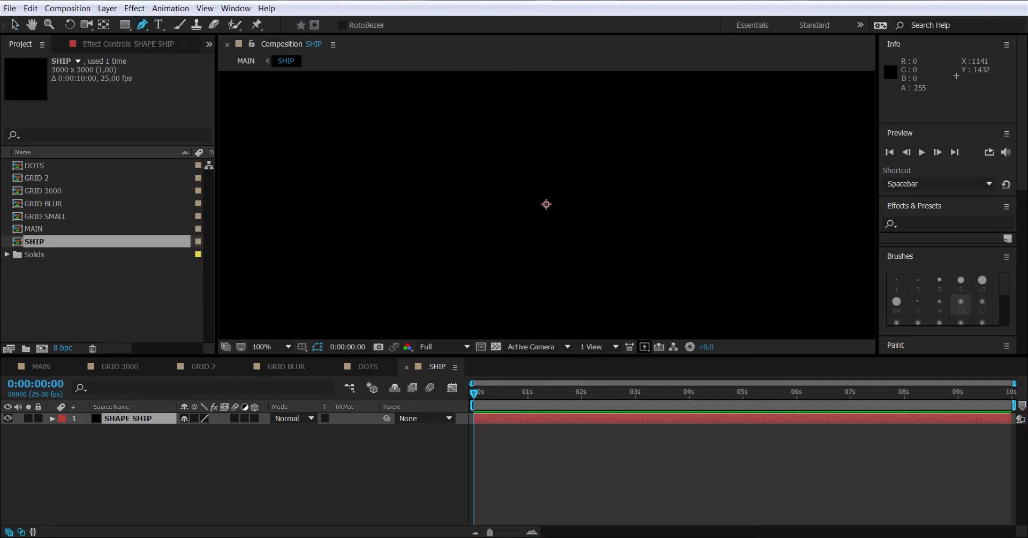
left_click(369, 164)
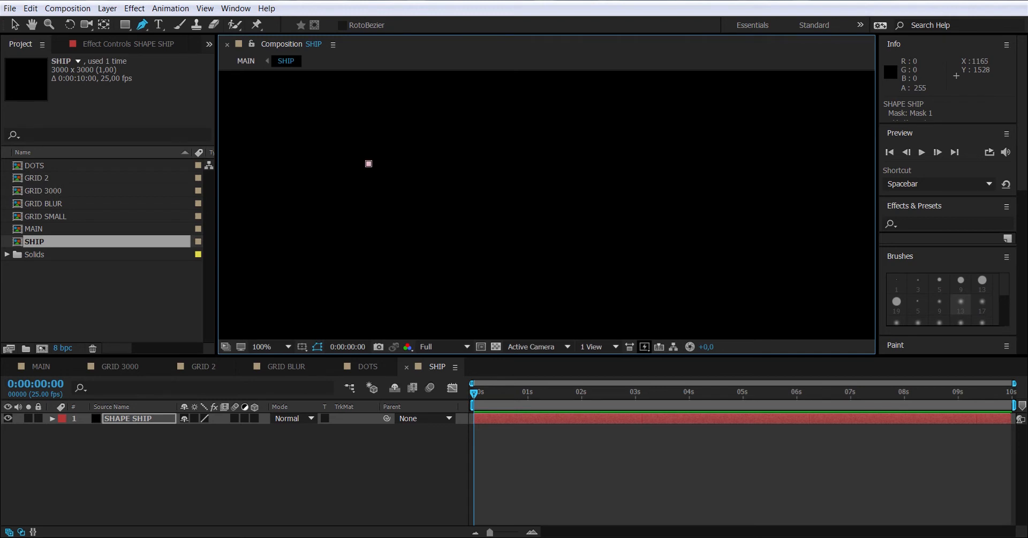
left_click(368, 220)
left_click(422, 220)
left_click(423, 161)
left_click(470, 162)
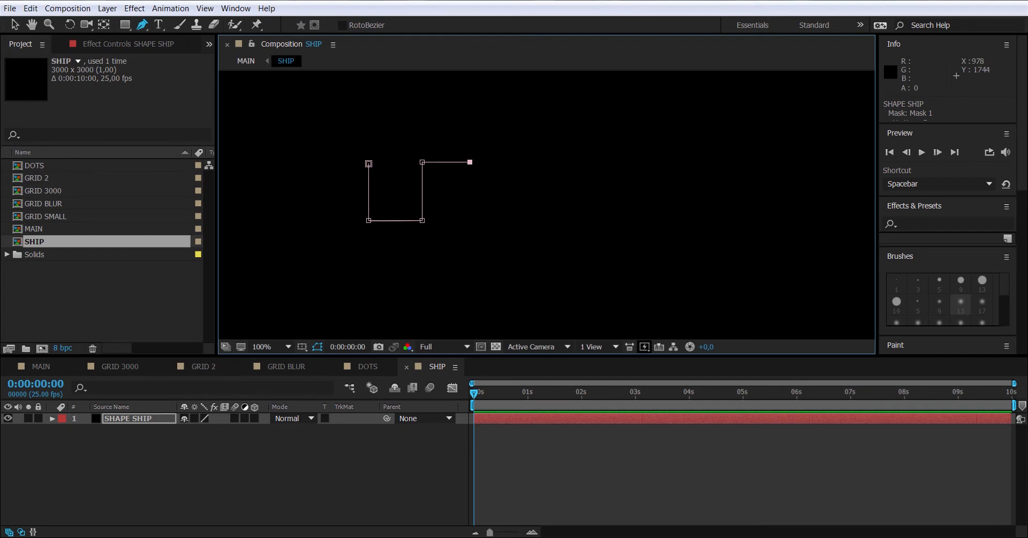
- Apply the Stroke effect to the SHAPE SHIP layer and set its brush size to 10.5
left_click(134, 418)
right_click(138, 418)
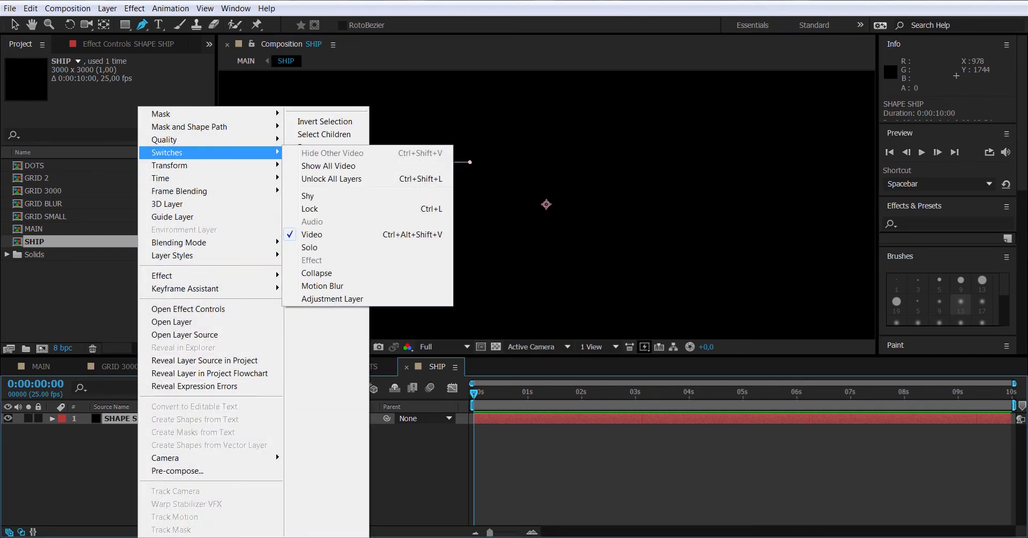
mouse_move(214, 275)
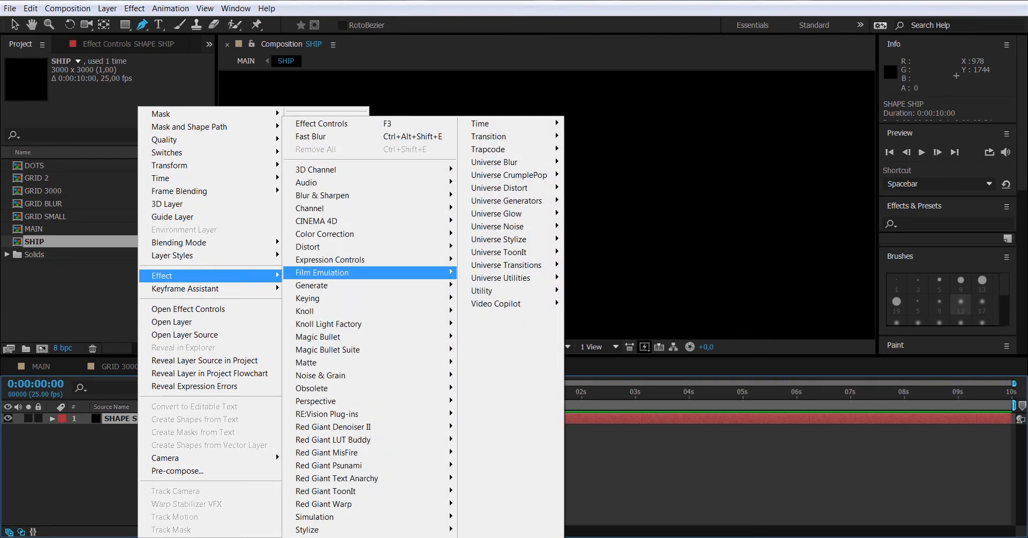
mouse_move(322, 285)
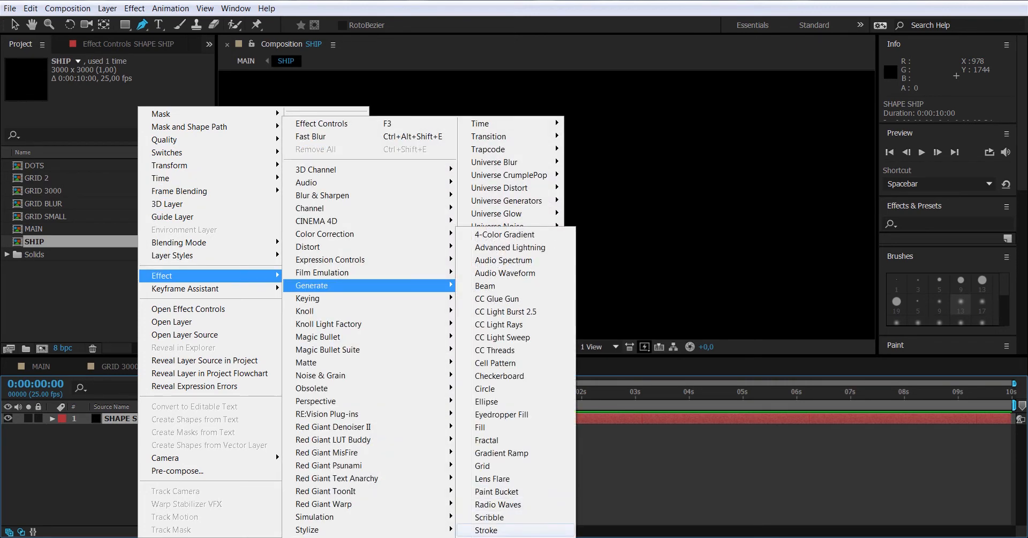
left_click(487, 529)
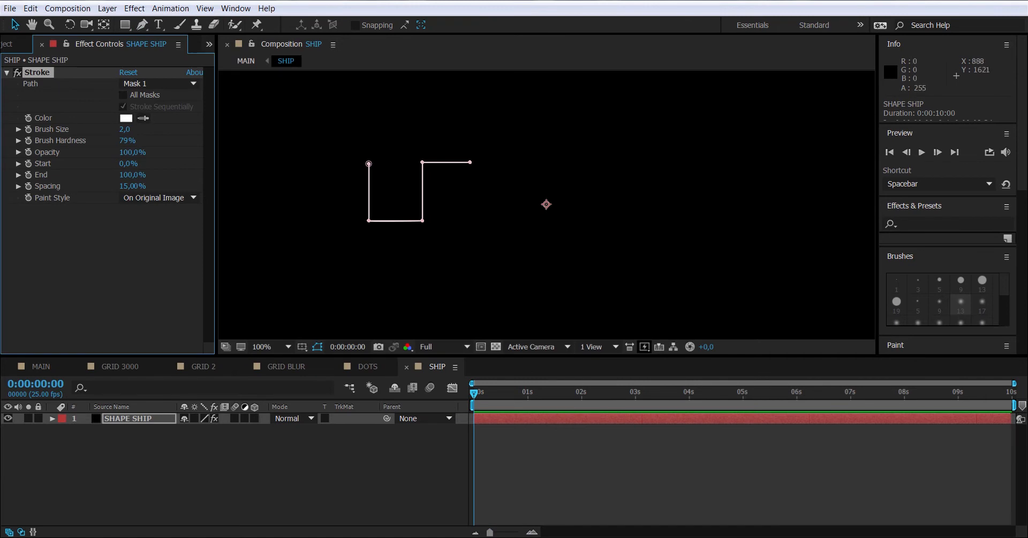
mouse_move(125, 129)
left_mouse_down()
mouse_move(170, 129)
mouse_move(162, 129)
left_mouse_up()
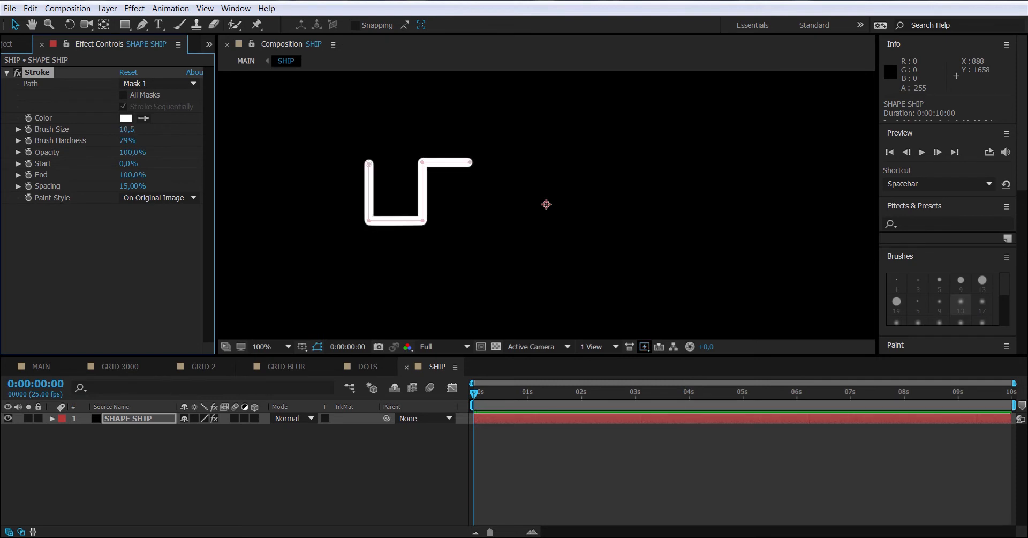
- Animate the Stroke effect's End value from 0% at the composition's start to 100% at 1 second
left_click_drag(132, 175, 77, 175)
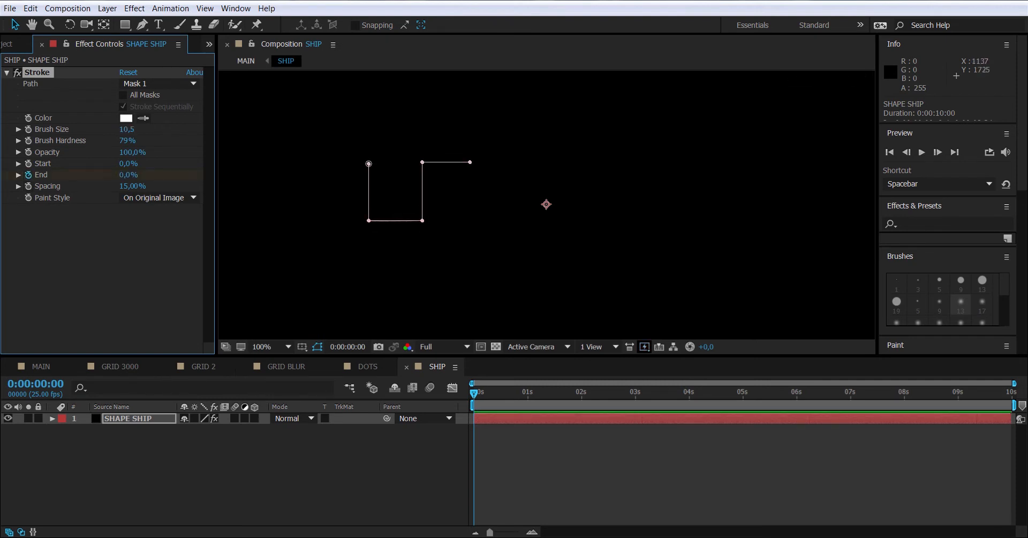
left_click(528, 393)
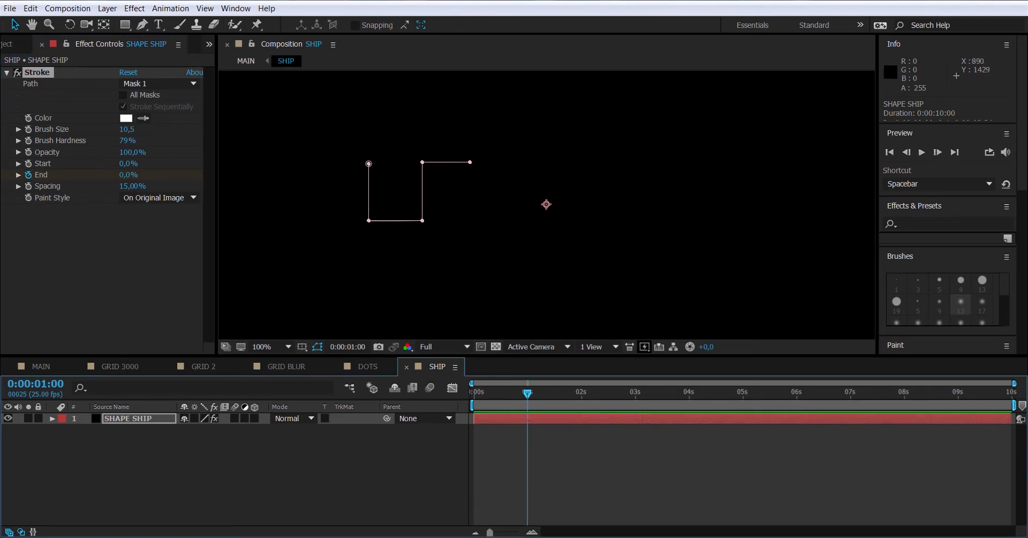
left_click_drag(128, 175, 187, 175)
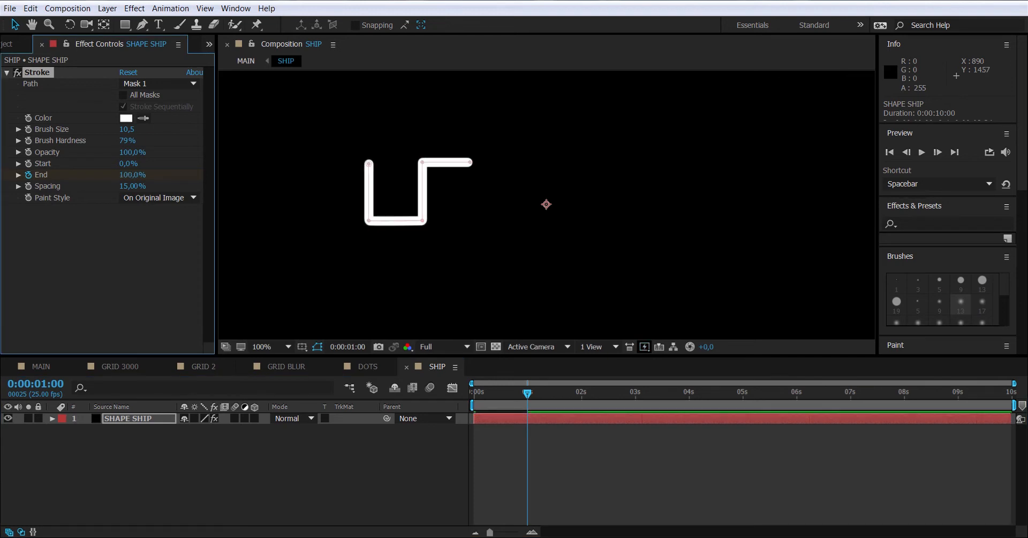
- Duplicate the SHAPE SHIP layer and set the copy's rotation to 180°
left_click(129, 418)
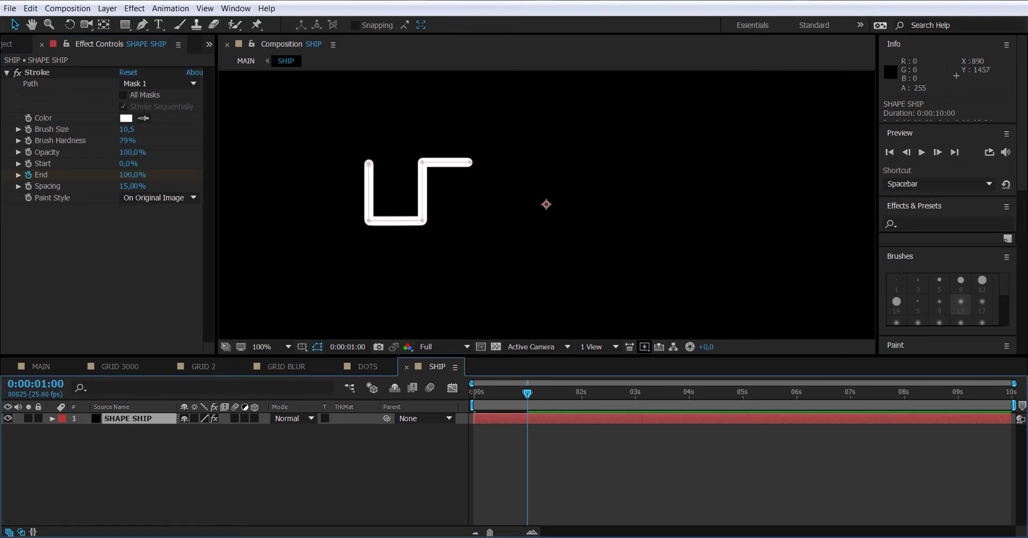
key("ctrl+d")
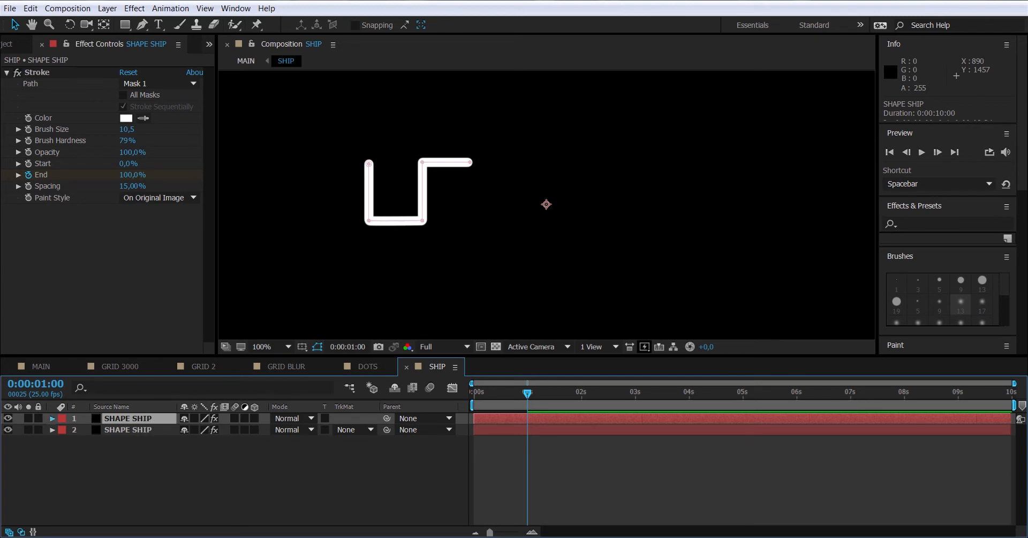
left_click(52, 419)
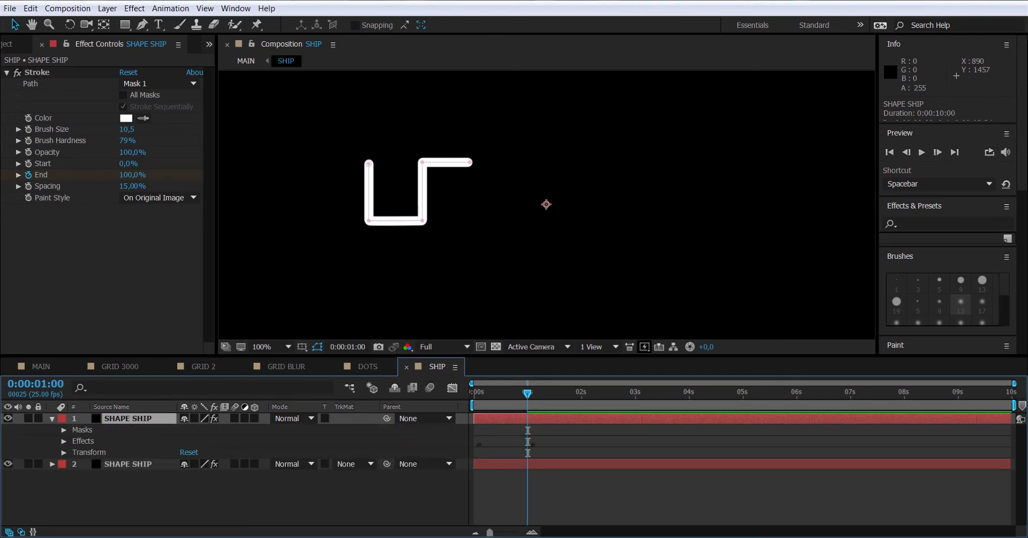
left_click(63, 452)
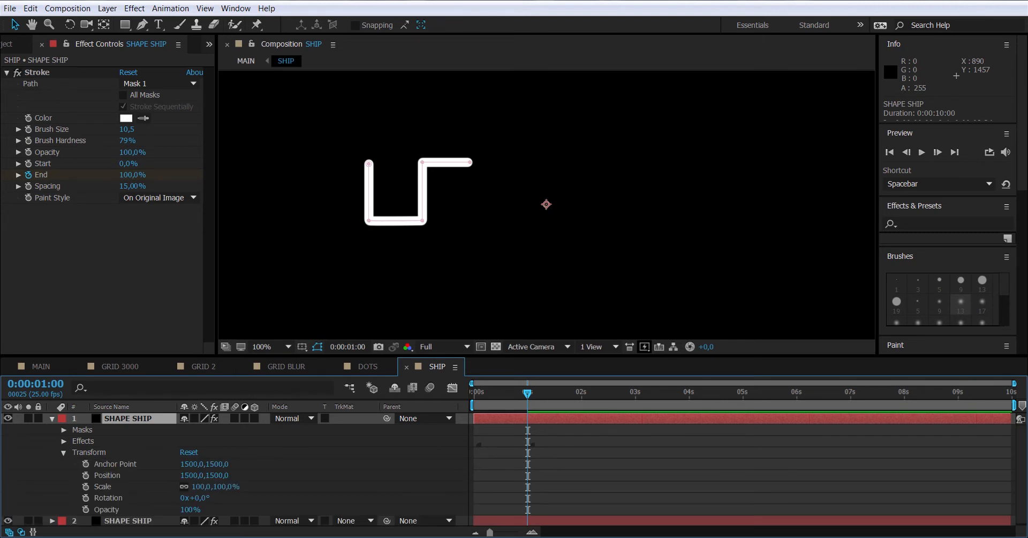
left_click_drag(199, 498, 286, 498)
left_click(200, 498)
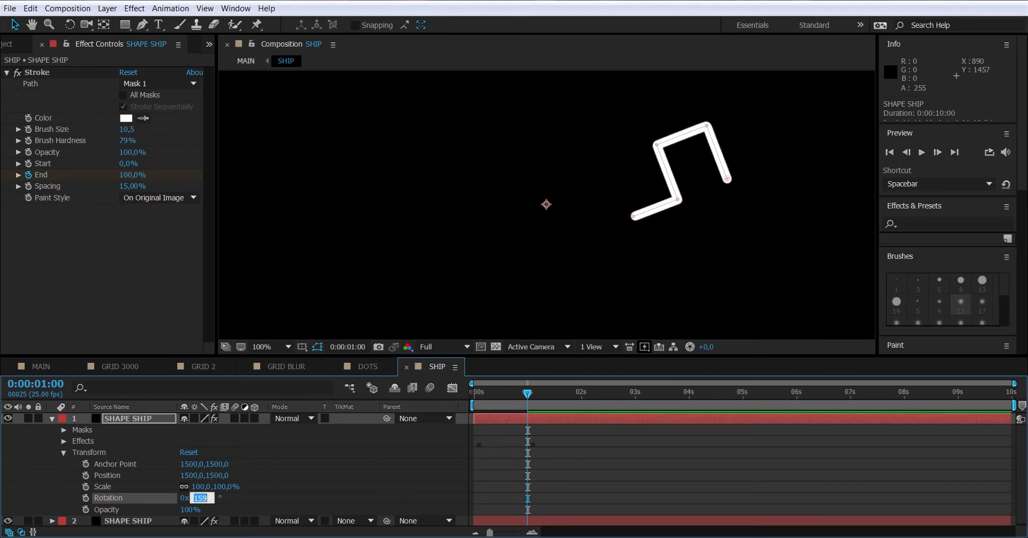
type("180")
key("Return")
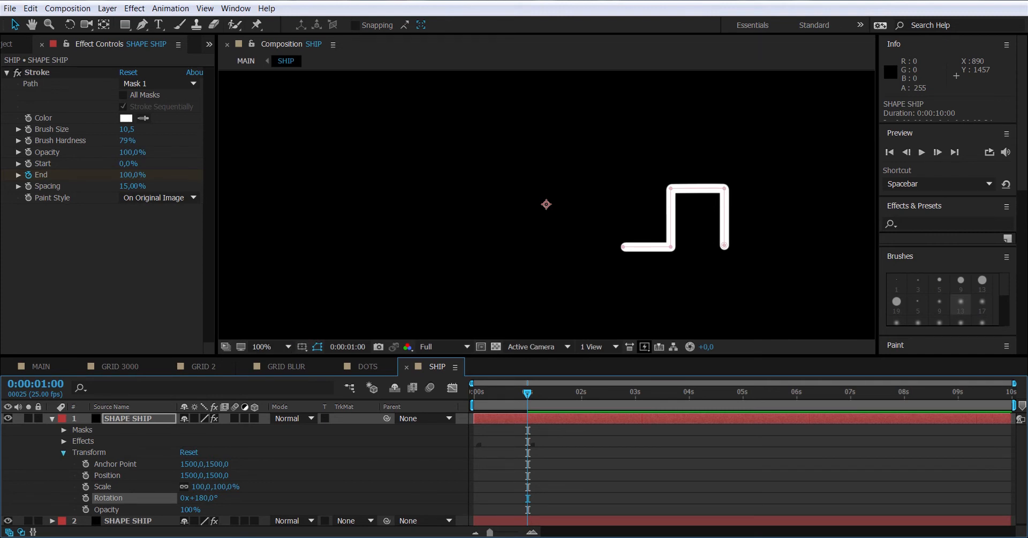
- Set the rotated copy's blending mode to Screen and reveal its Stroke End keyframes
left_click(63, 453)
left_click(295, 418)
left_click(310, 225)
key("u")
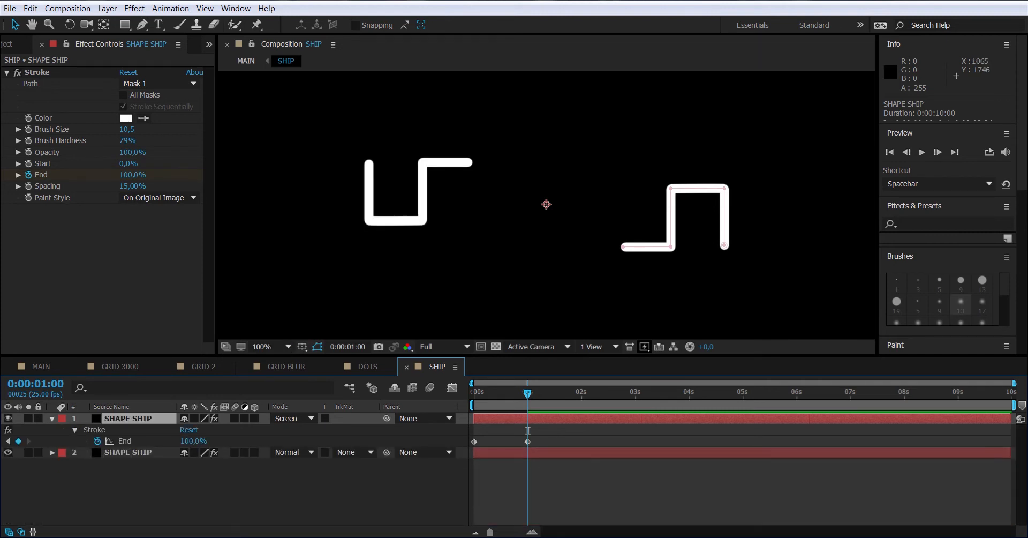
- Preview the line animation and delay the rotated copy's End keyframes so they start at 0:00:00:17
key("space")
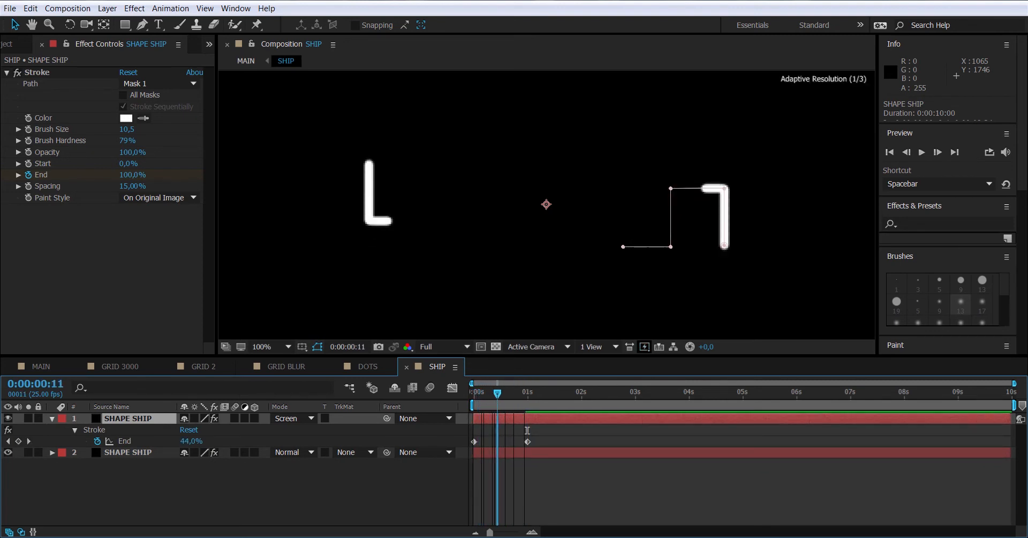
left_click_drag(518, 393, 516, 393)
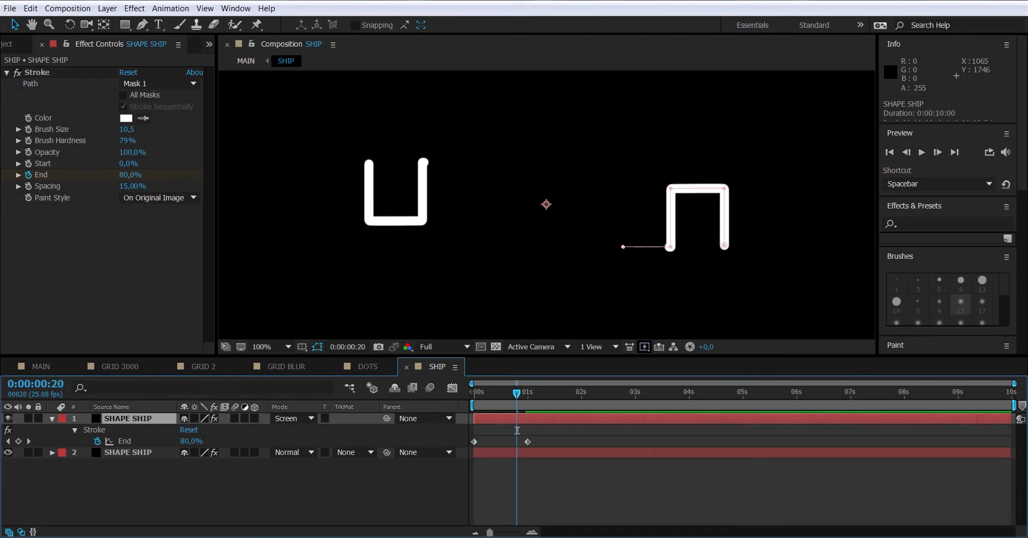
mouse_move(547, 430)
left_mouse_down()
mouse_move(473, 446)
mouse_move(515, 441)
left_mouse_up()
key("alt+Left")
key("alt+Left")
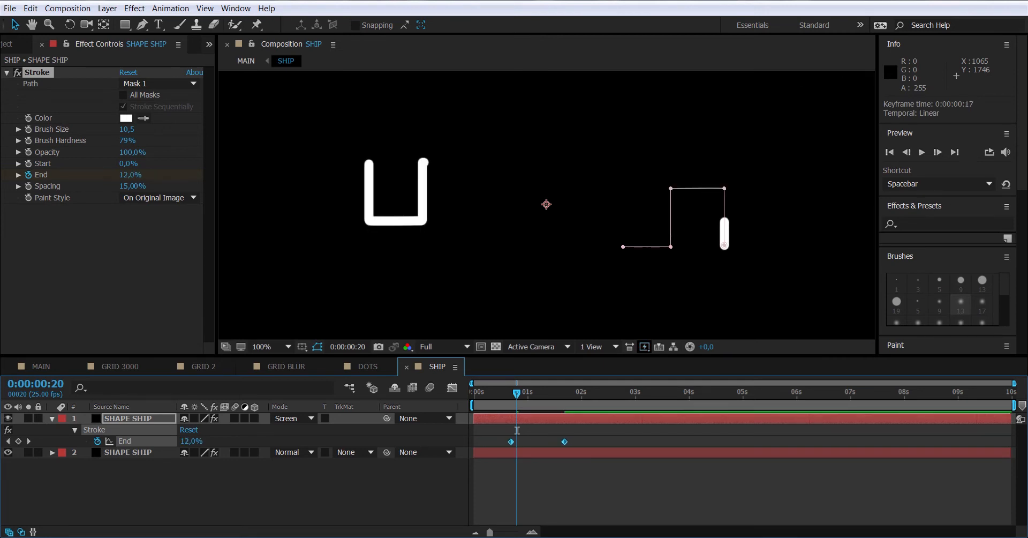
- Move the rotated copy so its line hooks into the open U of the original line
left_click(127, 418)
mouse_move(666, 218)
left_mouse_down()
mouse_move(320, 150)
mouse_move(338, 160)
left_mouse_up()
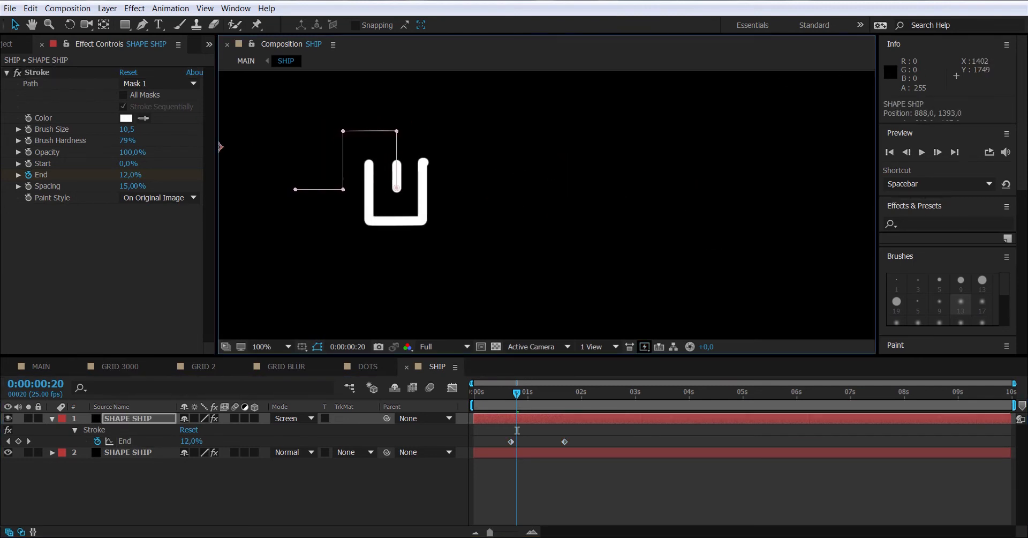
left_click_drag(517, 394, 536, 394)
left_click_drag(537, 430, 584, 430)
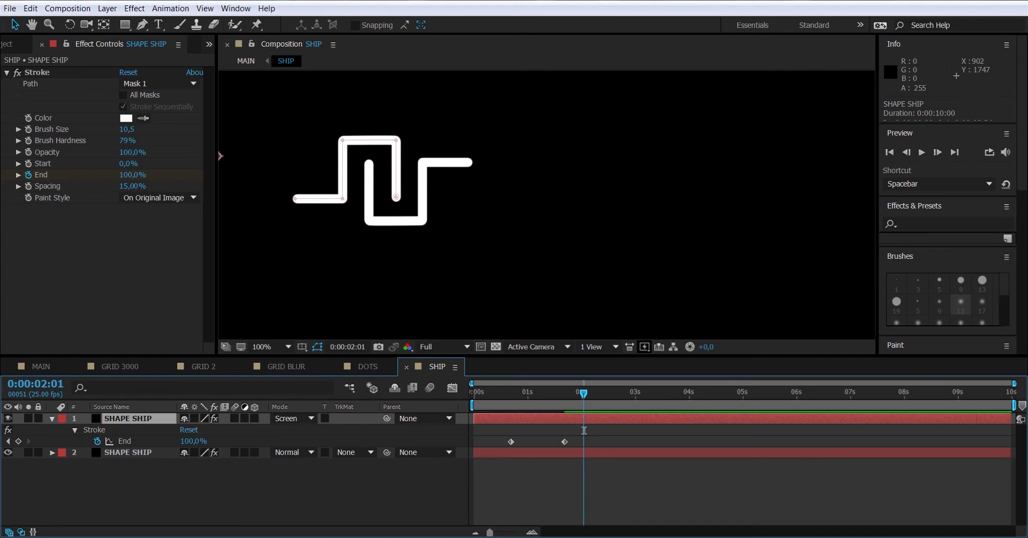
- Duplicate the rotated SHAPE SHIP layer and reveal the new copy's keyframes
left_click(31, 8)
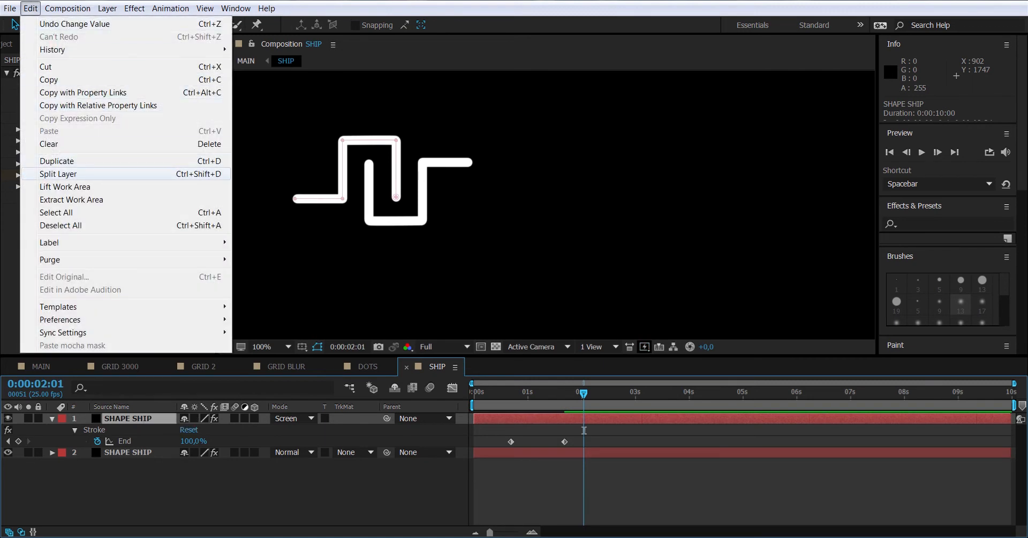
left_click(56, 160)
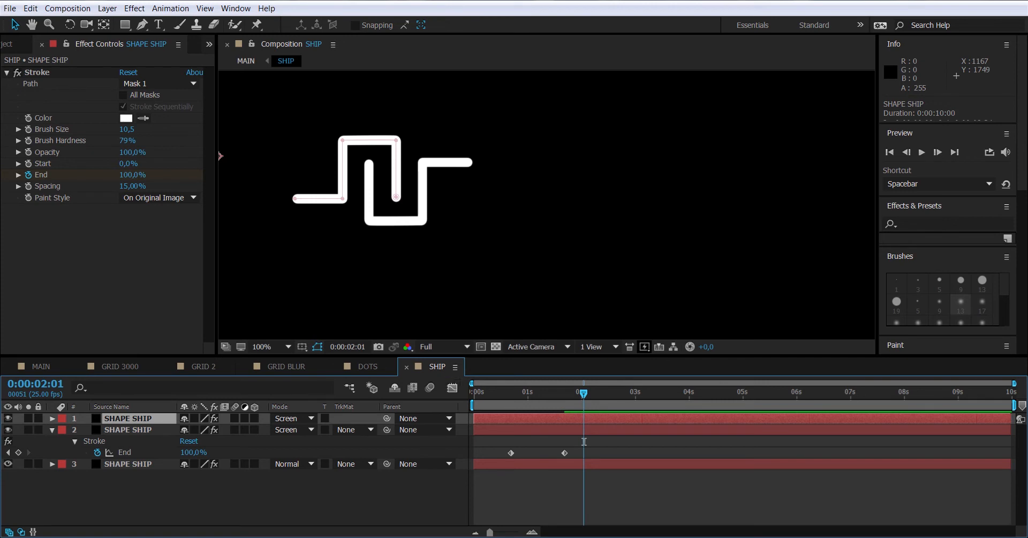
key("u")
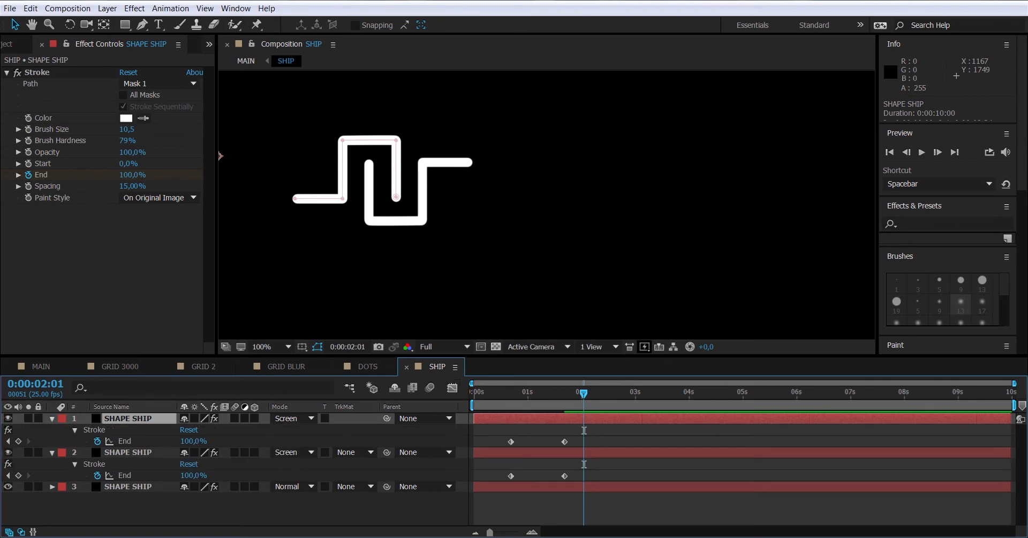
- Place the new copy to the lower right of the original line and delay its End keyframes to finish at 0:00:02:12
left_click_drag(584, 393, 537, 393)
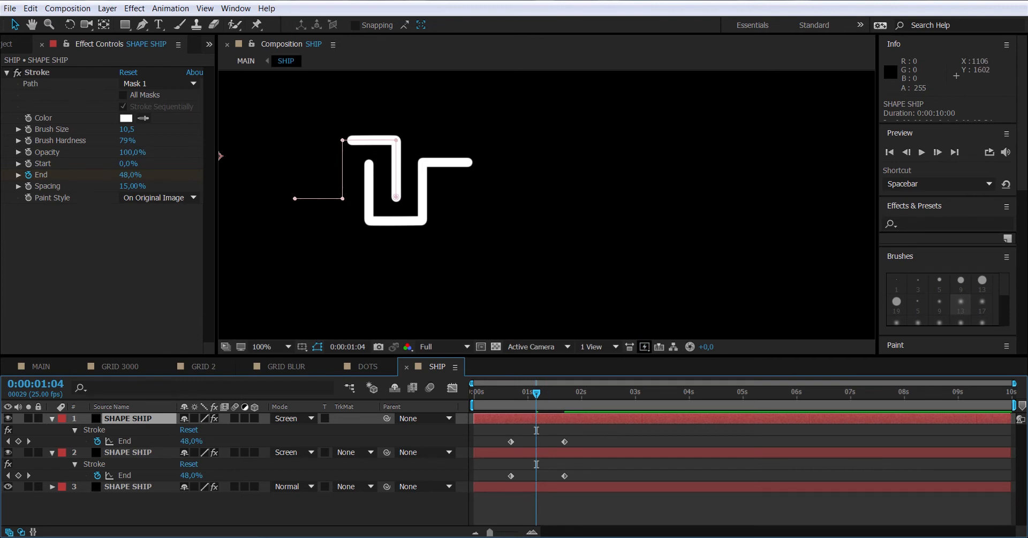
left_click_drag(220, 155, 376, 157)
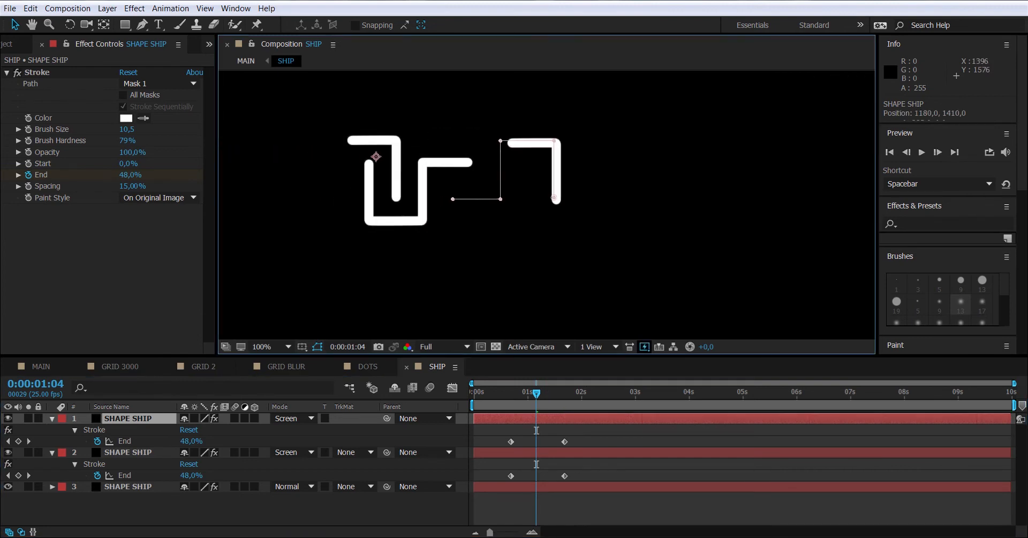
left_click_drag(492, 246, 491, 246)
left_click_drag(537, 394, 582, 393)
mouse_move(506, 243)
left_mouse_down()
mouse_move(499, 227)
mouse_move(445, 309)
mouse_move(451, 294)
mouse_move(331, 299)
mouse_move(444, 272)
mouse_move(441, 286)
left_mouse_up()
left_click(129, 418)
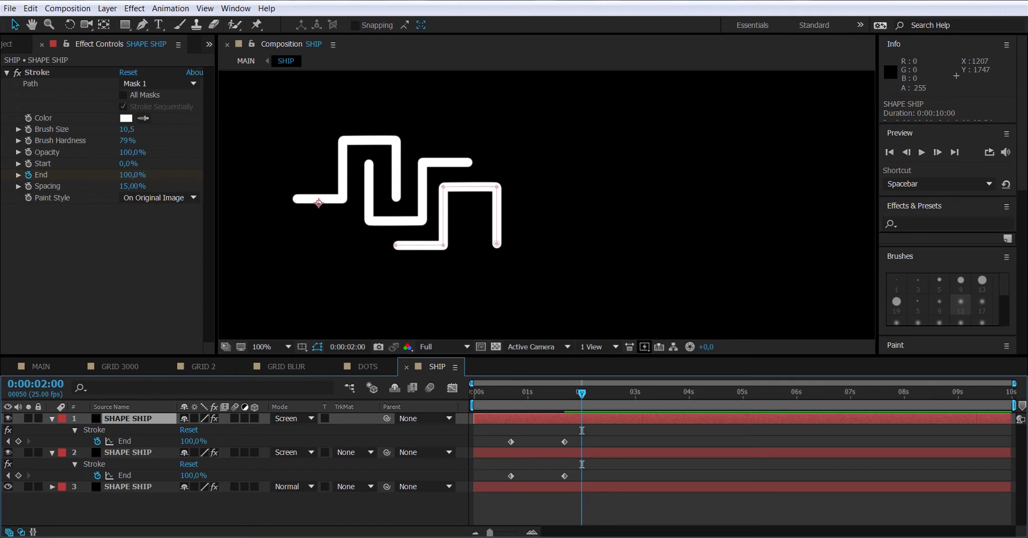
mouse_move(500, 426)
left_mouse_down()
mouse_move(573, 447)
mouse_move(607, 442)
left_mouse_up()
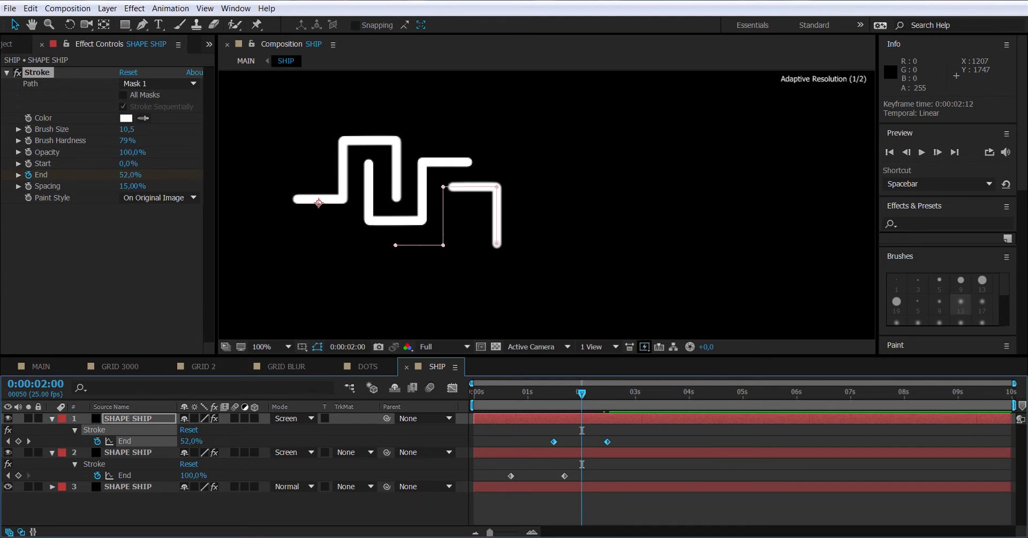
- Set the rotation of the newest SHAPE SHIP copy to 90°
left_click(62, 417)
left_click(75, 430)
left_click(75, 429)
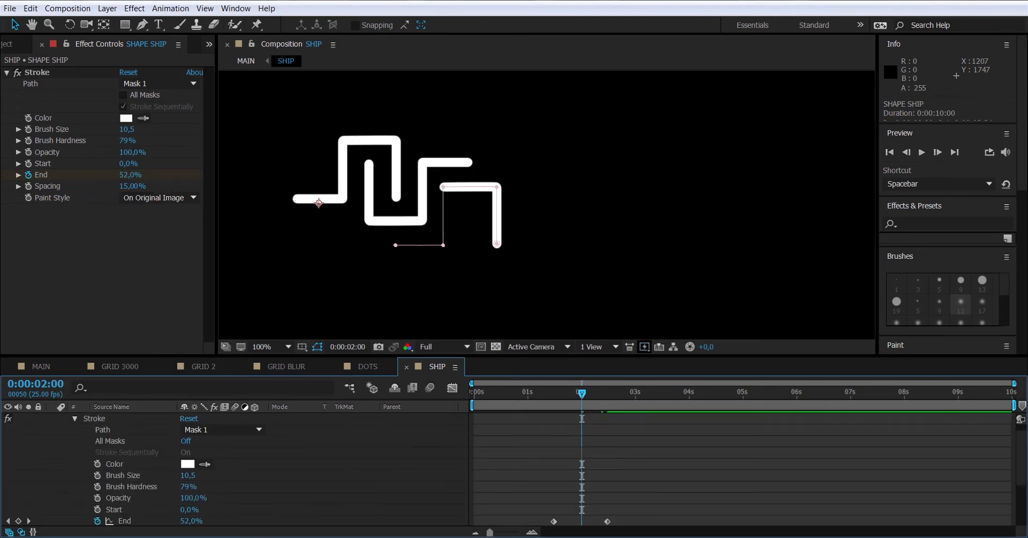
left_click(75, 418)
key("r")
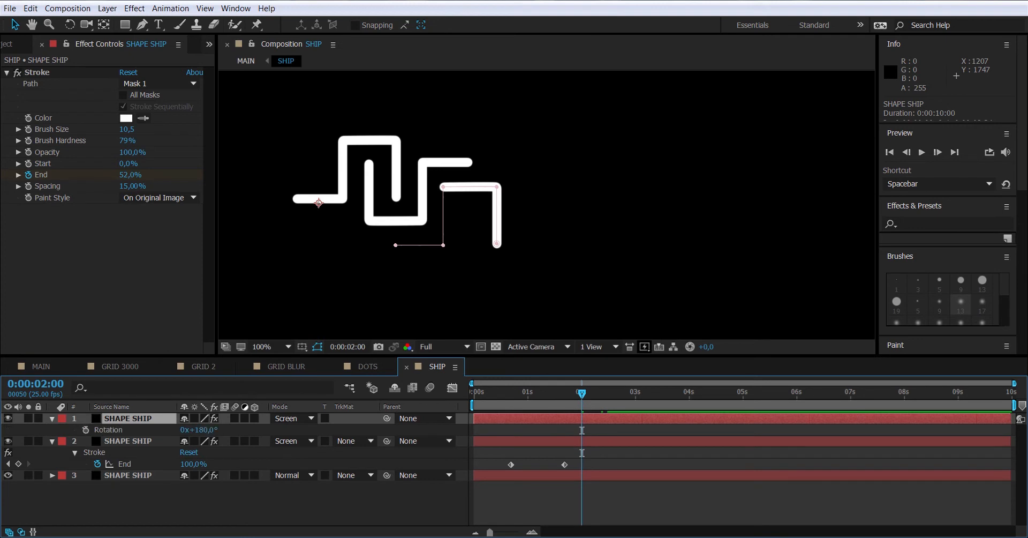
left_click_drag(200, 429, 159, 429)
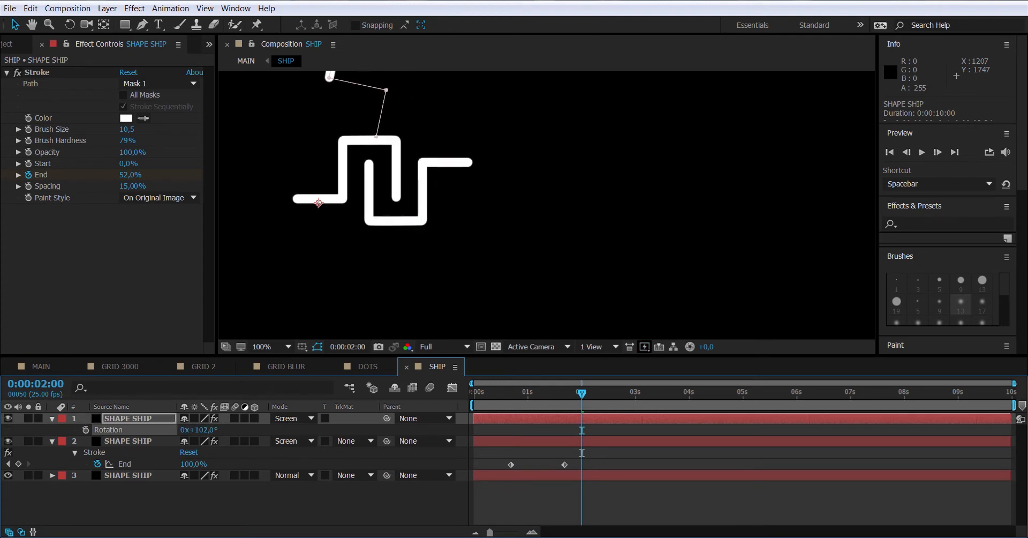
left_click(200, 430)
type("90")
key("Return")
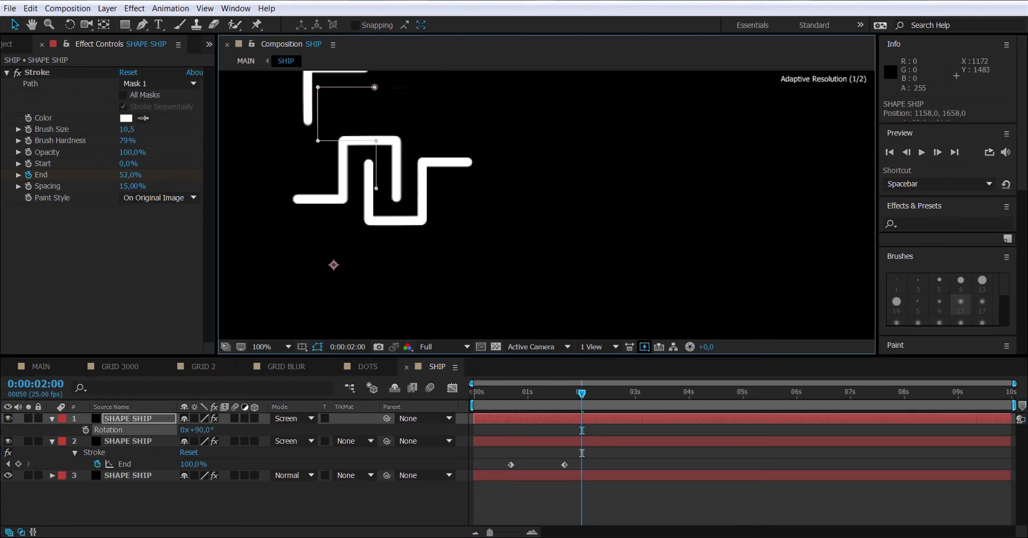
- Move the 90° copy to the left of the other lines so it wraps around the second line's left end
key("space")
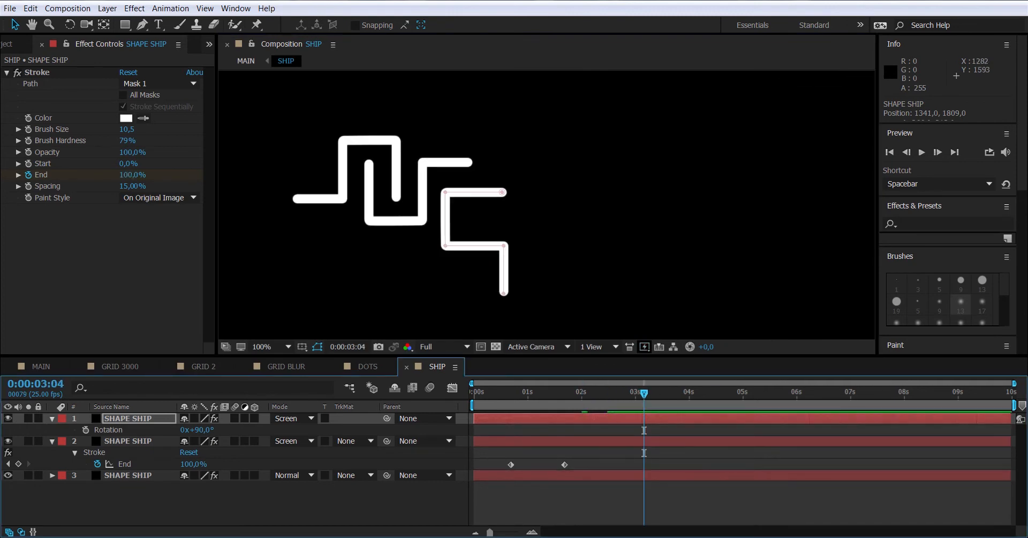
mouse_move(312, 226)
left_mouse_down()
mouse_move(286, 227)
mouse_move(297, 222)
left_mouse_up()
left_click_drag(493, 394, 616, 393)
left_click(455, 501)
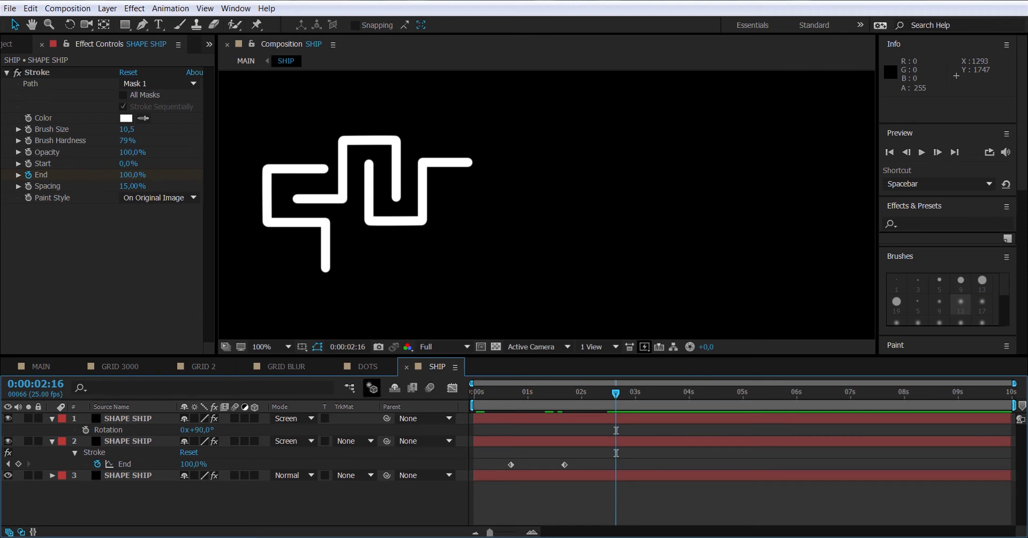
- Switch to the MAIN composition and hide the SHIP, DOTS, GRID BLUR and GRID 2 layers
left_click(40, 366)
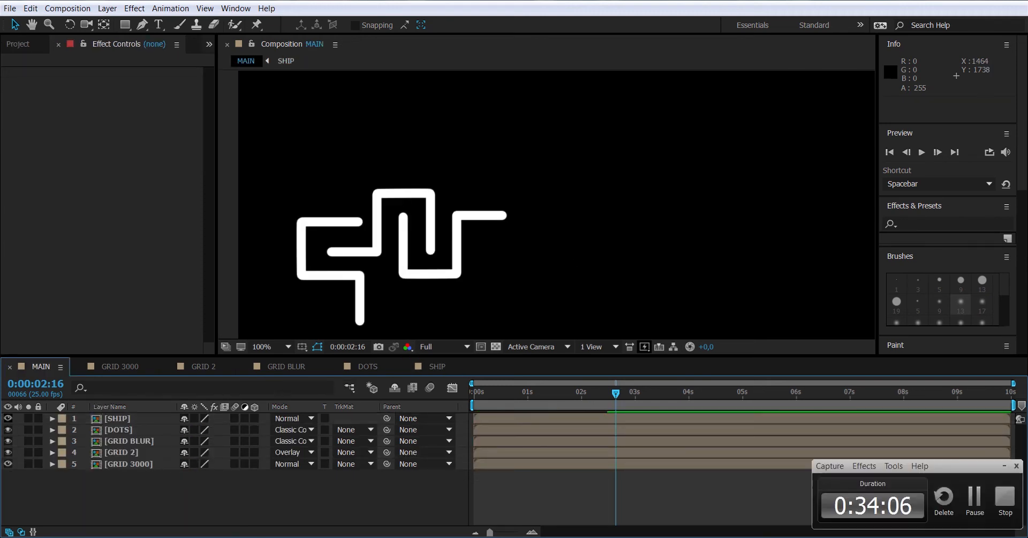
left_click_drag(8, 418, 8, 453)
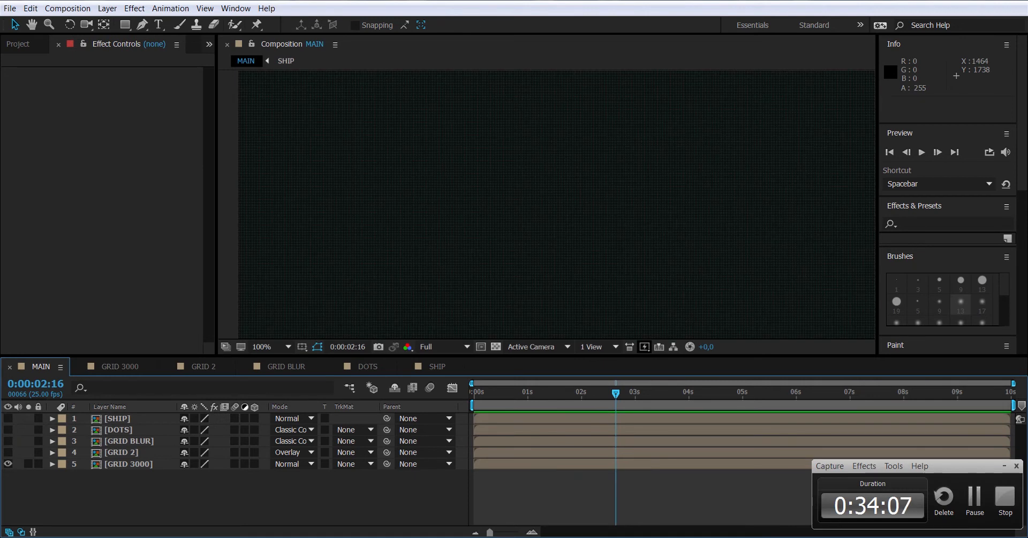
- Duplicate the GRID 3000 layer and bring the copy to the top of the layer stack
left_click(581, 257)
key("alt+e")
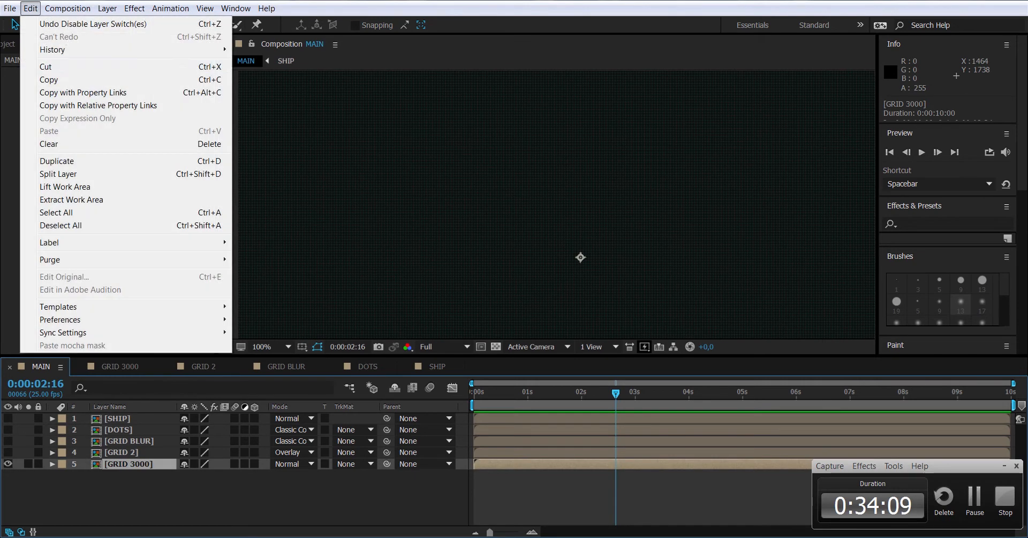
left_click(57, 161)
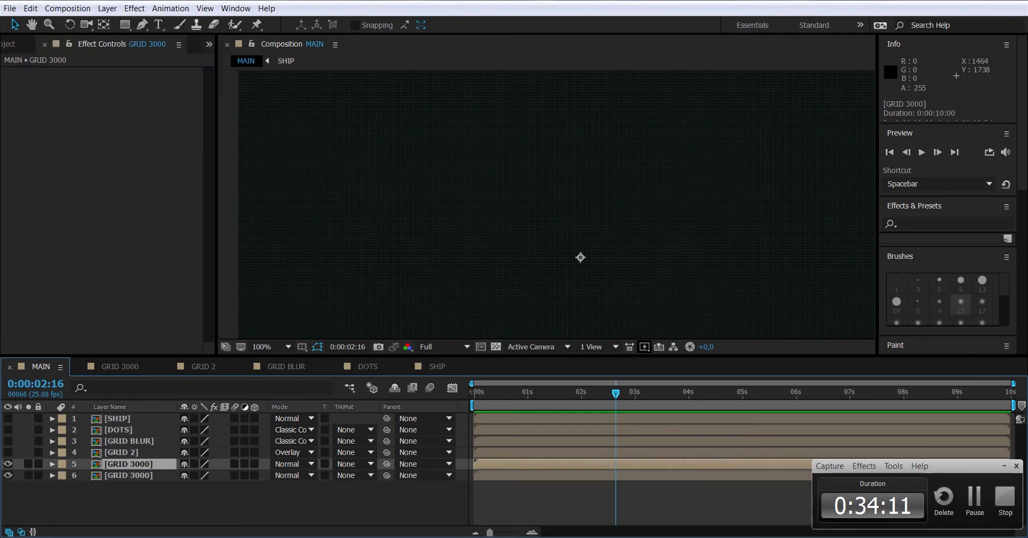
key("ctrl+shift+bracketright")
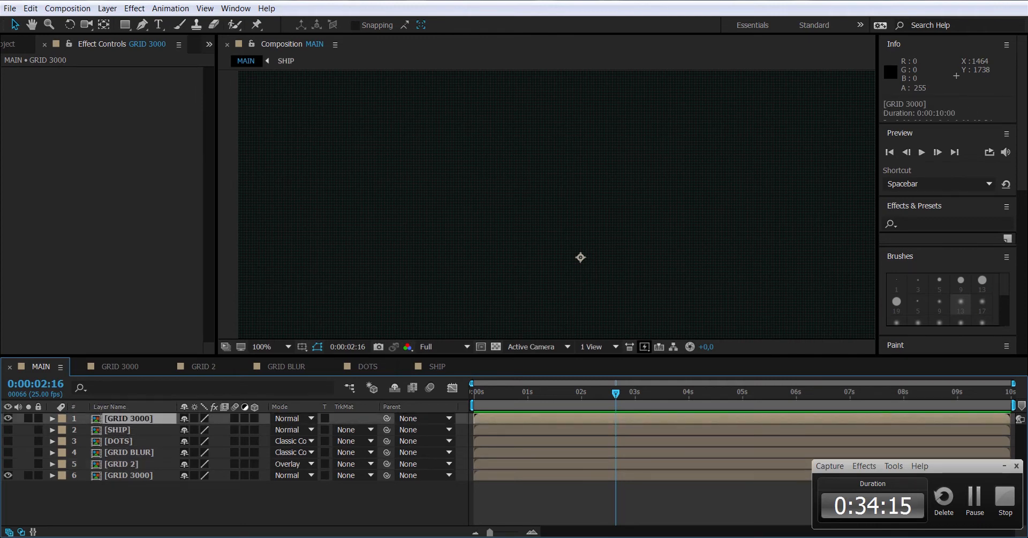
- Rename the top grid copy GRID MATTE and show the SHIP, DOTS, GRID BLUR and GRID 2 layers again
key("Return")
type("GRI")
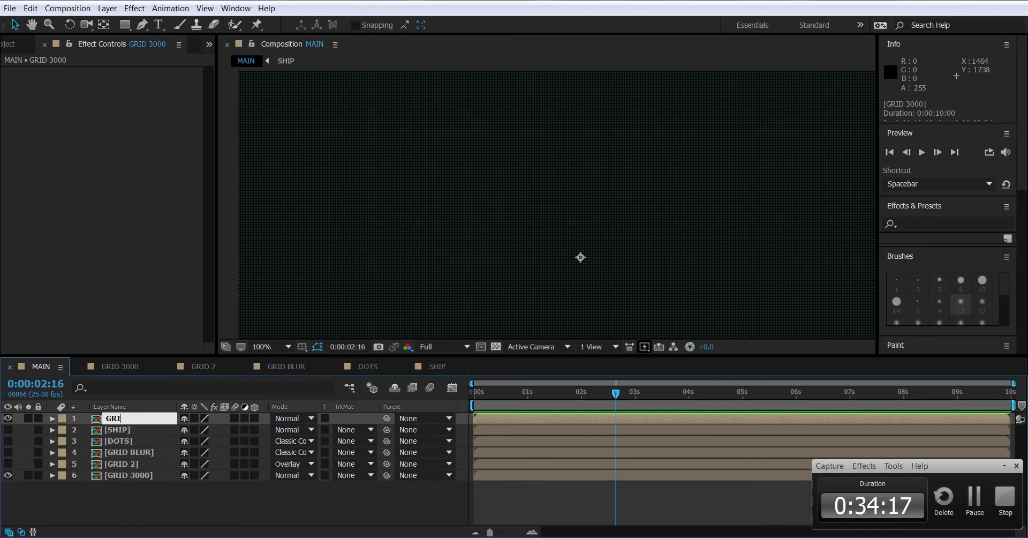
type("D MATTE")
left_click_drag(9, 430, 8, 464)
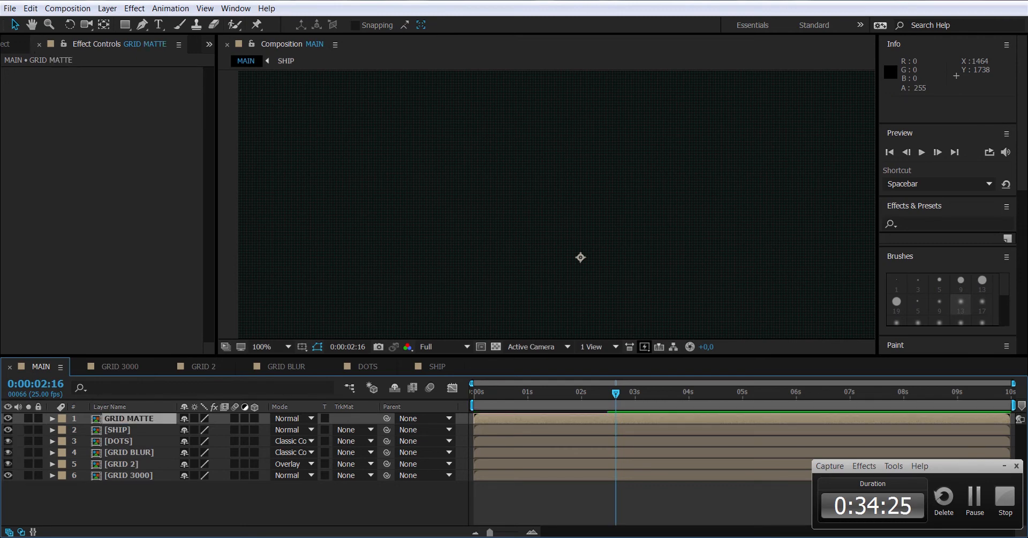
- Set the SHIP layer's track matte to Luma Matte "GRID MATTE"
left_click(353, 429)
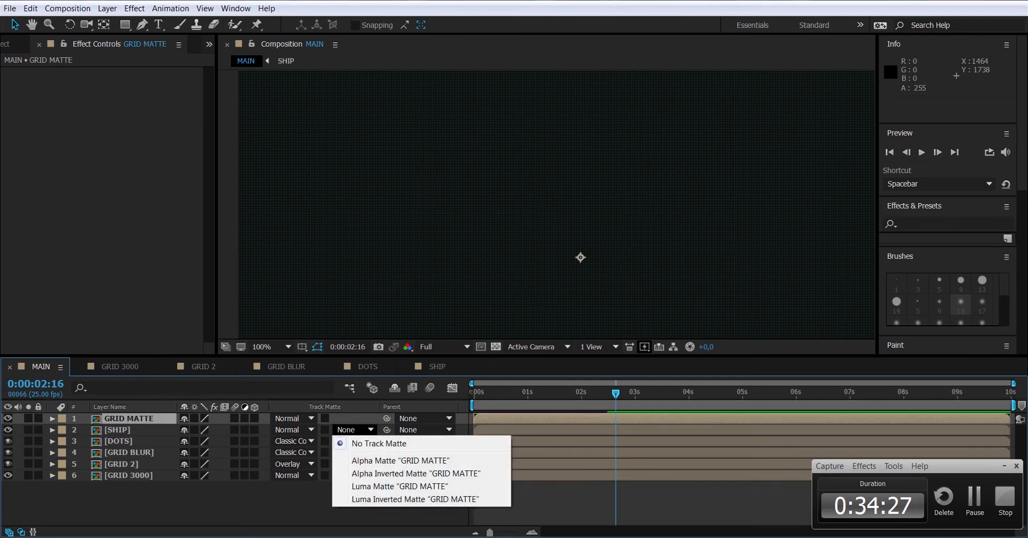
left_click(128, 429)
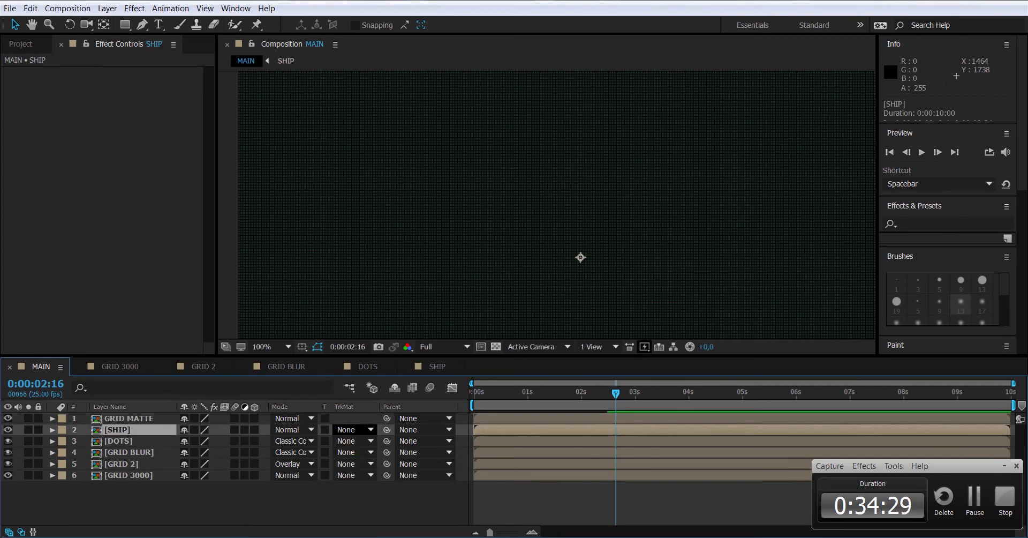
left_click(354, 430)
left_click(399, 486)
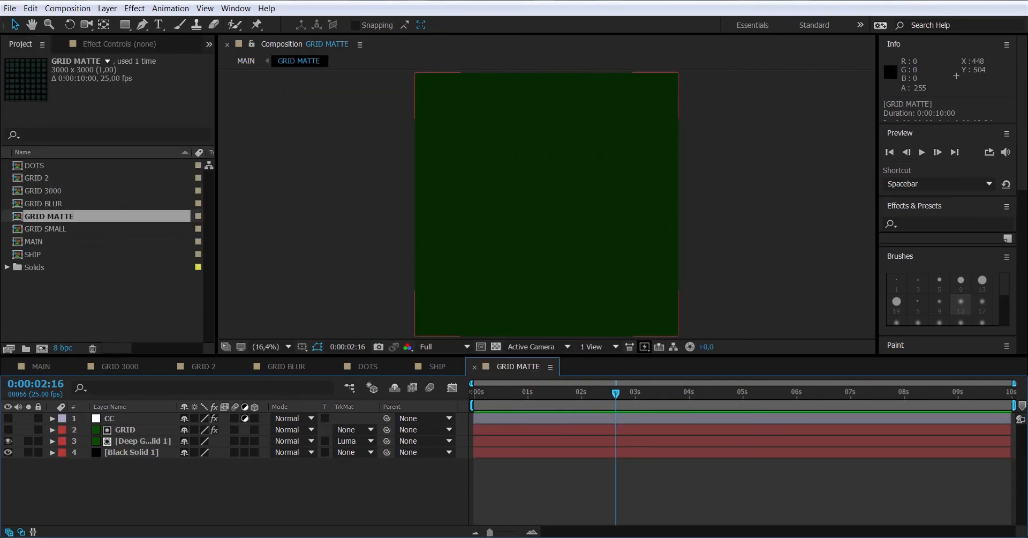
- Change the Deep Green Solid 1 layer's solid colour to white (FFFFFF) in the GRID MATTE composition as a new solid
left_click(143, 441)
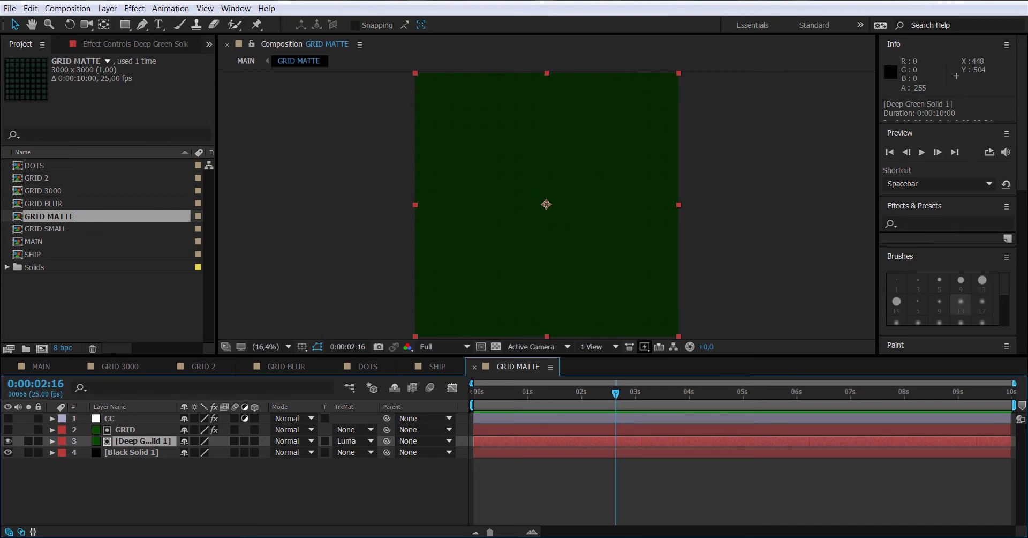
key("F3")
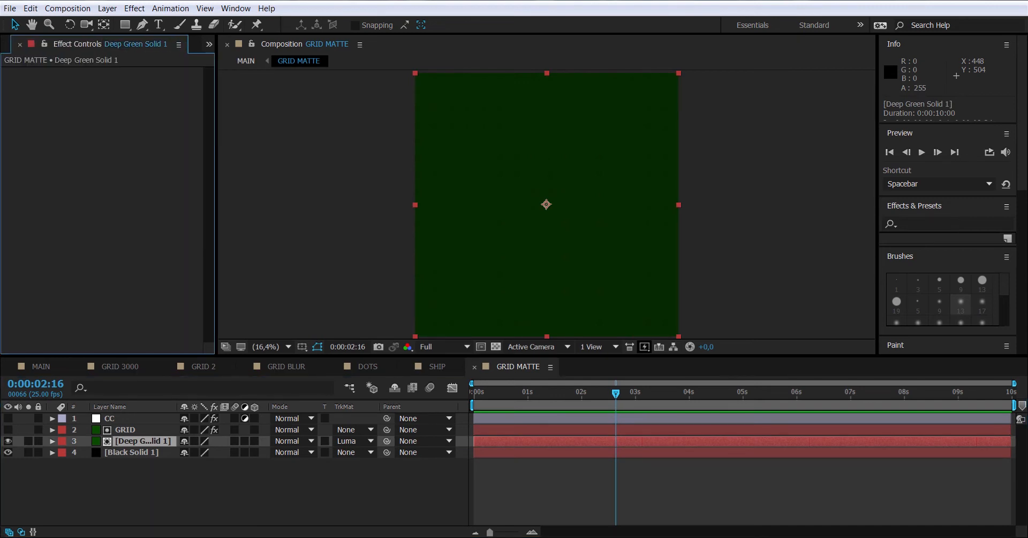
left_click(143, 441)
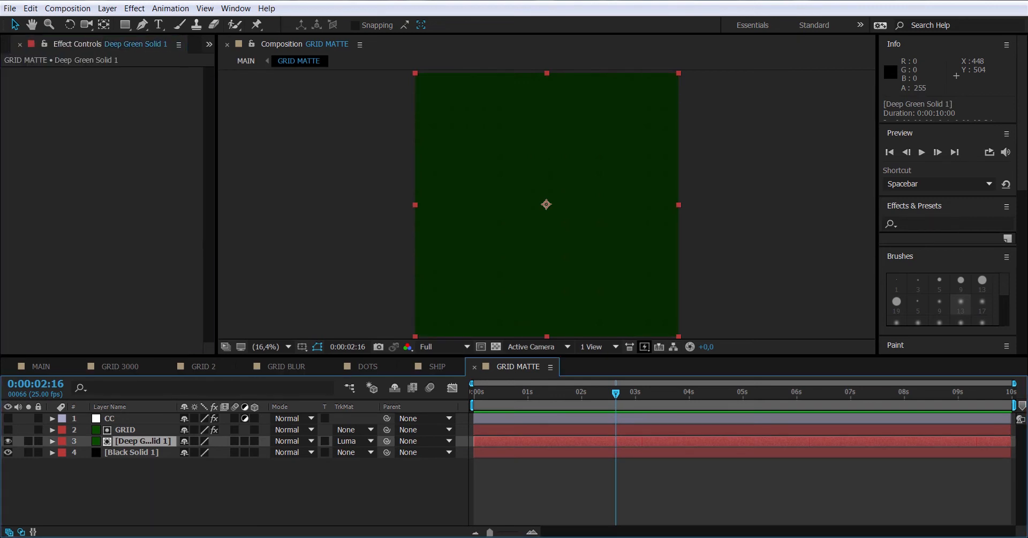
left_click(107, 8)
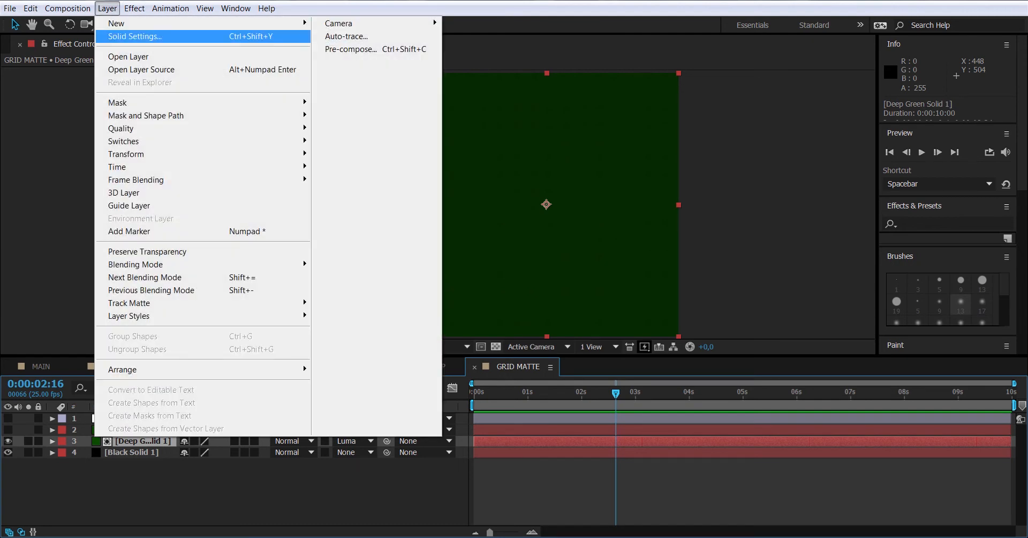
left_click(133, 36)
left_click(145, 219)
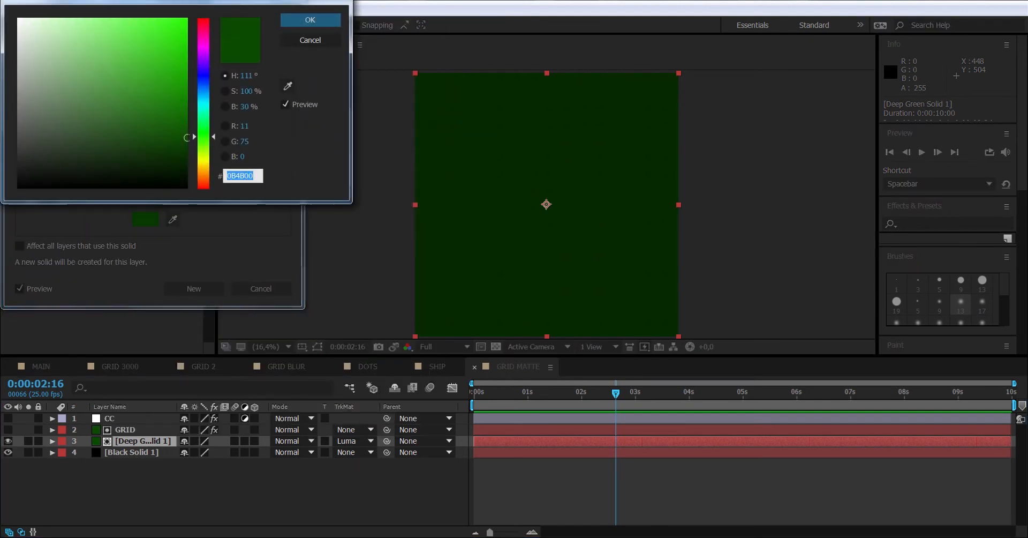
left_click_drag(33, 34, 18, 18)
key("Return")
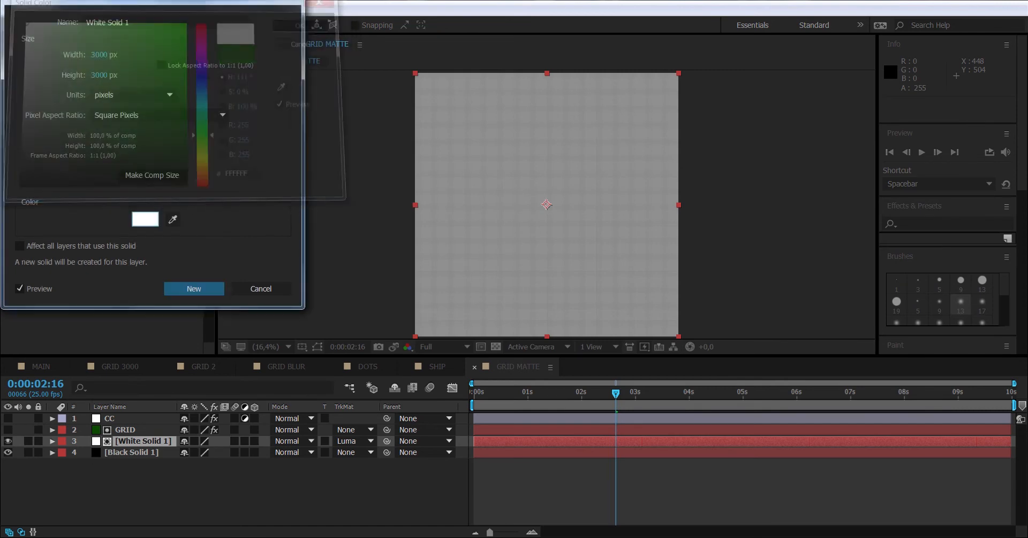
key("Return")
- Change the GRID layer's solid colour to white (FFFFFF) as a new solid
left_click(125, 430)
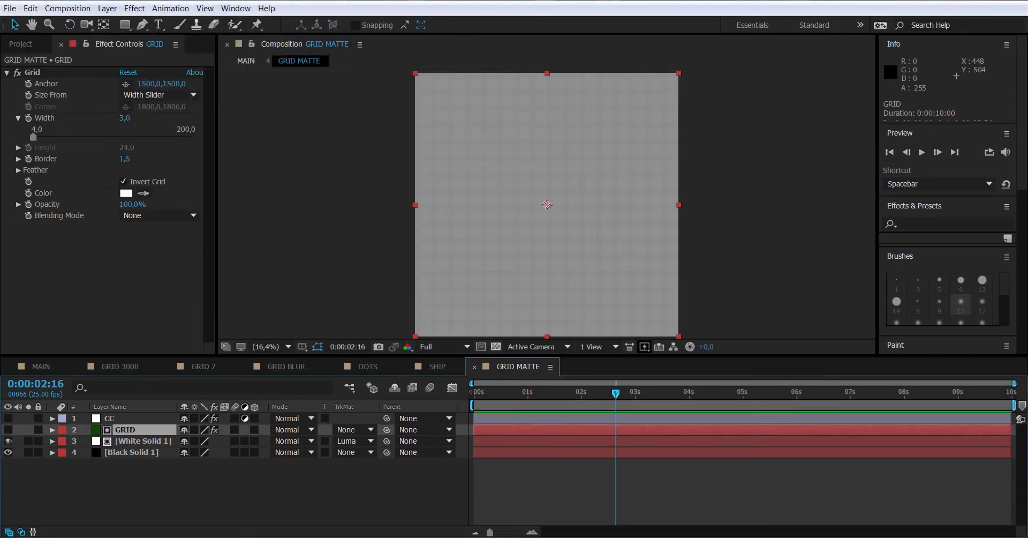
left_click(108, 8)
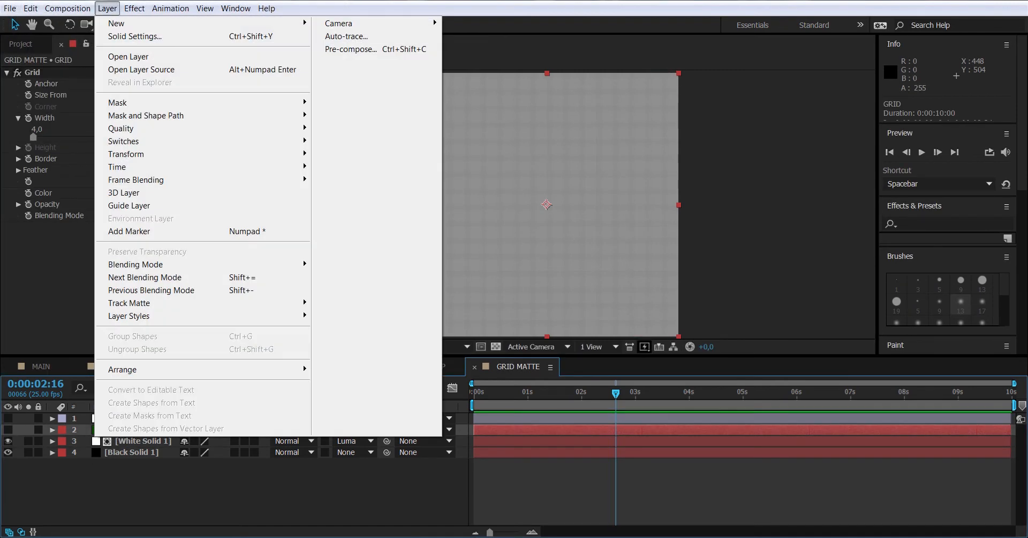
left_click(177, 32)
left_click(145, 218)
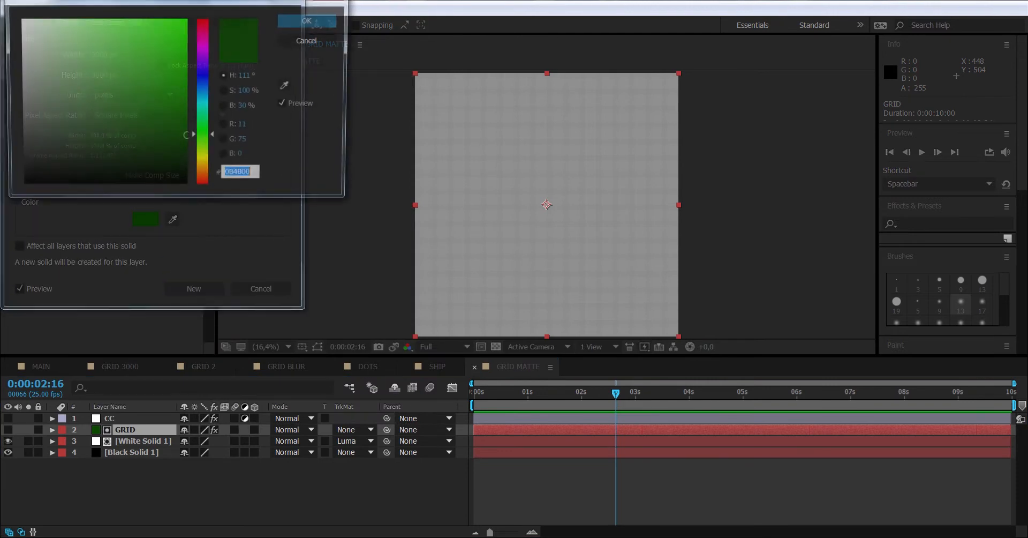
left_click(46, 26)
left_click_drag(46, 25, 18, 18)
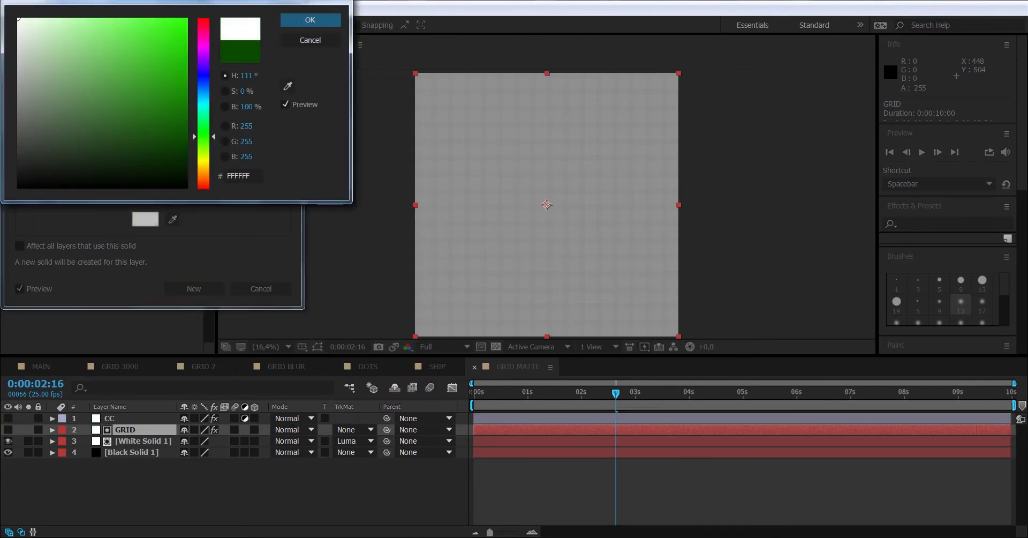
left_click(310, 20)
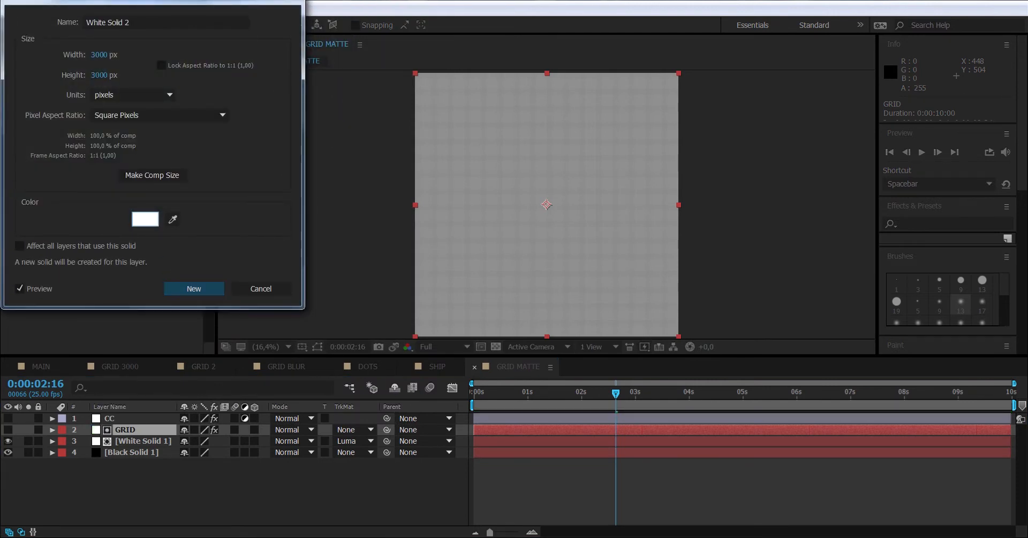
left_click(194, 289)
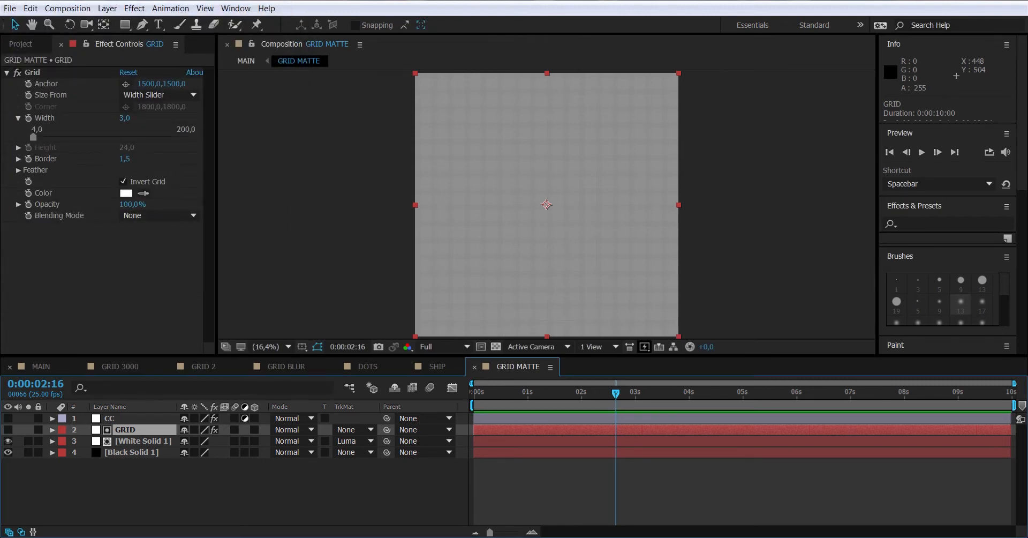
- Switch to the MAIN composition and set the SHIP layer's track matte to Luma Inverted Matte "GRID MATTE"
left_click(41, 366)
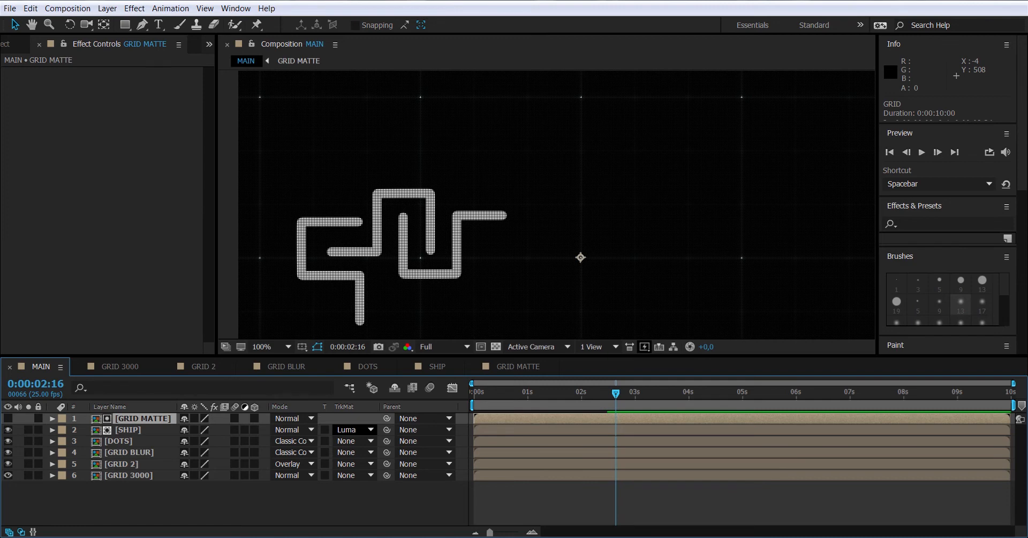
left_click(354, 429)
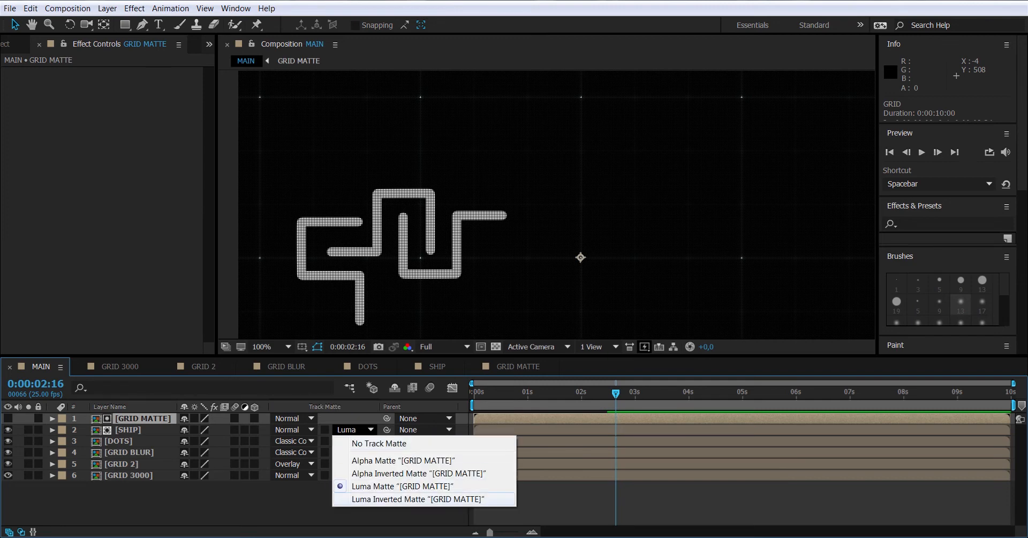
left_click(375, 498)
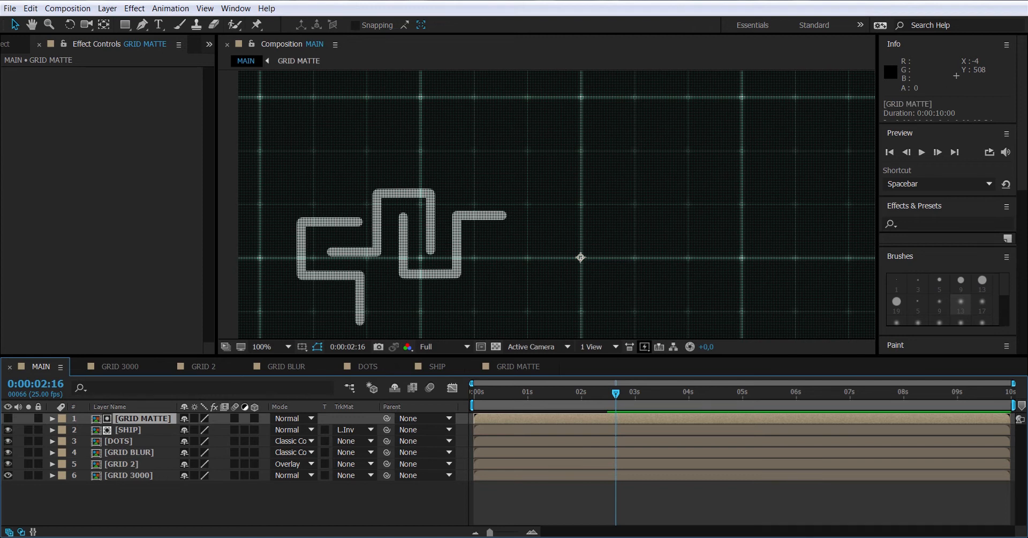
- Duplicate the SHIP composition in the project and rename the copy SHIP BLUR
key("ctrl+0")
left_click(34, 255)
left_click(31, 9)
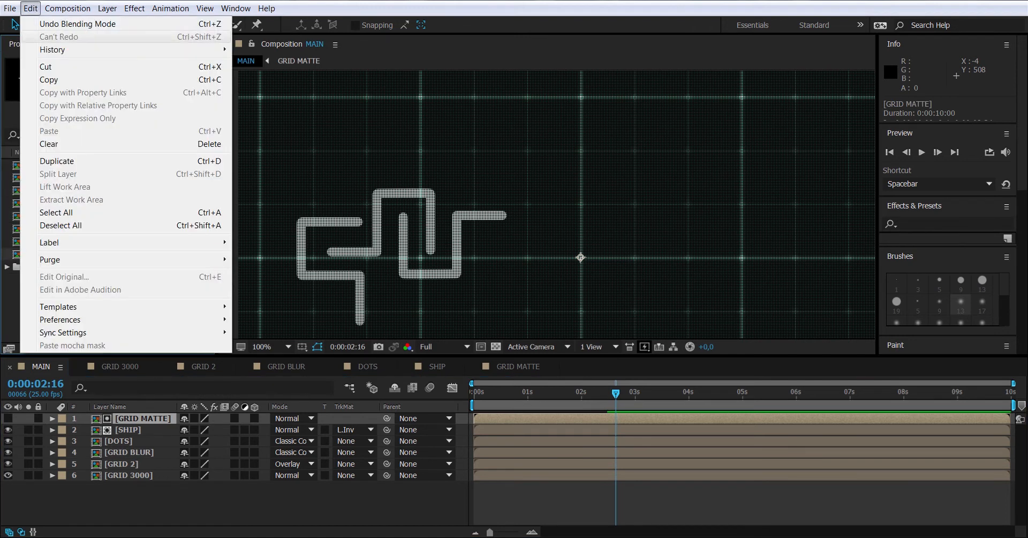
left_click(57, 160)
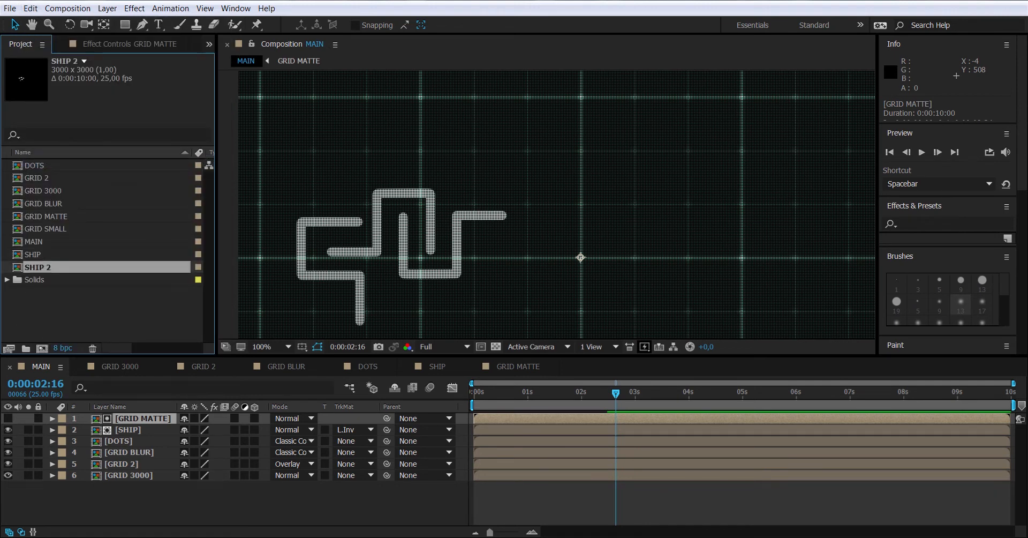
key("Return")
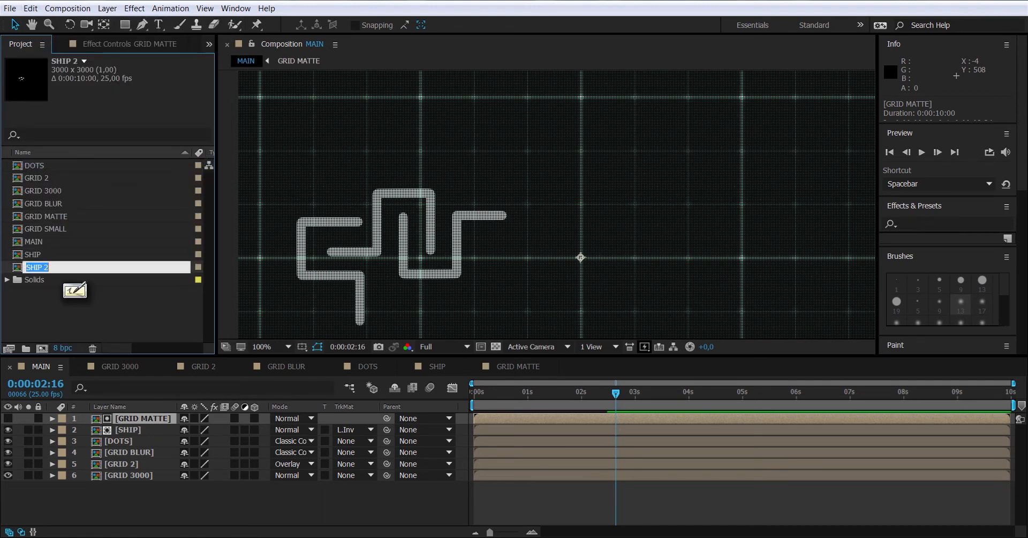
type("SHI")
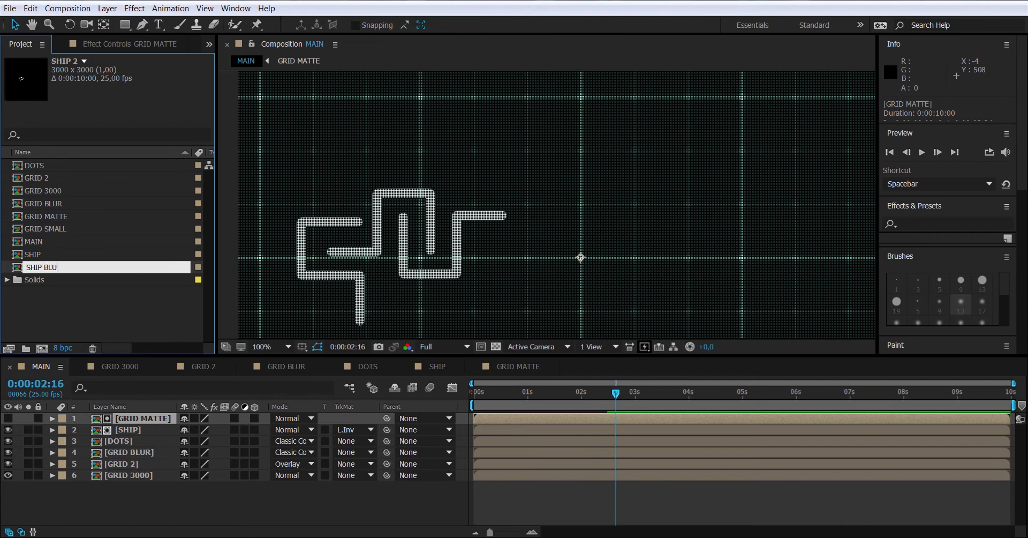
key("Return")
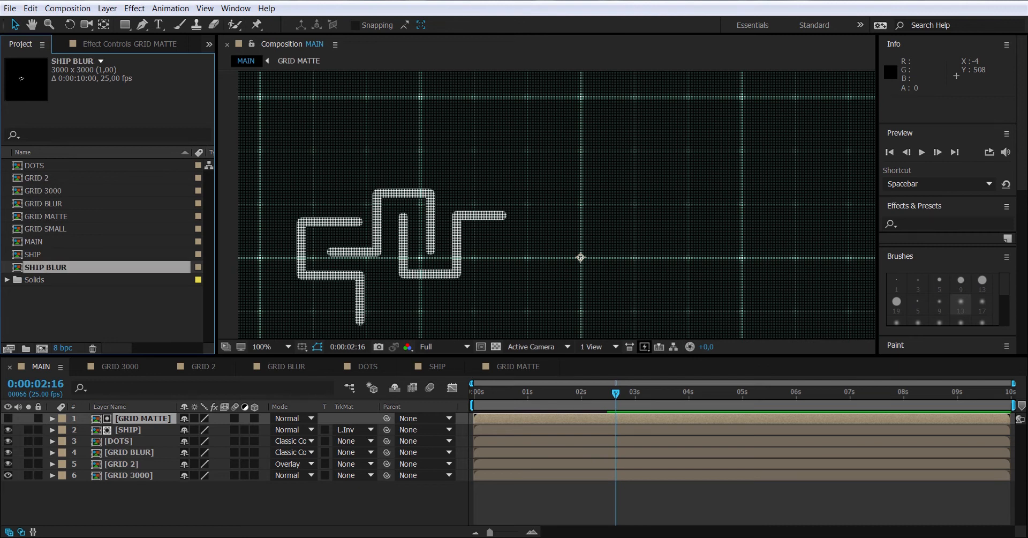
- Add SHIP BLUR at the top of the MAIN layer stack and place a duplicate of the GRID MATTE layer above it
left_click_drag(45, 267, 126, 416)
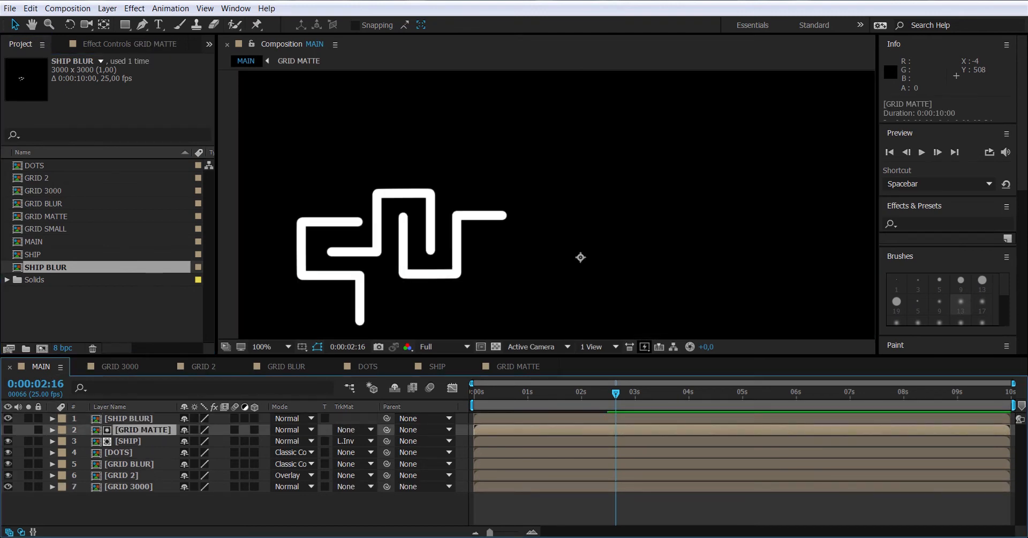
left_click(31, 8)
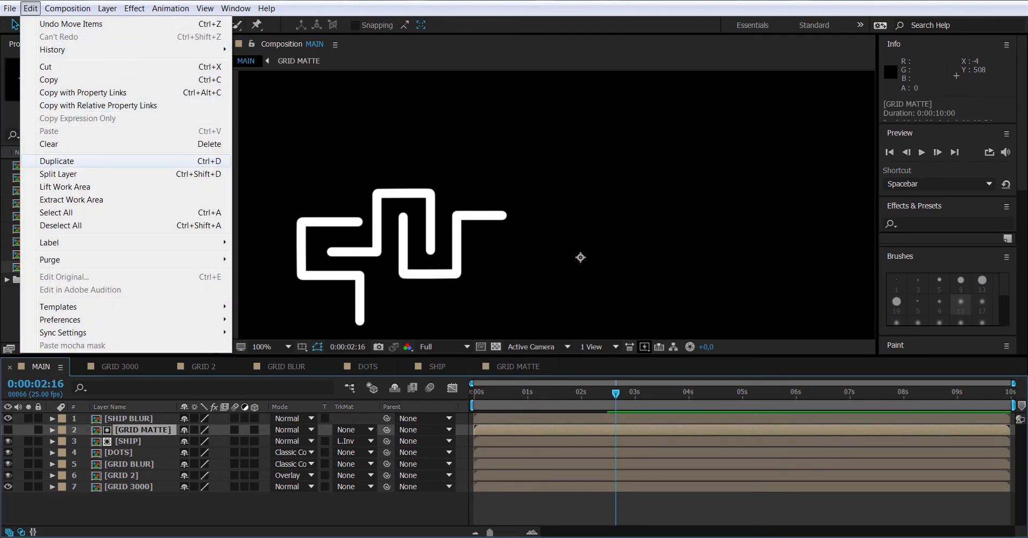
left_click(57, 161)
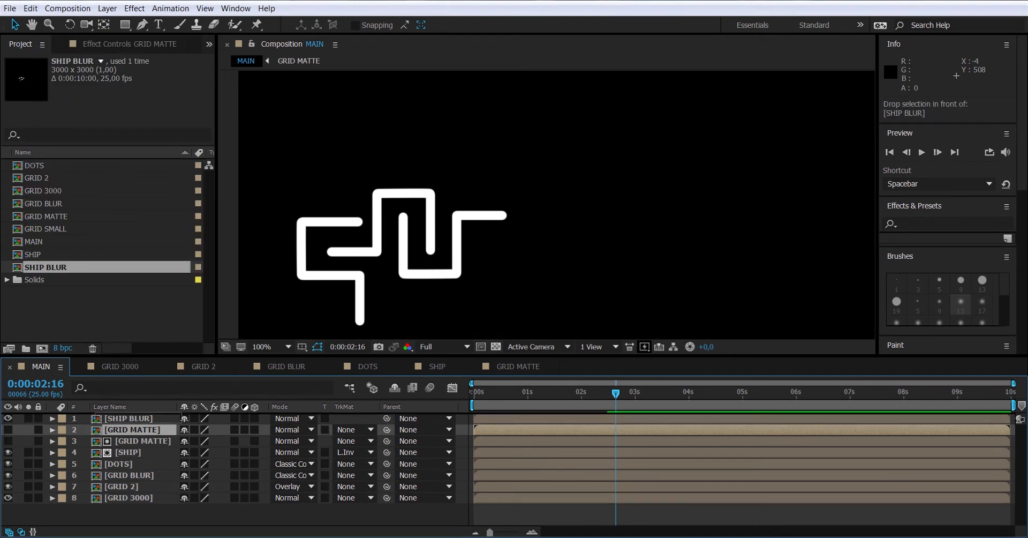
key("ctrl+bracketright")
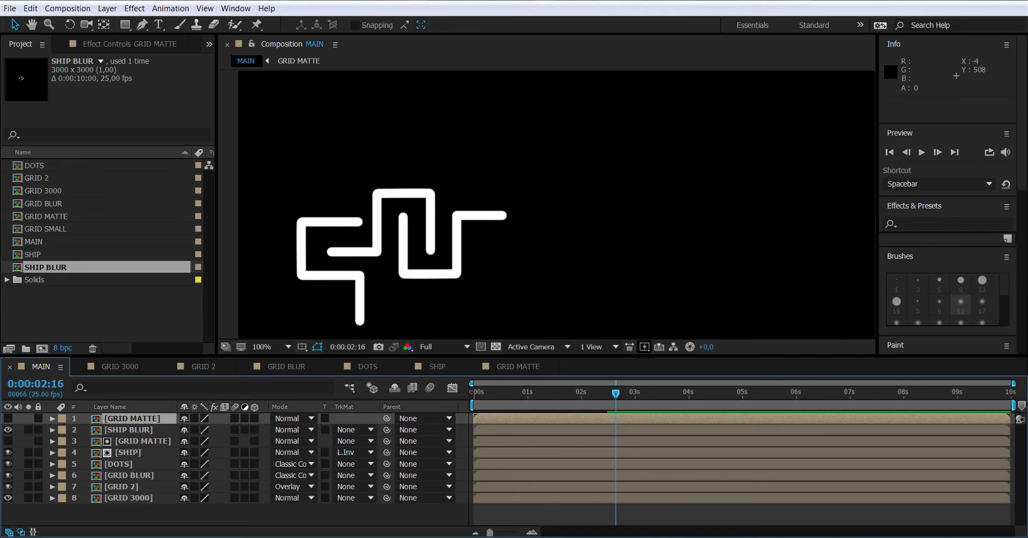
- Set the SHIP BLUR layer's track matte to Luma Inverted Matte "GRID MATTE"
left_click(129, 429)
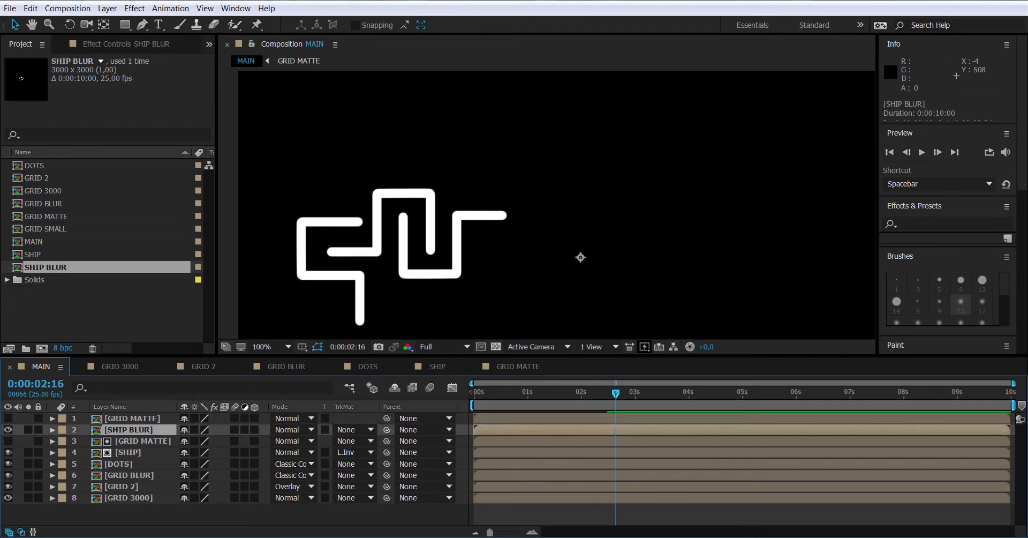
left_click(356, 430)
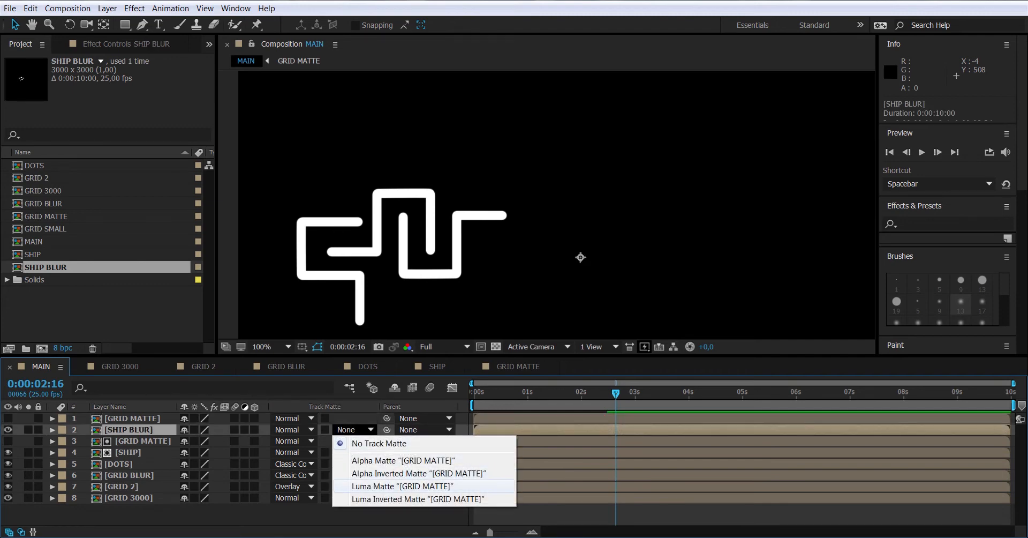
left_click(417, 499)
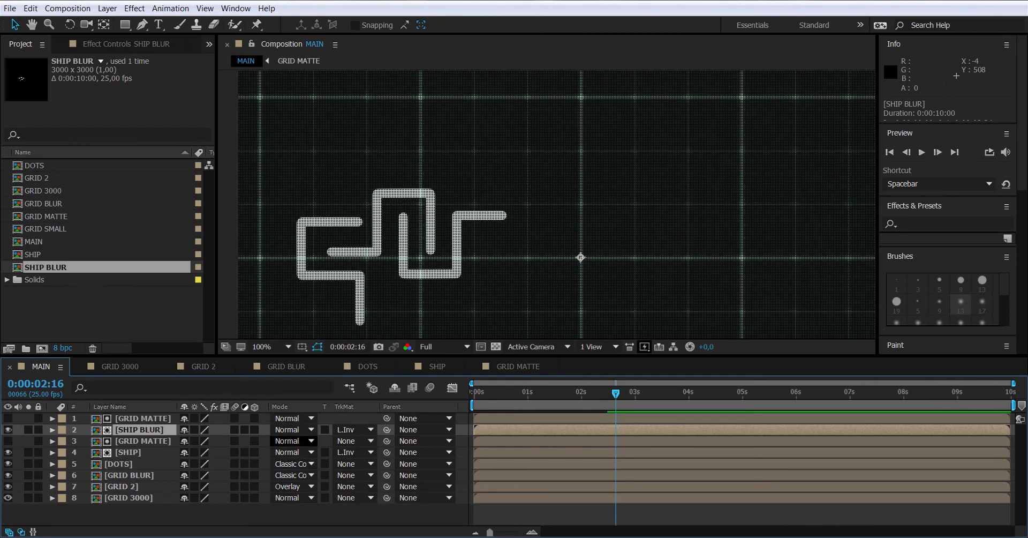
- Open the SHIP BLUR composition and add an adjustment layer named BLUR above the SHAPE SHIP layers
double_click(140, 429)
left_click(52, 419)
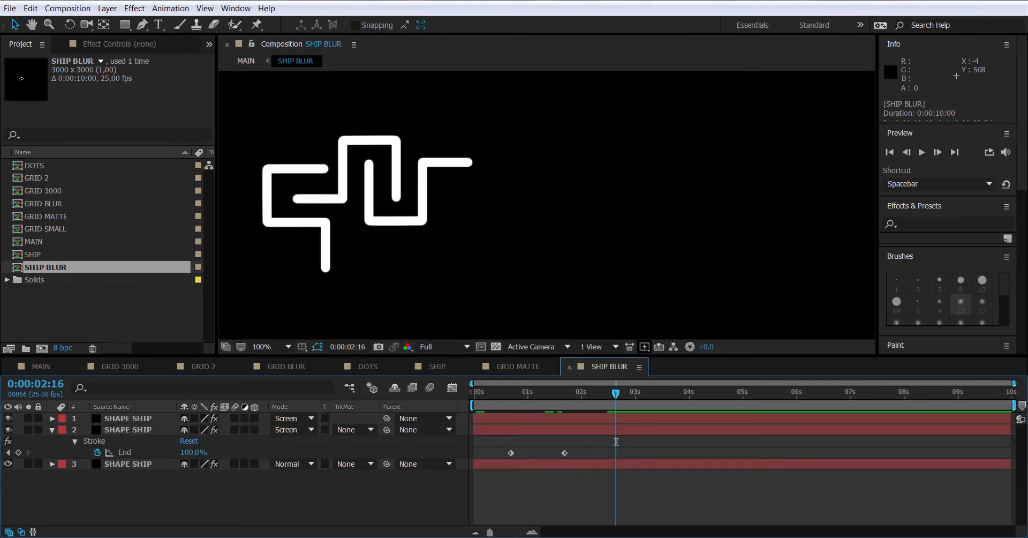
left_click(52, 430)
left_click(107, 9)
mouse_move(116, 23)
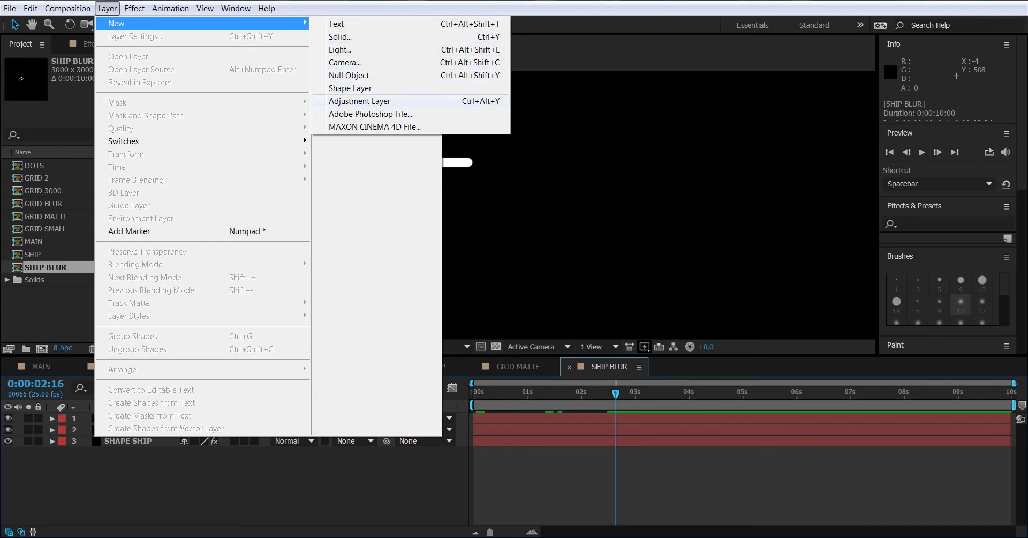
left_click(359, 101)
key("Return")
type("BLUR")
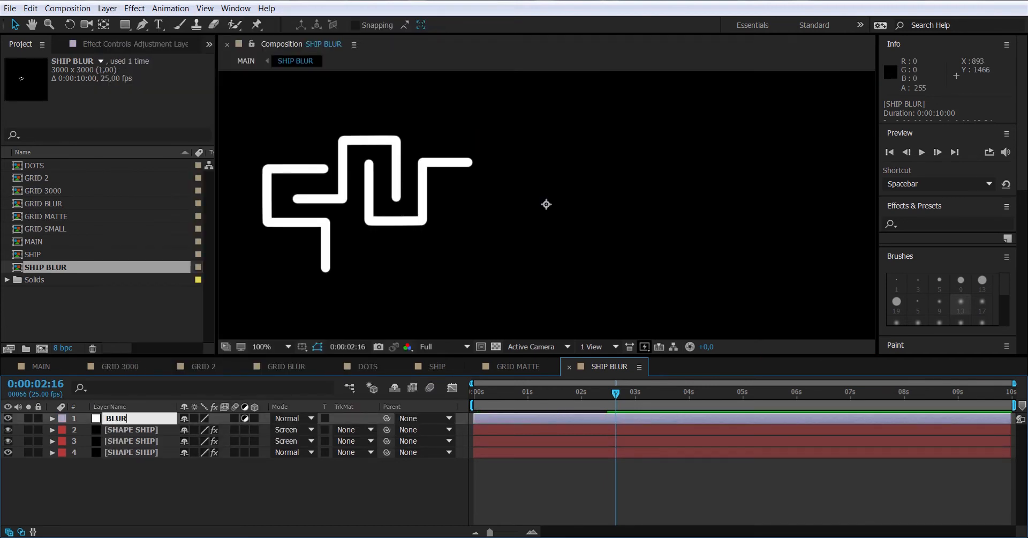
key("Return")
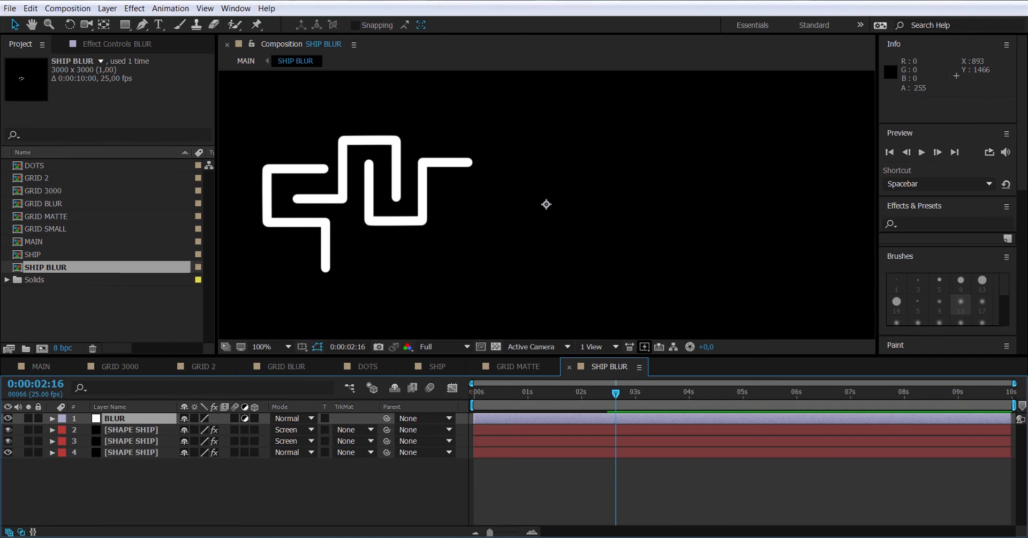
- Apply Fast Blur to the BLUR layer with Repeat Edge Pixels enabled and a raised Blurriness, and return to the MAIN composition
right_click(148, 418)
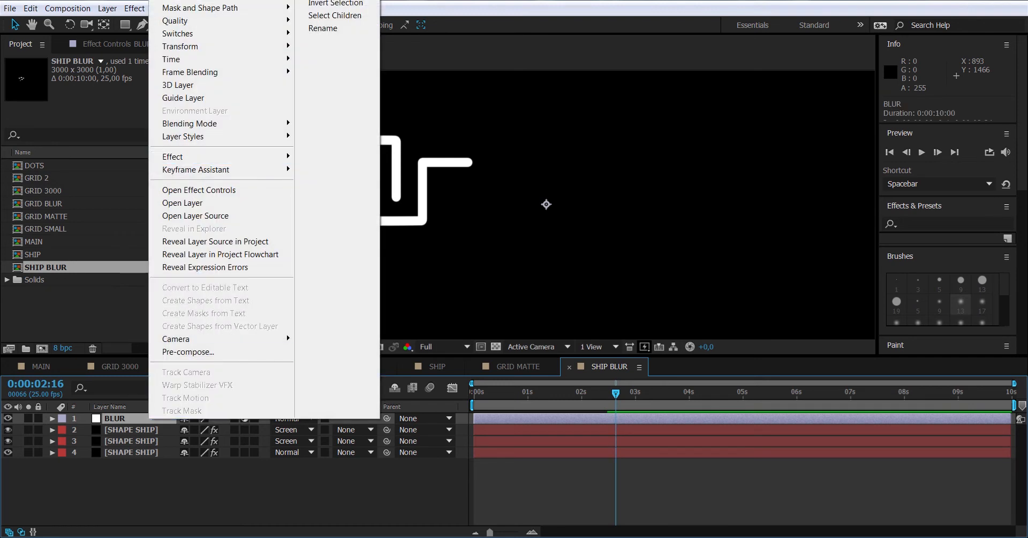
mouse_move(172, 156)
mouse_move(375, 195)
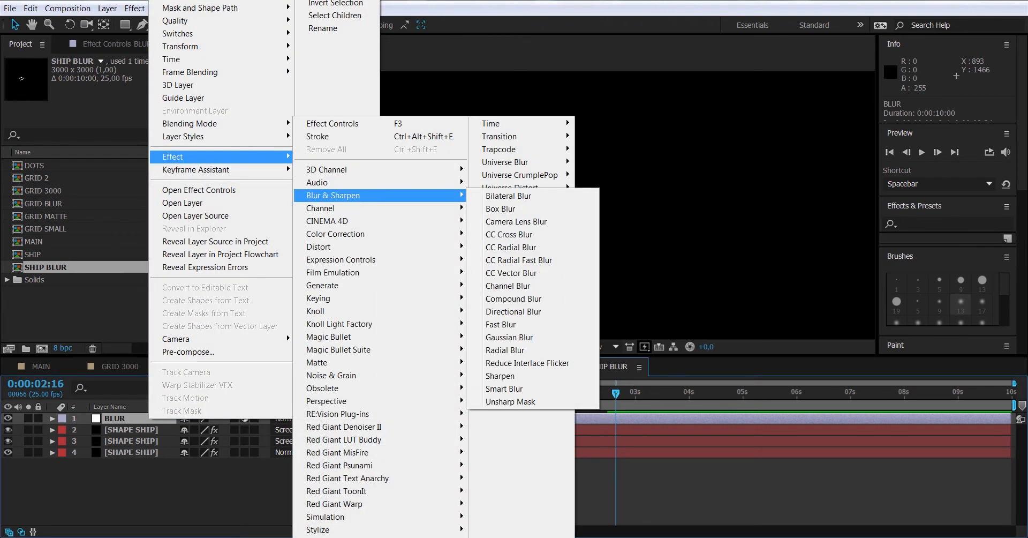
left_click(501, 324)
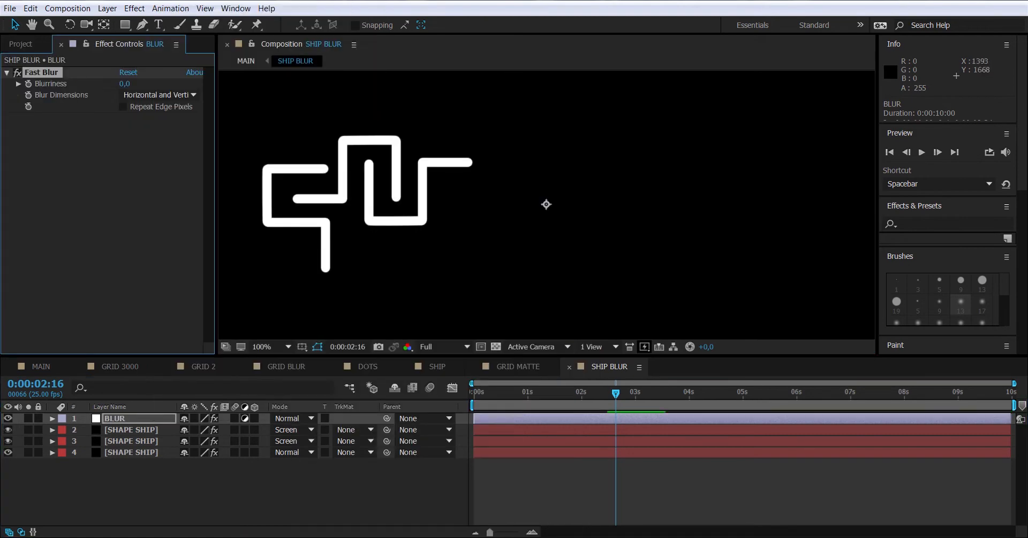
left_click(124, 107)
left_click_drag(124, 83, 128, 84)
left_click(41, 367)
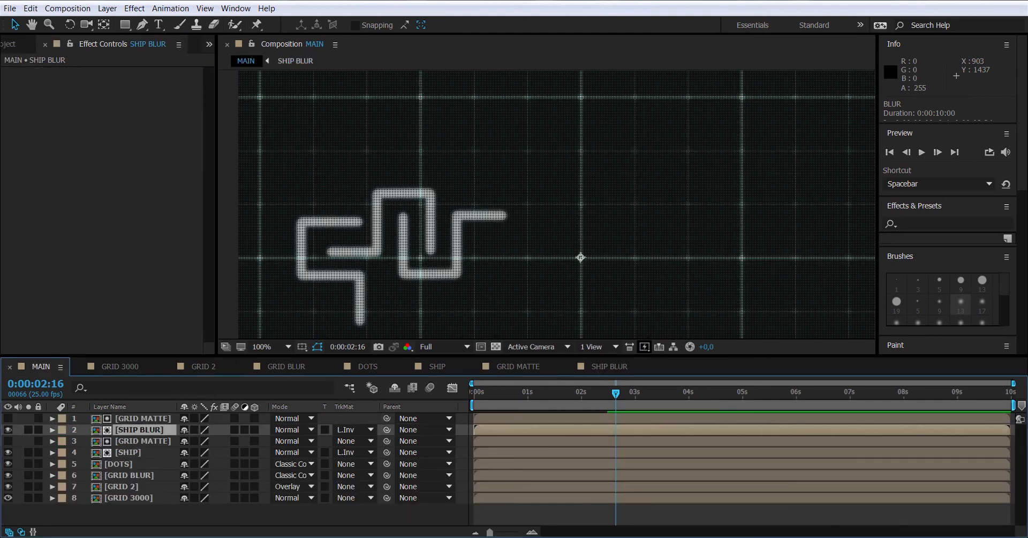
- In MAIN, set the SHIP BLUR layer's blending mode to Screen and the SHIP layer's blending mode to Normal
left_click(292, 430)
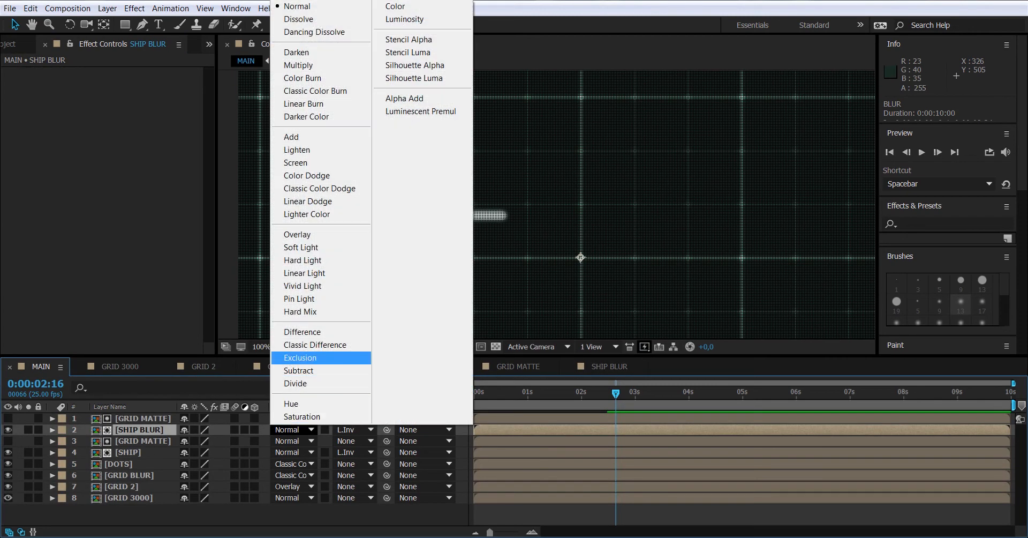
left_click(296, 162)
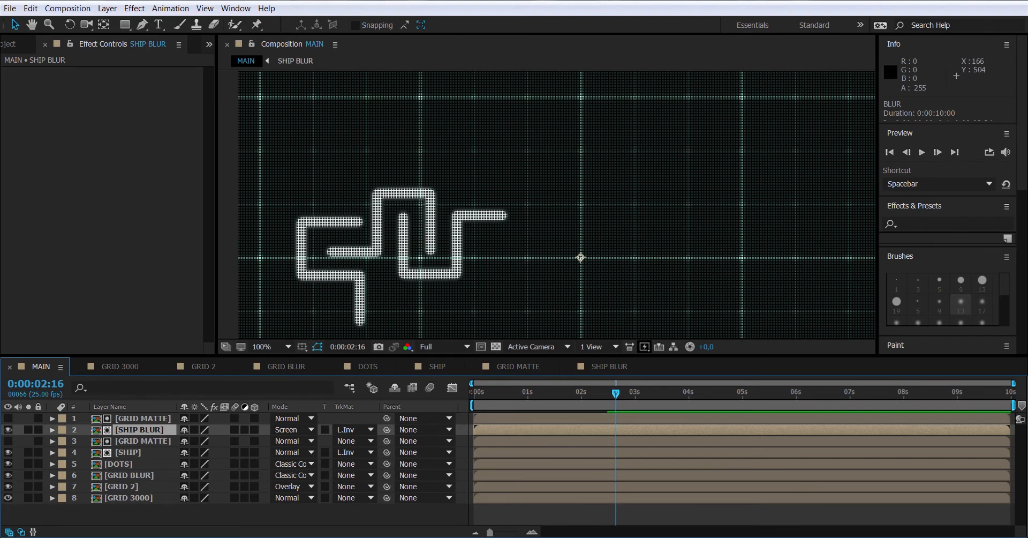
left_click(296, 452)
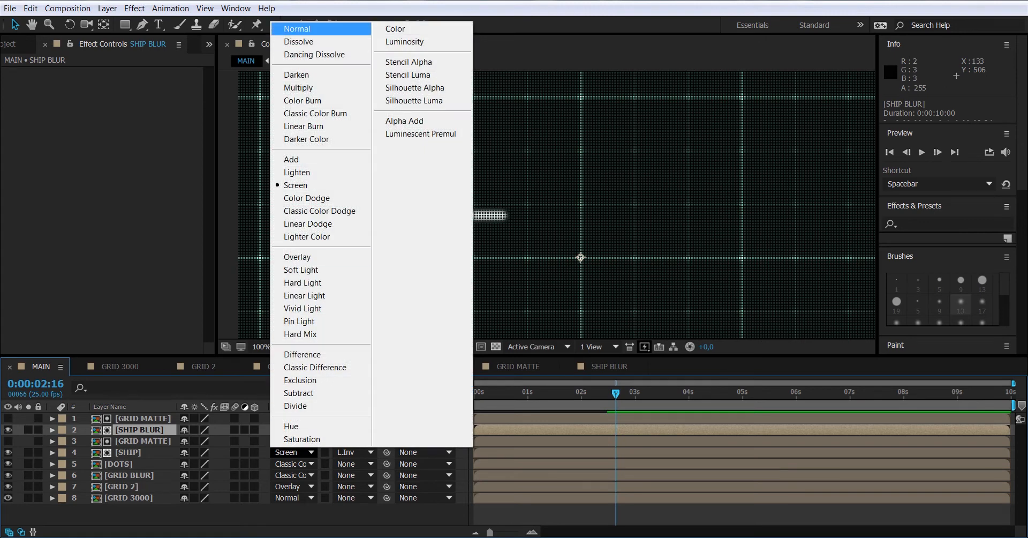
left_click(297, 28)
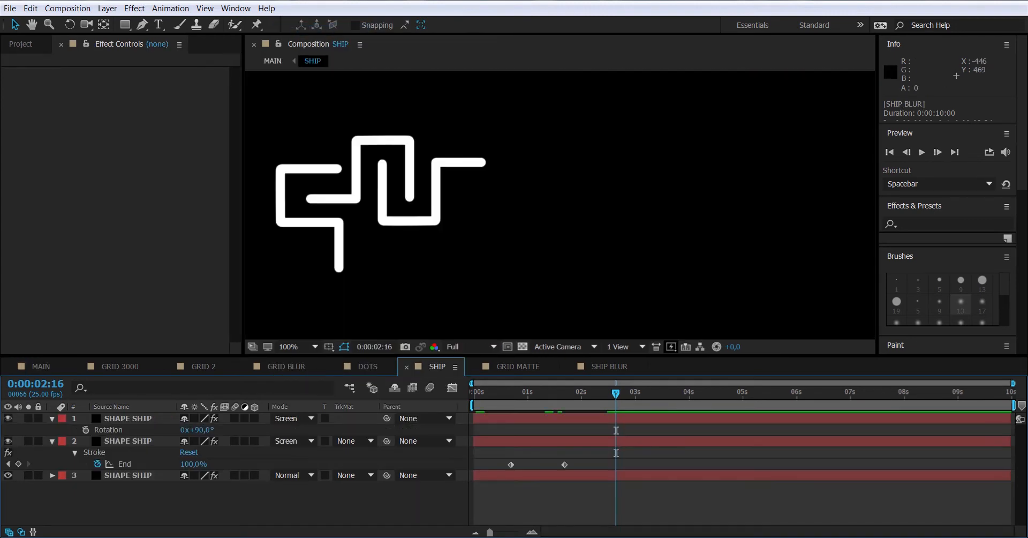
- In the SHIP composition, add a null object and parent the three SHAPE SHIP layers to it
left_click(52, 418)
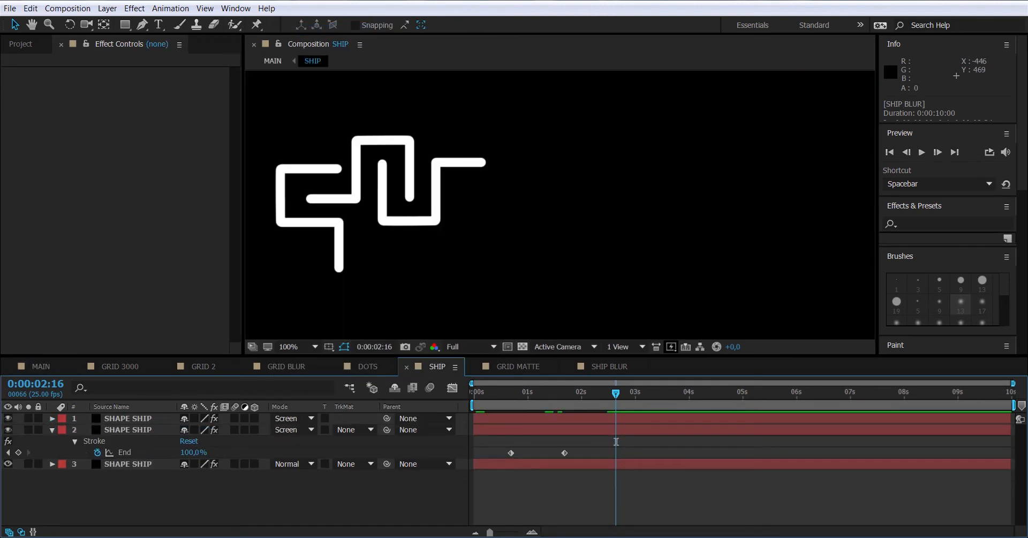
left_click(52, 430)
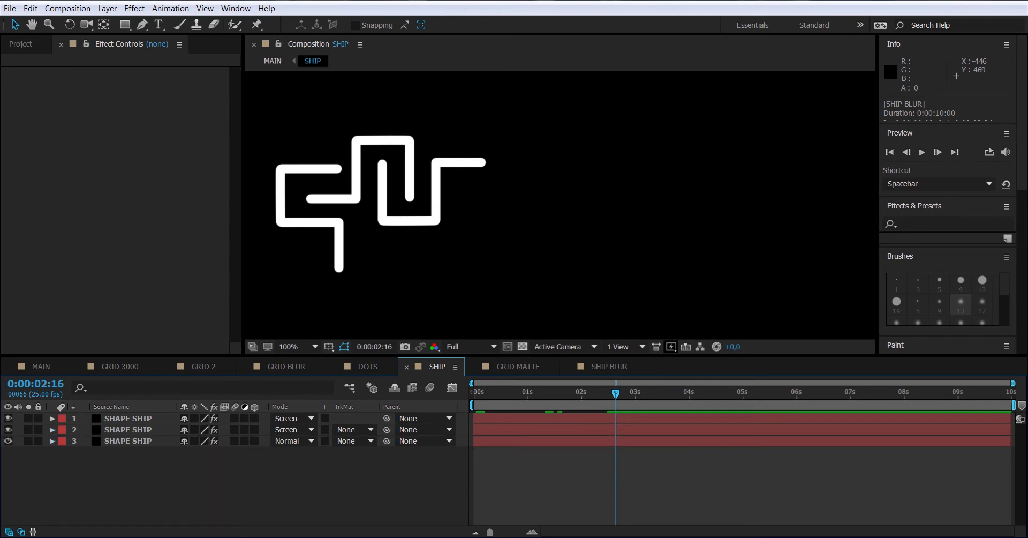
left_click(107, 8)
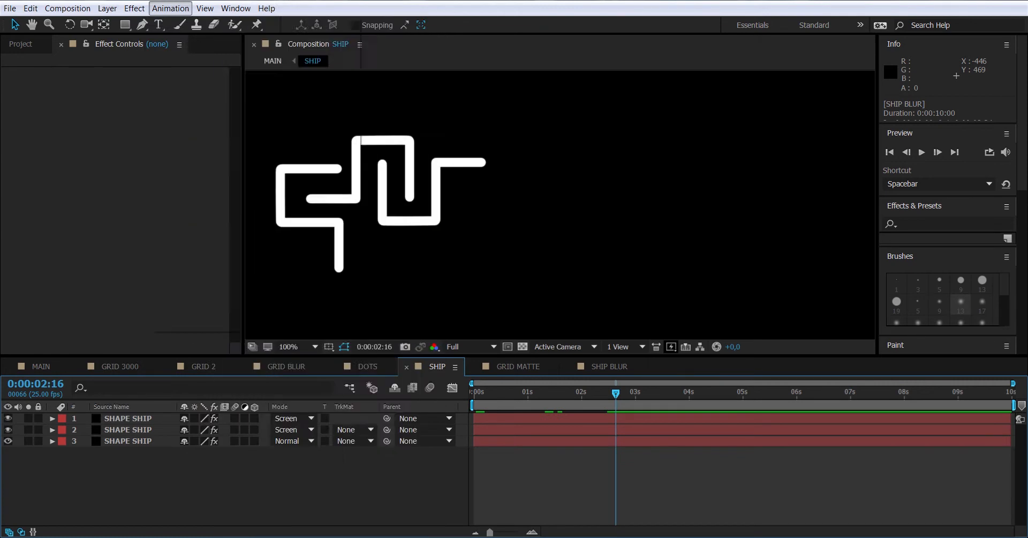
mouse_move(108, 9)
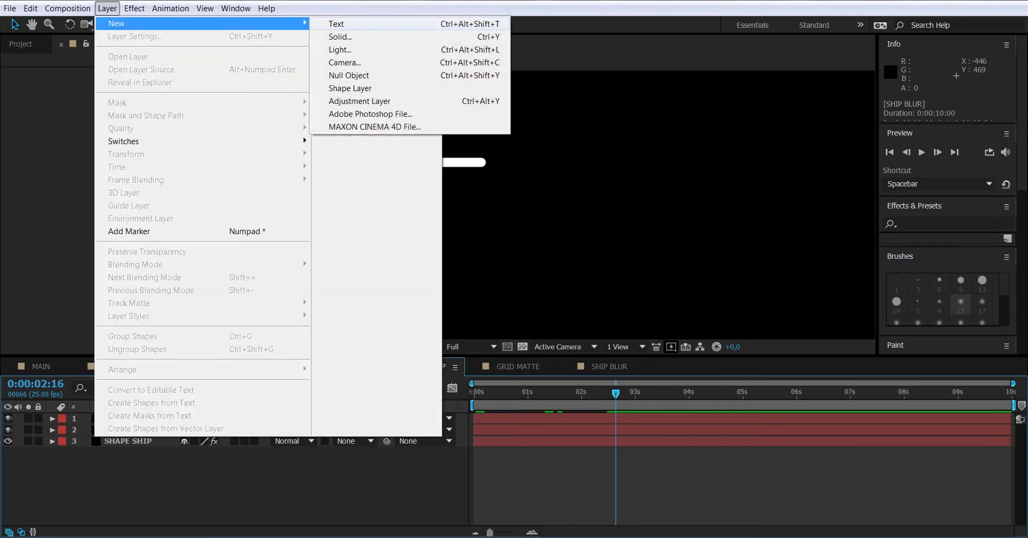
left_click(349, 75)
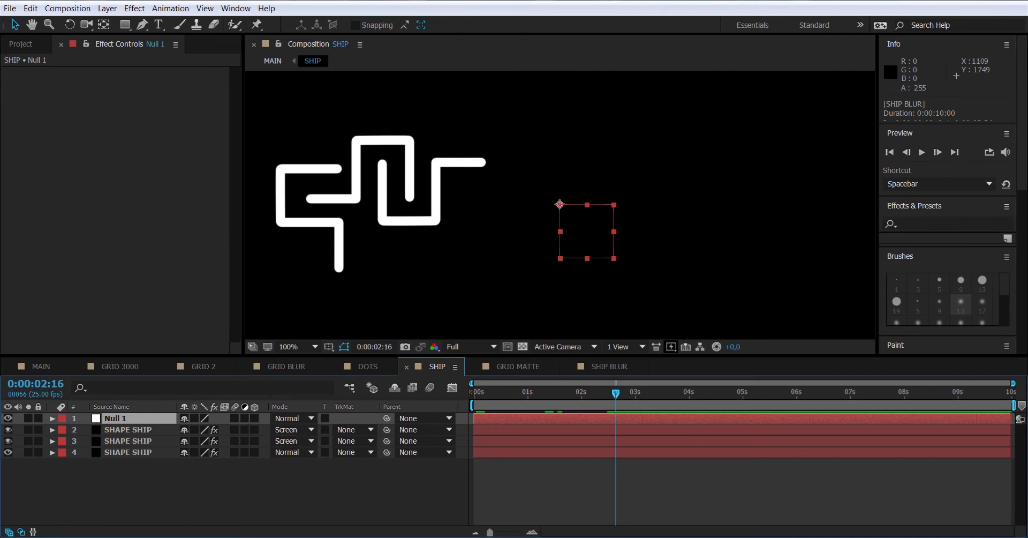
left_click_drag(174, 476, 144, 429)
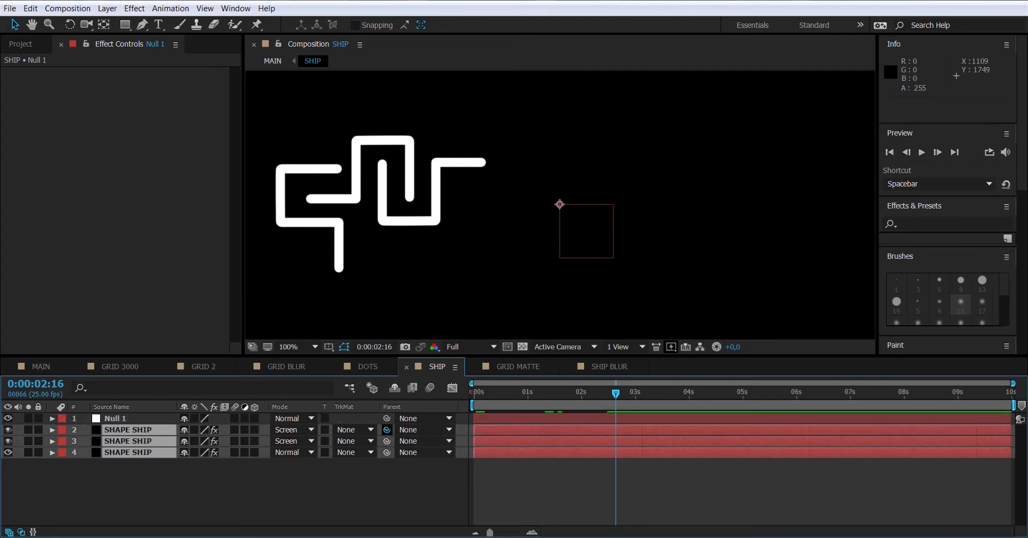
left_click_drag(387, 429, 118, 418)
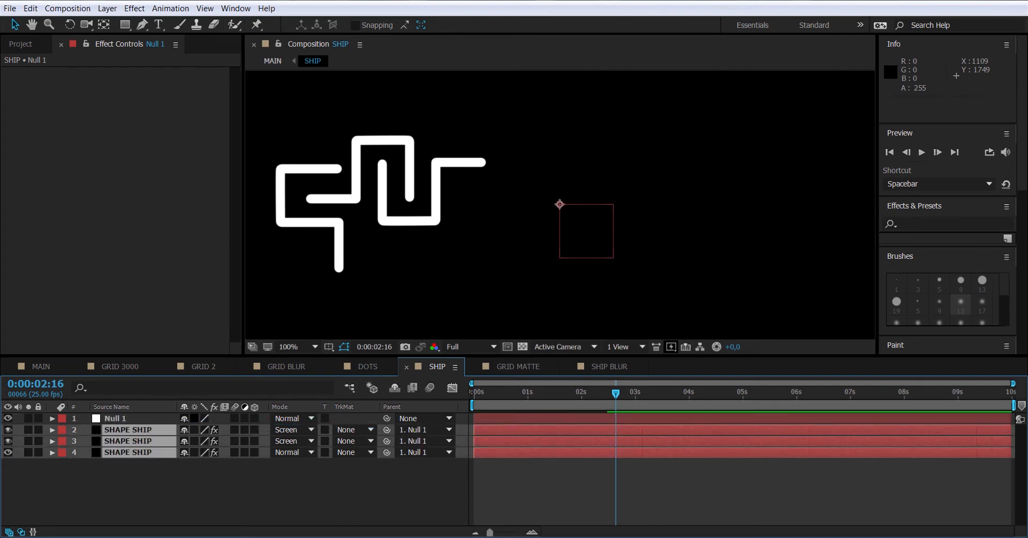
- Scale the null in SHIP to 25% so the attached line shapes shrink with it
left_click(118, 418)
key("s")
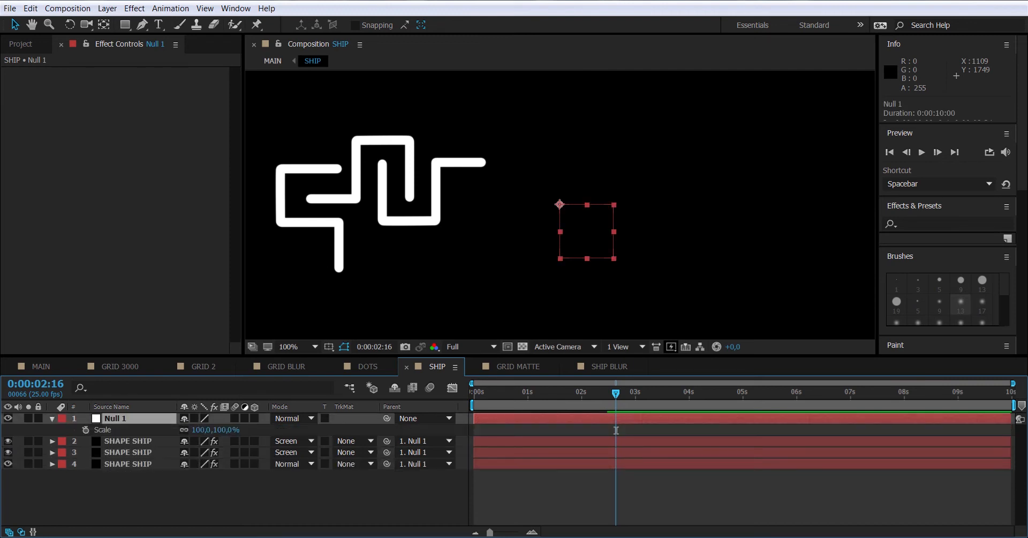
left_click_drag(215, 429, 178, 430)
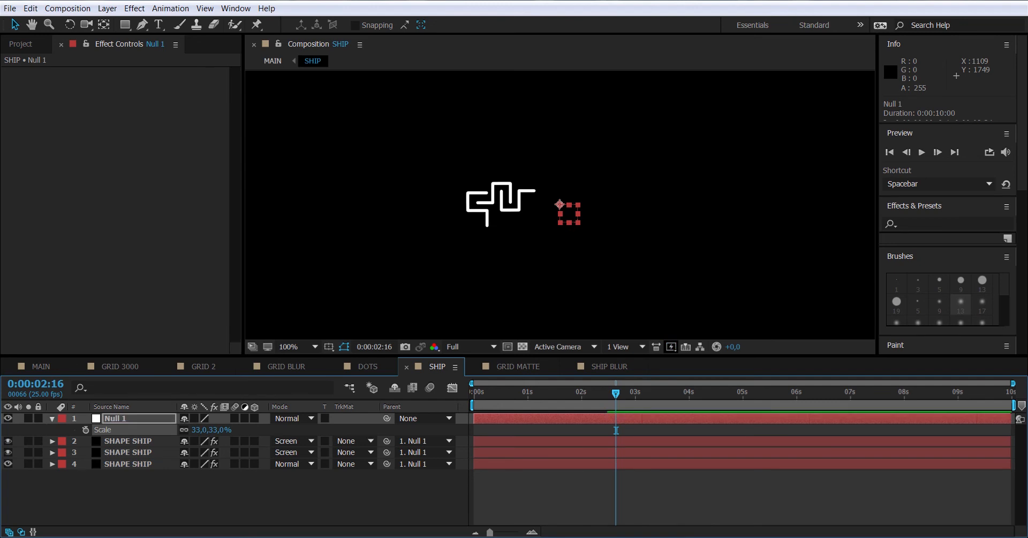
left_click(218, 429)
type("25")
key("Return")
- In the SHIP BLUR composition, add a null object and parent the three SHAPE SHIP layers to it, leaving BLUR unparented
left_click(609, 366)
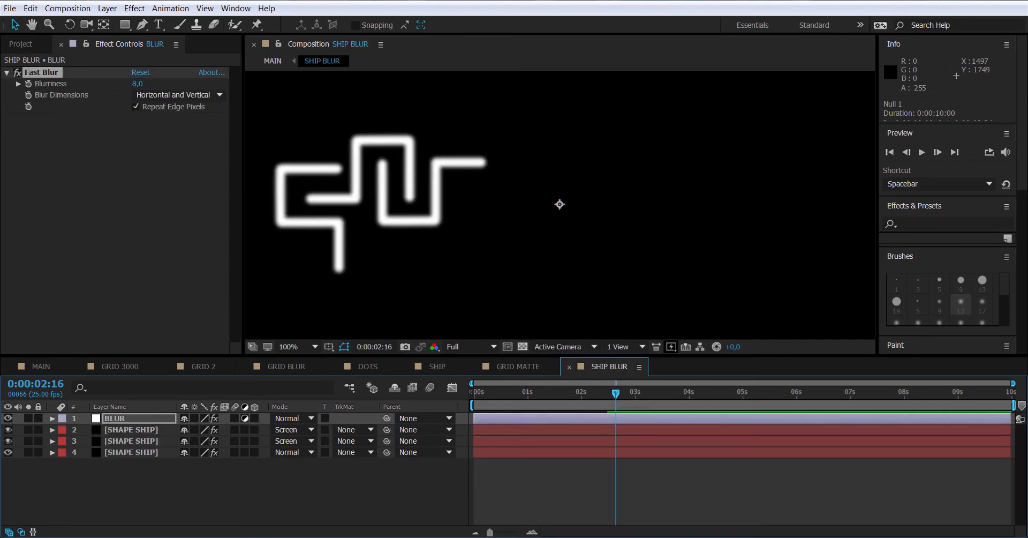
right_click(144, 365)
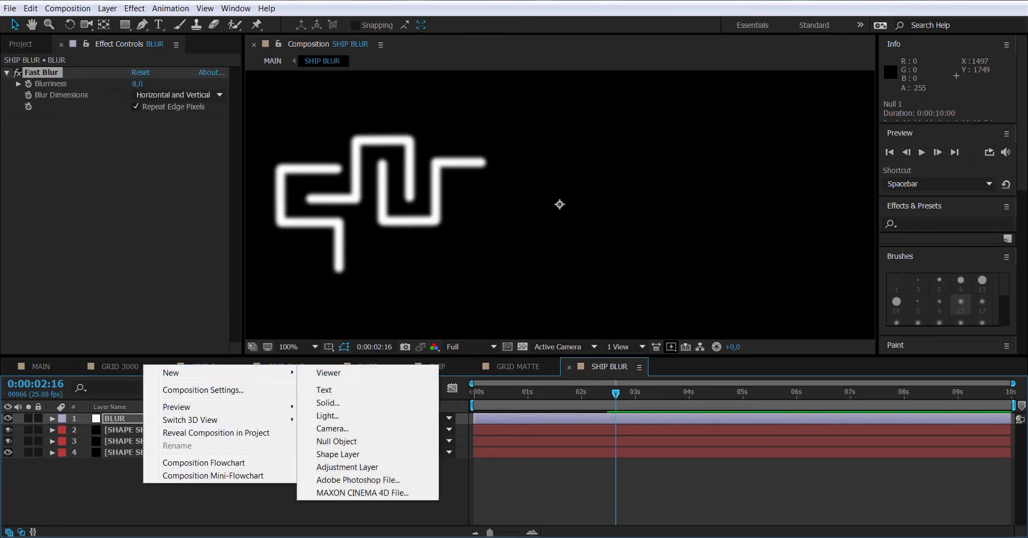
mouse_move(171, 372)
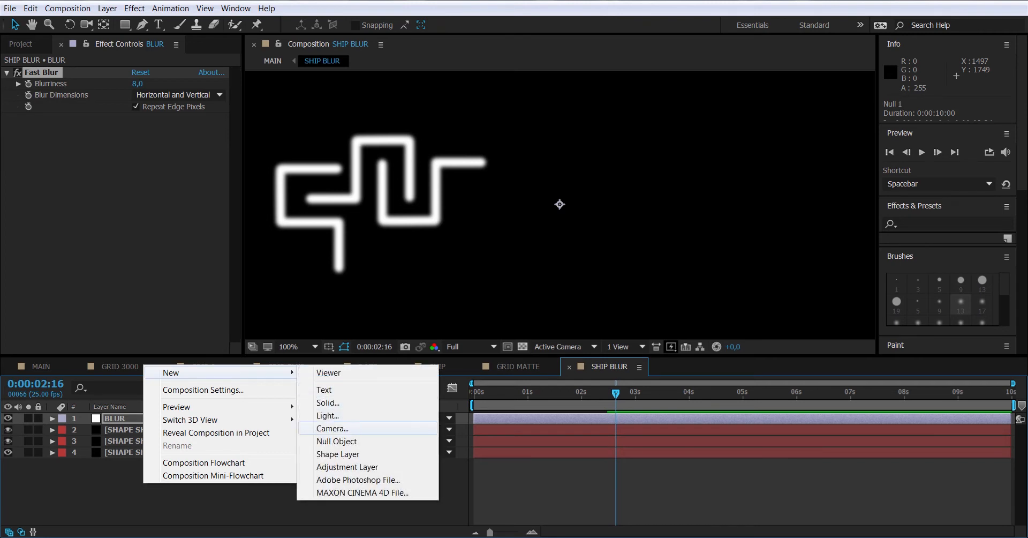
left_click(336, 441)
left_click_drag(144, 482, 126, 438)
left_click_drag(386, 441, 129, 418)
- Set the Scale of the null in SHIP BLUR to 25%
key("s")
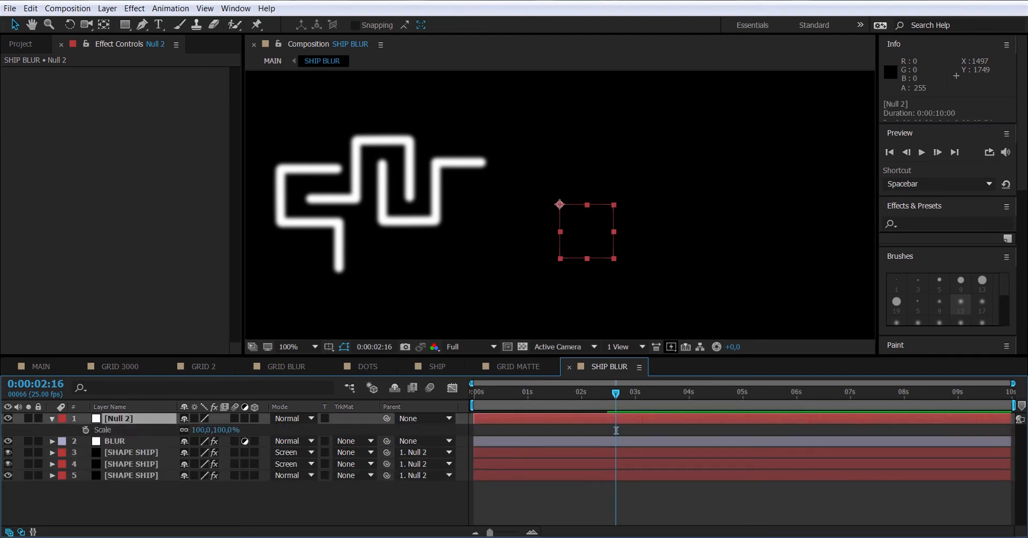
type("25")
key("Return")
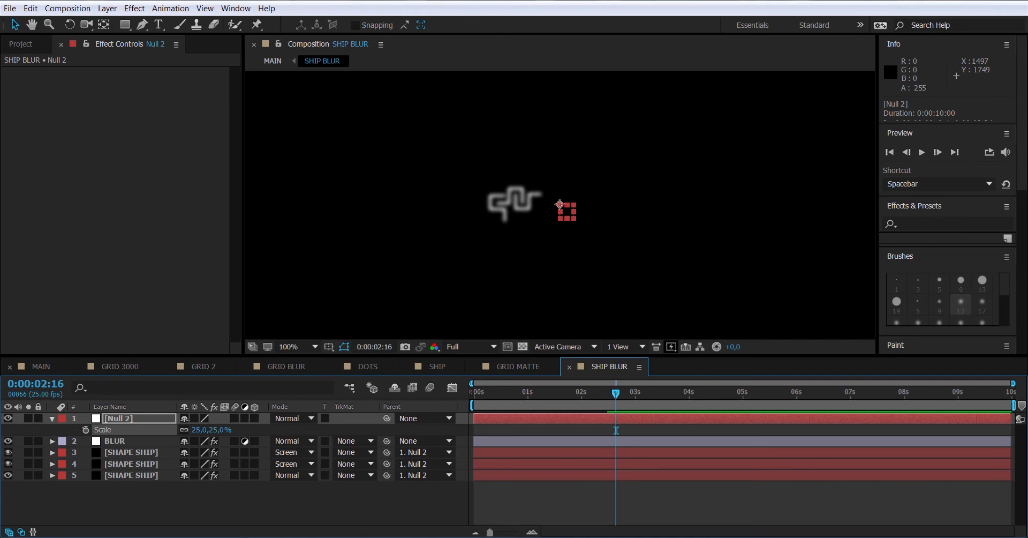
- Return to MAIN, end the work area at 0:00:03:05 and preview the animation of the scaled-down ship lines
left_click(41, 366)
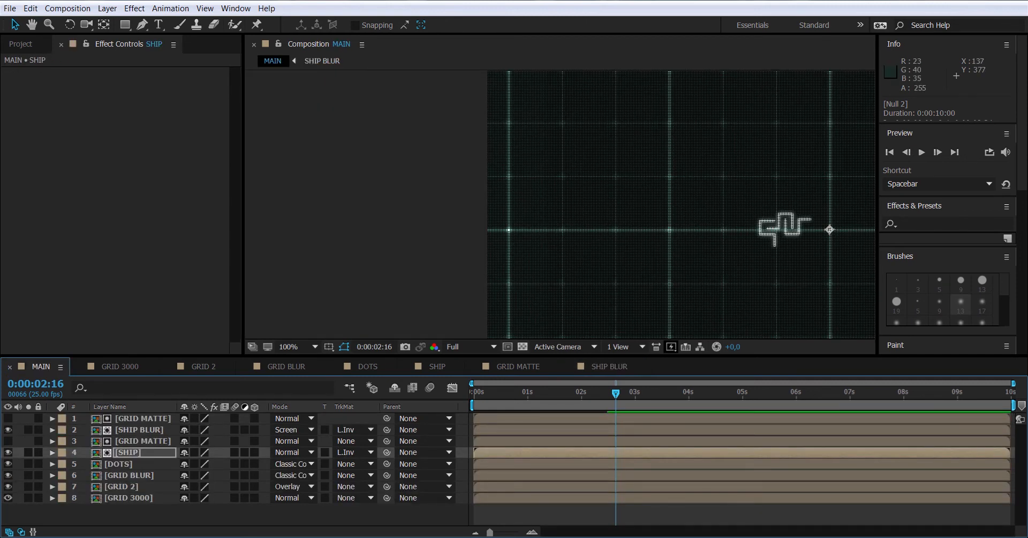
left_click_drag(807, 189, 562, 158)
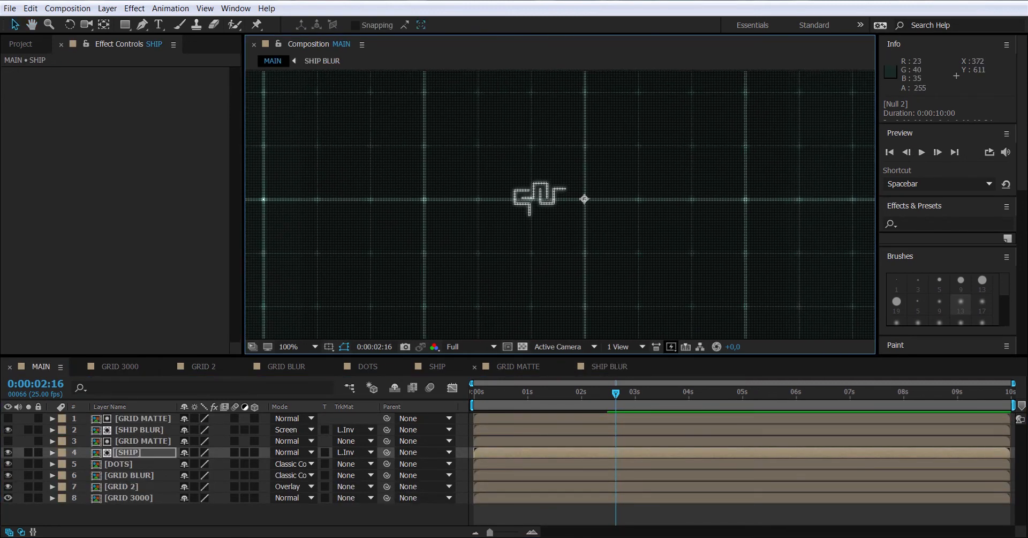
left_click(508, 392)
left_click_drag(508, 393, 473, 393)
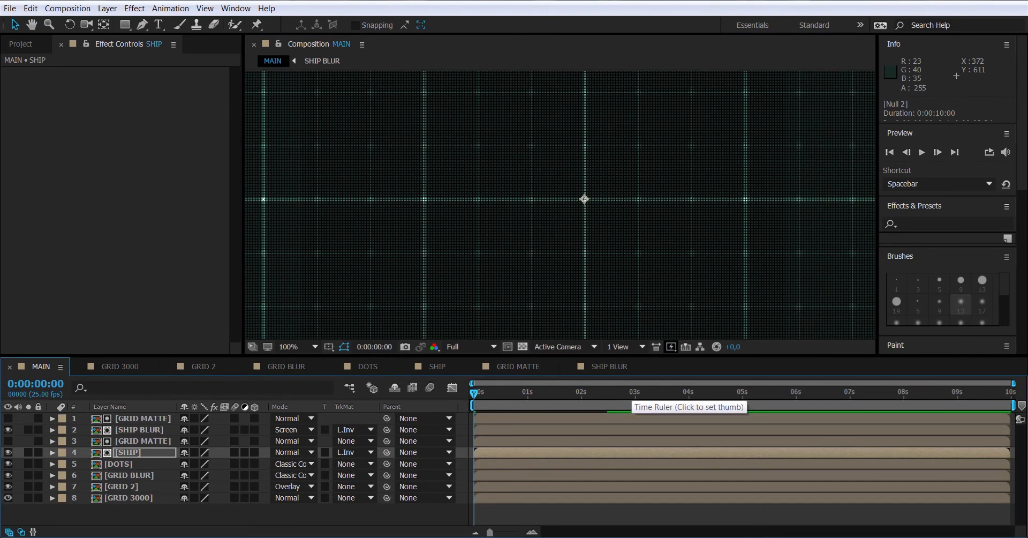
left_click(646, 396)
key("n")
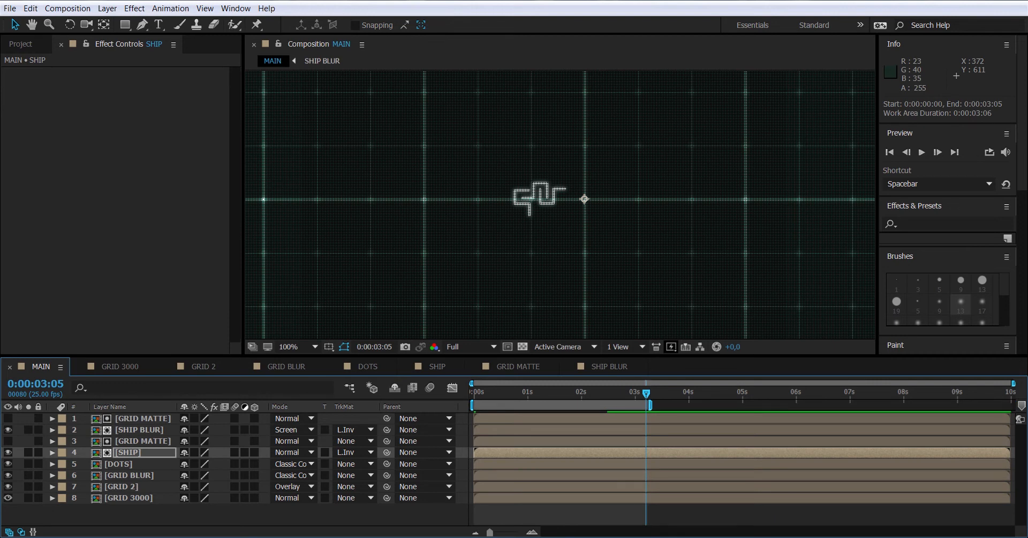
key("space")
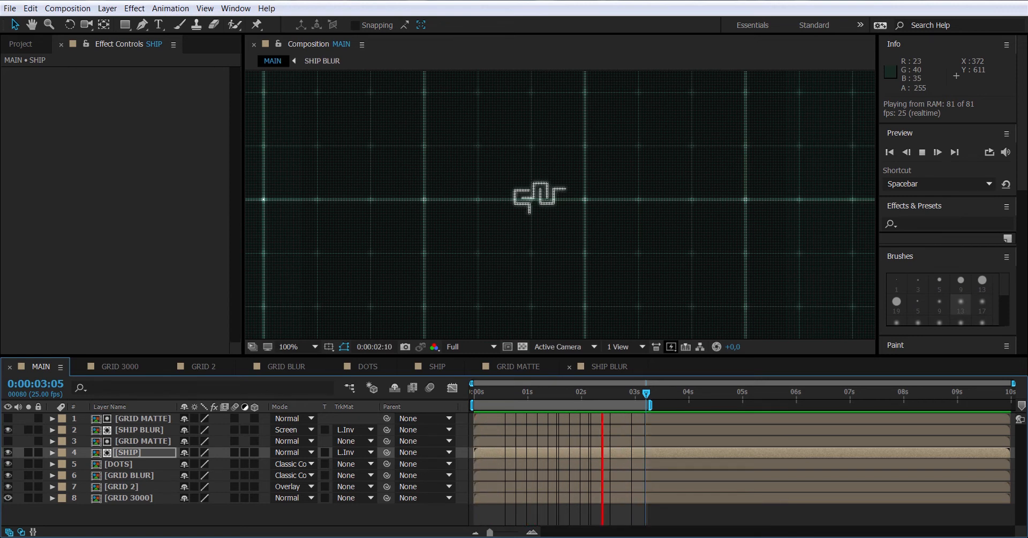
key("space")
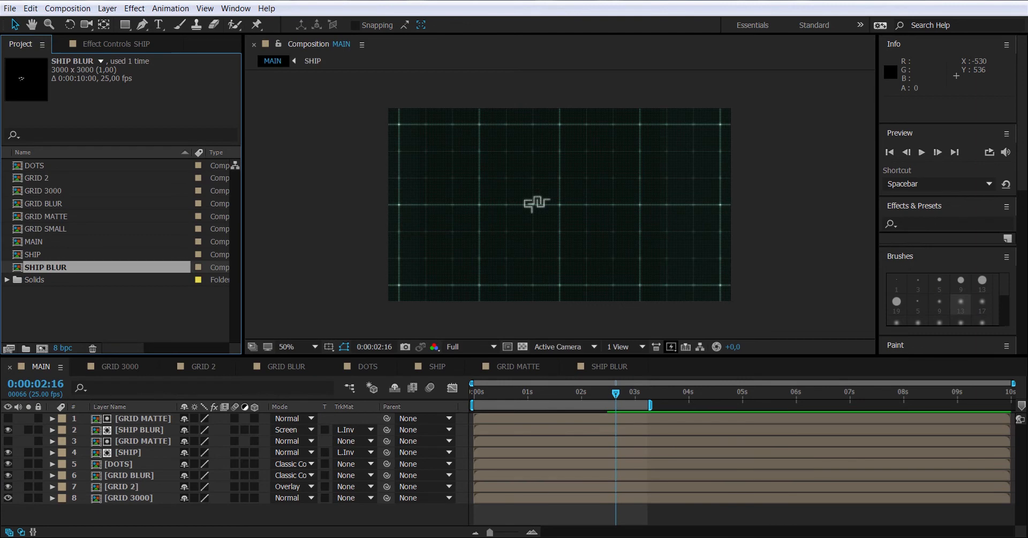
- Create a new 3000 x 3000 px composition named NOISE at 25 fps with a 10-second duration
left_click(68, 8)
left_click(81, 20)
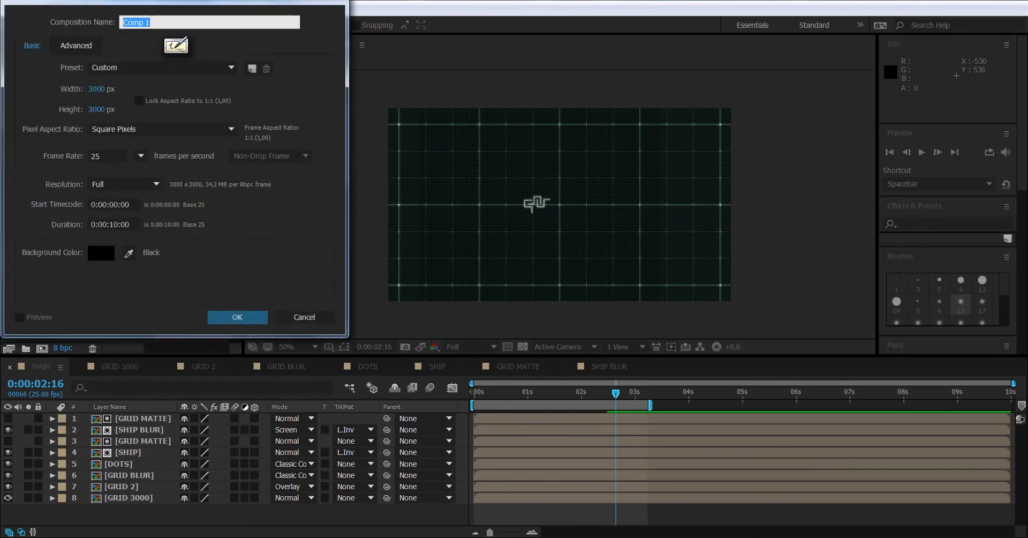
type("NOISE")
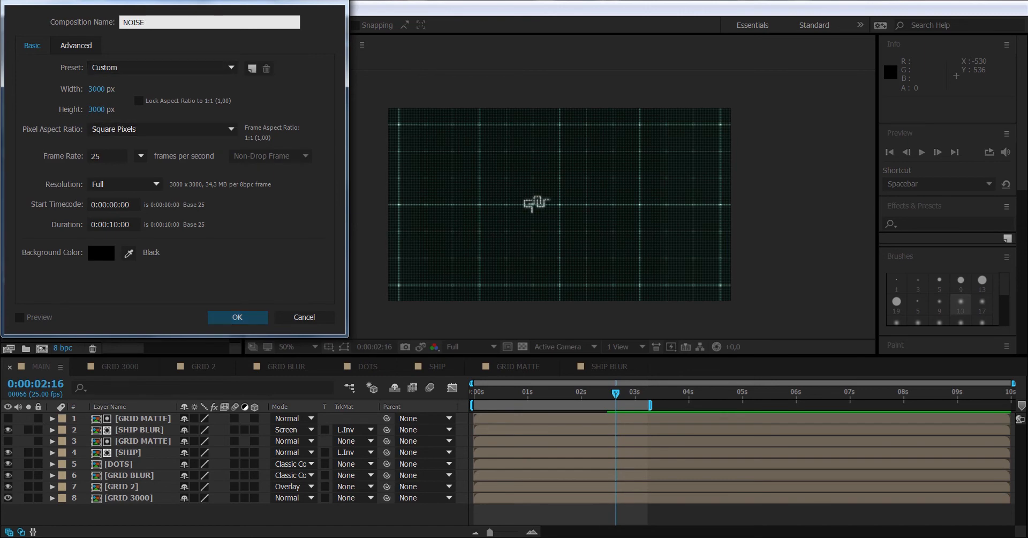
key("Return")
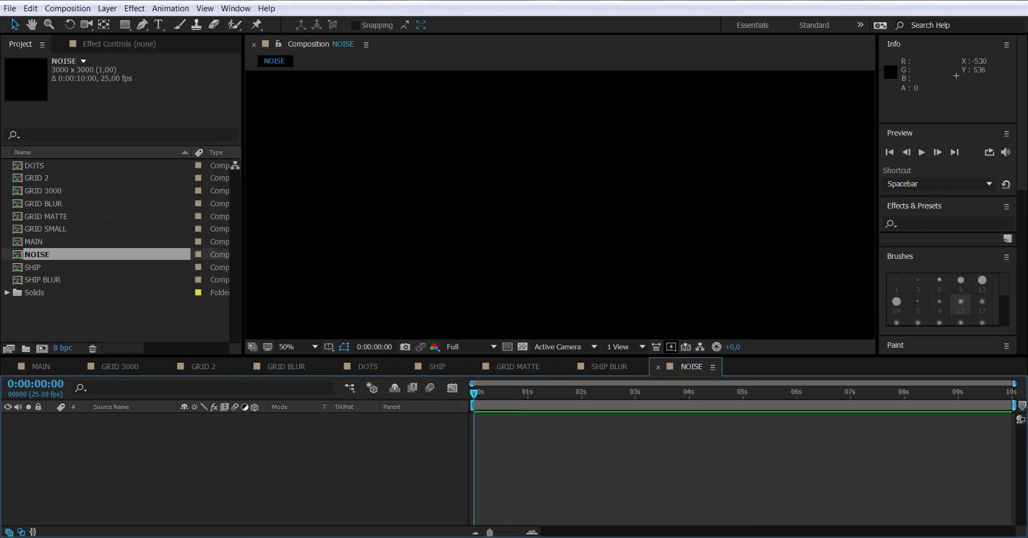
- Add the NOISE composition to MAIN as the top layer
left_click(41, 366)
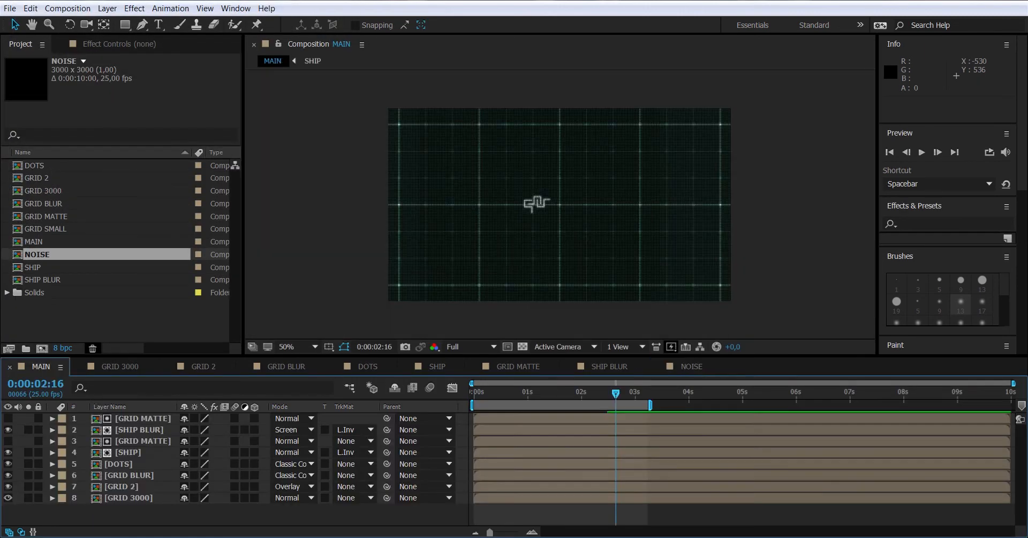
left_click(43, 279, "shift")
left_click_drag(44, 279, 57, 414)
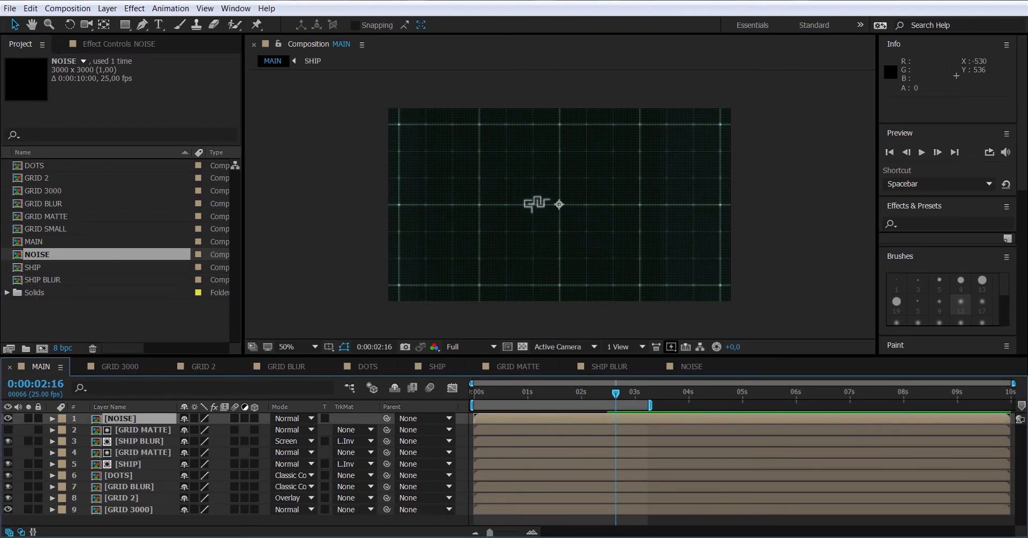
- Create a black 3000 x 3000 px solid inside the NOISE composition and rename its layer NOISE
double_click(120, 419)
right_click(111, 455)
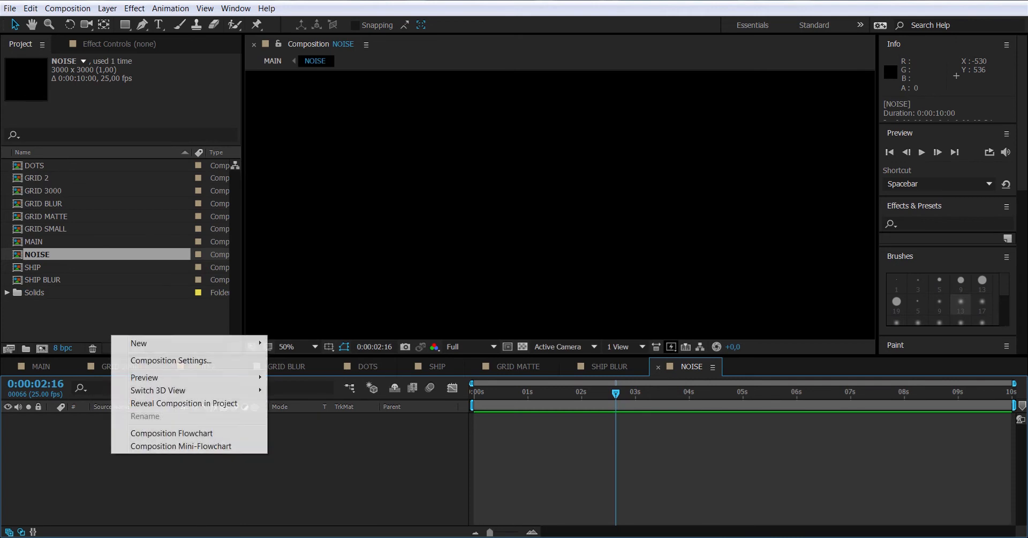
mouse_move(160, 343)
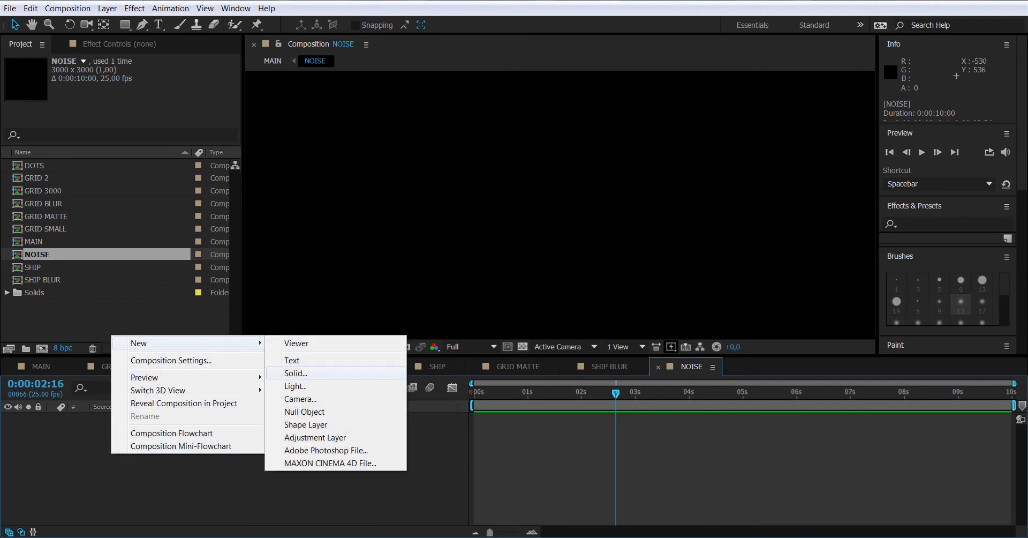
left_click(296, 373)
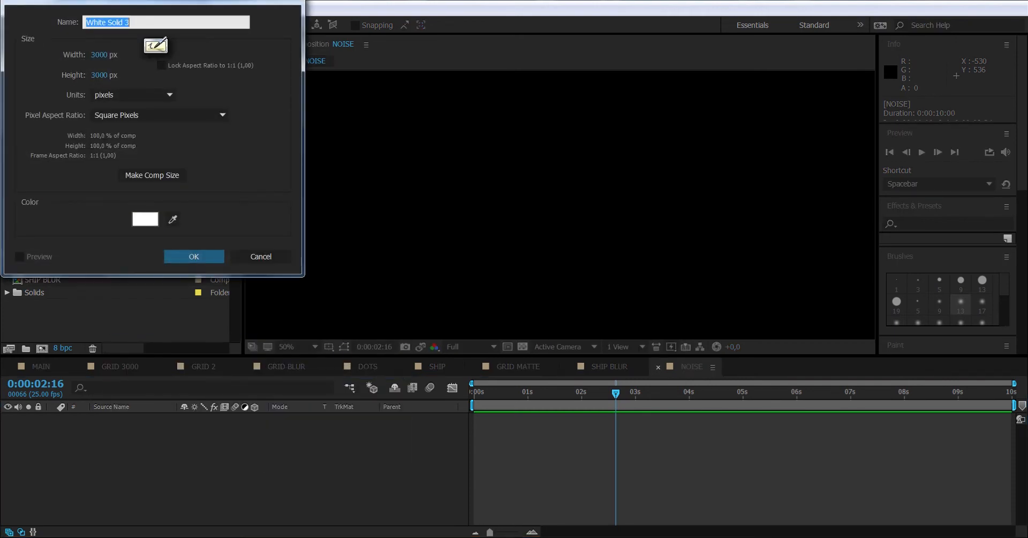
left_click(145, 219)
left_click_drag(172, 171, 186, 188)
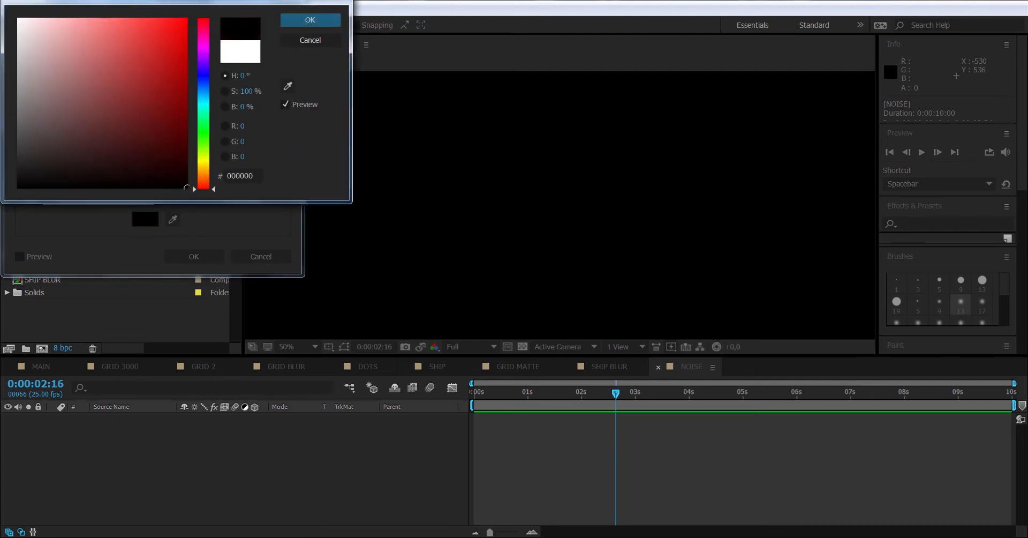
left_click(311, 20)
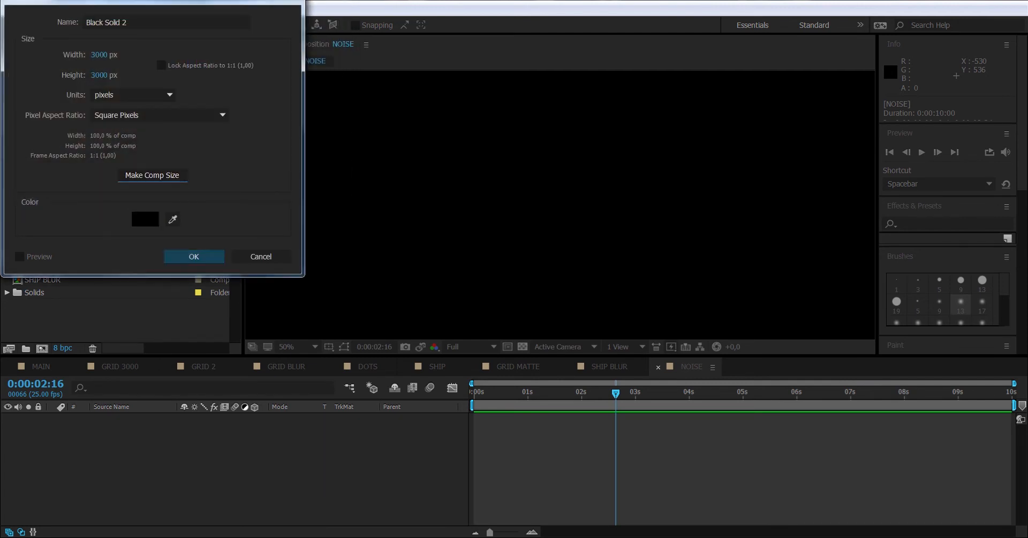
left_click(194, 256)
key("Return")
type("NOISE")
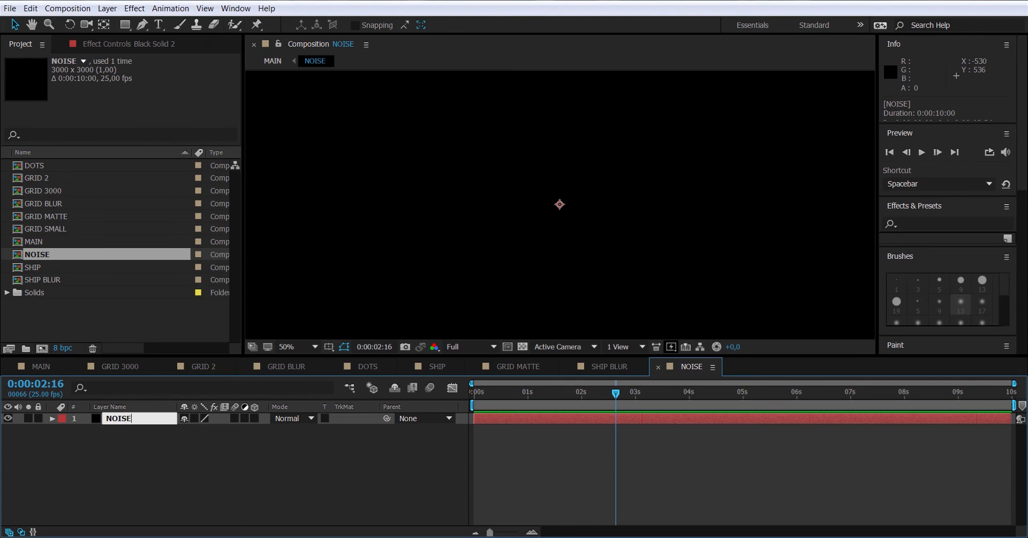
key("Return")
- Add an adjustment layer above the NOISE solid and rename it FX NOISE
left_click(107, 8)
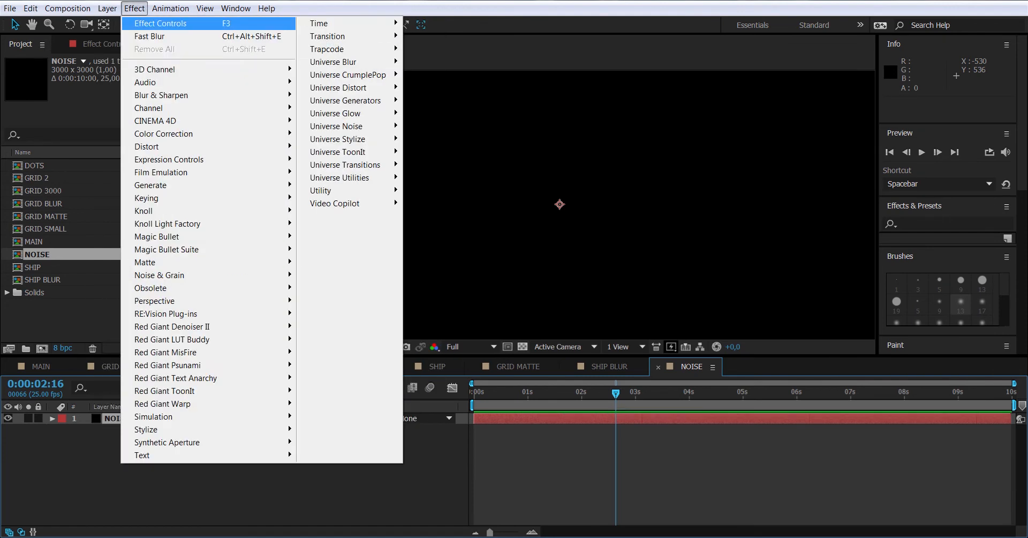
key("Right")
key("Down")
key("Down")
key("Down")
key("Down")
key("Down")
key("Down")
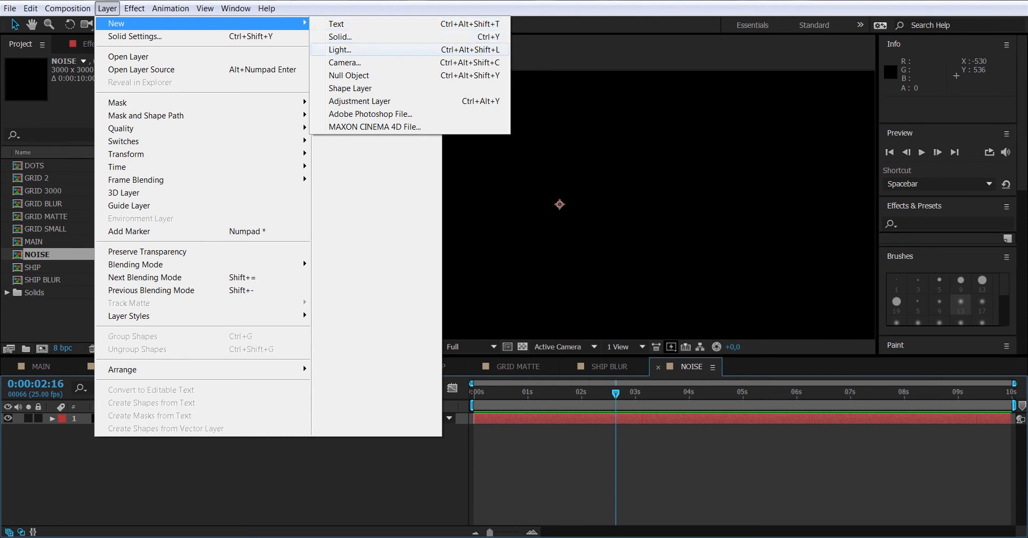
key("Return")
key("Return")
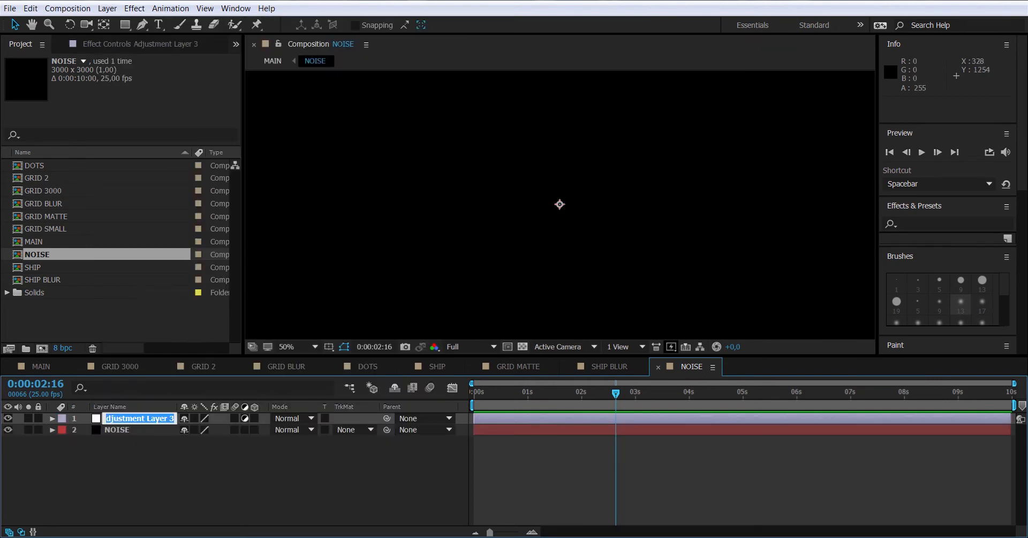
type("FX NOISE")
key("Return")
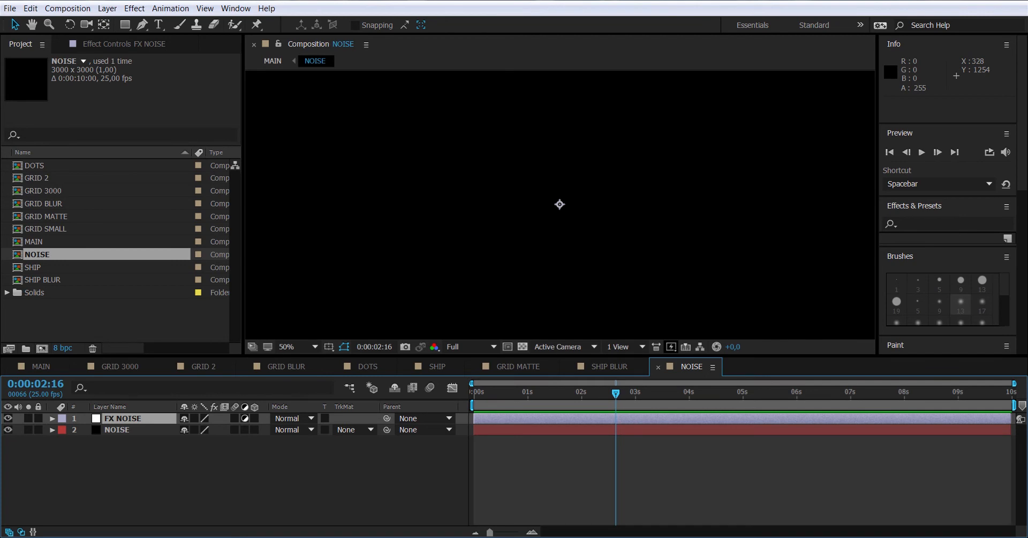
- Apply the Fractal Noise effect to the FX NOISE layer and set its Noise Type to Linear
right_click(141, 418)
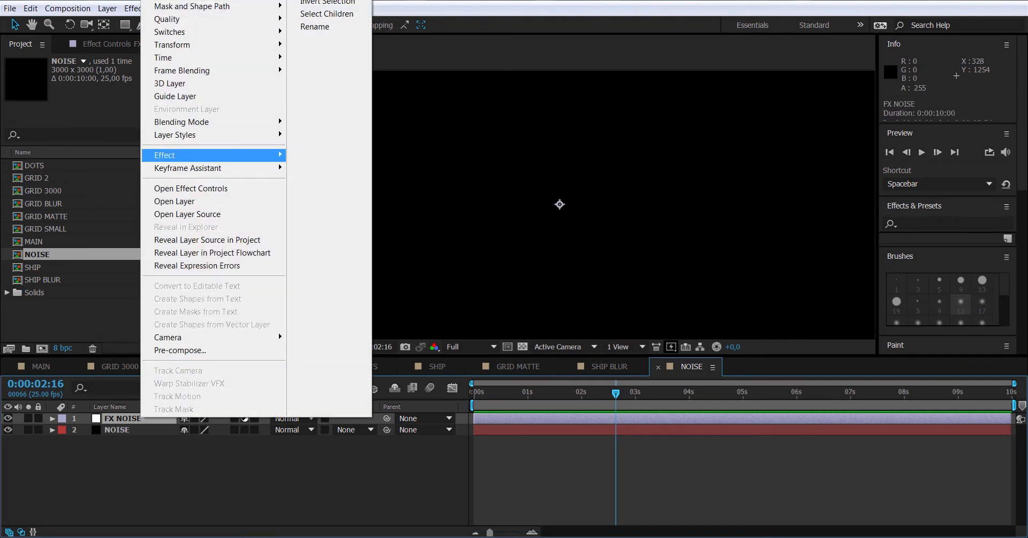
mouse_move(214, 155)
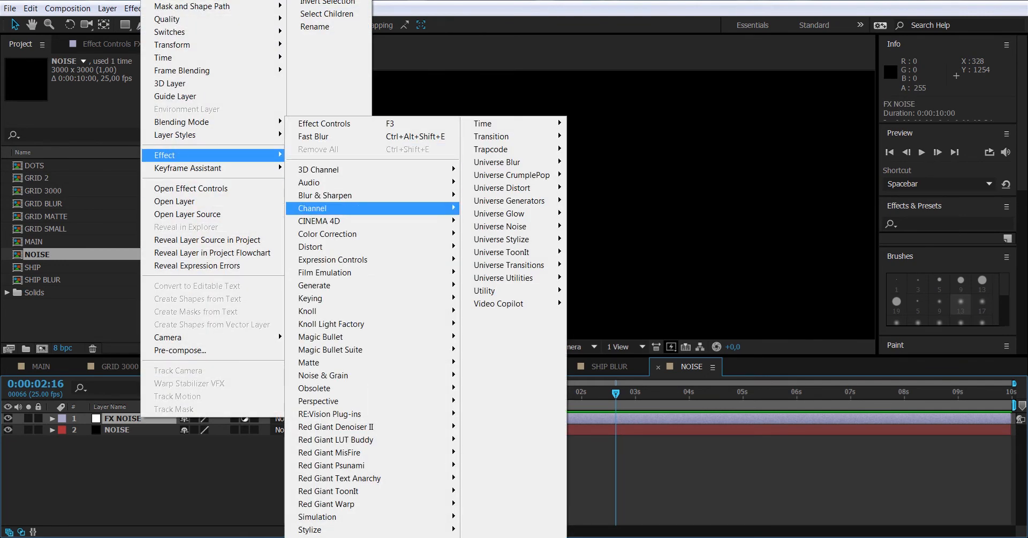
mouse_move(323, 375)
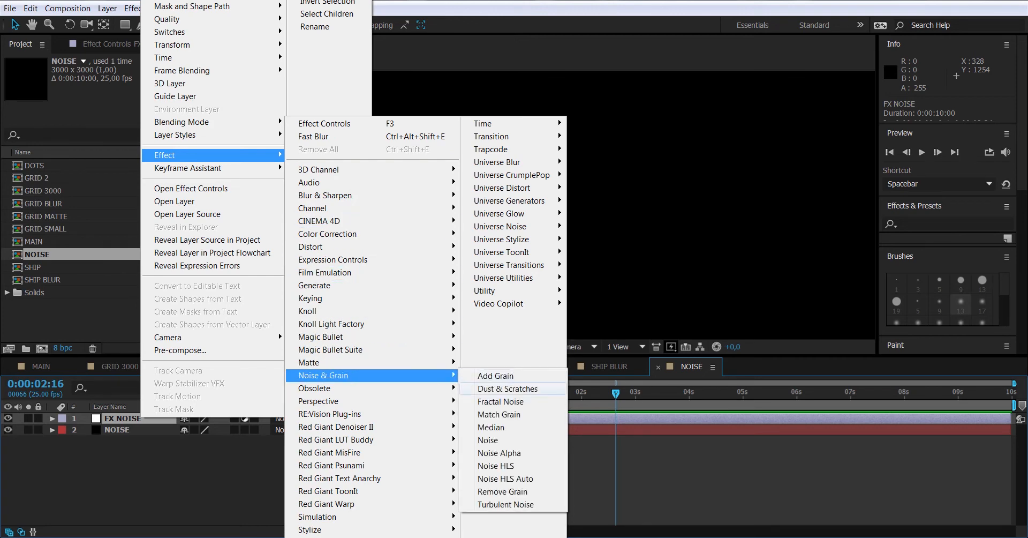
left_click(493, 401)
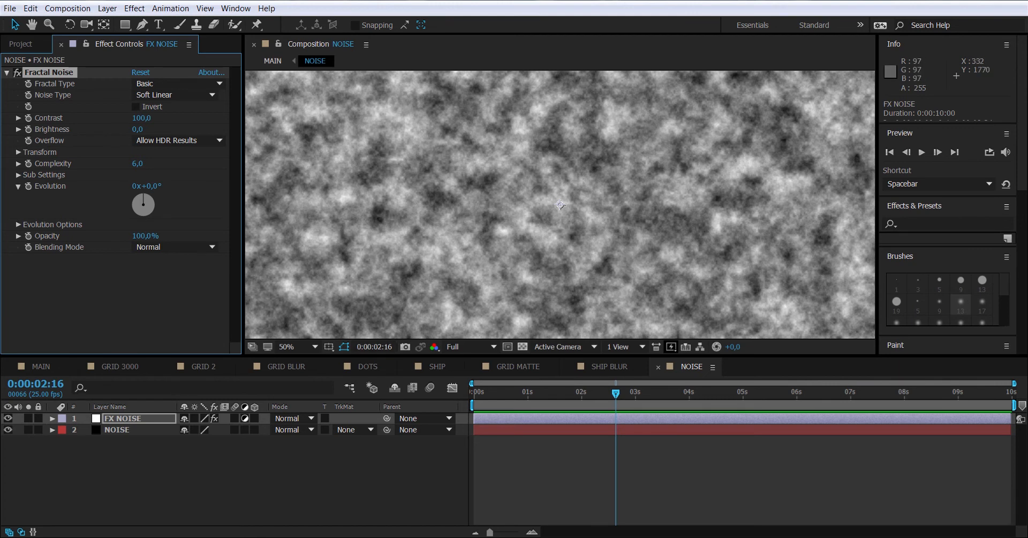
left_click(177, 95)
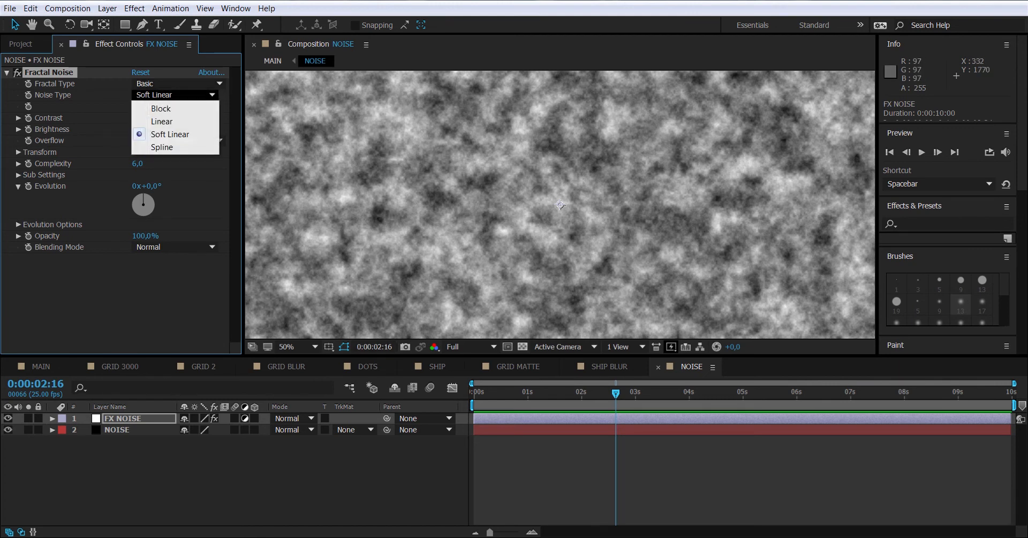
left_click(171, 121)
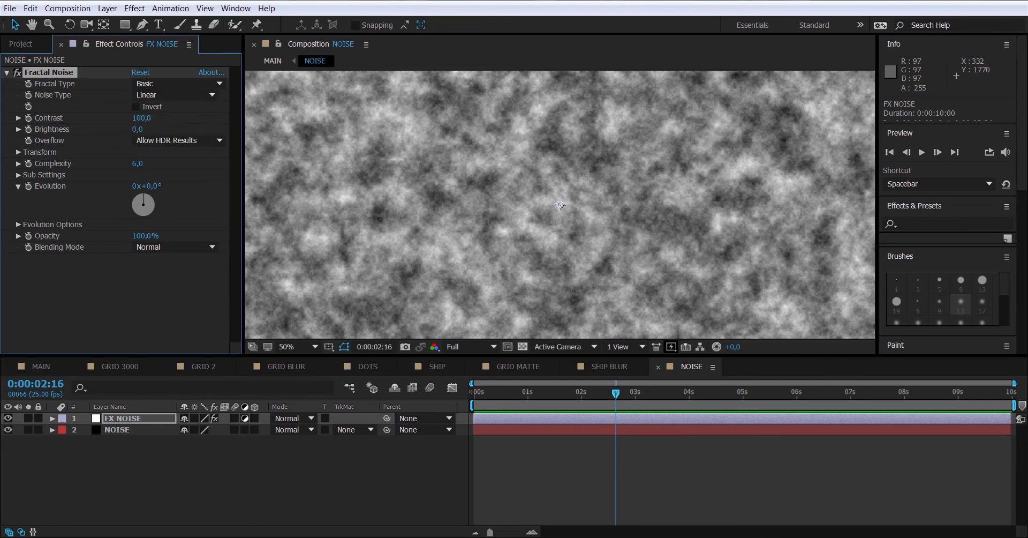
- Set the Fractal Noise Contrast to 496 and Brightness to -101
left_click_drag(142, 118, 220, 117)
left_click(142, 118)
type("496")
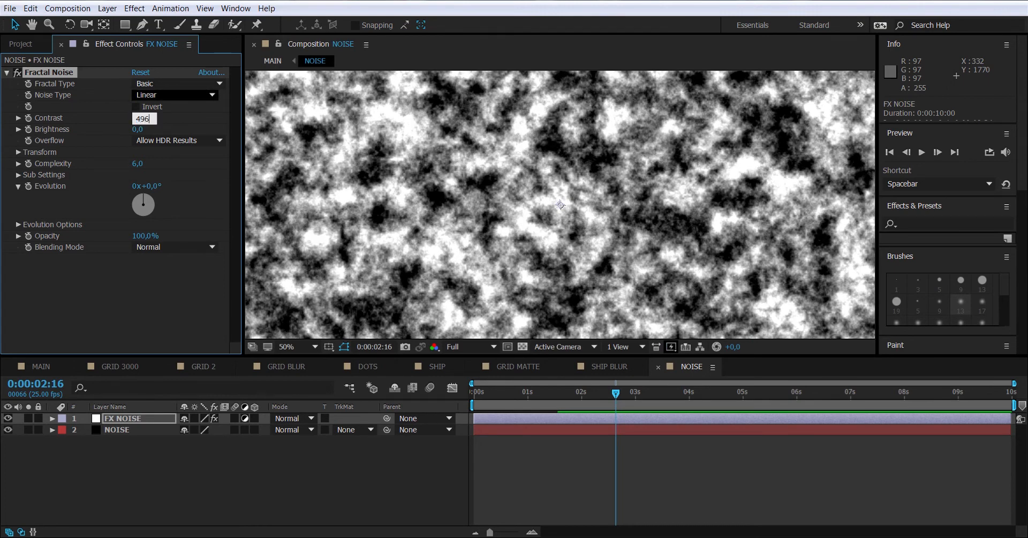
key("Return")
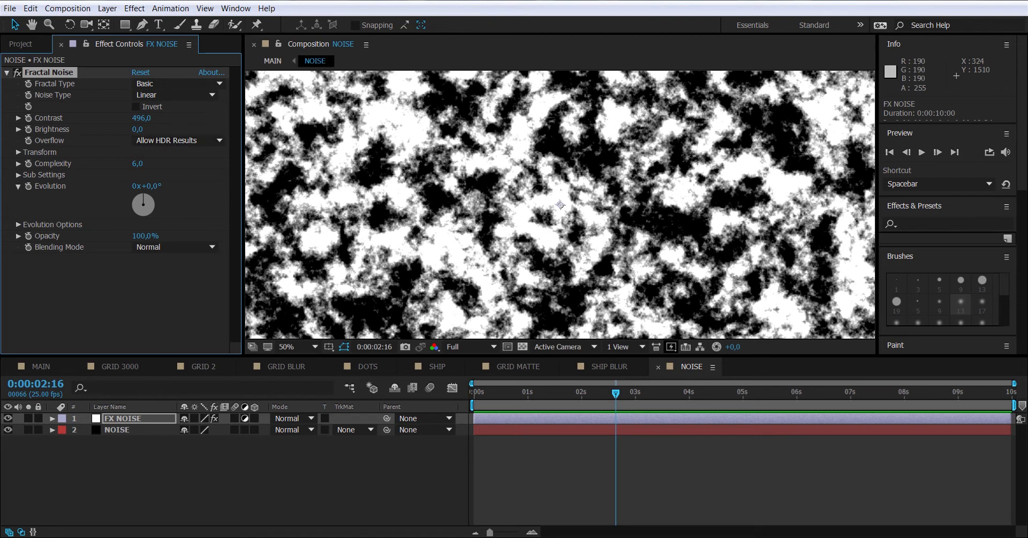
left_click_drag(138, 129, 87, 129)
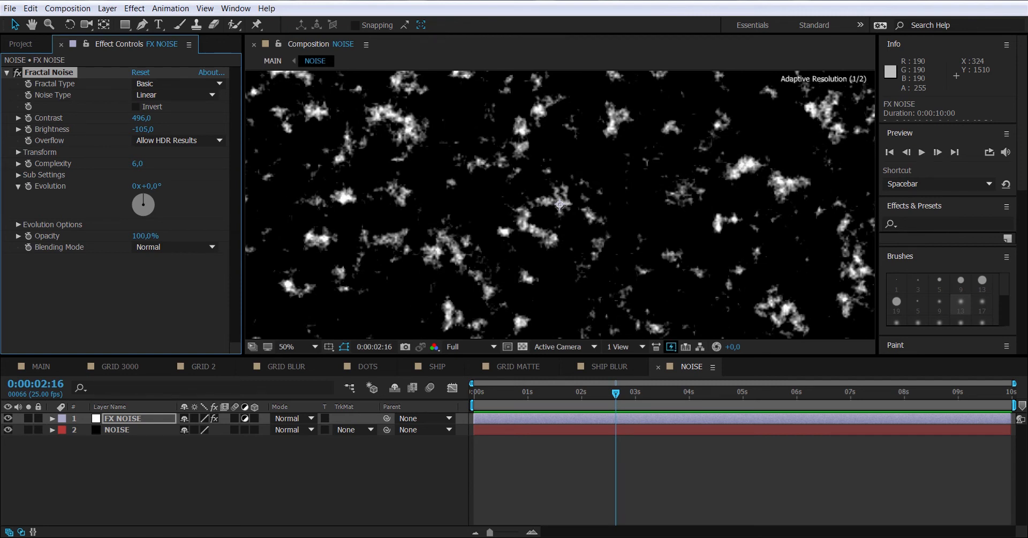
left_click_drag(84, 129, 87, 129)
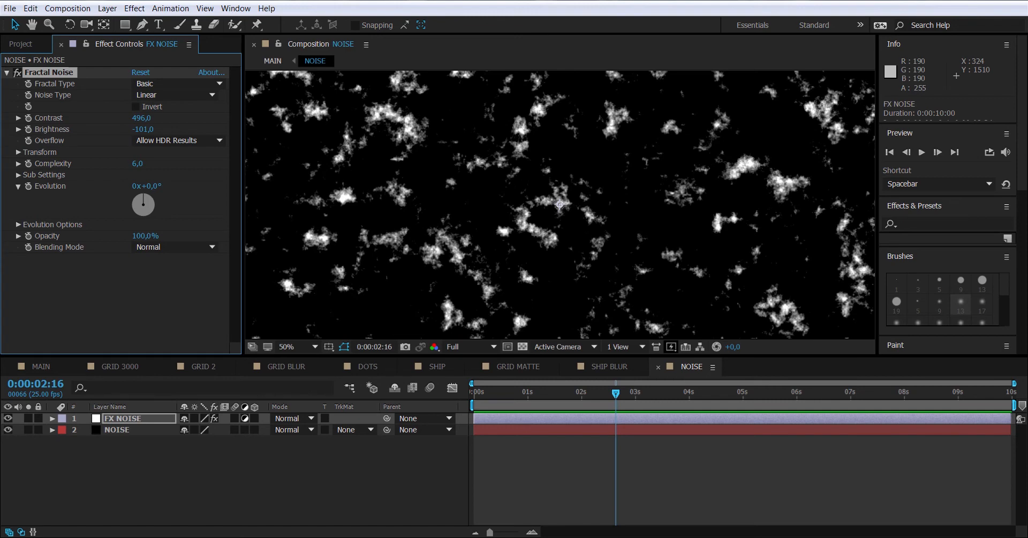
- Increase the Fractal Noise transform Scale to 159
left_click(18, 153)
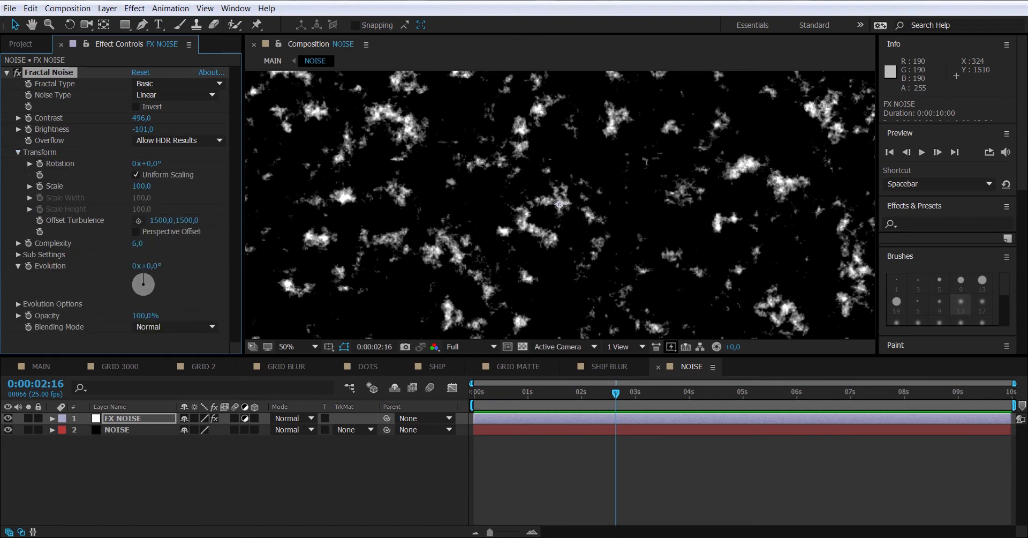
left_click(29, 186)
left_click_drag(72, 205, 89, 205)
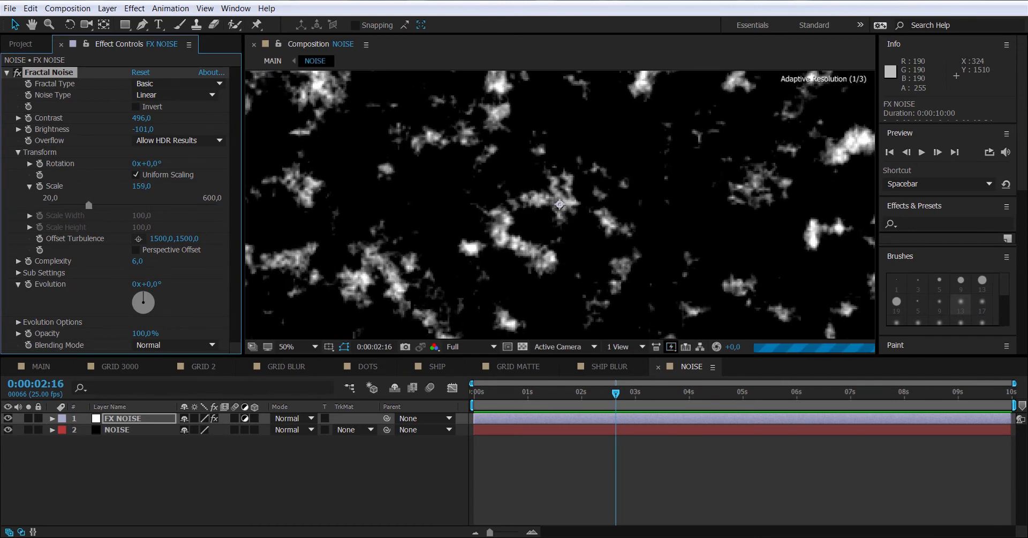
left_click(18, 152)
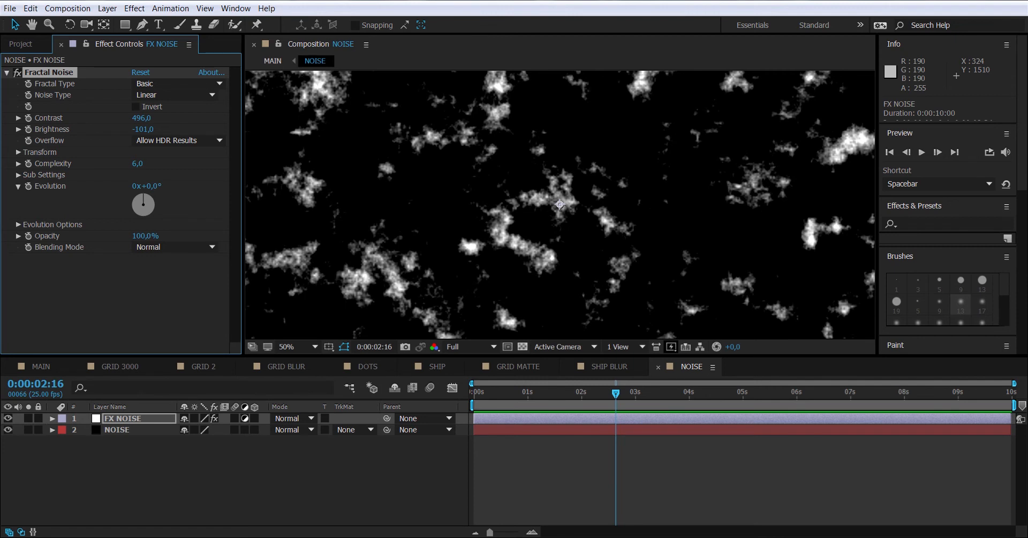
- Set the Blending Mode within the Fractal Noise effect to Screen and collapse the effect's settings
left_click(171, 247)
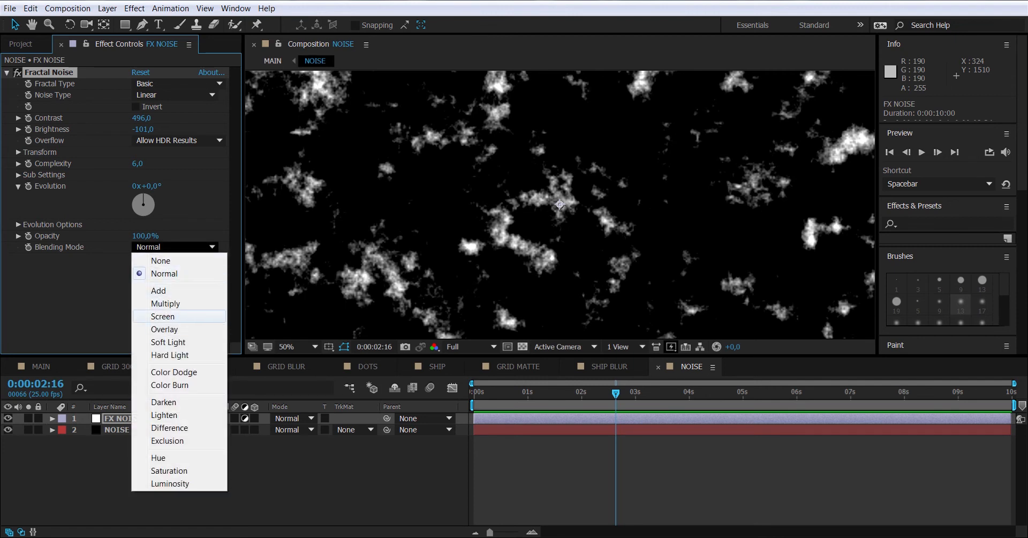
left_click(163, 316)
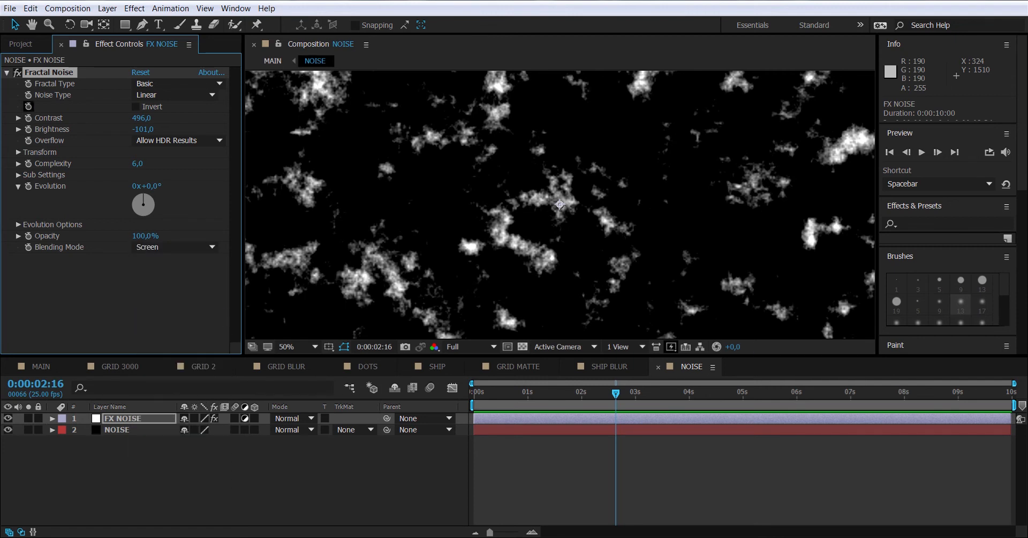
left_click(7, 72)
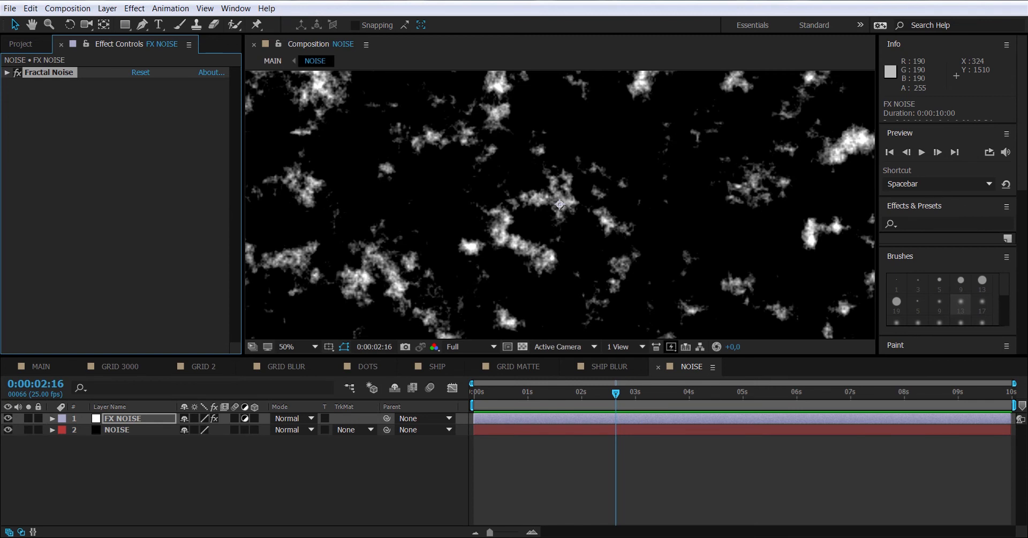
- Add a Fast Blur effect to the FX NOISE layer and set its Blurriness to 122
right_click(70, 91)
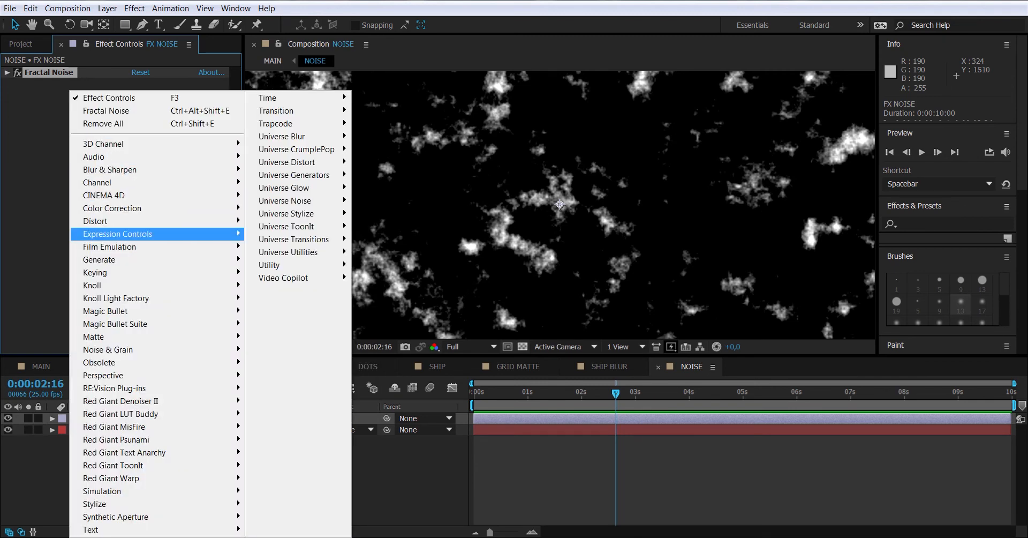
mouse_move(110, 246)
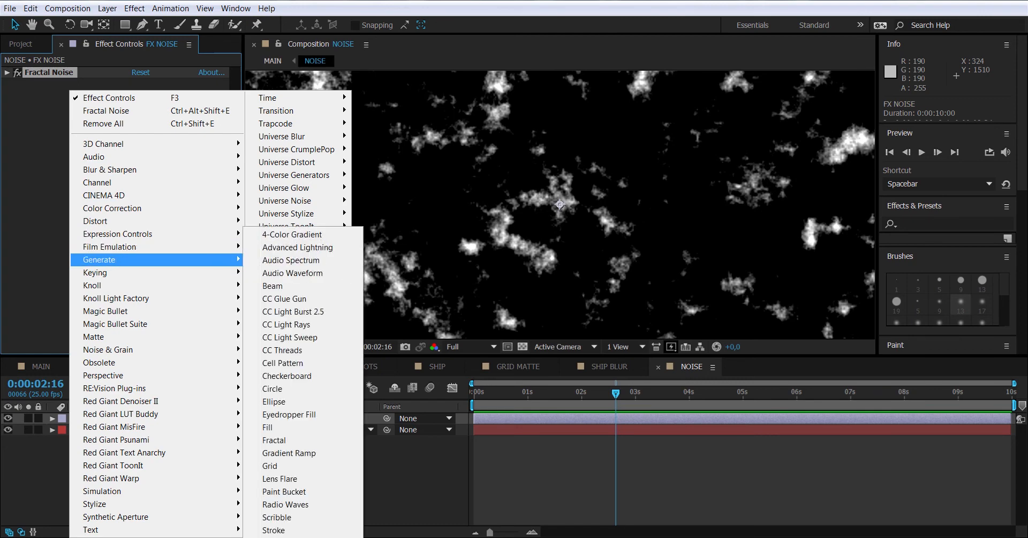
mouse_move(110, 169)
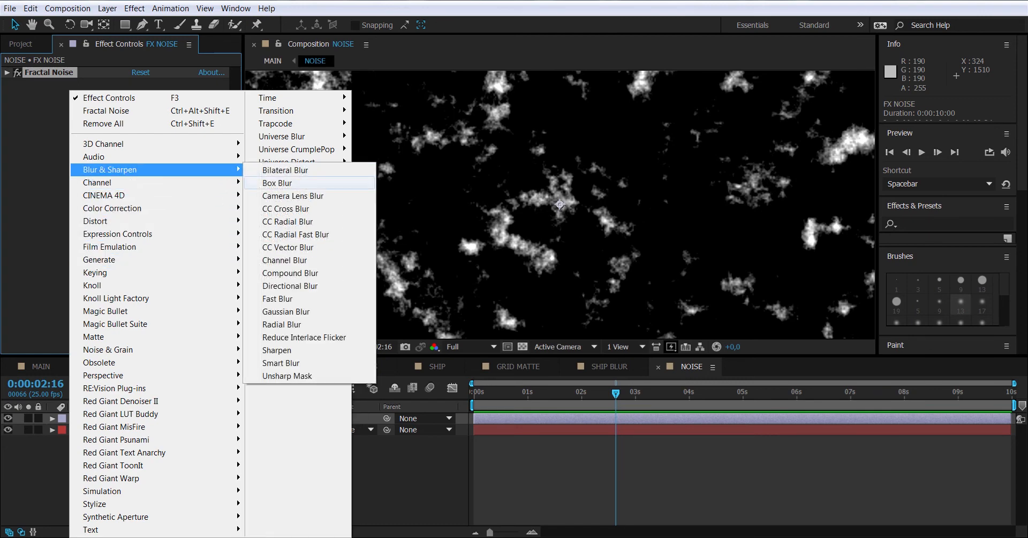
left_click(278, 298)
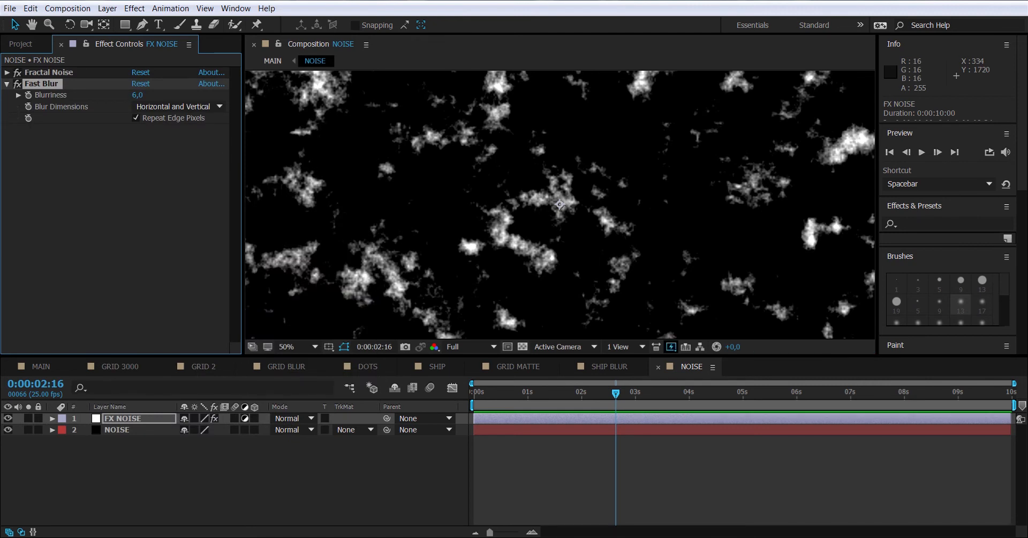
left_click_drag(138, 95, 200, 94)
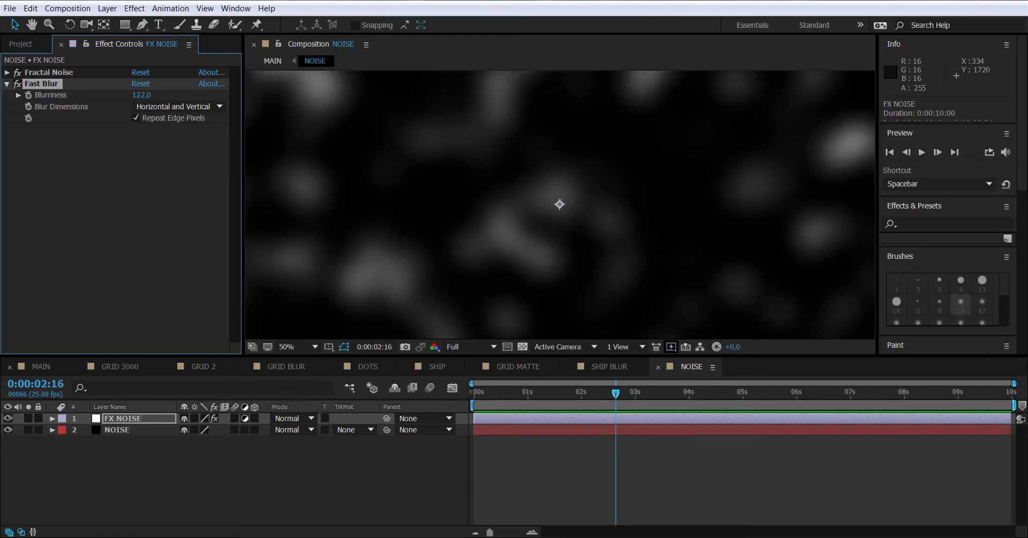
- Return to the MAIN composition and set the NOISE layer's blending mode to Screen
left_click(41, 367)
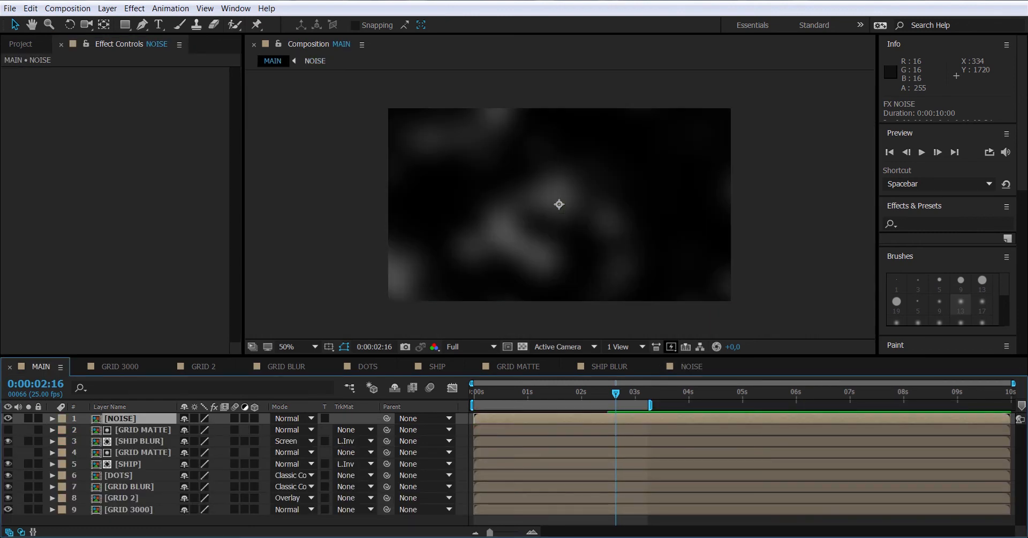
left_click(292, 418)
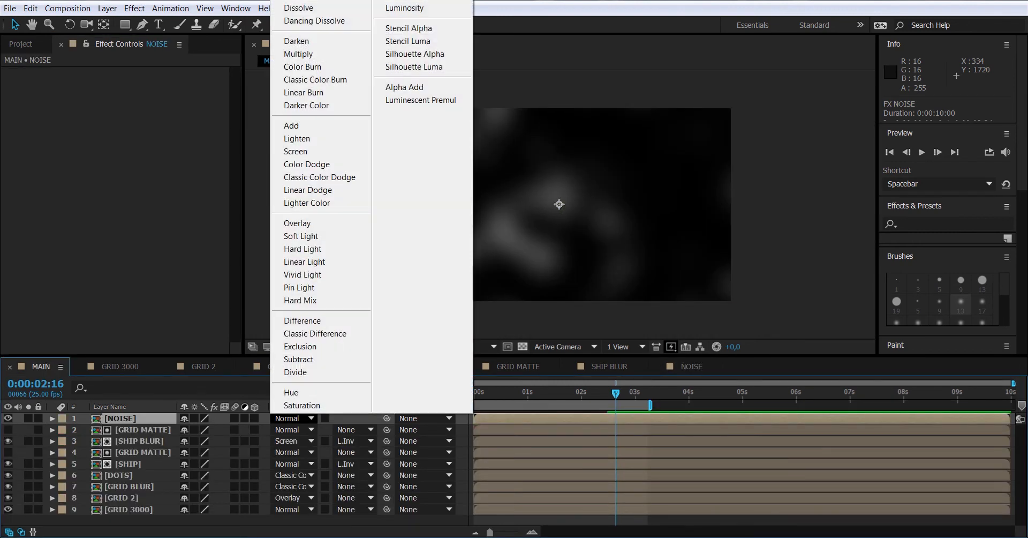
left_click(295, 152)
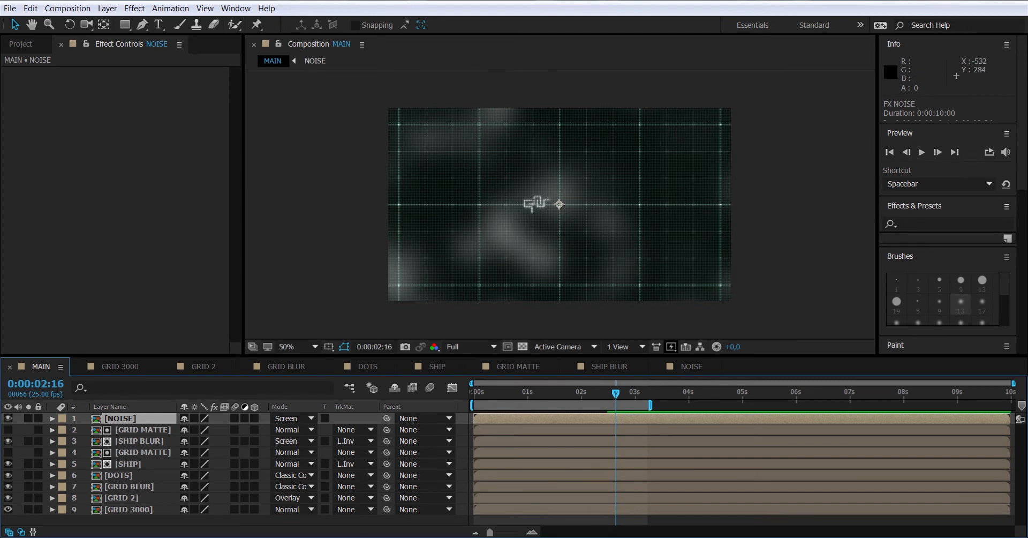
- Try a lower Fractal Noise transform Scale on the FX NOISE layer, check it in MAIN, and undo the change
double_click(121, 418)
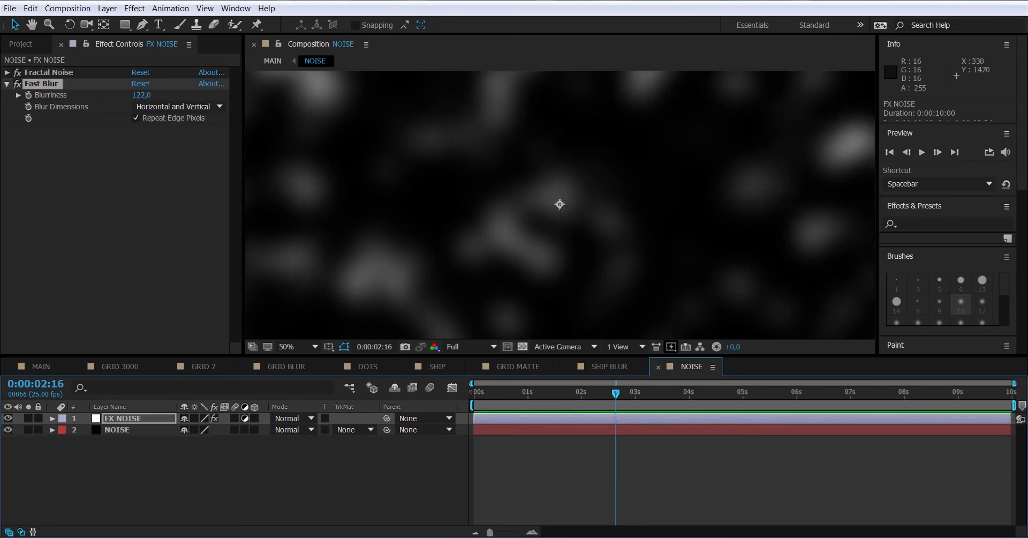
left_click(7, 84)
left_click(7, 72)
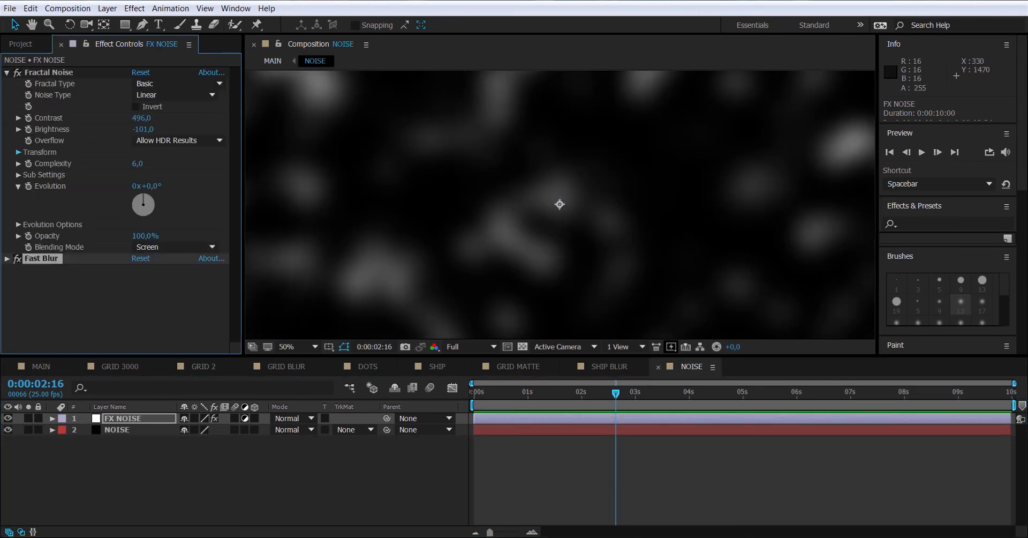
left_click(19, 152)
left_click_drag(89, 205, 73, 205)
left_click(41, 367)
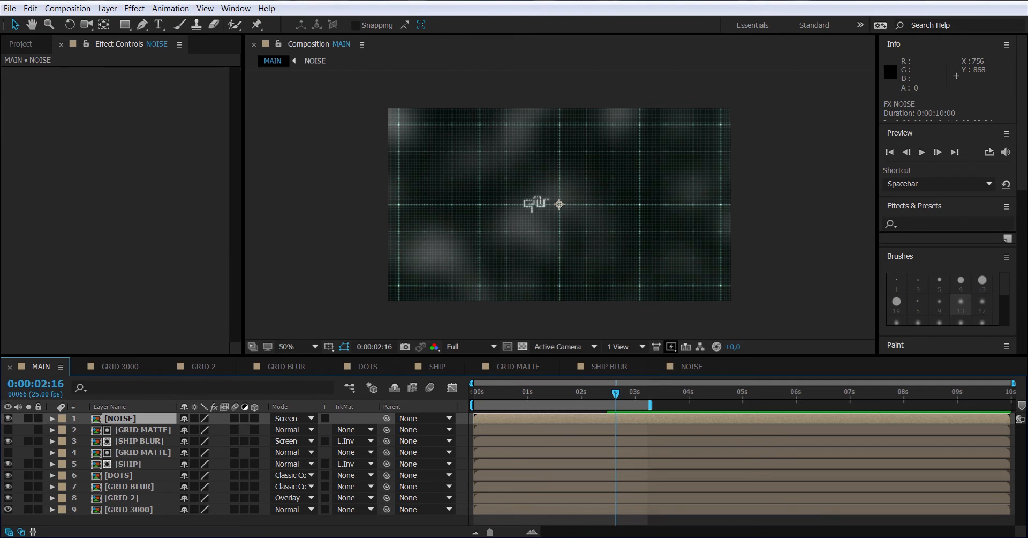
key("ctrl+z")
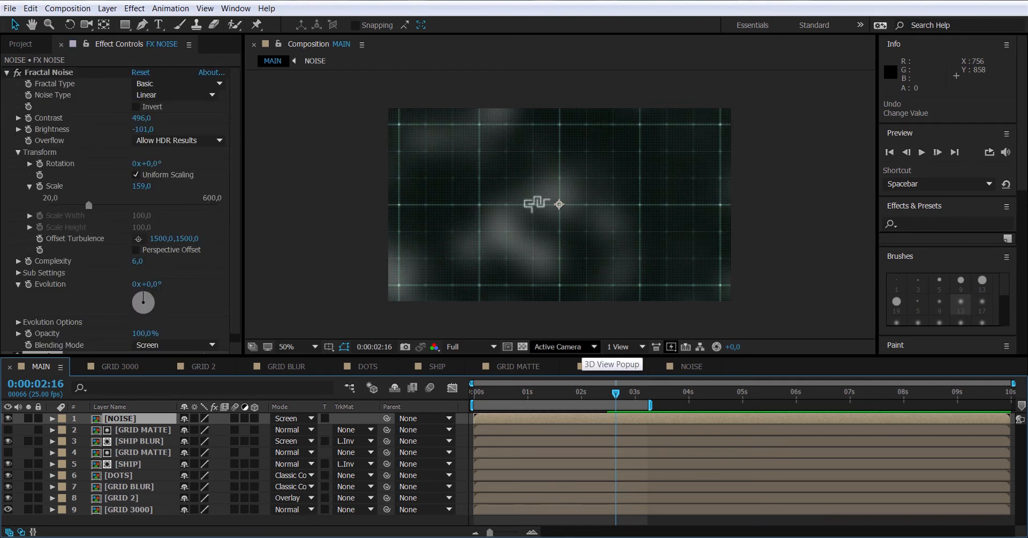
- Set the NOISE layer's blending mode in MAIN to Classic Color Dodge and inspect the result at 100% zoom
left_click(292, 417)
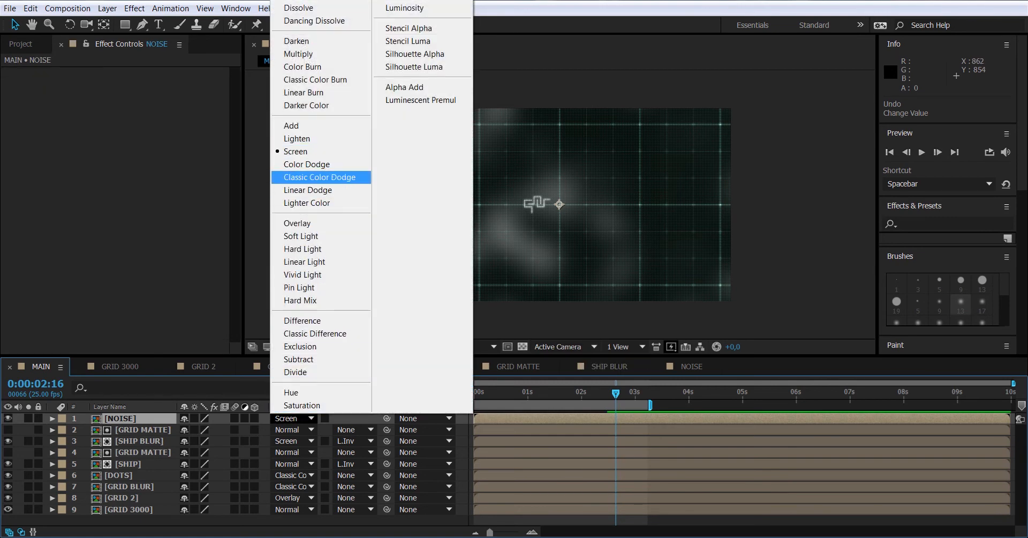
left_click(320, 176)
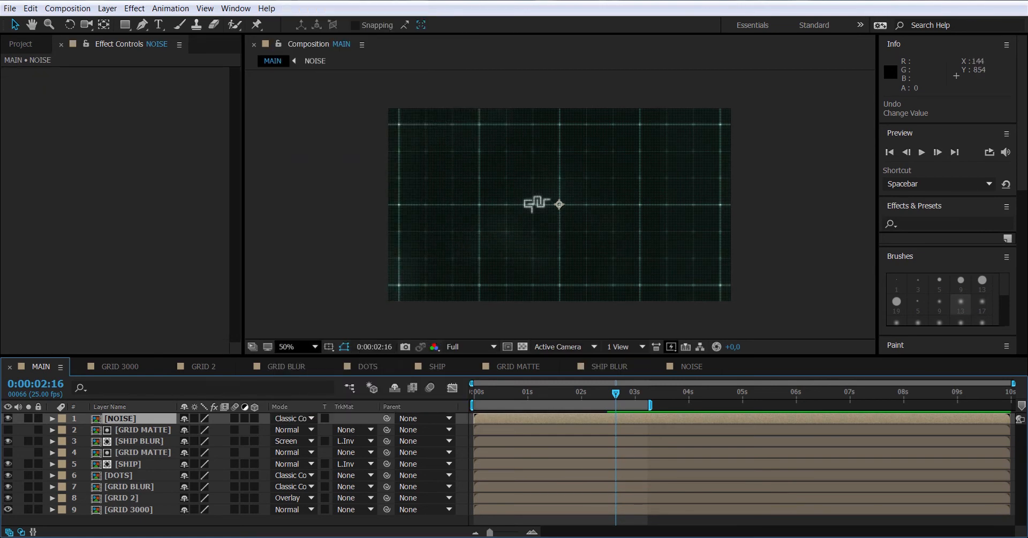
left_click(299, 347)
left_click(292, 257)
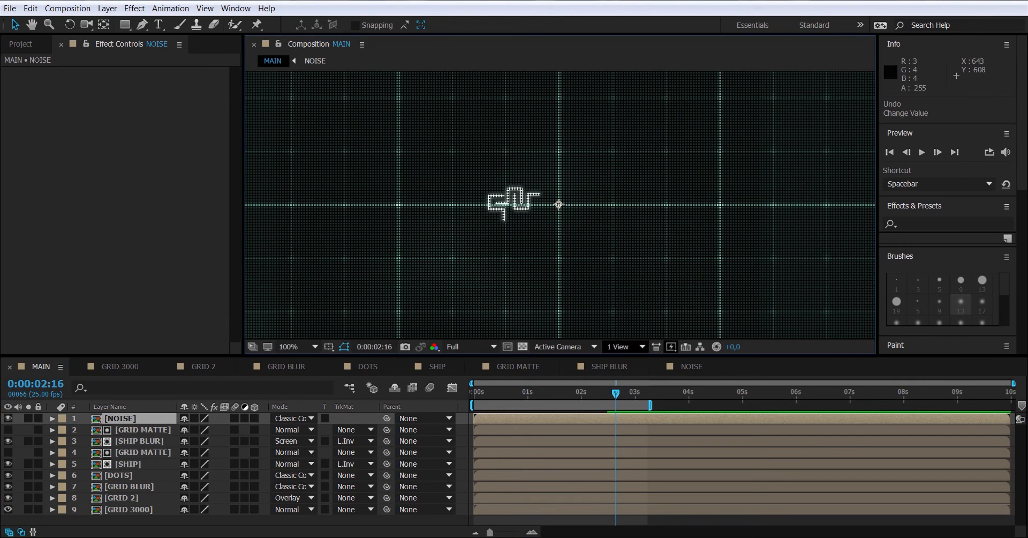
left_click(691, 367)
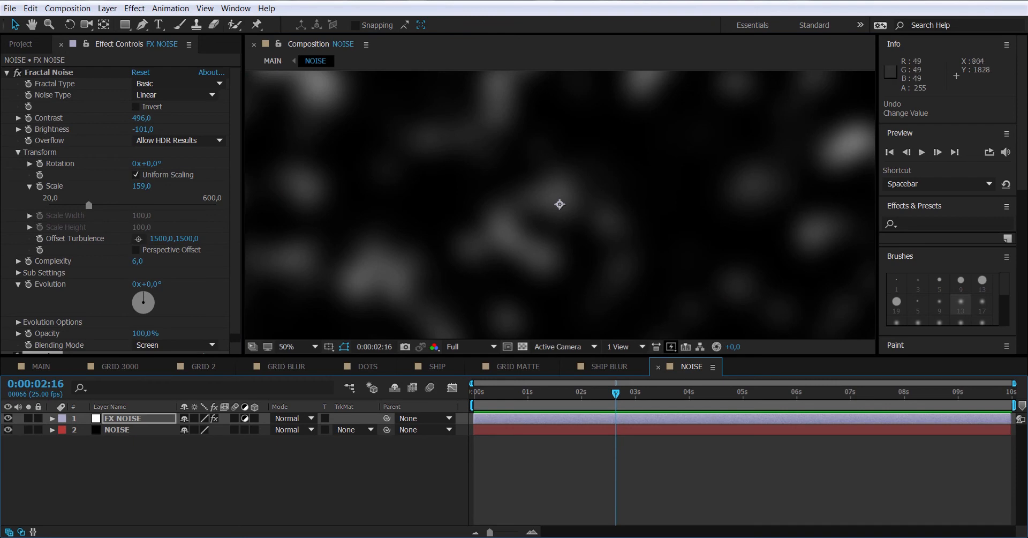
left_click(40, 367)
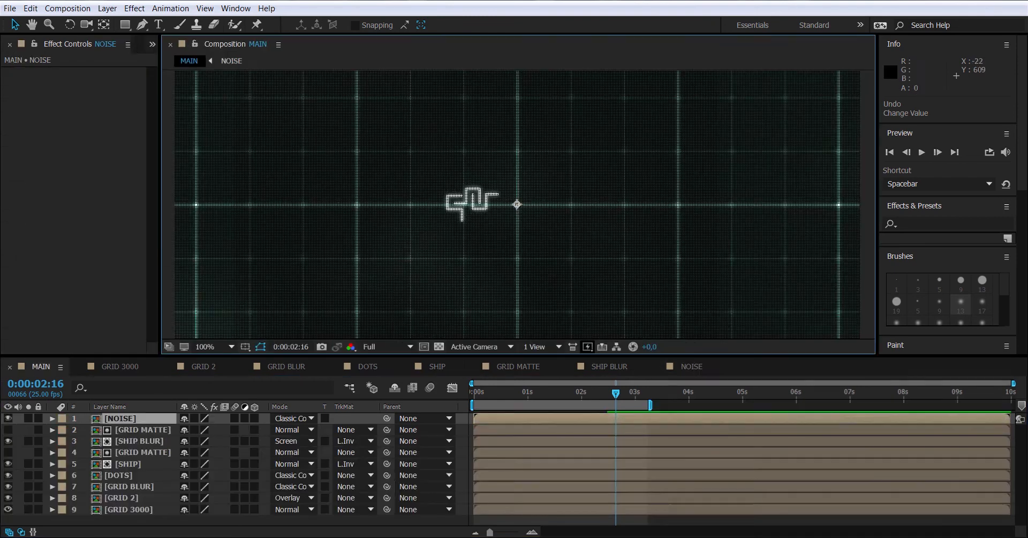
mouse_move(162, 356)
left_mouse_down()
mouse_move(161, 399)
mouse_move(162, 364)
left_mouse_up()
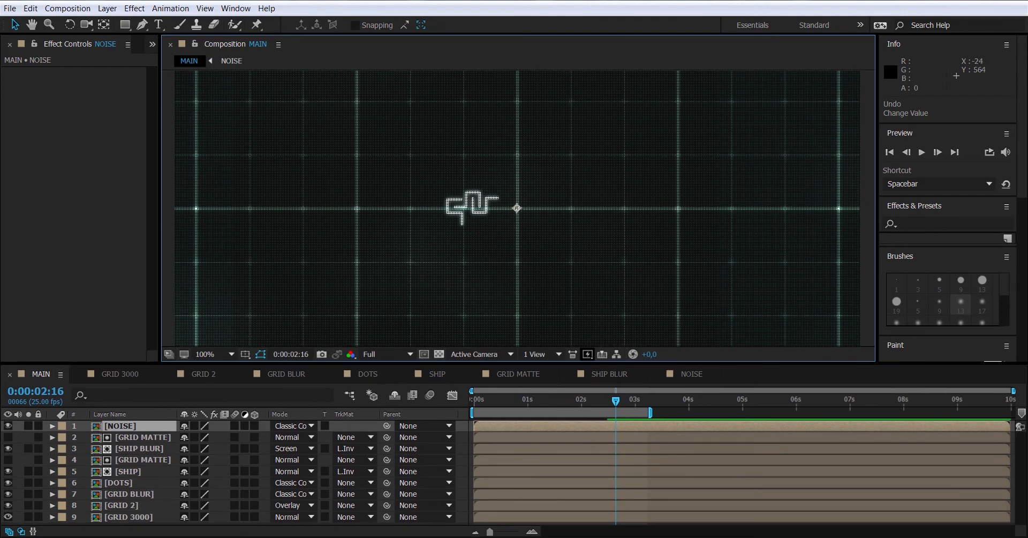
- Add an adjustment layer above the NOISE layer in MAIN and name it GLOW+CC
left_click(108, 8)
mouse_move(267, 8)
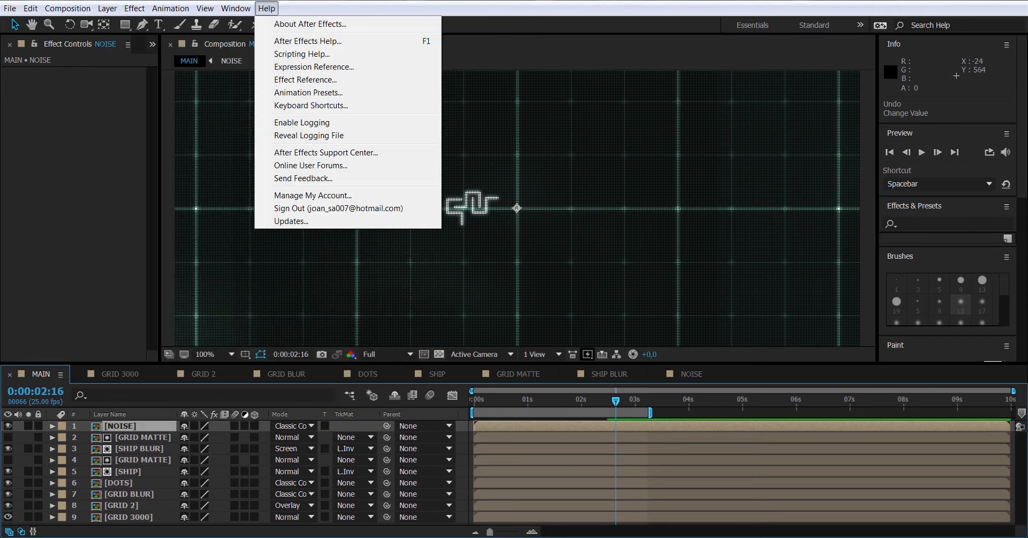
mouse_move(107, 9)
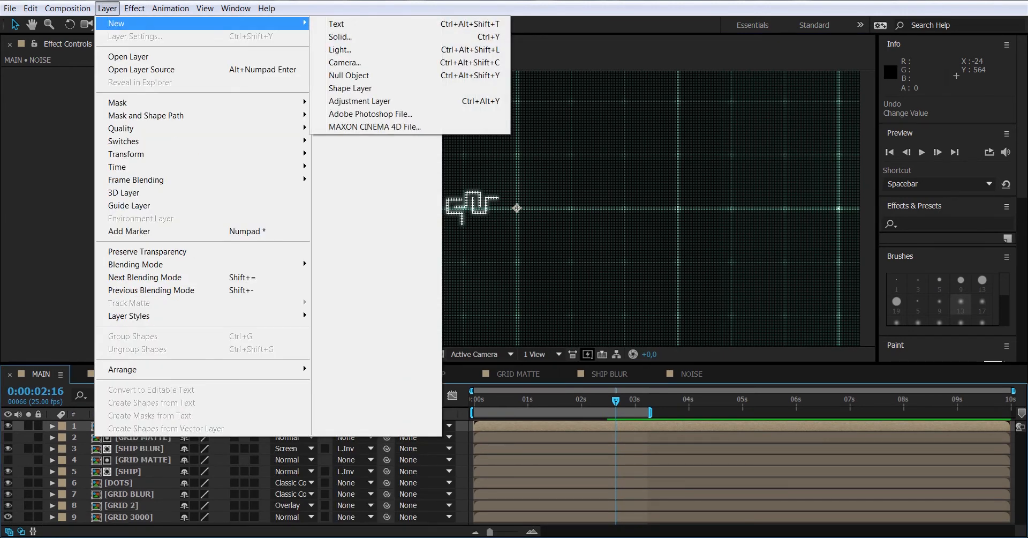
left_click(360, 100)
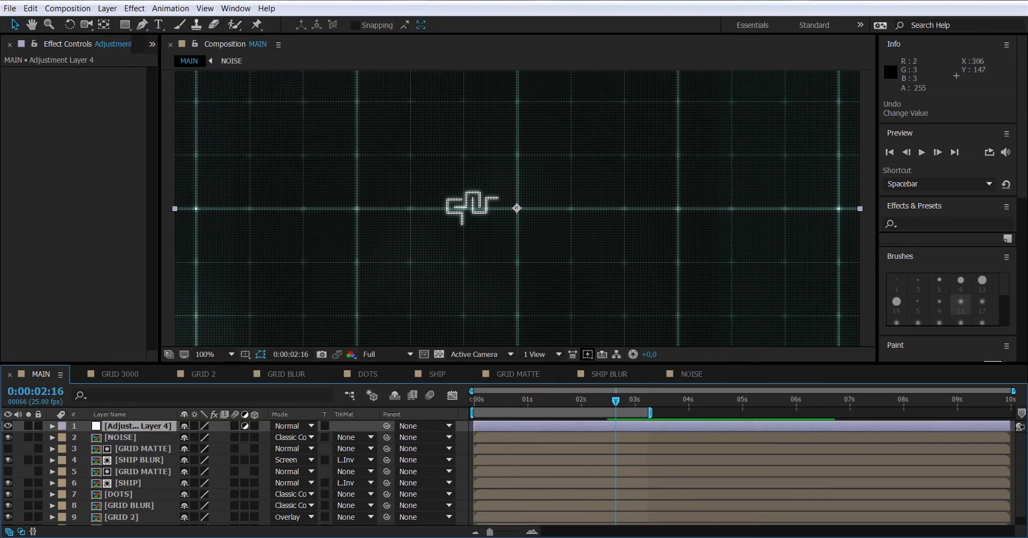
key("Return")
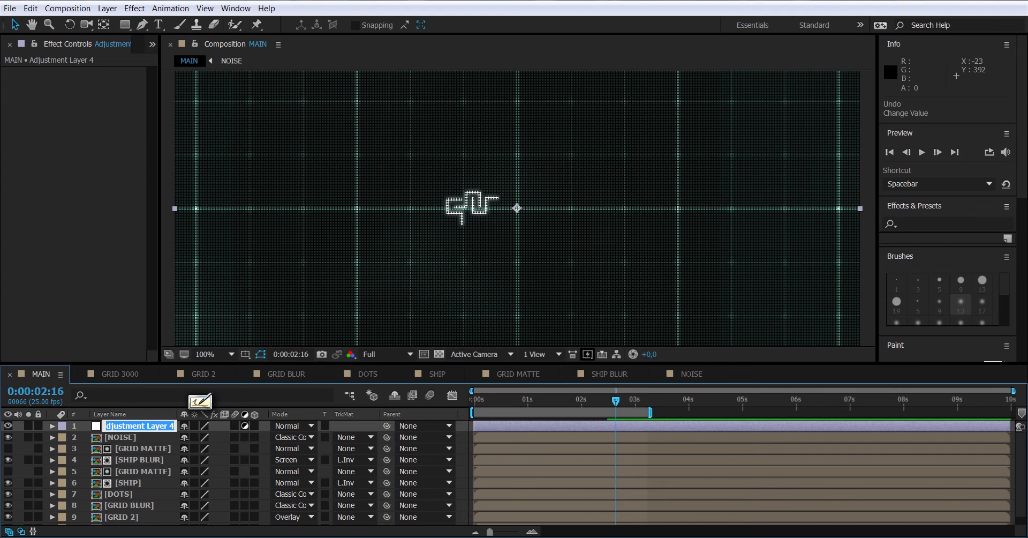
type("GLOQ")
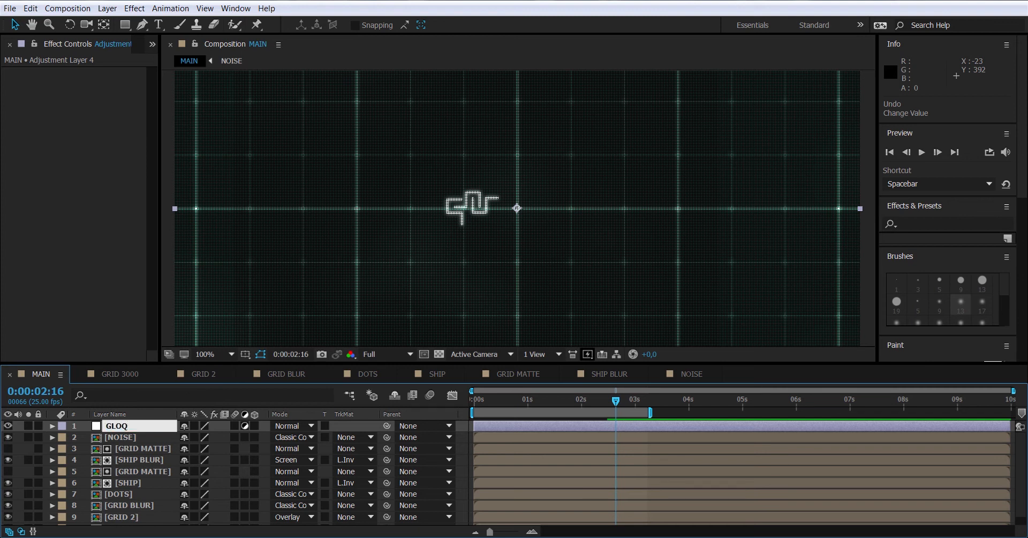
key("BackSpace")
type("W+CC")
key("Return")
- Apply the Stylize Glow effect to the GLOW+CC layer and widen the area showing its settings
right_click(134, 425)
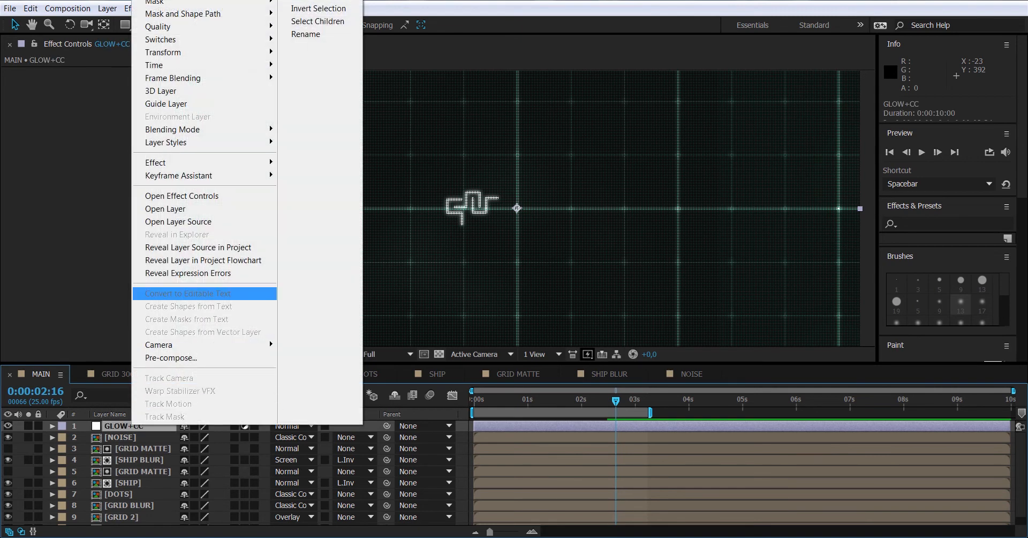
mouse_move(155, 162)
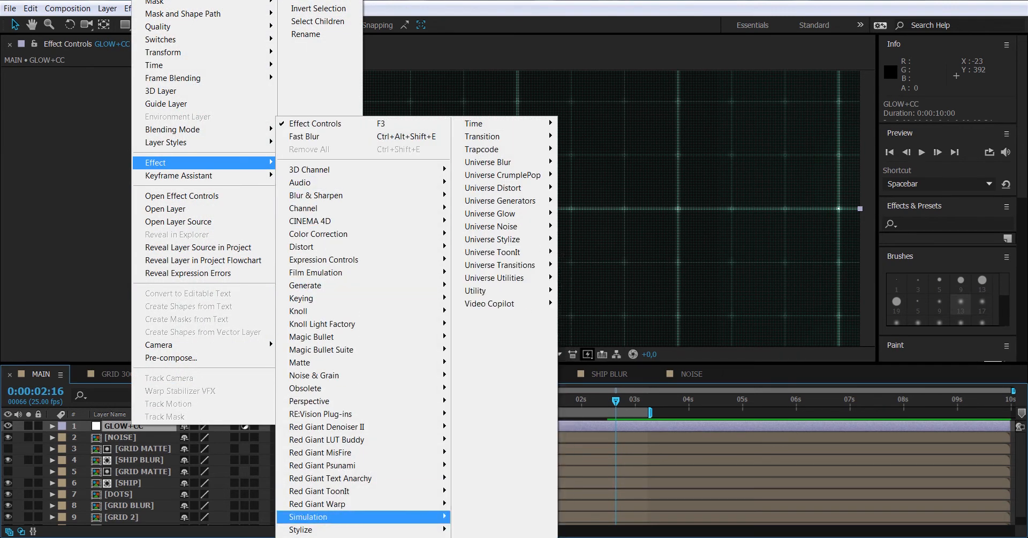
mouse_move(310, 529)
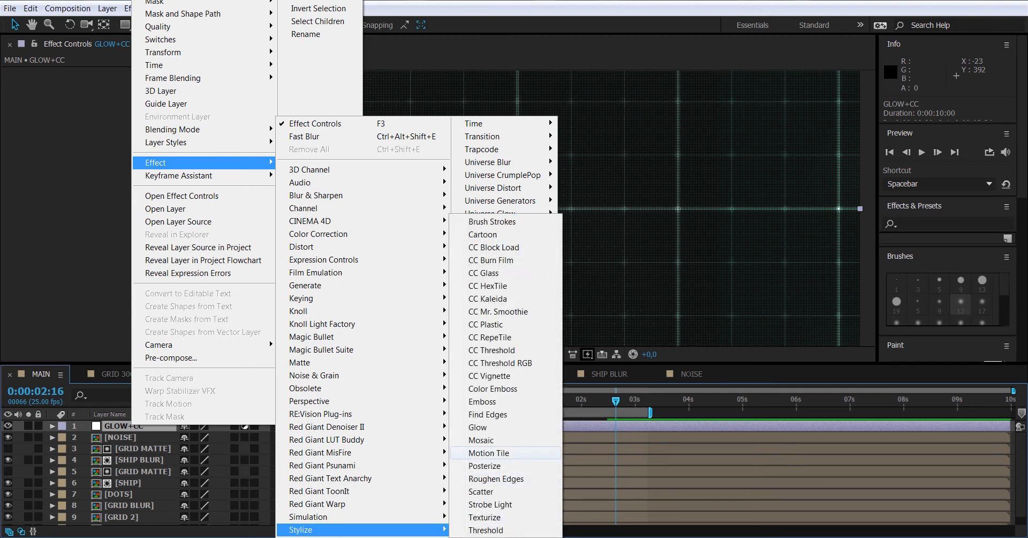
left_click(478, 427)
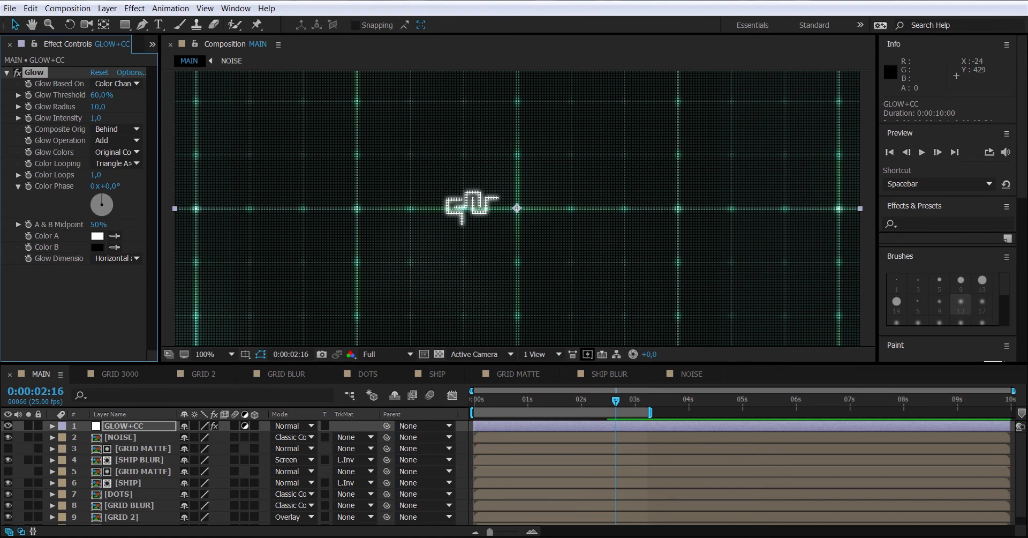
left_click_drag(160, 245, 212, 245)
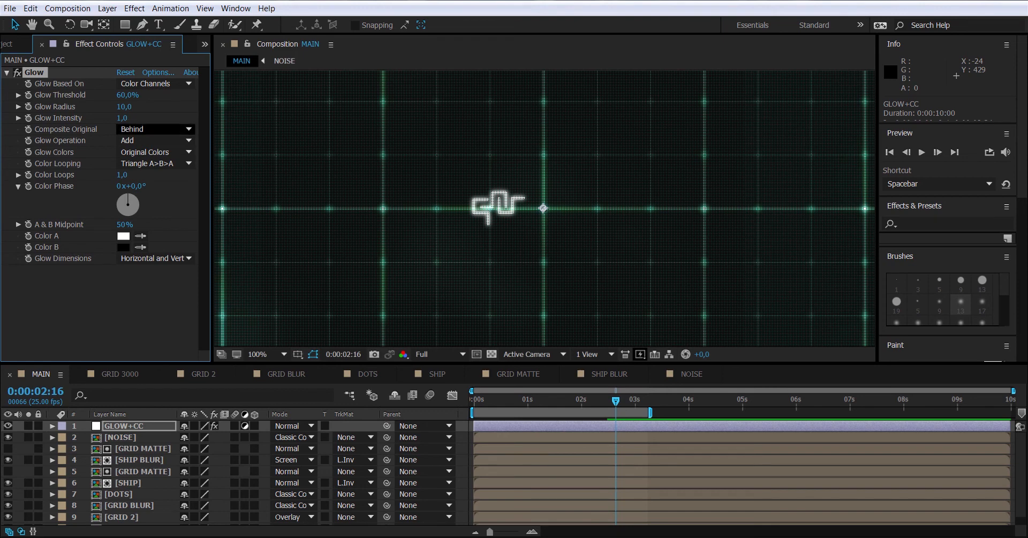
- Set the Glow Threshold to 64.8% and compare the composition with the effect off and on
mouse_move(127, 95)
left_mouse_down()
mouse_move(110, 95)
mouse_move(177, 95)
mouse_move(115, 95)
mouse_move(141, 95)
left_mouse_up()
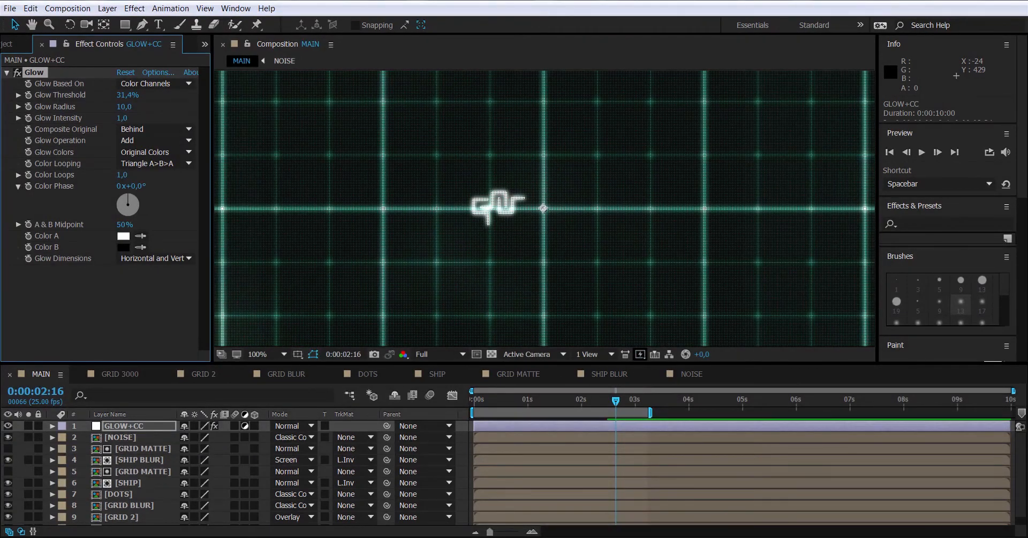
left_click(127, 95)
type("53")
key("Return")
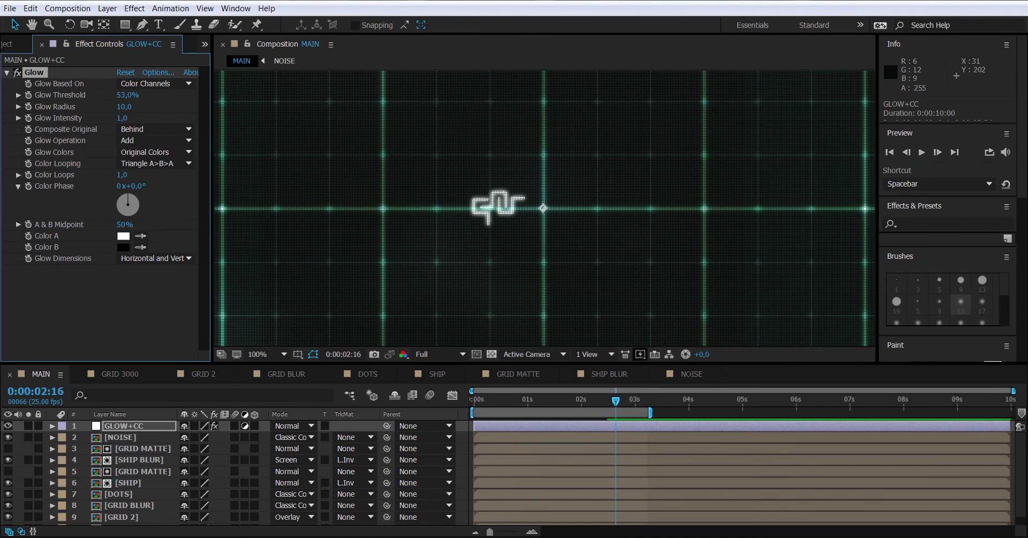
left_click_drag(127, 95, 135, 95)
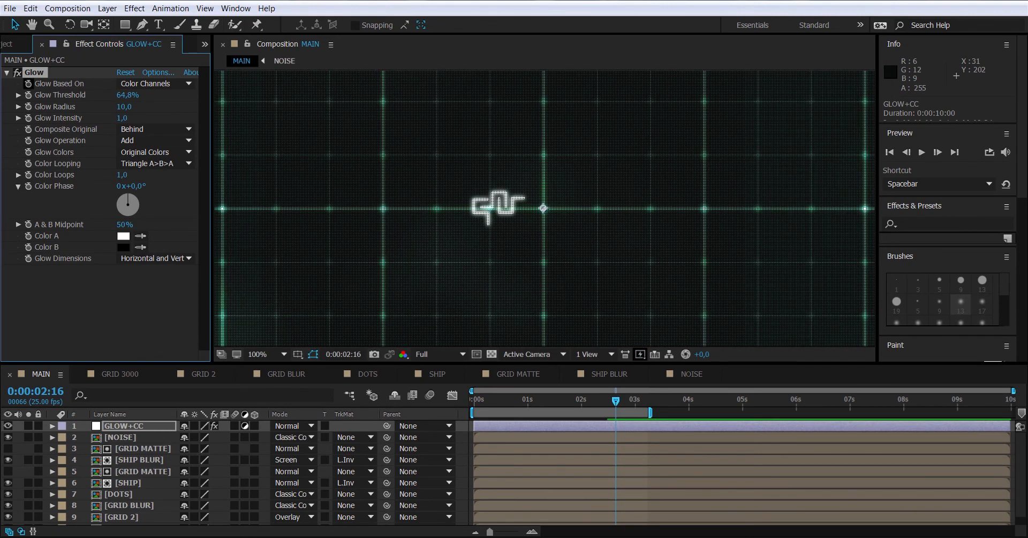
left_click(17, 73)
left_click(18, 72)
left_click(17, 73)
left_click(17, 72)
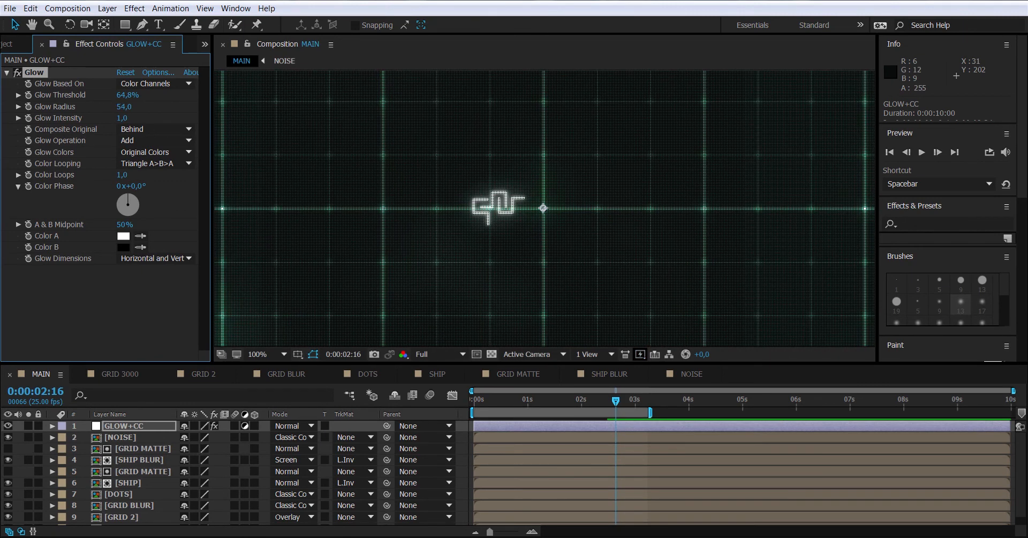
- Set the Glow Radius to 27 and compare the image with and without the Glow
mouse_move(124, 106)
left_mouse_down()
mouse_move(164, 107)
mouse_move(78, 106)
mouse_move(128, 107)
left_mouse_up()
left_click(17, 72)
left_click(17, 73)
left_click(17, 72)
left_click(17, 72)
left_click(17, 73)
left_click(17, 72)
- Raise the Glow Intensity to 1.3, keep the Glow Operation at Add, and collapse the Glow settings
left_click(18, 118)
mouse_move(75, 136)
left_mouse_down()
mouse_move(50, 136)
mouse_move(86, 137)
left_mouse_up()
left_click(18, 118)
left_click(147, 141)
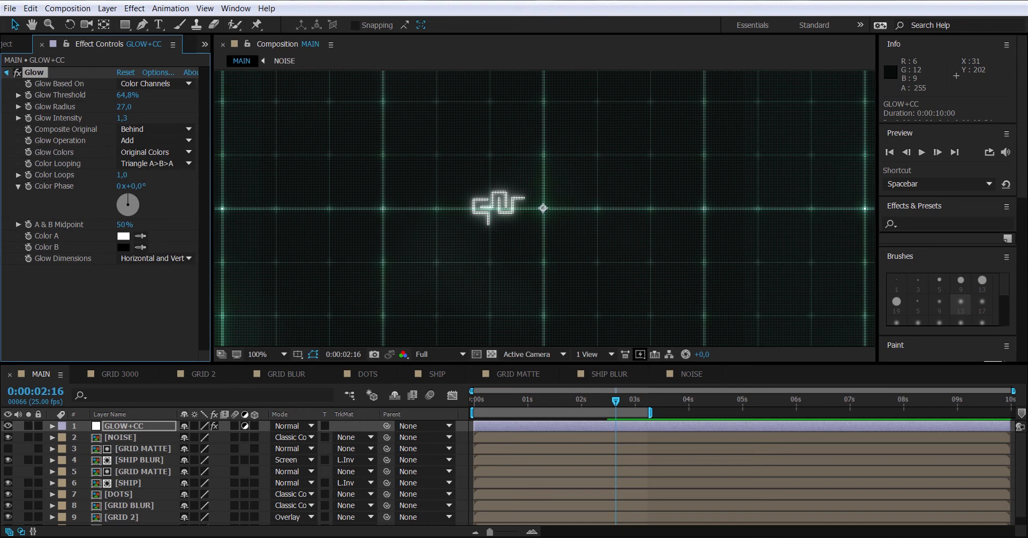
left_click(7, 73)
- View the composition at 50% and add a Color Balance effect to the GLOW+CC layer
left_click(265, 354)
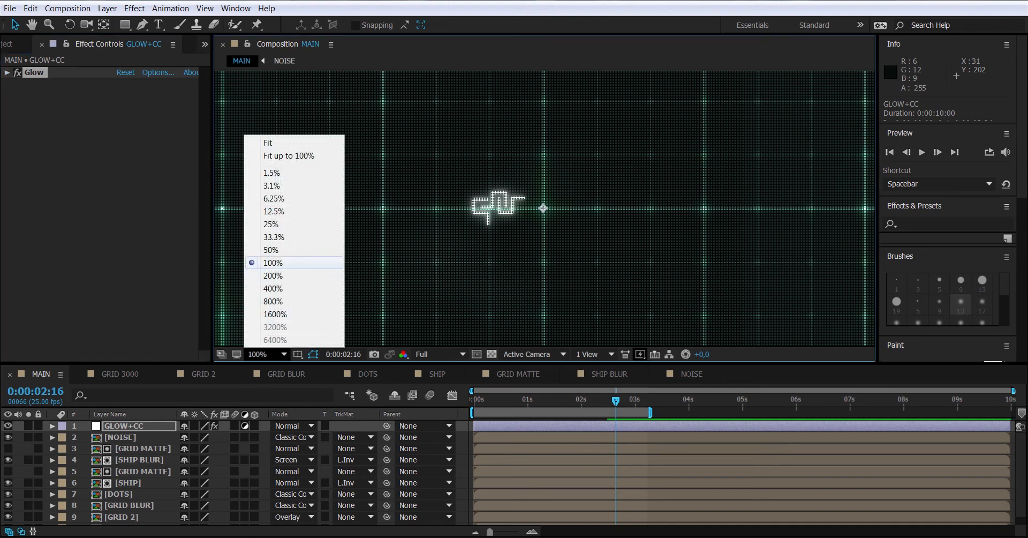
left_click(276, 248)
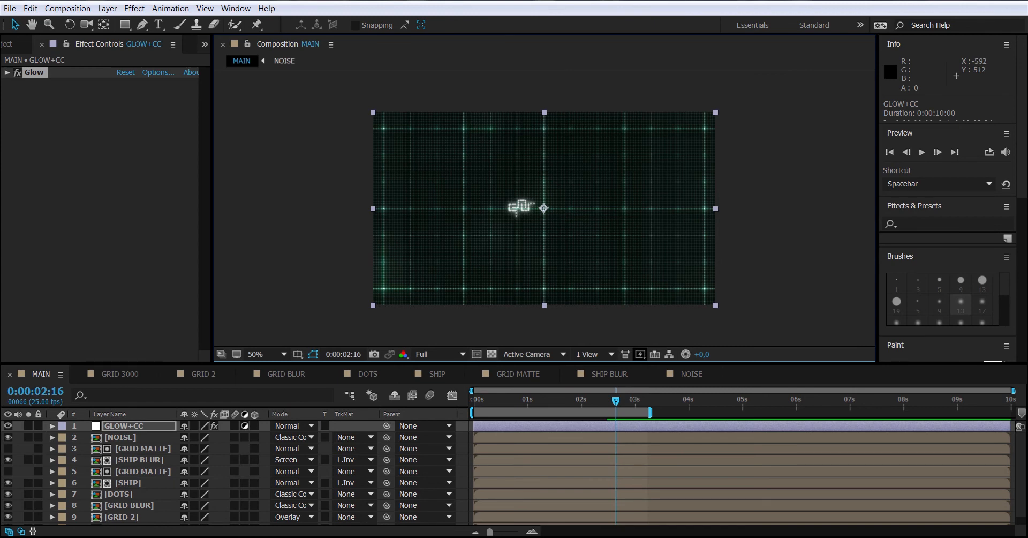
right_click(77, 91)
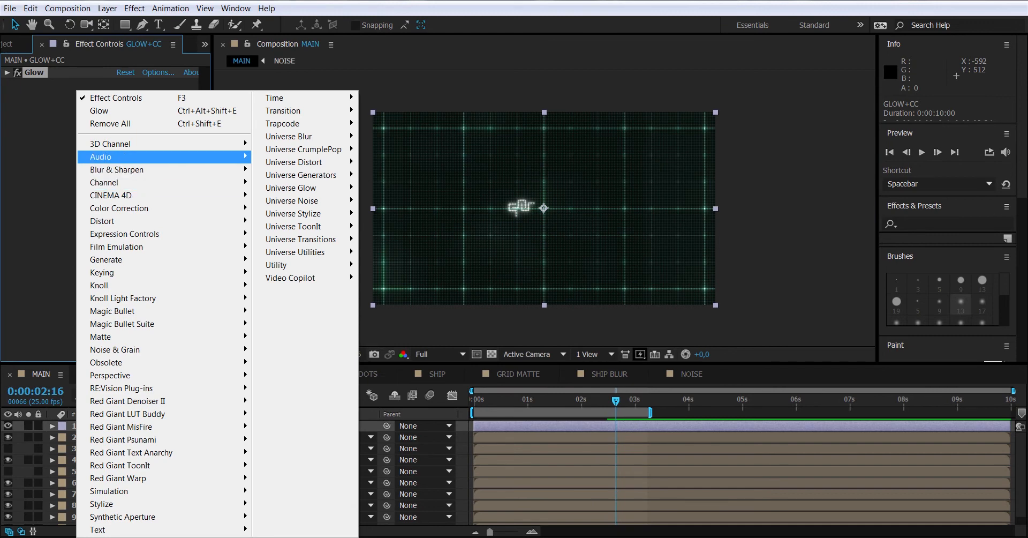
mouse_move(215, 208)
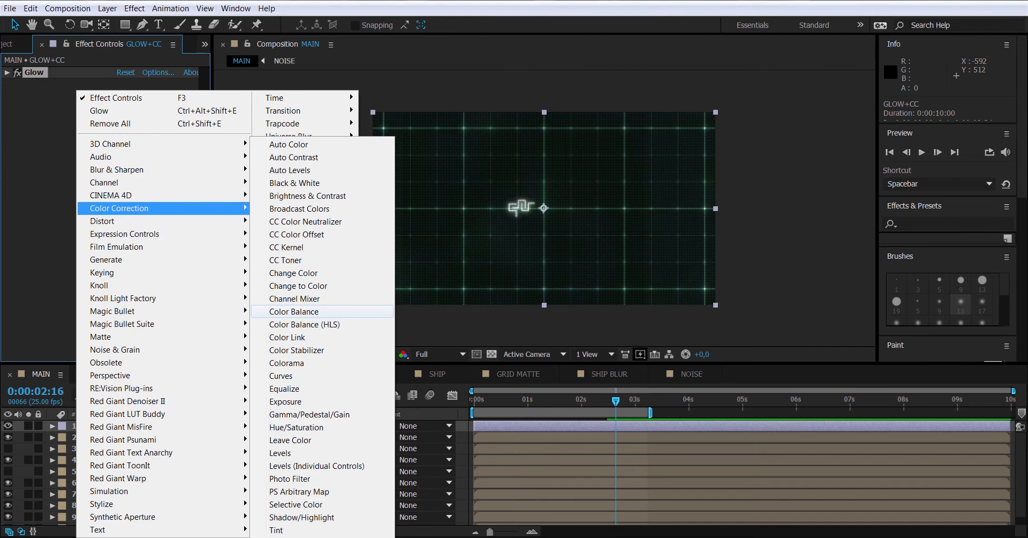
left_click(294, 311)
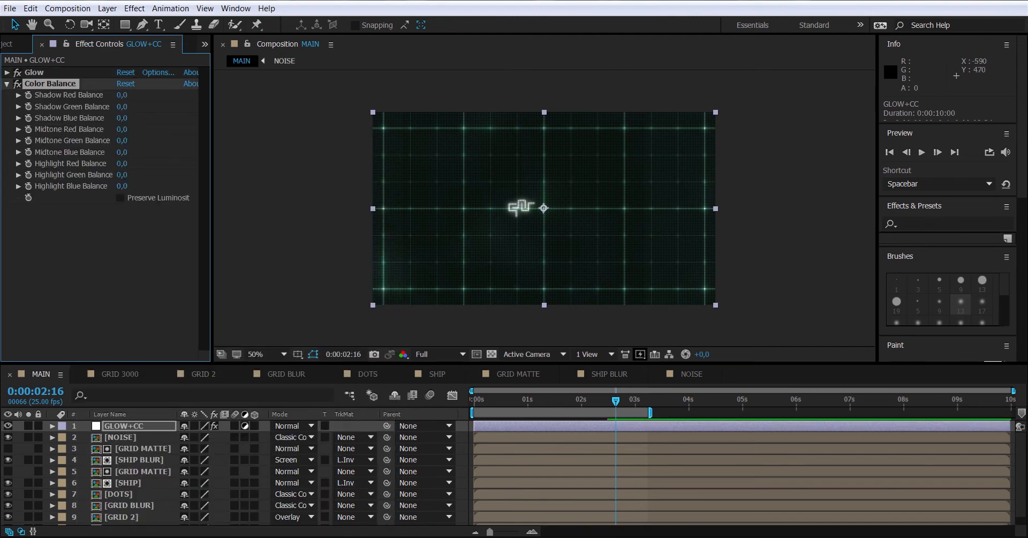
- Set the Color Balance shadows to green 31 and blue 35, and the midtones to green 36 and blue 26
left_click_drag(122, 106, 136, 107)
left_click_drag(122, 118, 139, 117)
left_click_drag(122, 140, 134, 140)
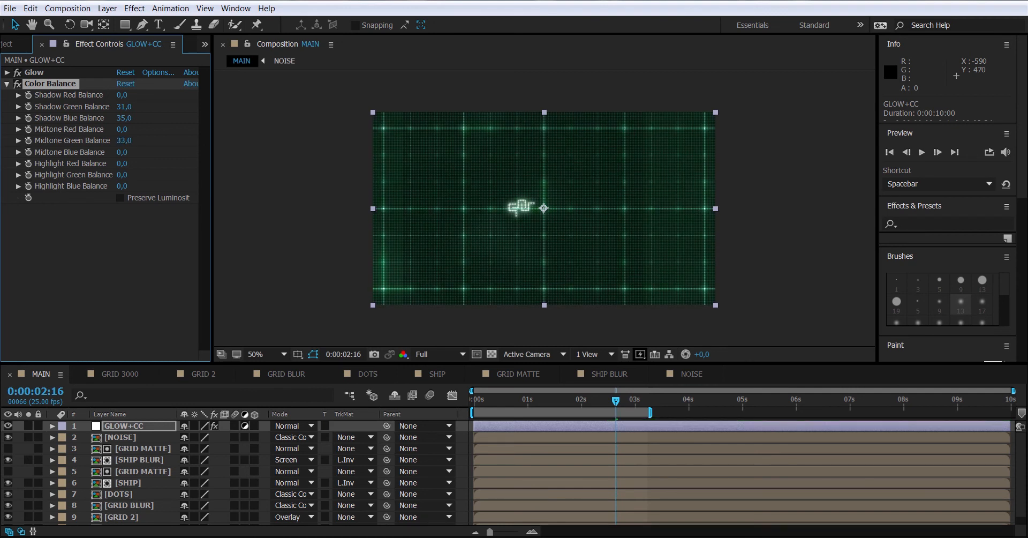
left_click_drag(142, 140, 139, 141)
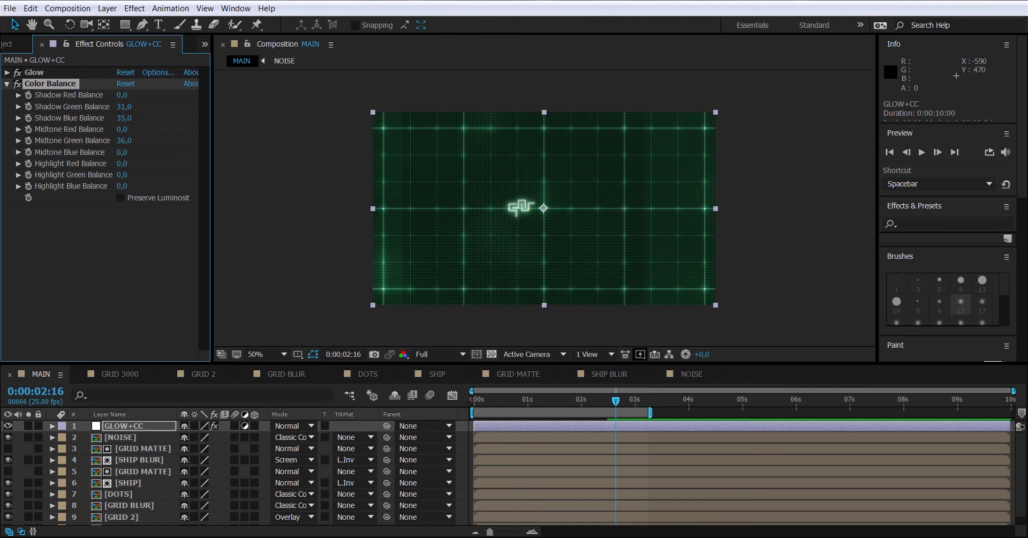
left_click_drag(122, 153, 136, 152)
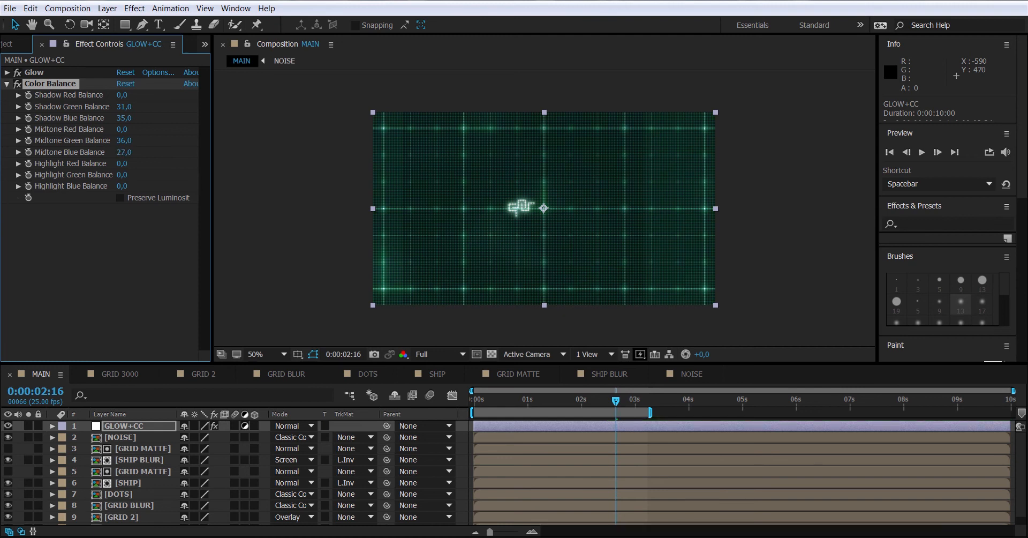
left_click_drag(123, 152, 123, 152)
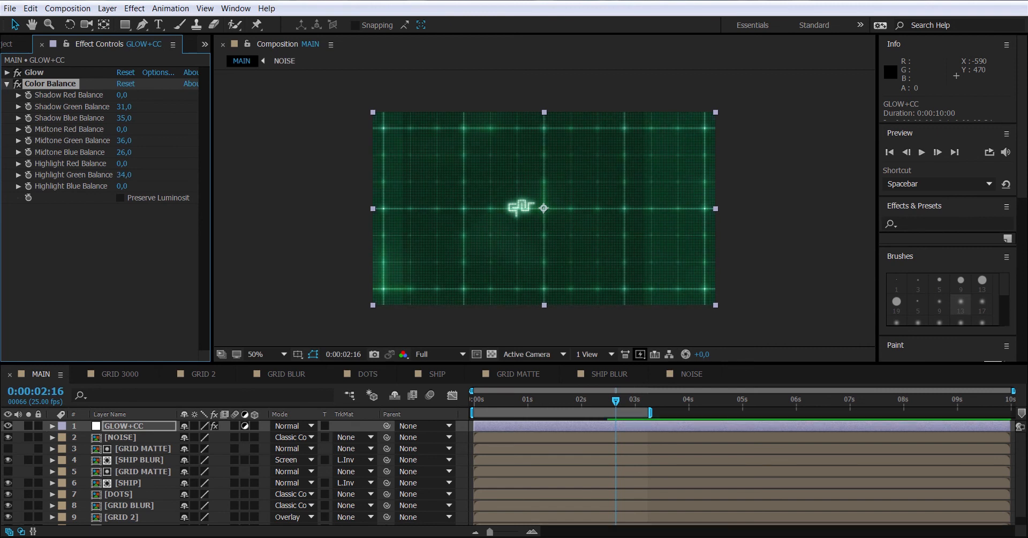
- Set the highlight green balance to 34 and blue to 23, and try Preserve Luminosity before leaving it off
left_click_drag(122, 187, 133, 187)
left_click(121, 198)
left_click(121, 198)
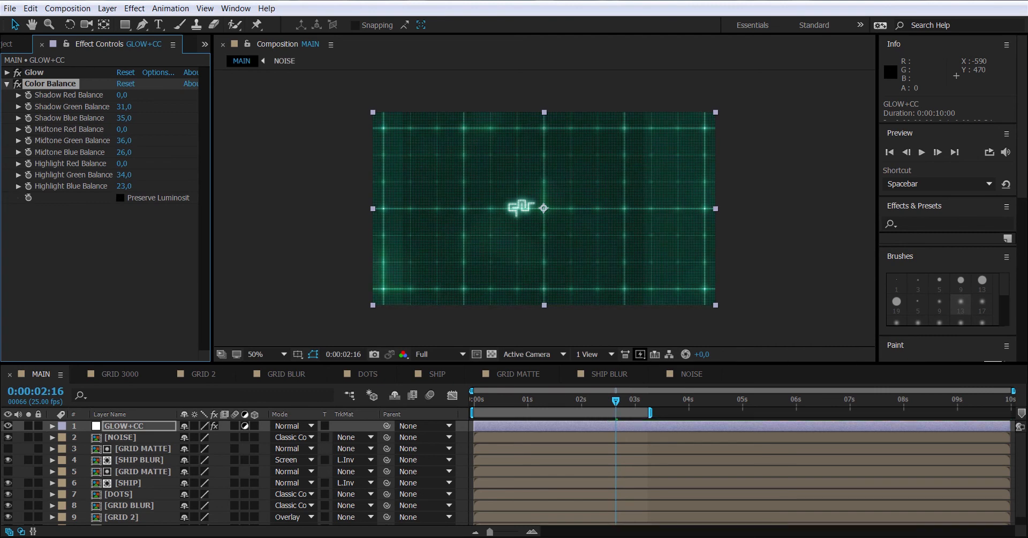
- Turn on Preserve Luminosity for the Color Balance effect on the GLOW+CC layer
left_click(120, 198)
left_click(121, 197)
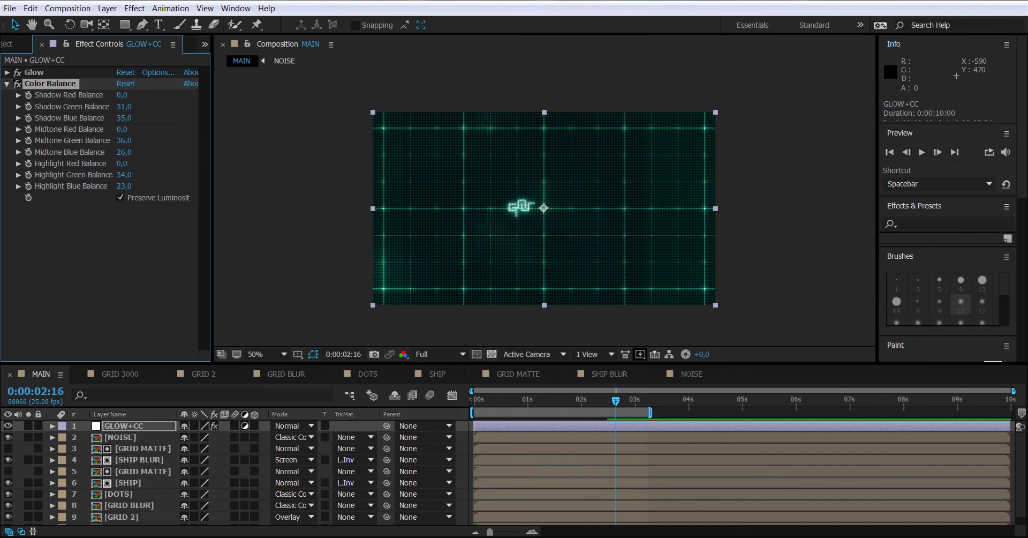
- Add a new adjustment layer at the top of the MAIN composition and name it MB
left_click(107, 8)
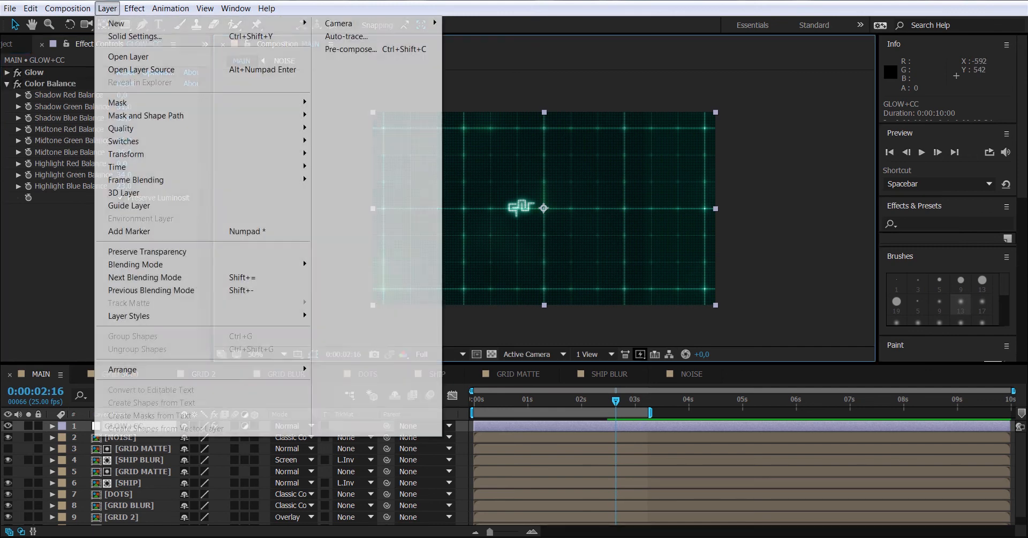
mouse_move(123, 23)
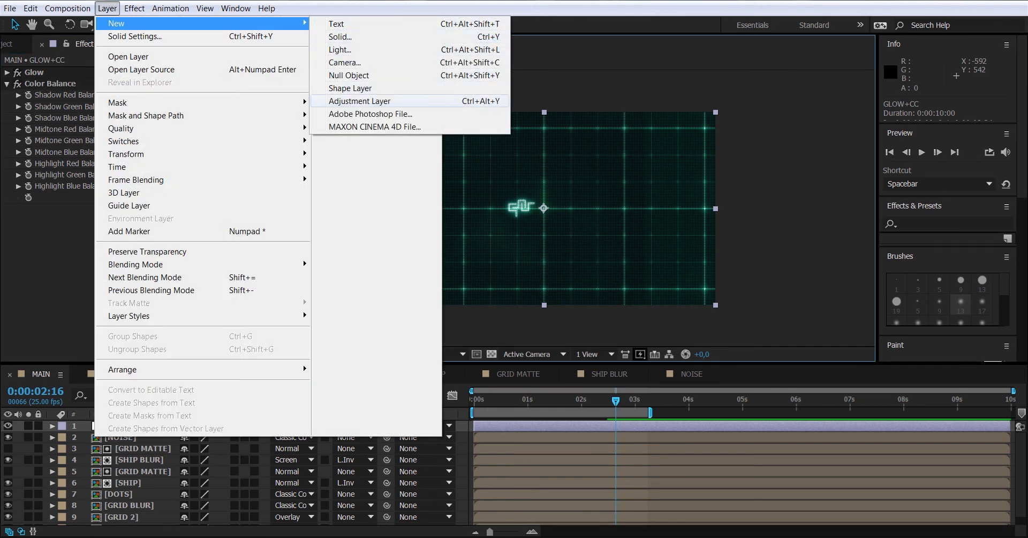
left_click(360, 100)
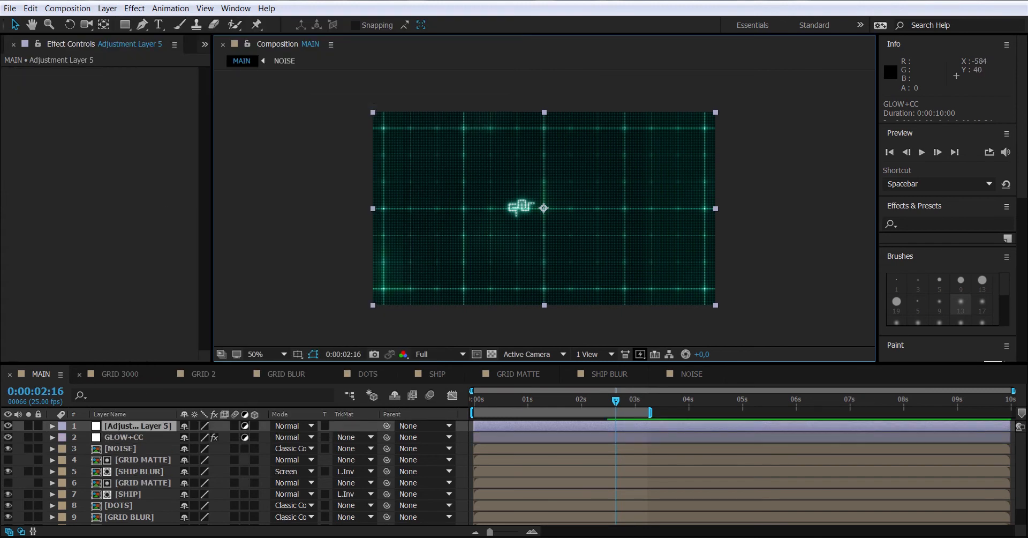
key("Return")
type("MB")
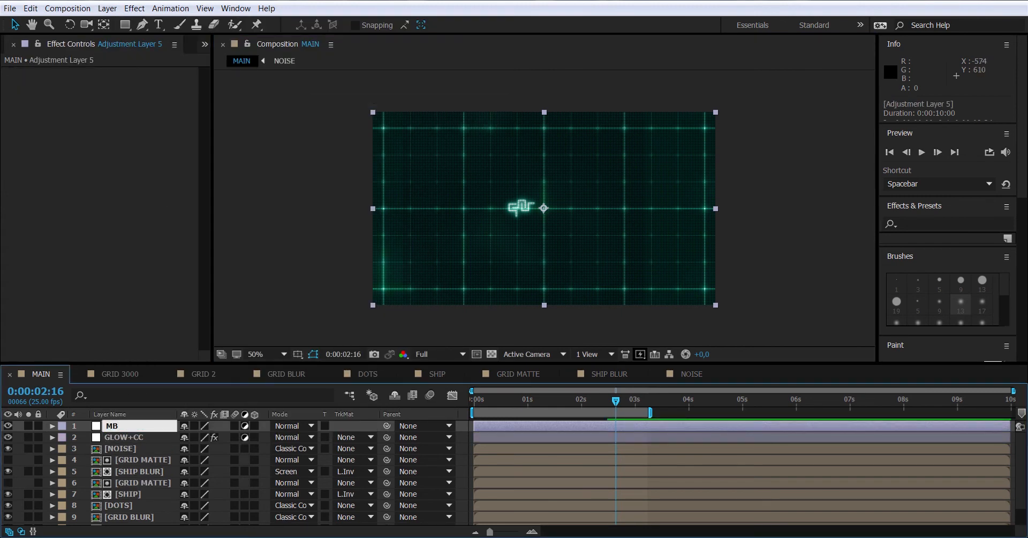
key("Return")
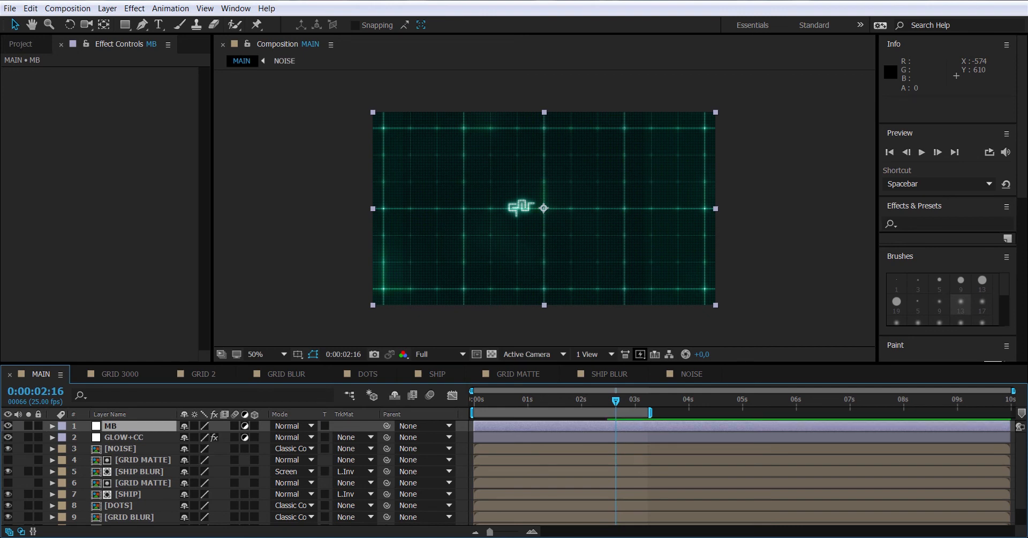
- Apply the Magic Bullet Looks effect to the MB layer and open its look editor
right_click(137, 425)
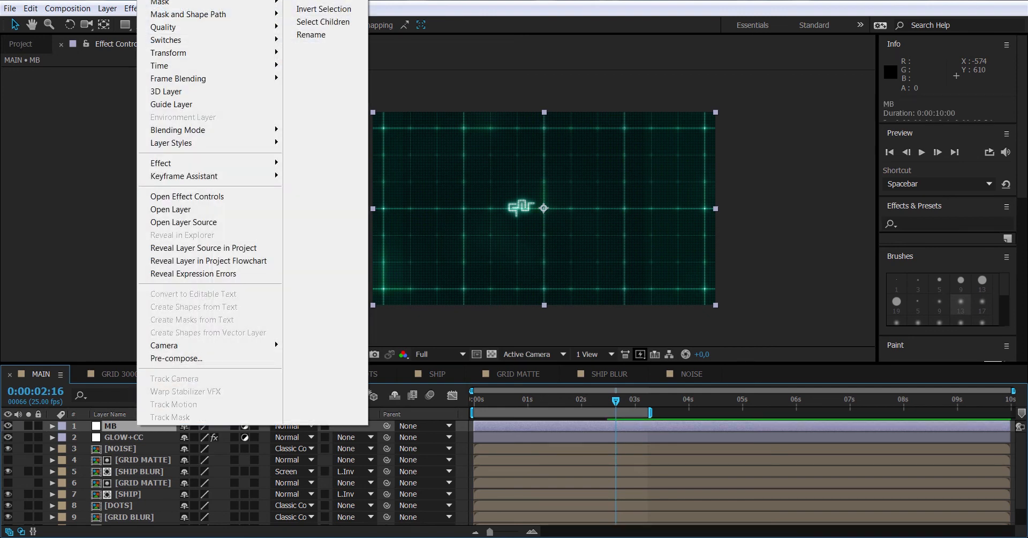
mouse_move(214, 163)
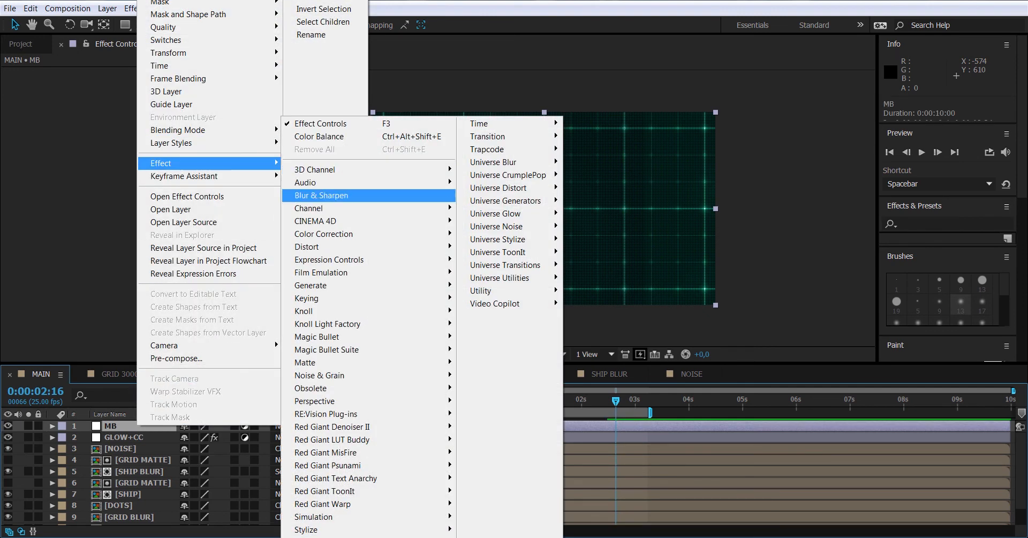
mouse_move(319, 375)
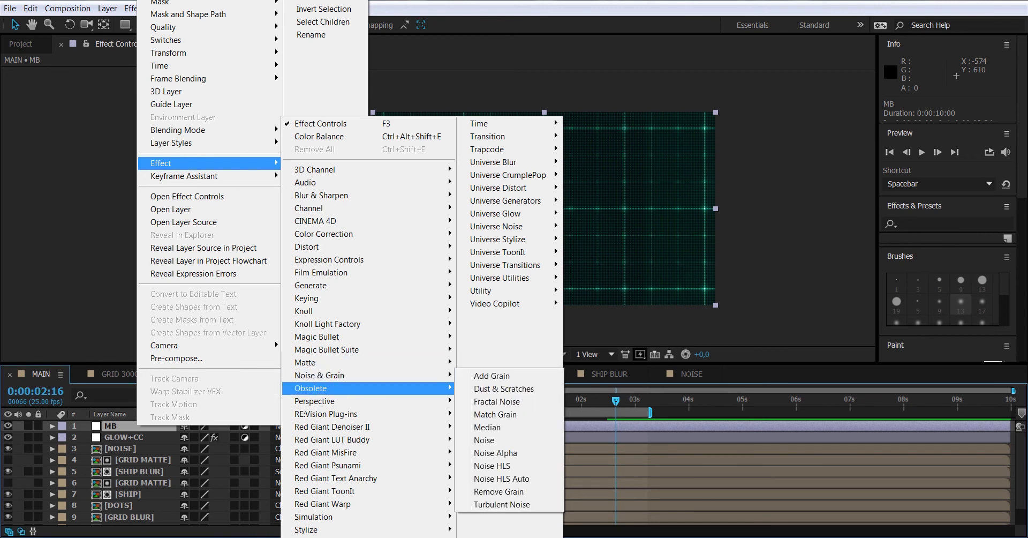
mouse_move(327, 349)
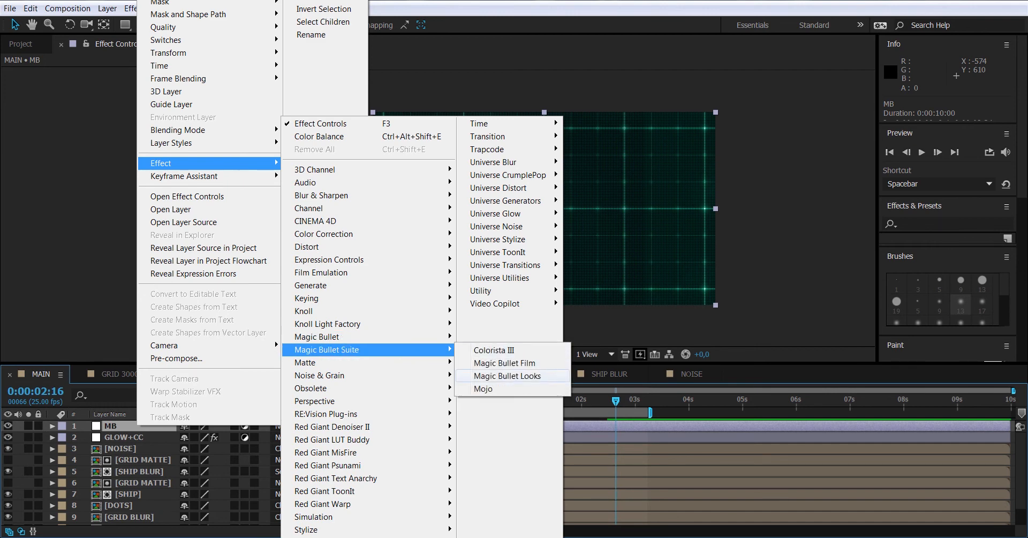
left_click(507, 376)
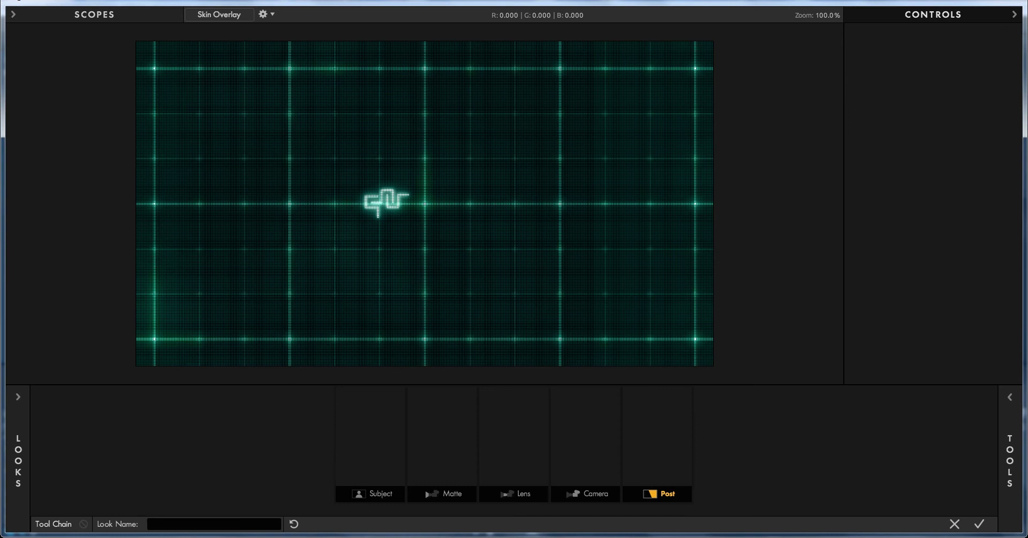
- Add the Lens Distortion, Edge Softness and Chromatic Aberration tools to the Lens stage of the look's tool chain
left_click(442, 493)
left_click(1010, 456)
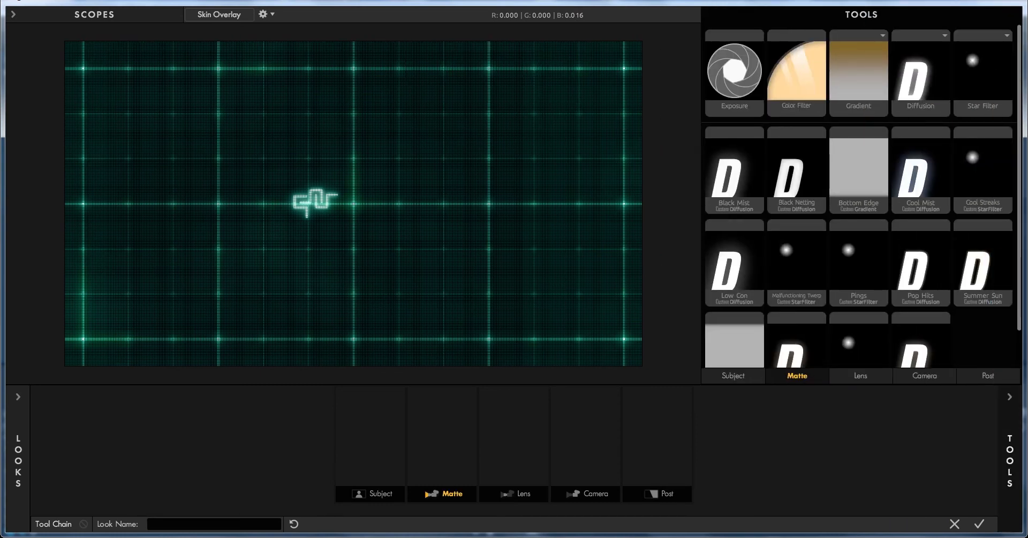
left_click(861, 376)
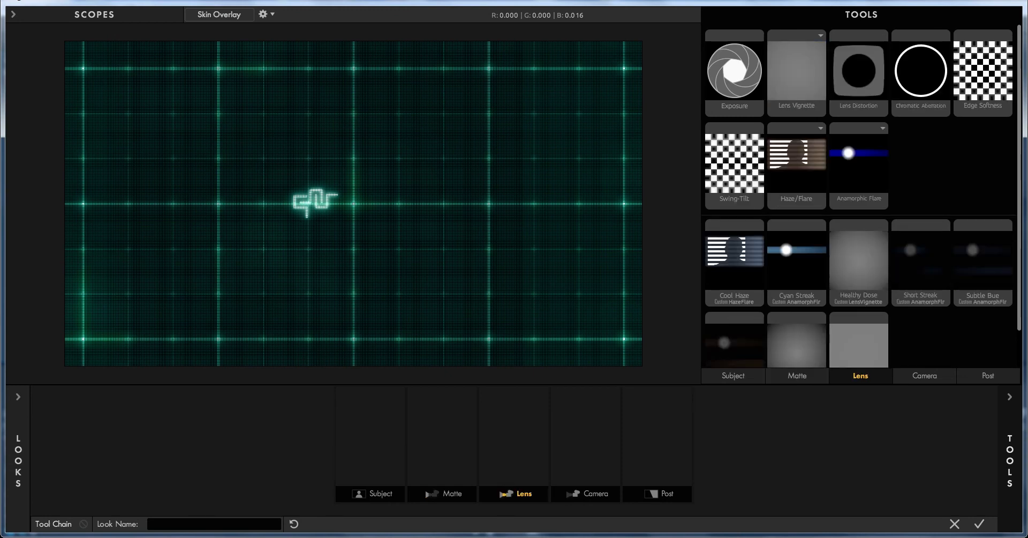
left_click_drag(858, 72, 513, 435)
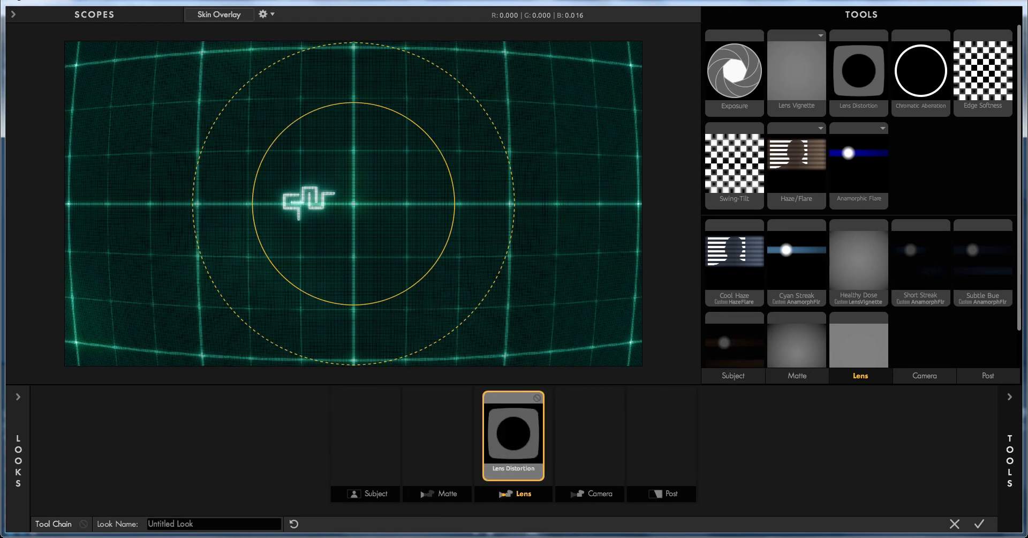
left_click_drag(984, 70, 587, 431)
left_click_drag(921, 72, 581, 434)
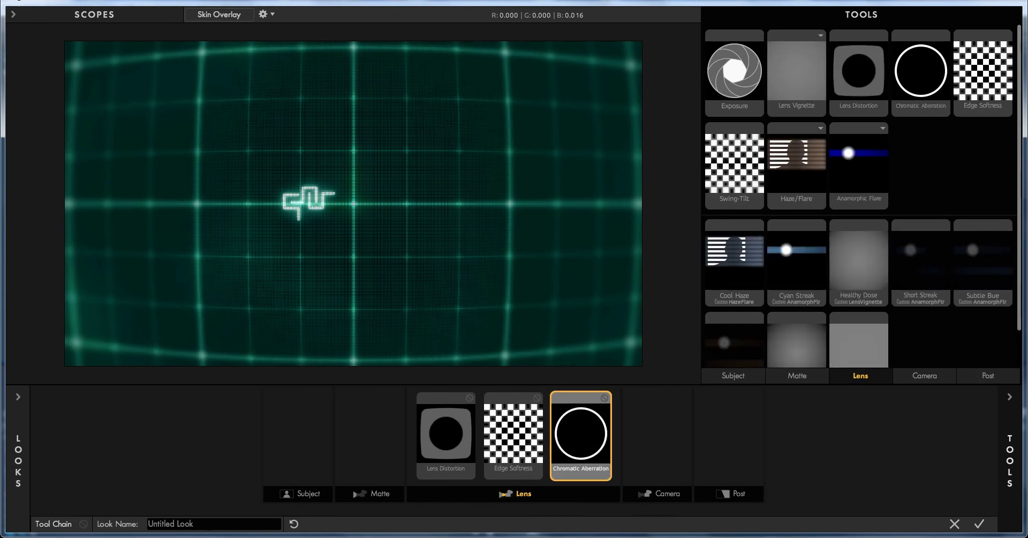
- Reduce the distortion amount of the Lens Distortion tool to a slight bulge
left_click(445, 434)
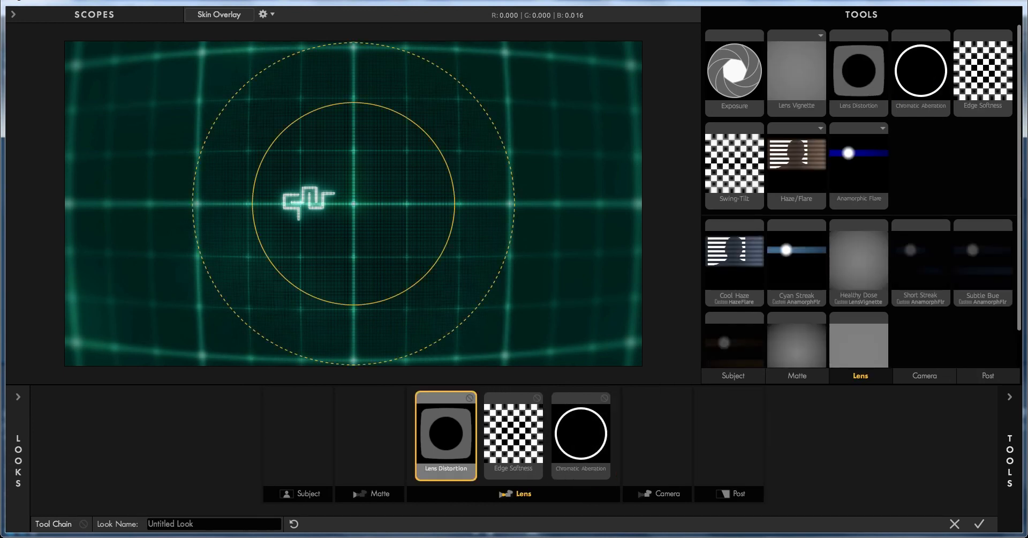
left_click(1010, 461)
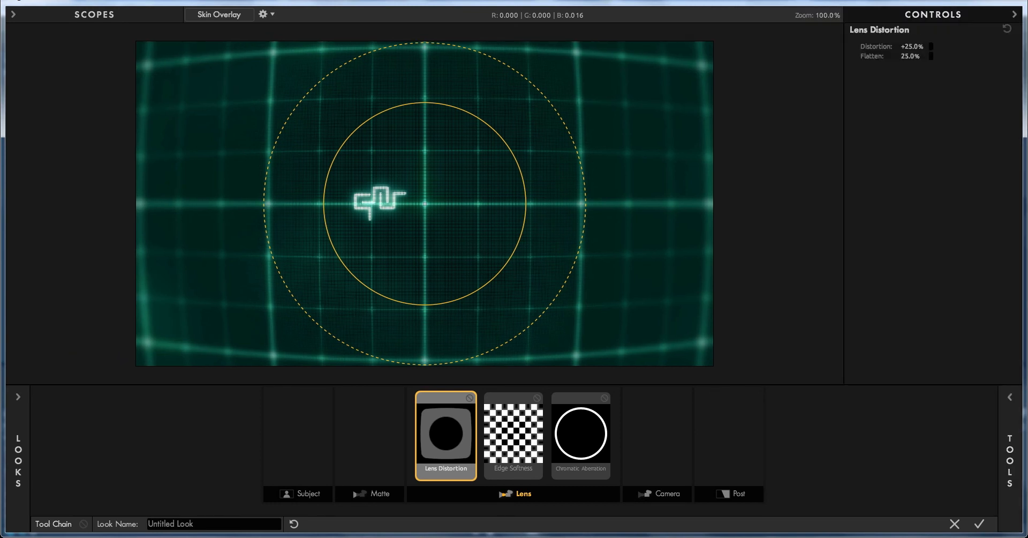
mouse_move(912, 47)
left_mouse_down()
mouse_move(886, 47)
mouse_move(931, 56)
mouse_move(893, 46)
mouse_move(909, 47)
left_mouse_up()
- Set Edge Softness to Blur Size 1.25%, Quality 5, Radius 1.119, Aspect 1.002 and Spread 0.393
left_click(513, 436)
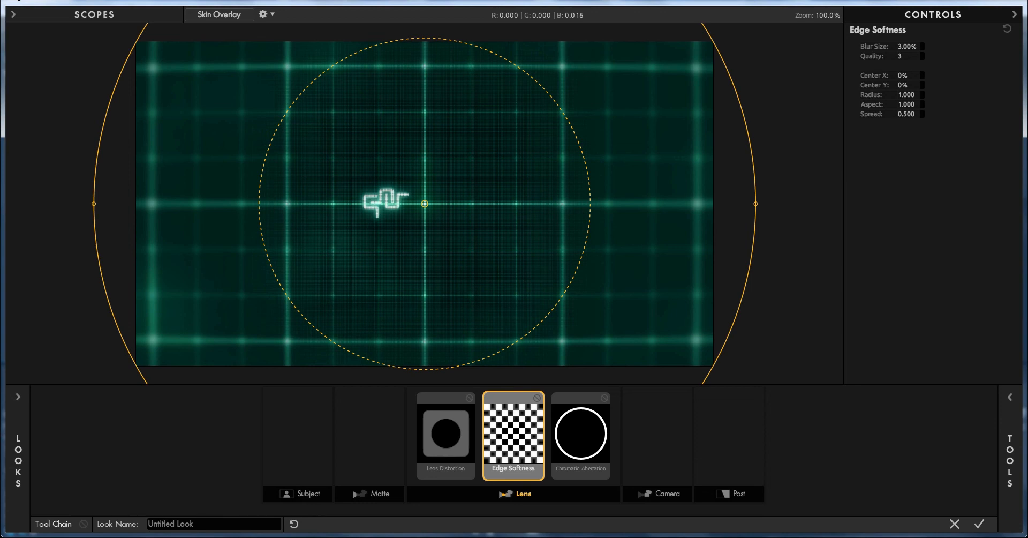
mouse_move(907, 47)
left_mouse_down()
mouse_move(896, 47)
mouse_move(907, 56)
left_mouse_up()
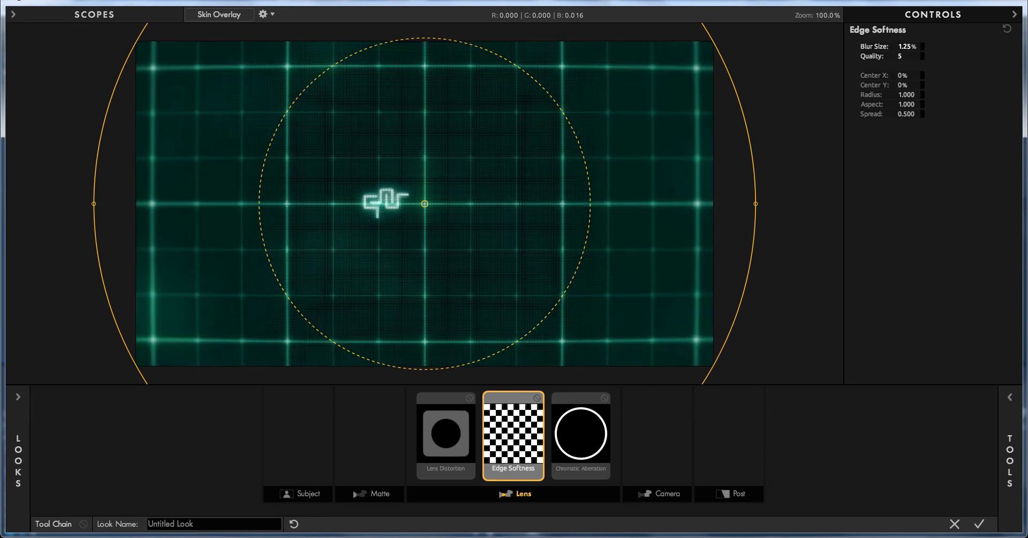
left_click_drag(906, 95, 933, 95)
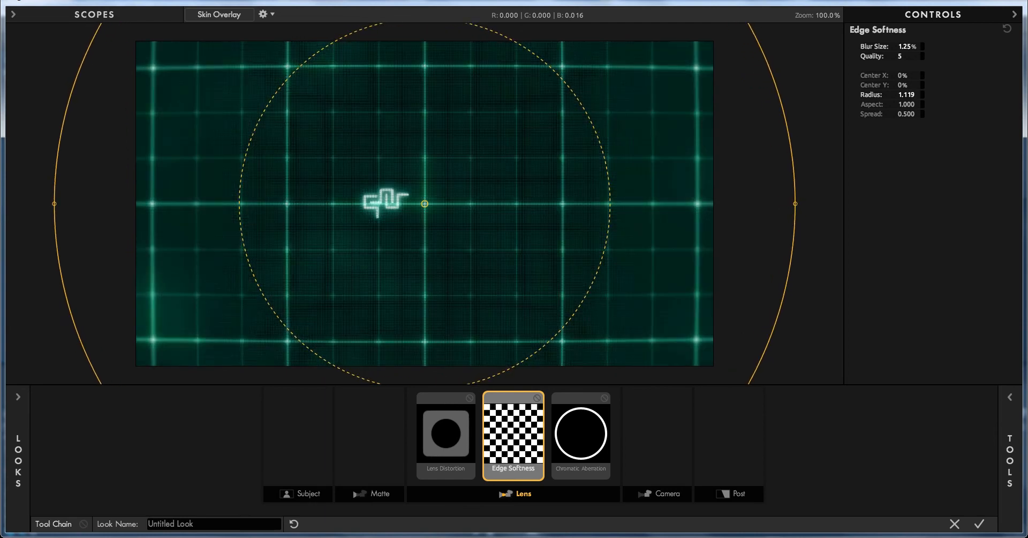
left_click_drag(906, 104, 870, 105)
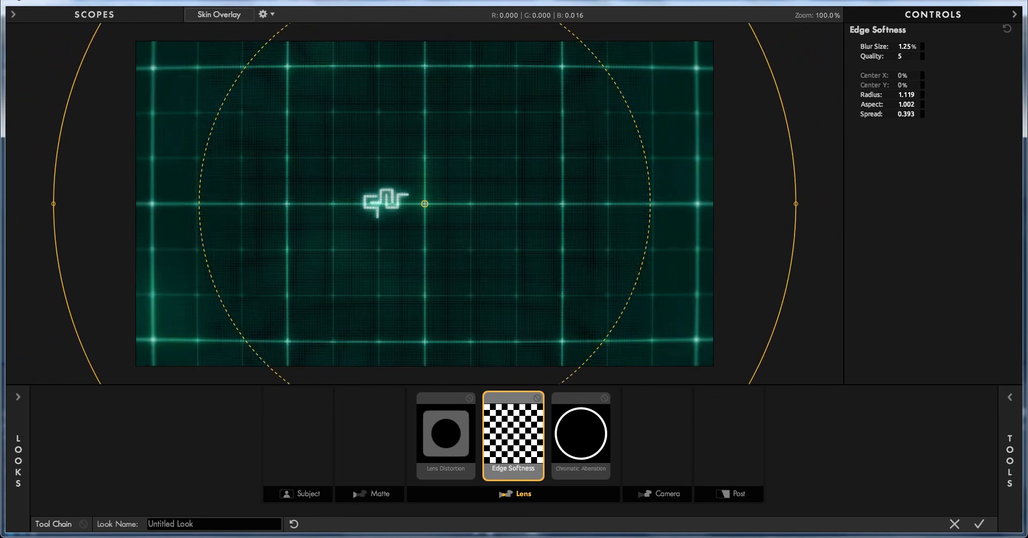
- Disable the Chromatic Aberration tool, then apply the look and inspect the MAIN composition at 100%
left_click(605, 398)
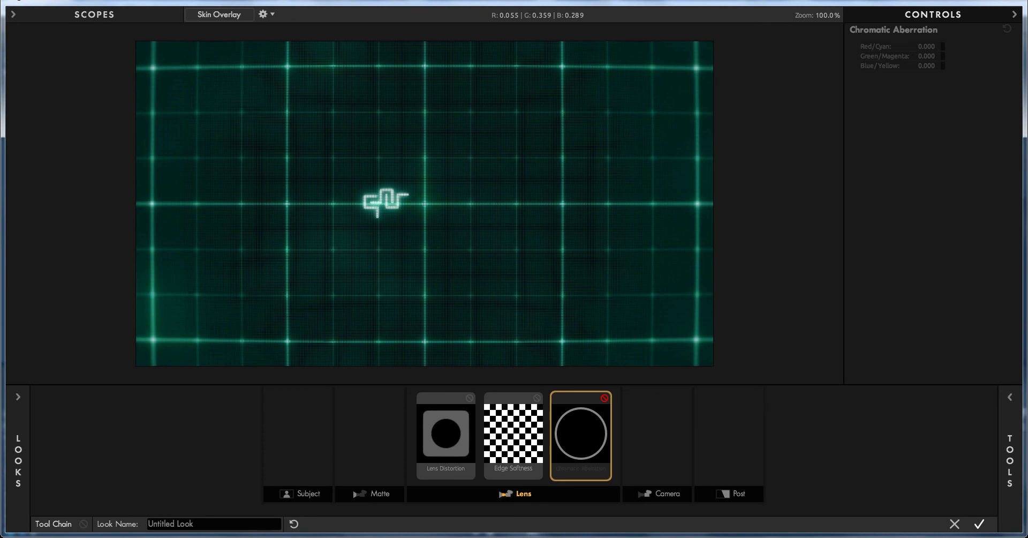
left_click(979, 523)
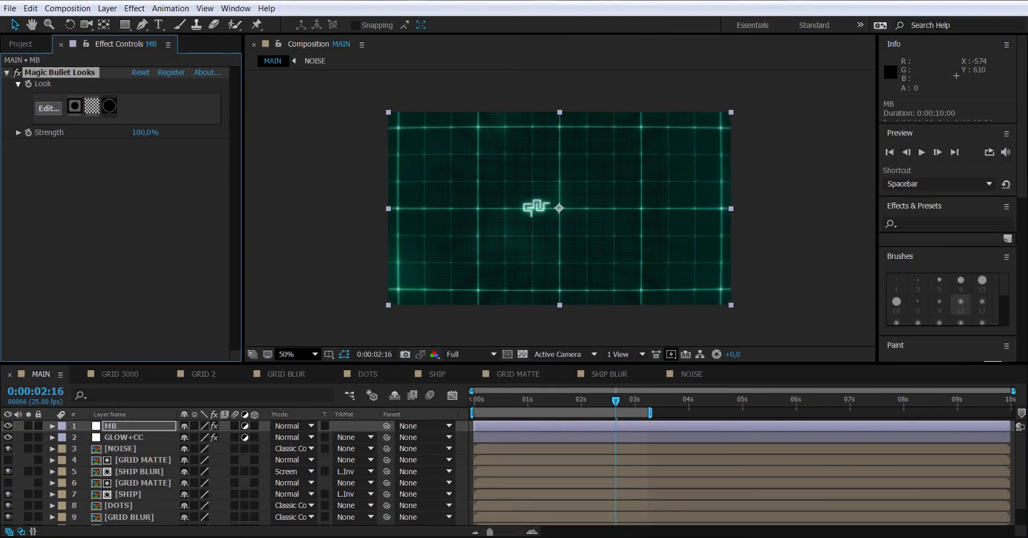
left_click(296, 354)
left_click(303, 263)
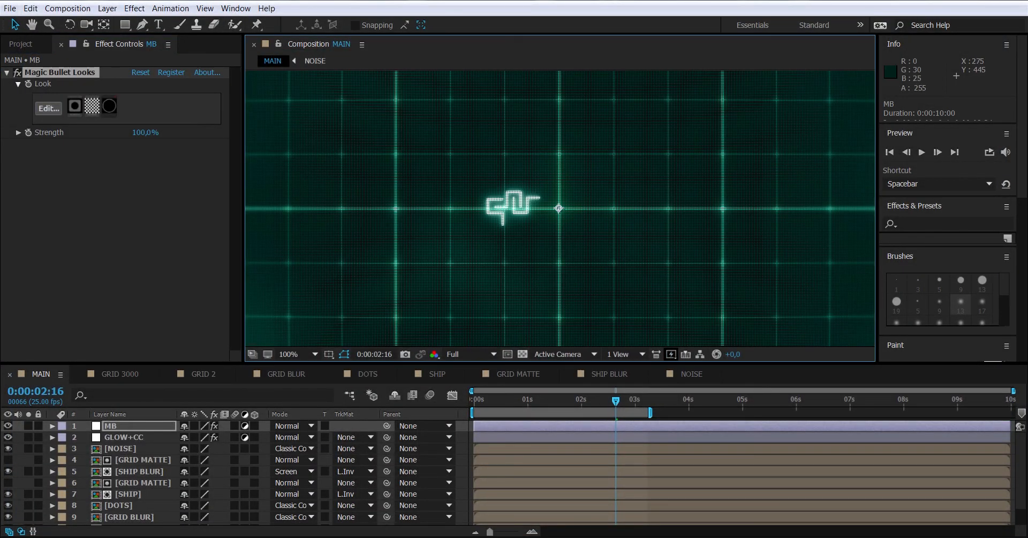
key("space")
left_click_drag(377, 224, 448, 284)
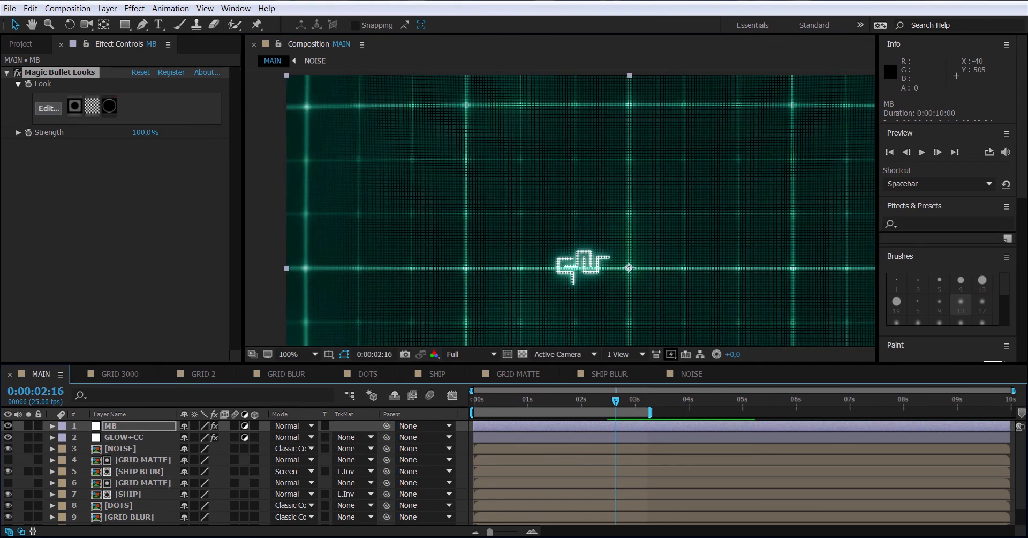
- Collapse the first Magic Bullet Looks effect on MB, add a second one and open its look editor
left_click(60, 73)
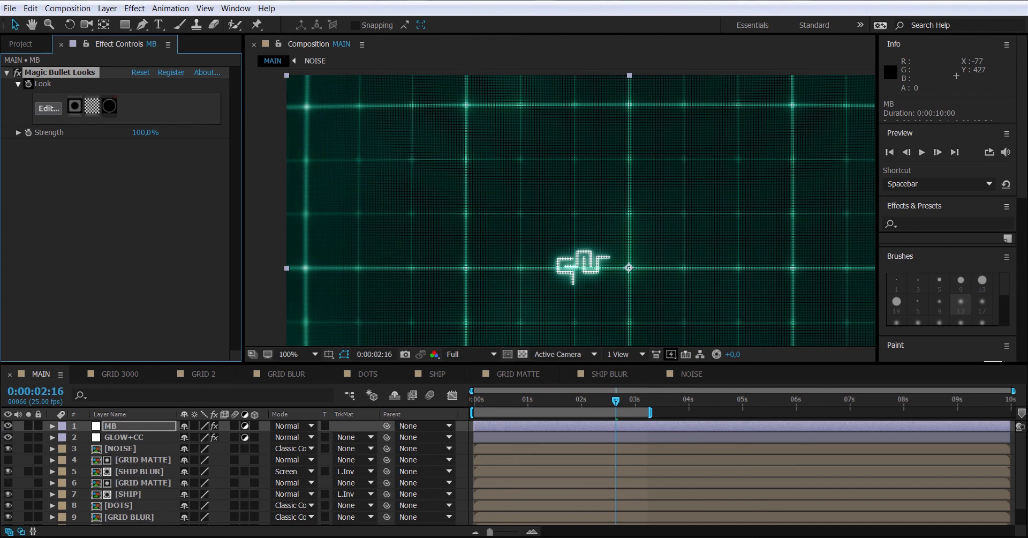
left_click(7, 72)
right_click(46, 91)
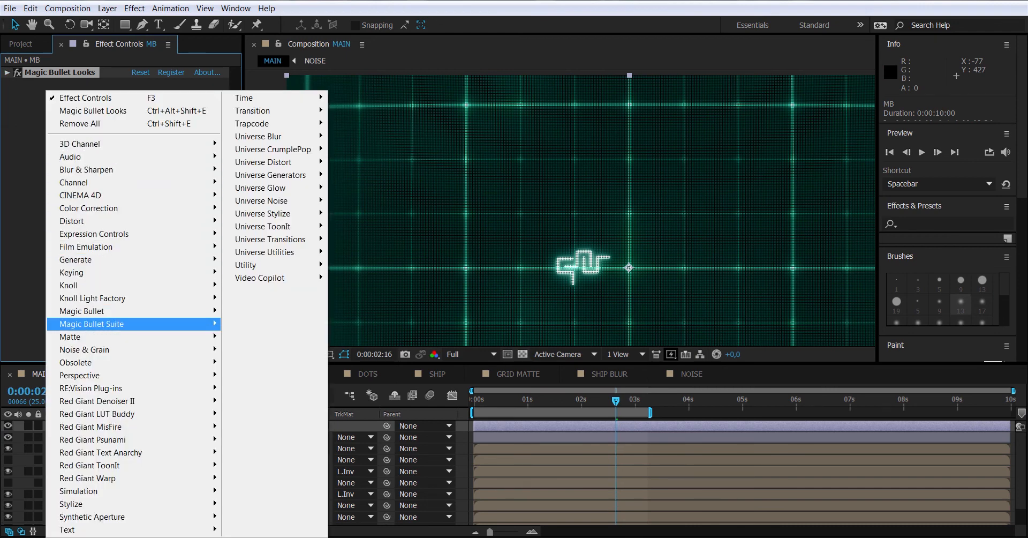
mouse_move(91, 324)
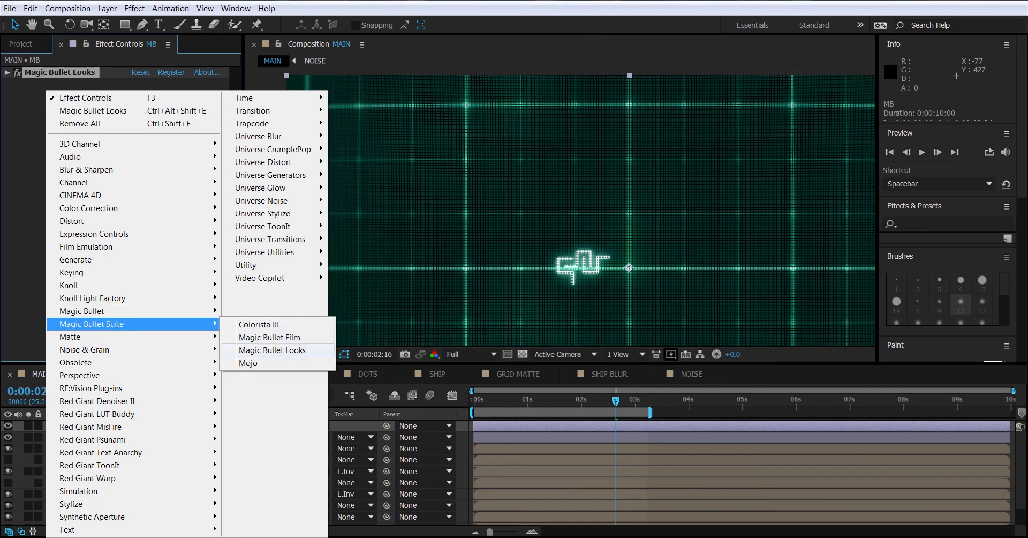
left_click(272, 350)
left_click(48, 120)
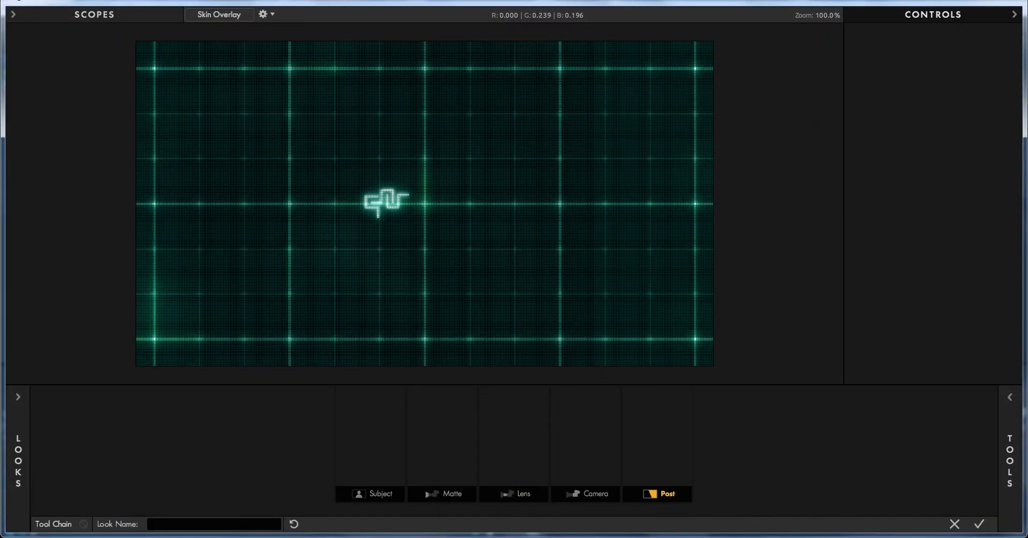
- Add a Chromatic Aberration tool to the Lens stage of the second look's tool chain
left_click(1011, 396)
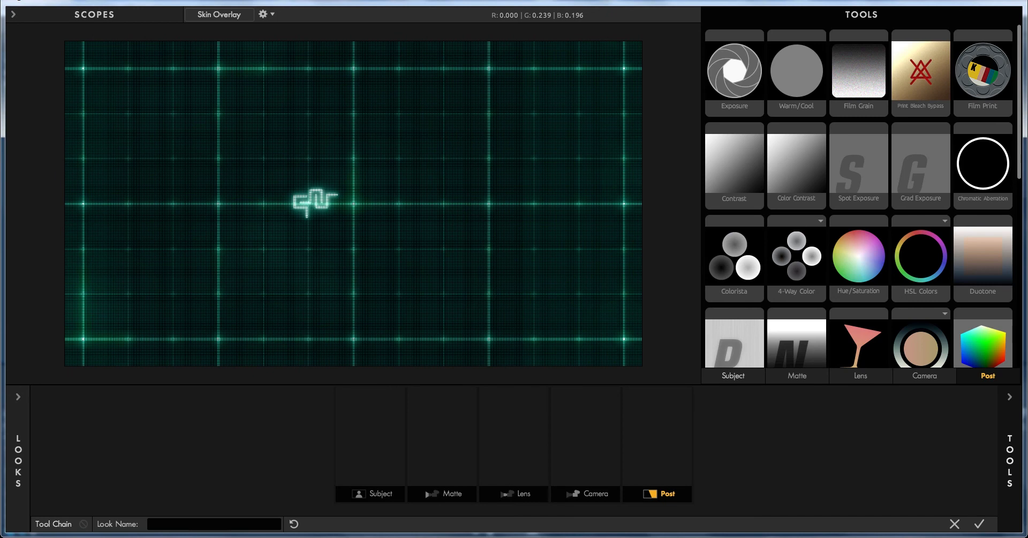
left_click(860, 376)
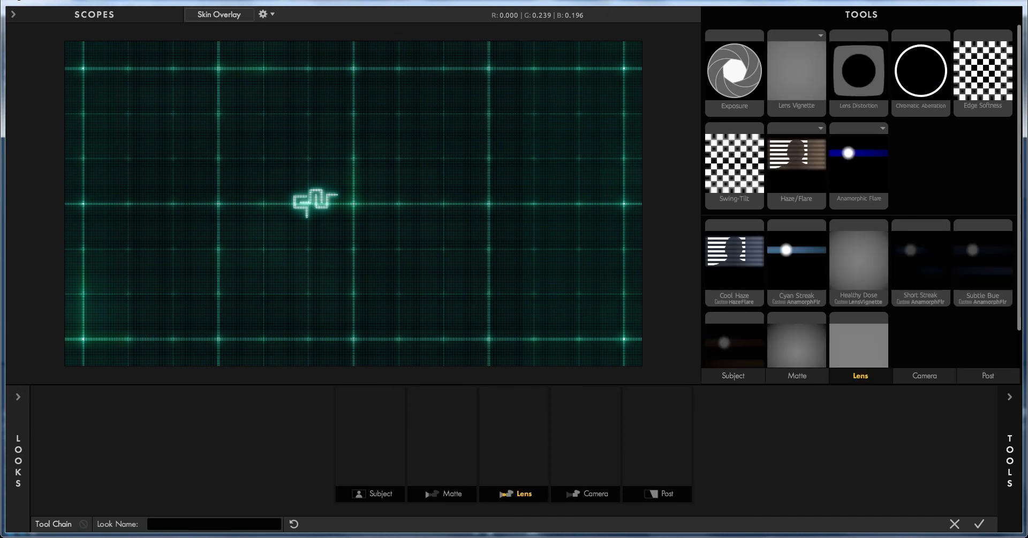
left_click_drag(920, 71, 513, 433)
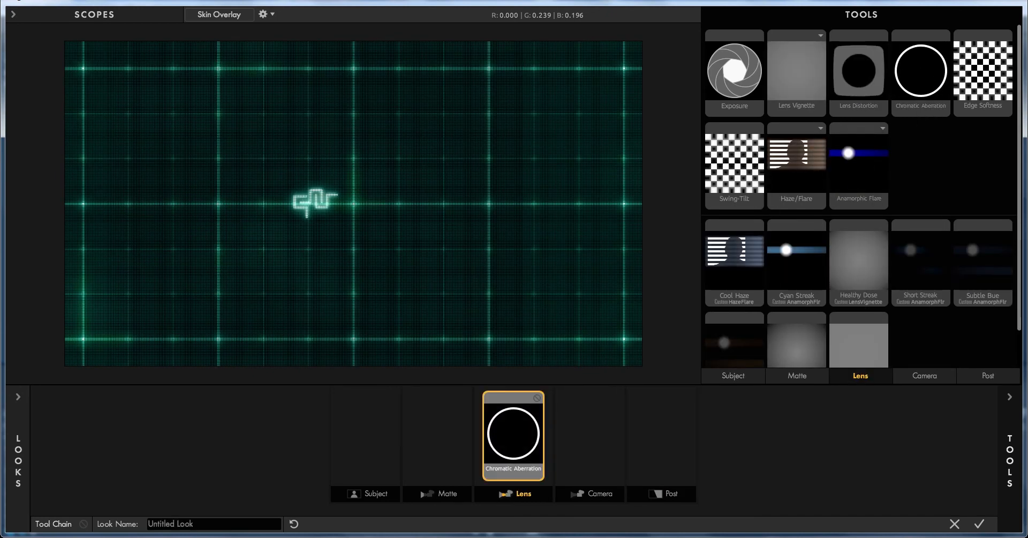
- Set Chromatic Aberration to Red/Cyan +0.750, Green/Magenta -0.160 and Blue/Yellow +0.750
left_click(1010, 450)
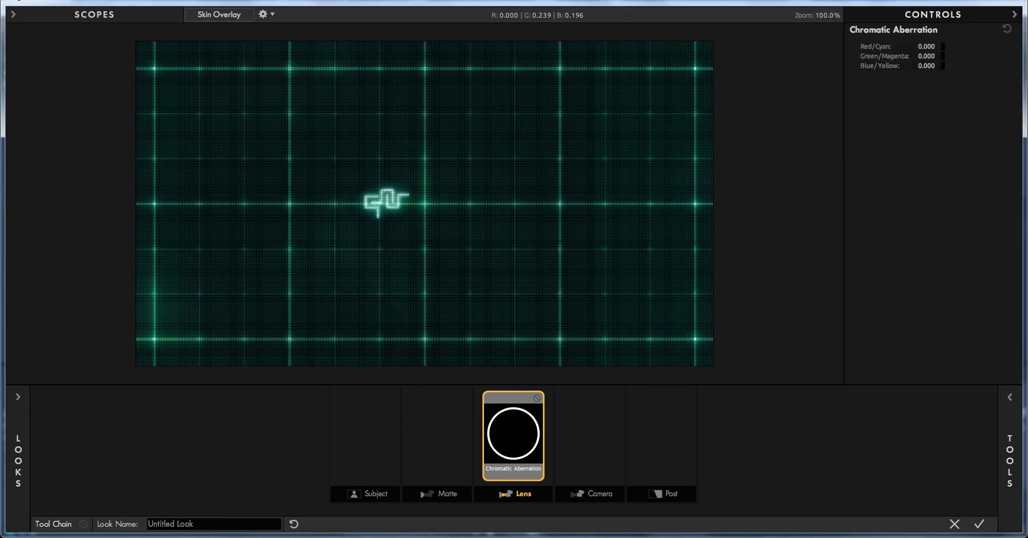
left_click_drag(927, 47, 967, 46)
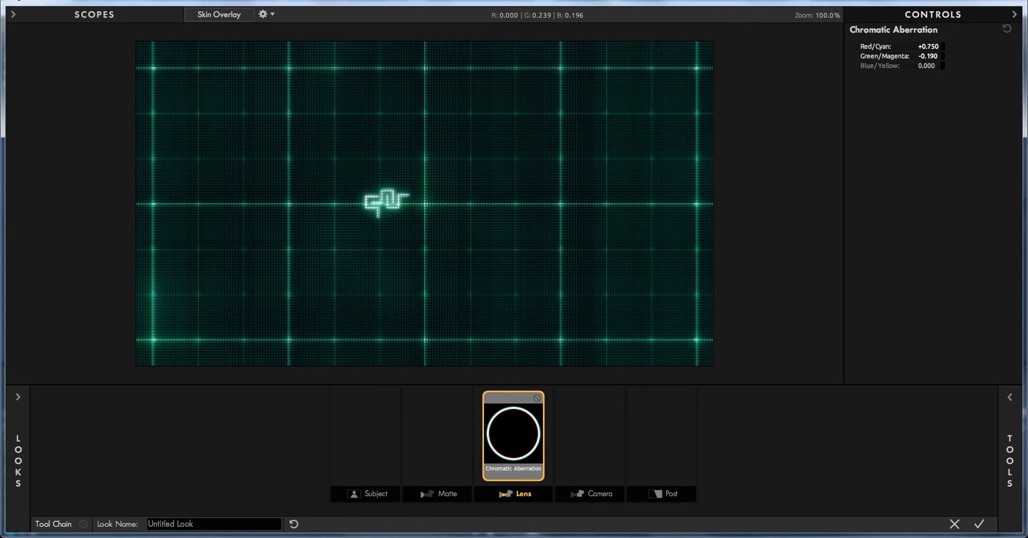
left_click_drag(928, 56, 963, 66)
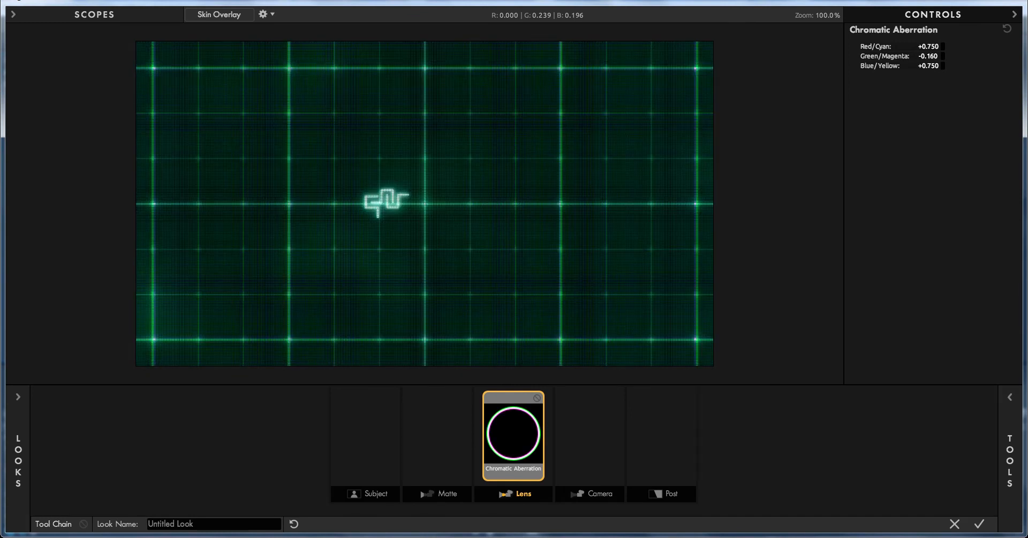
- Inspect the chromatic aberration on the grid and apply the second look to the MB layer
scroll(424, 204, "up", 8)
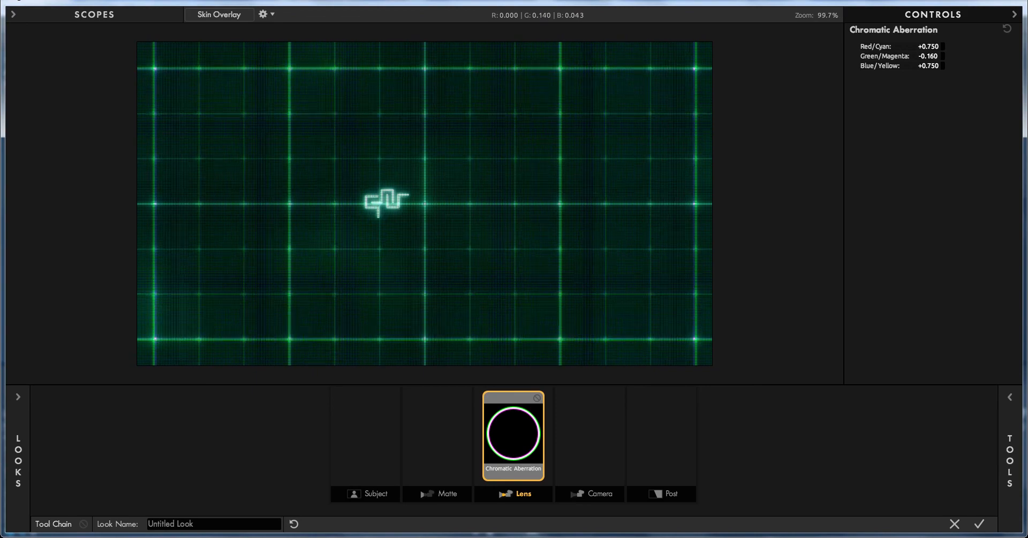
scroll(424, 203, "down", 5)
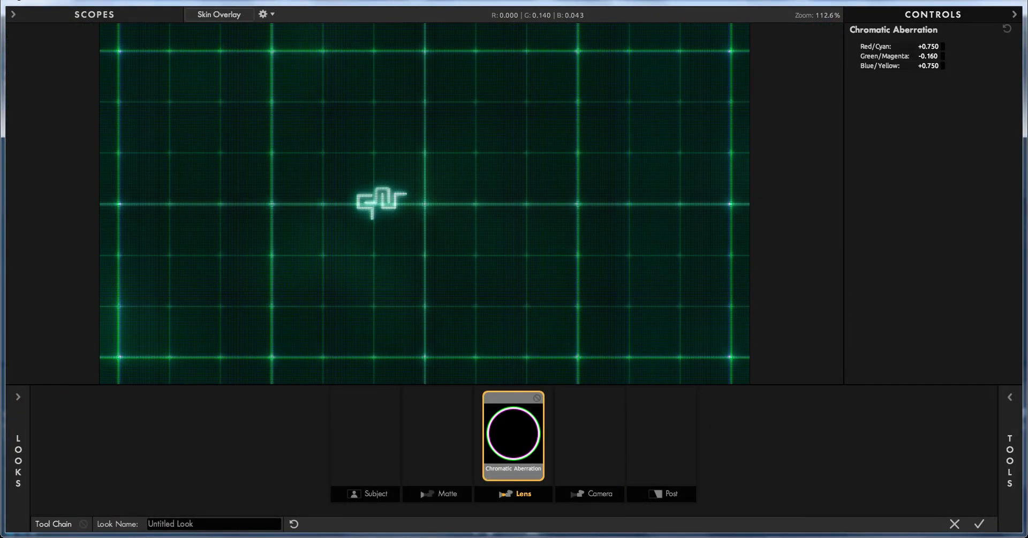
left_click_drag(929, 66, 930, 66)
left_click(980, 524)
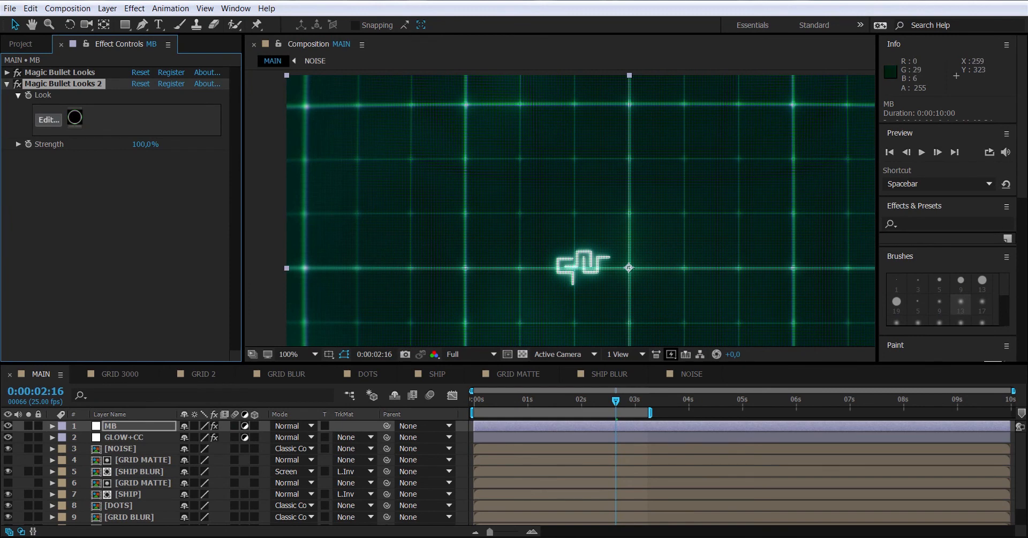
- Compare the MAIN composition with and without the MB layer and its second Magic Bullet Looks effect
left_click(8, 426)
left_click(8, 426)
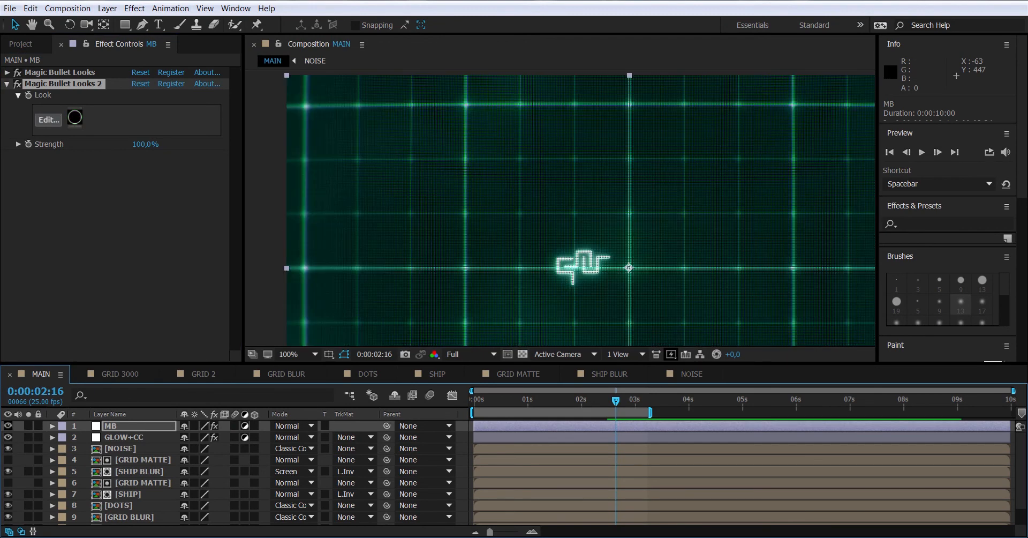
left_click(8, 426)
left_click(8, 426)
left_click(17, 84)
left_click(18, 84)
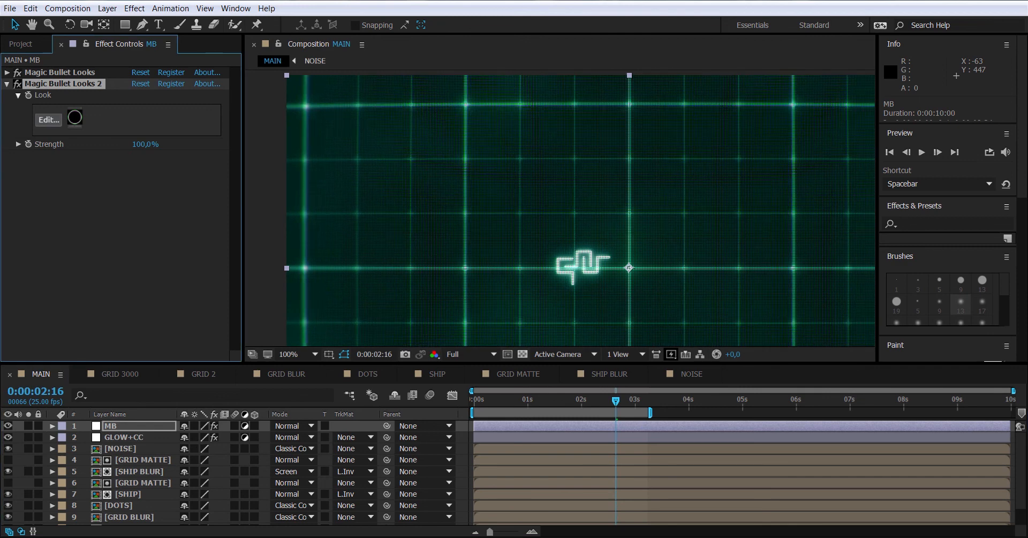
left_click(17, 83)
left_click(18, 83)
- View the MAIN composition at 50% and preview the animation with the new look
left_click(296, 354)
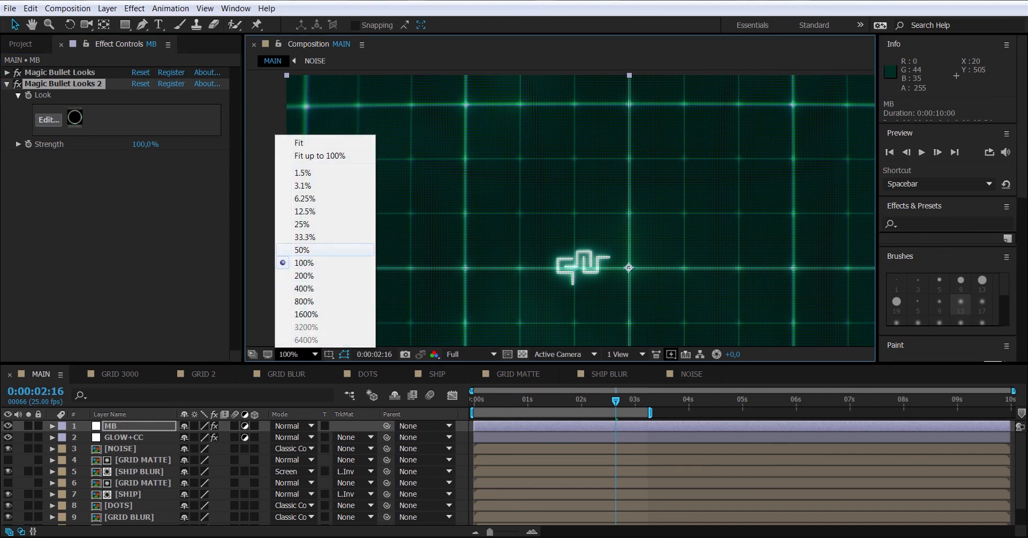
left_click(302, 250)
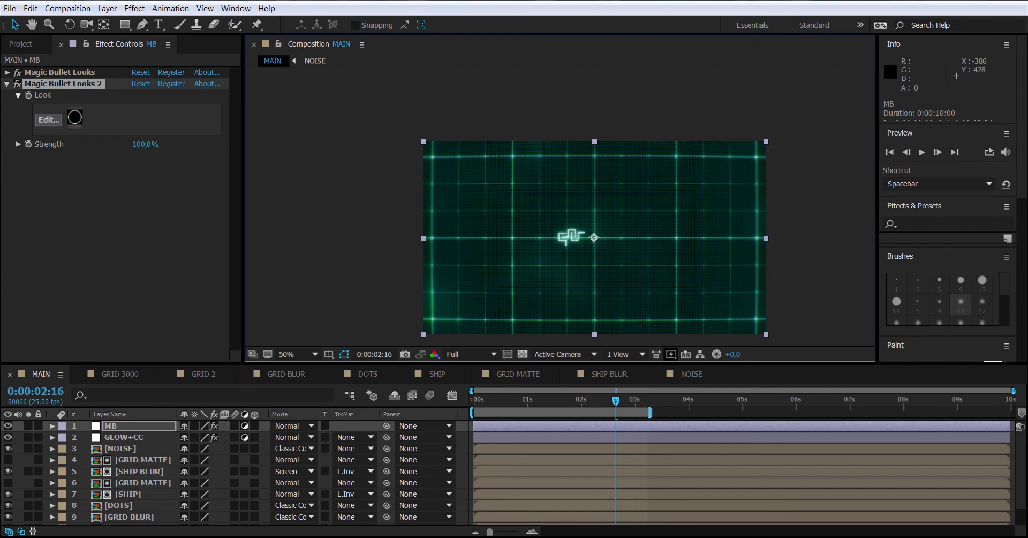
key("space")
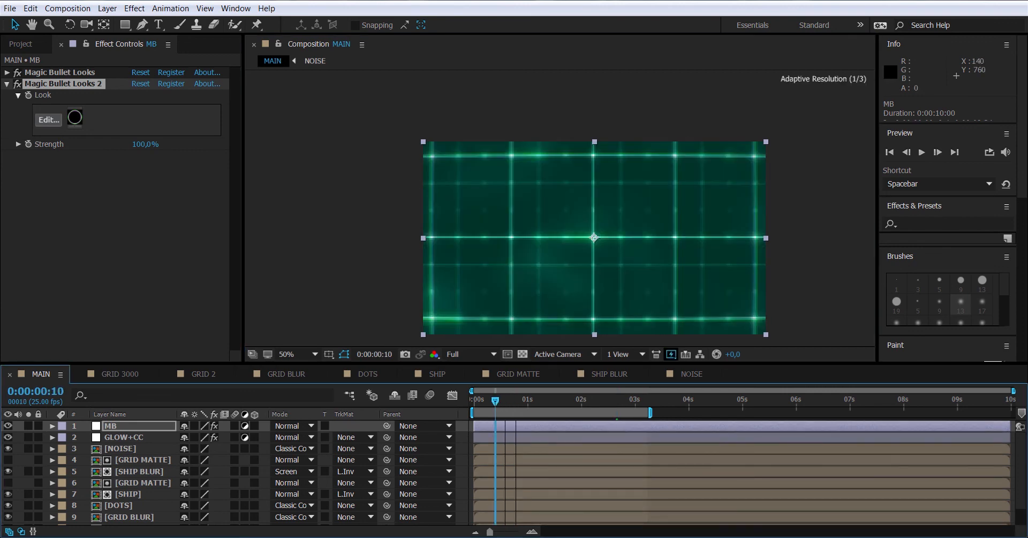
key("space")
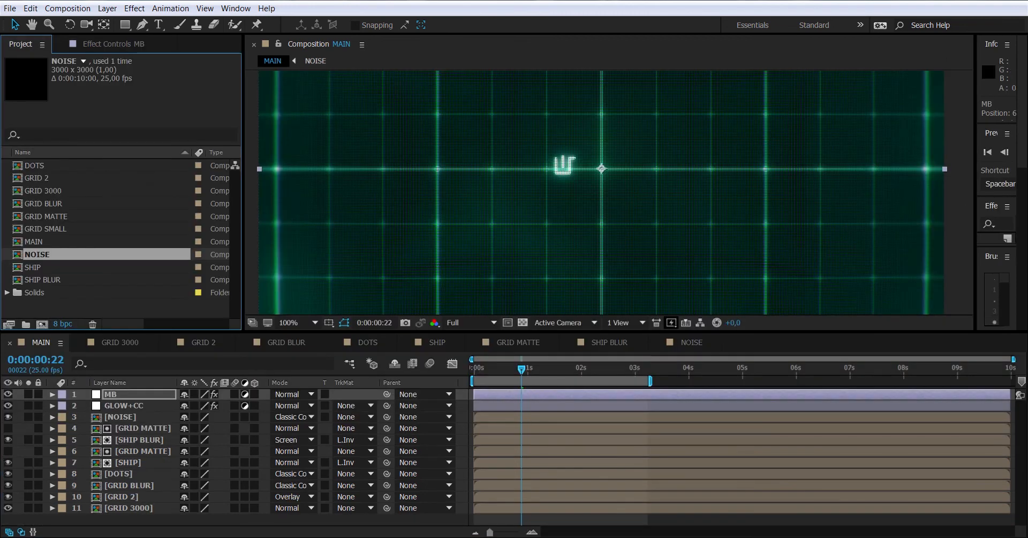
- Set the project's color depth to 16 bits per channel
left_click(62, 323)
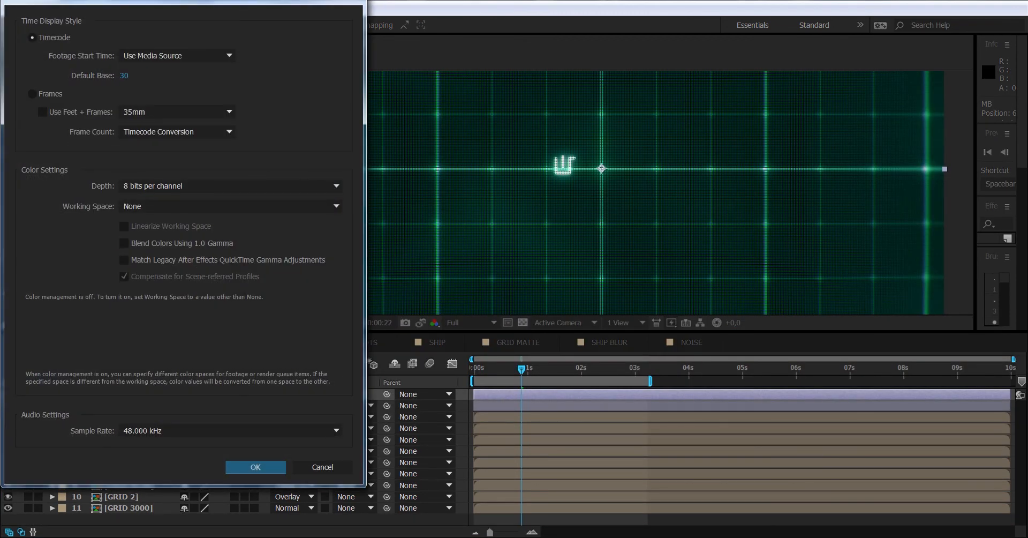
left_click(230, 185)
left_click(148, 210)
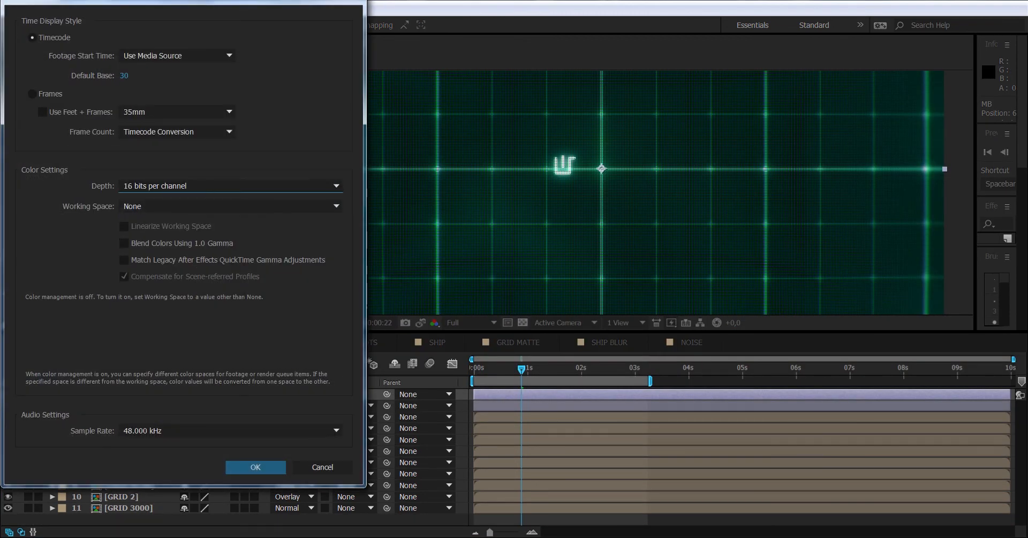
left_click(256, 467)
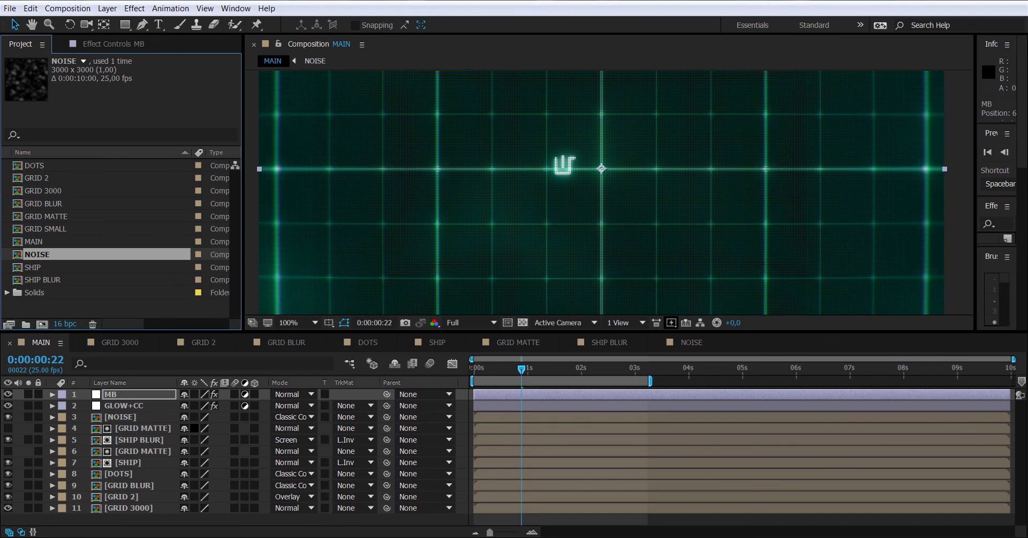
- Add a new adjustment layer above MB in MAIN and name it VIG
left_click(107, 8)
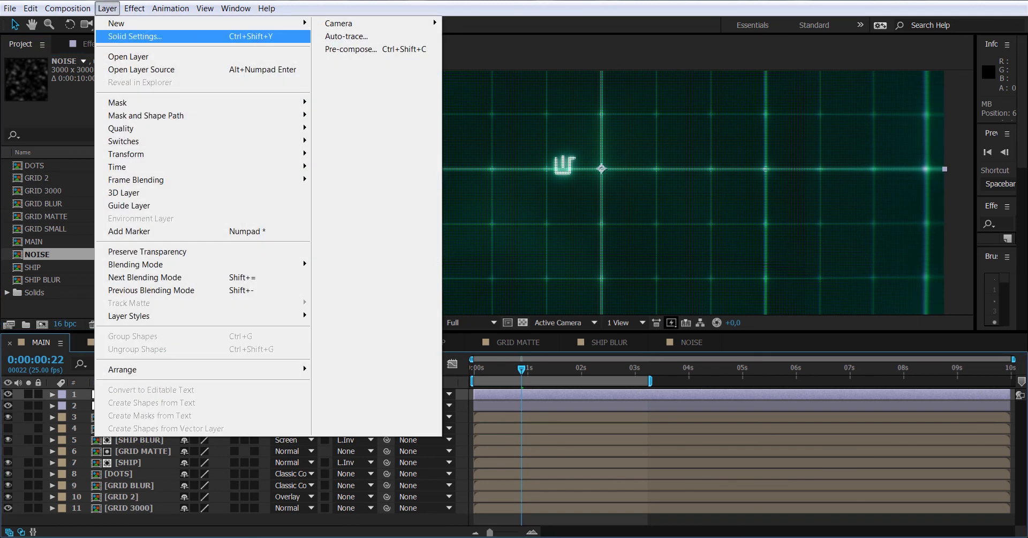
mouse_move(116, 23)
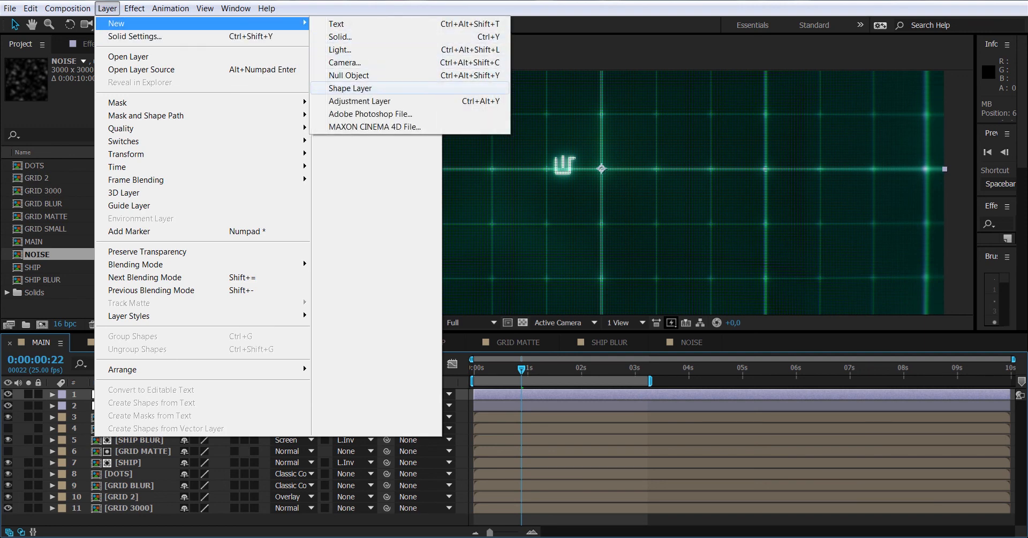
left_click(360, 101)
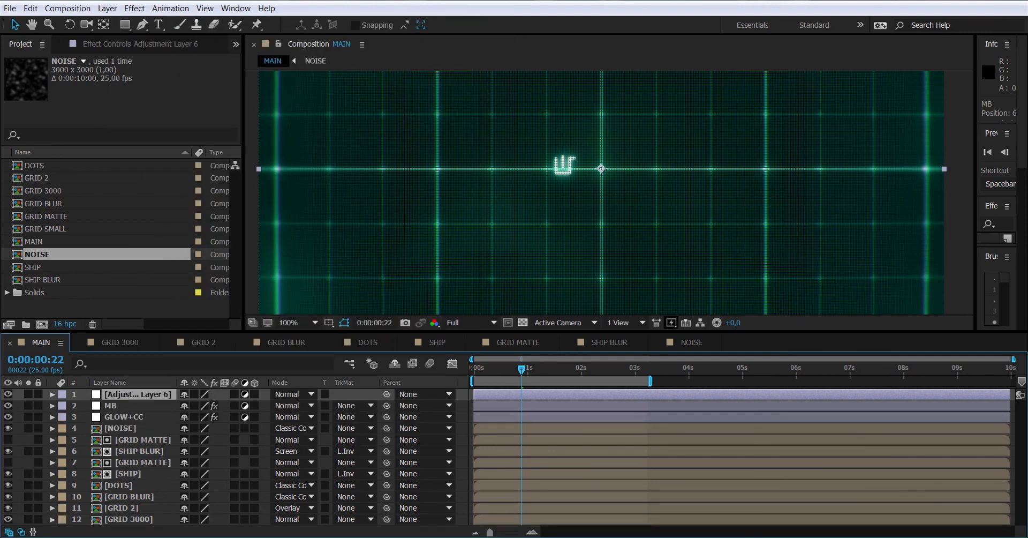
key("Return")
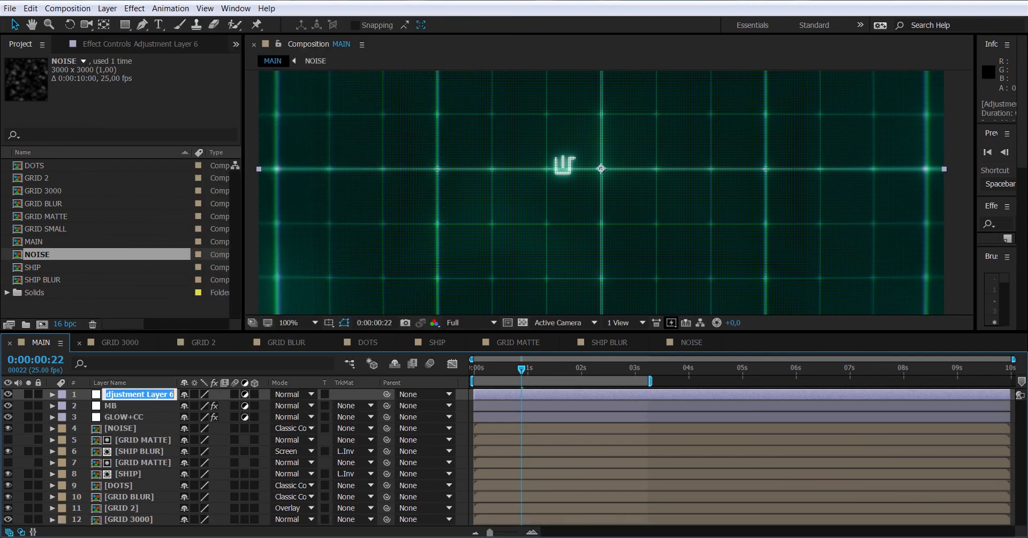
type("VI")
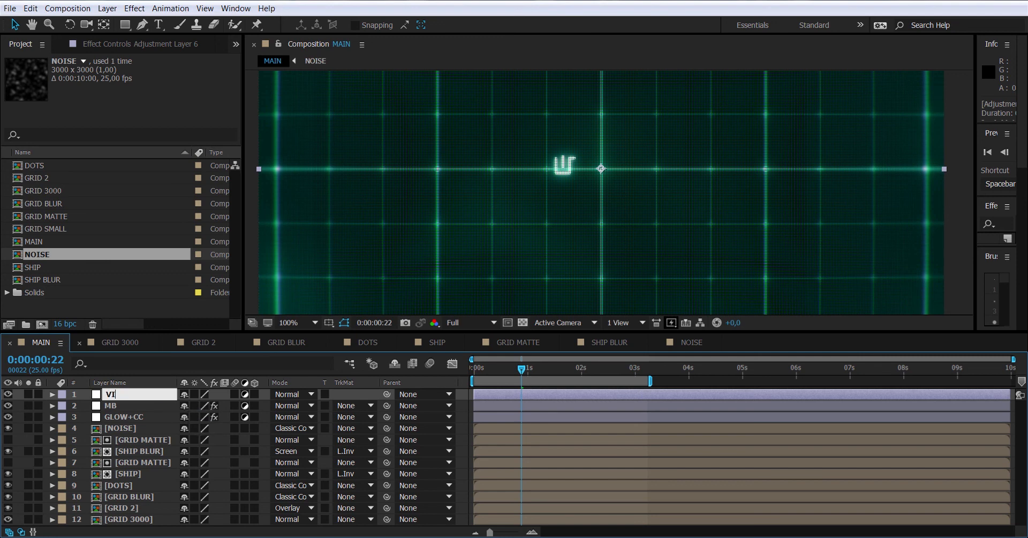
type("G")
key("Return")
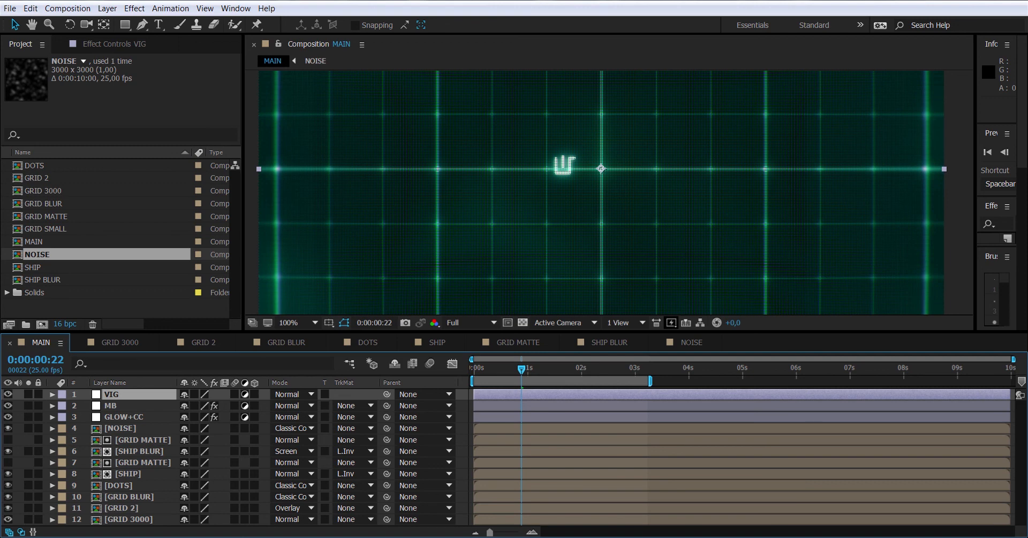
- Apply a Curves effect to VIG and pull the middle of the RGB curve down to darken the image
right_click(162, 393)
mouse_move(230, 275)
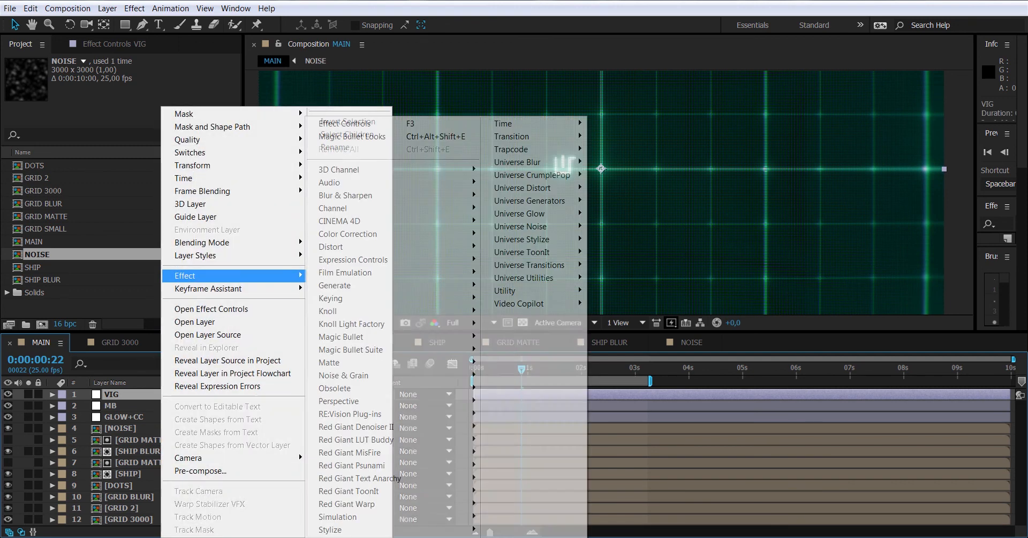
mouse_move(348, 233)
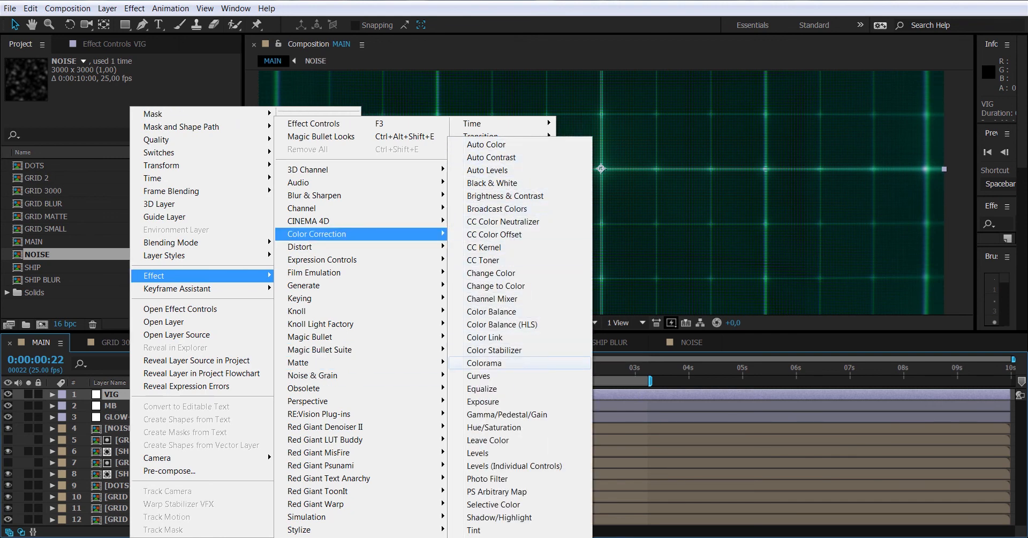
left_click(478, 376)
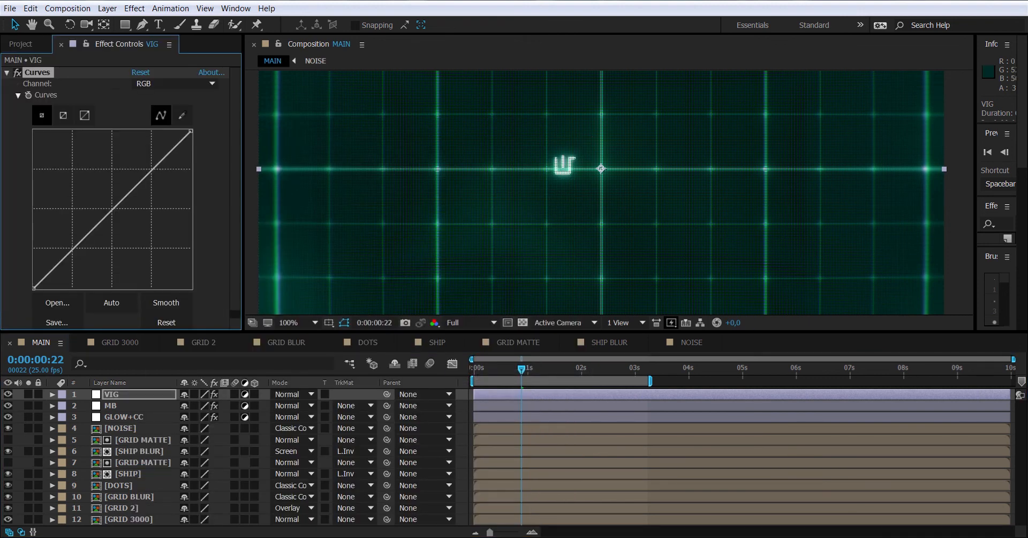
mouse_move(120, 202)
left_mouse_down()
mouse_move(129, 233)
mouse_move(126, 220)
left_mouse_up()
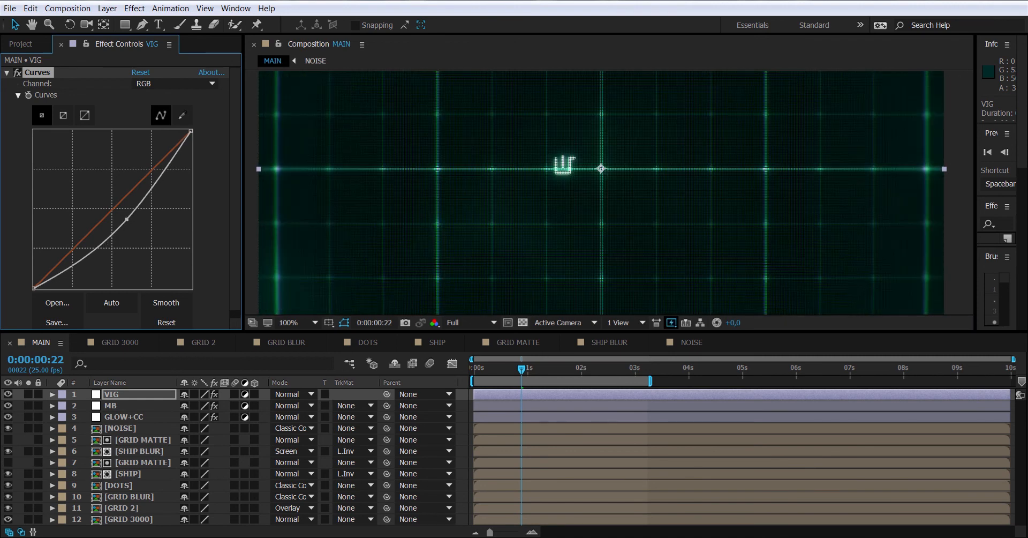
left_click_drag(127, 219, 125, 217)
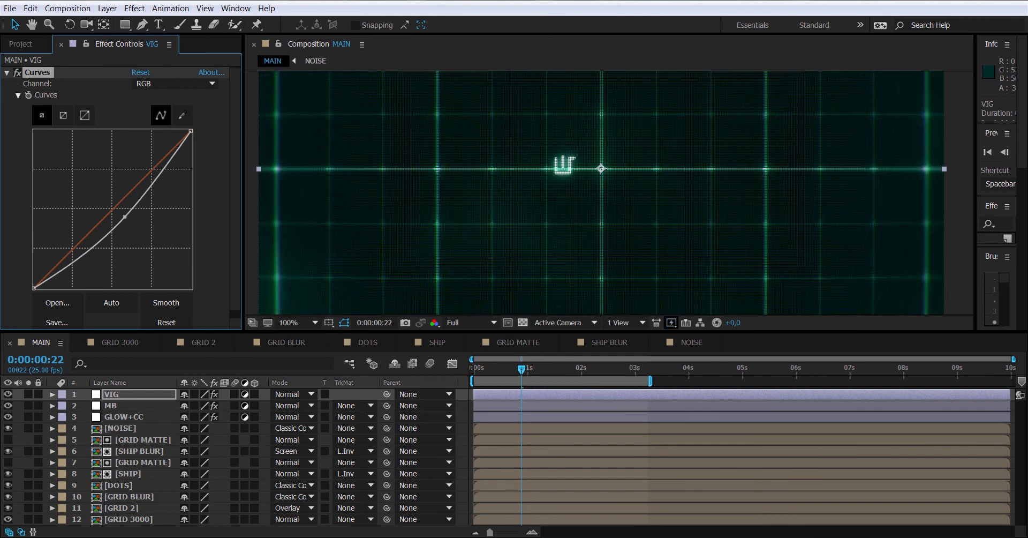
- View MAIN at 50% and compare the image with and without the VIG layer
left_click(314, 323)
left_click(303, 217)
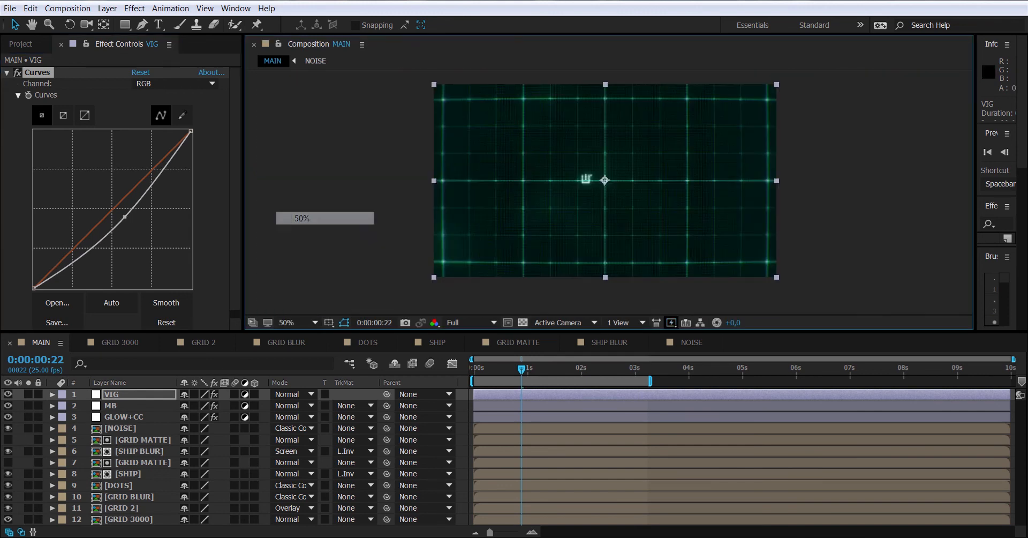
left_click(7, 393)
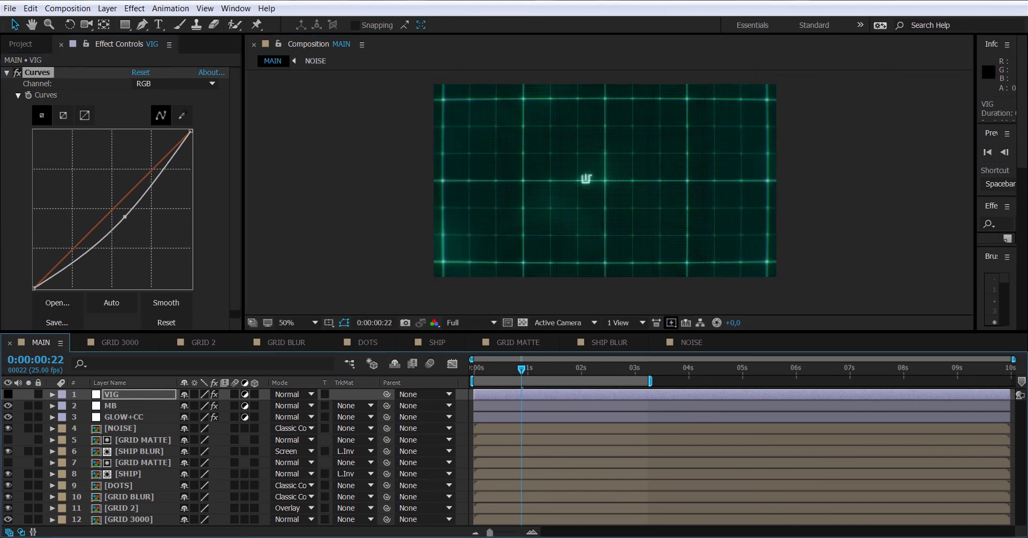
left_click(7, 393)
- Add a full-frame elliptical mask to VIG, invert it, and hide the mask outline in the viewer
left_click(112, 394)
left_click(125, 24)
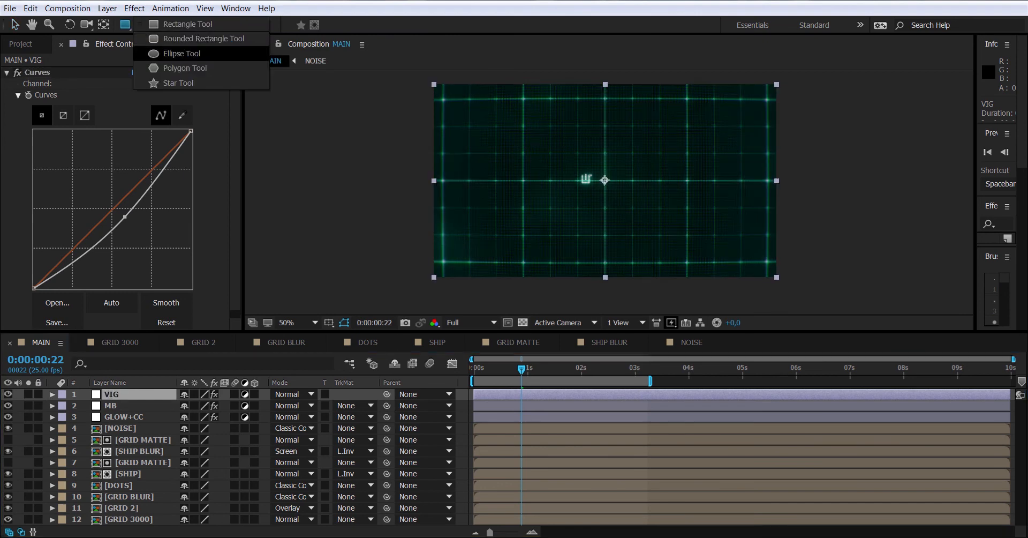
left_click(184, 53)
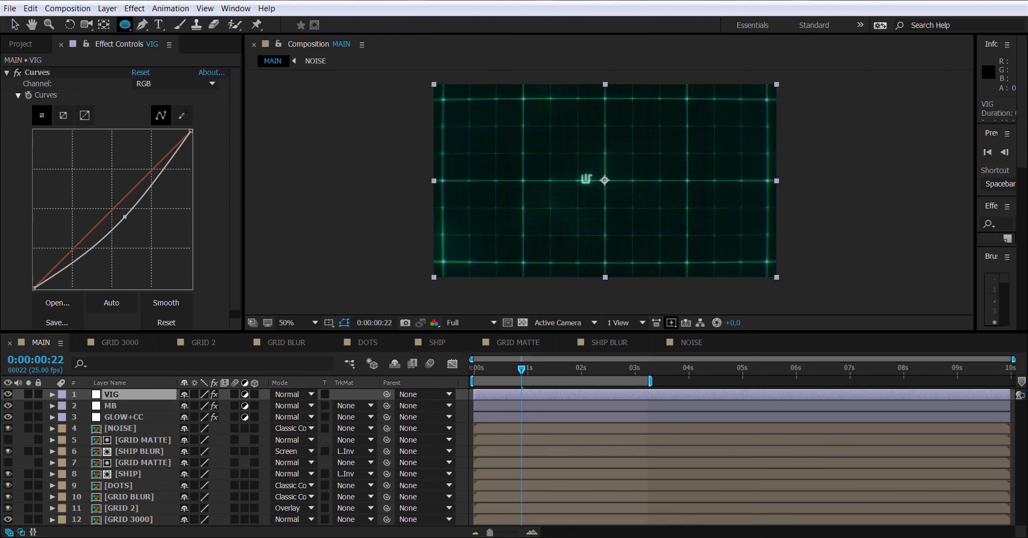
double_click(125, 25)
key("v")
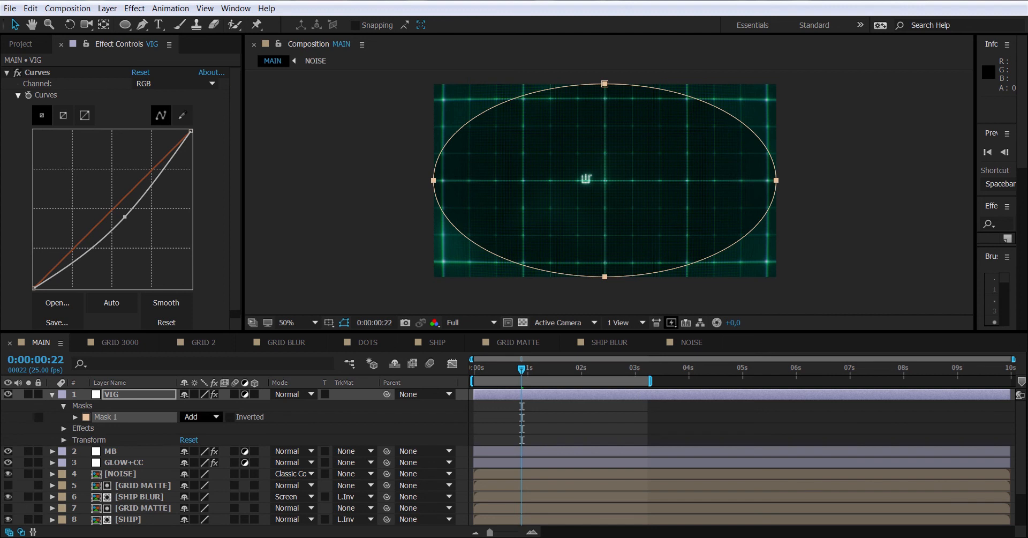
left_click(230, 417)
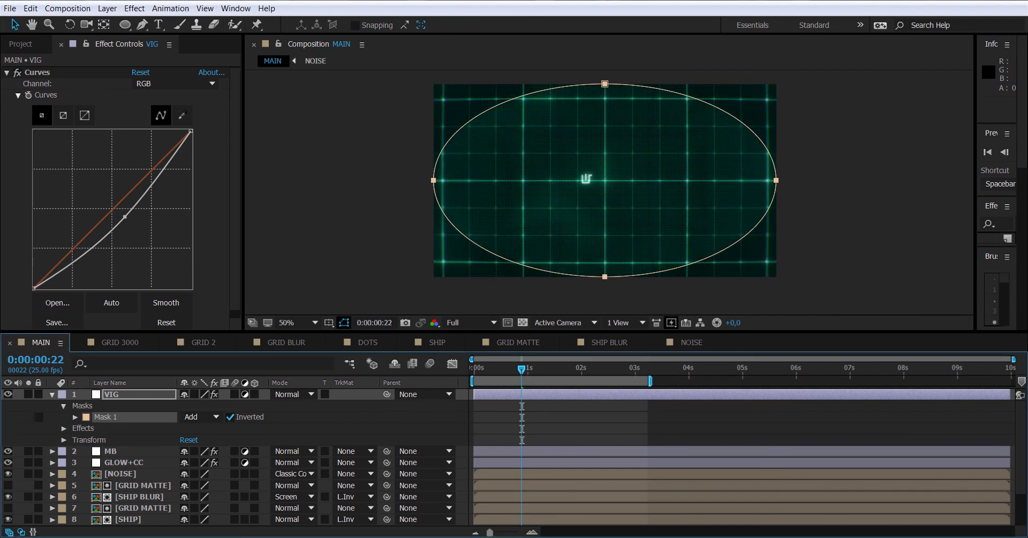
left_click(344, 322)
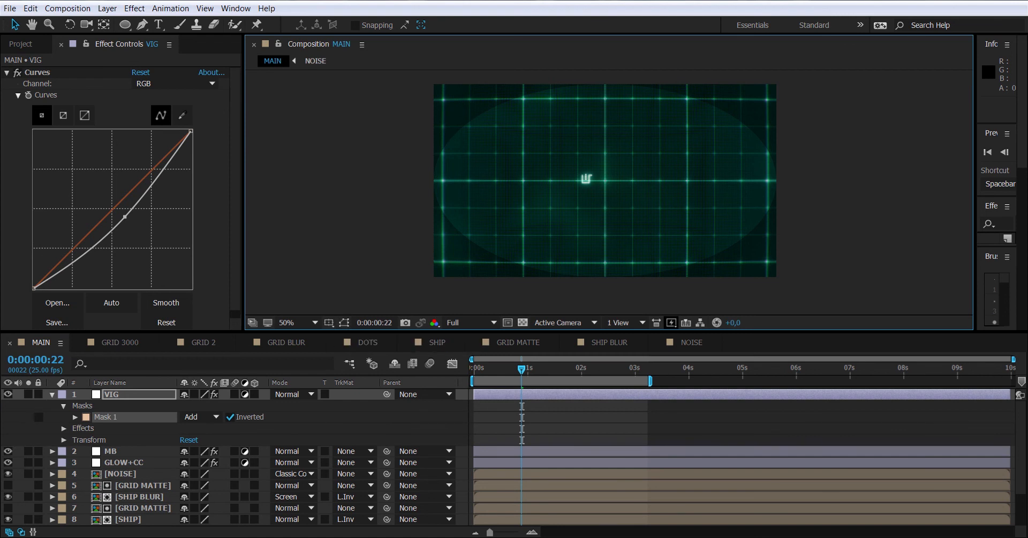
- Set the VIG mask's feather to about 282 pixels and preview the animation with the vignette
left_click(75, 417)
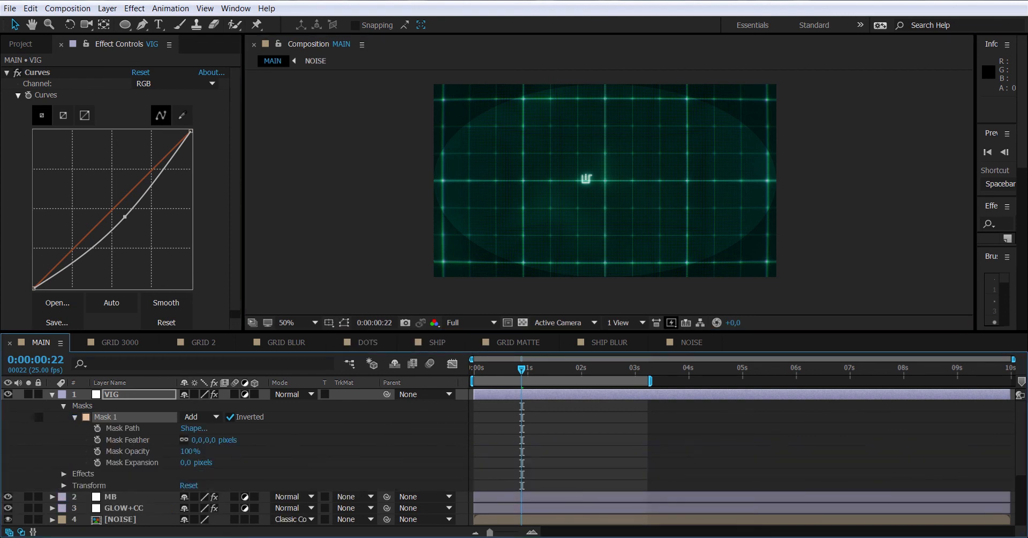
left_click_drag(197, 439, 344, 440)
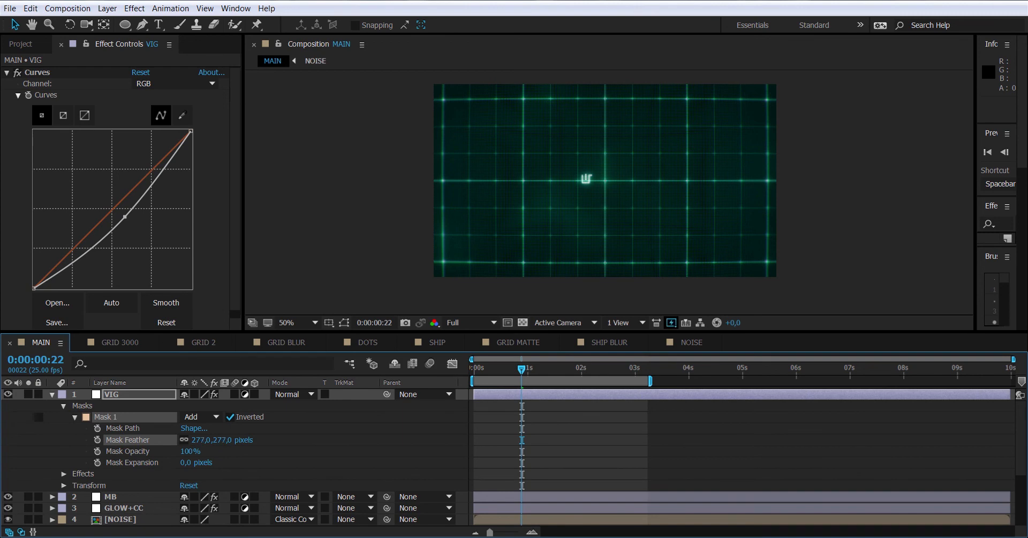
left_click_drag(212, 440, 214, 439)
key("space")
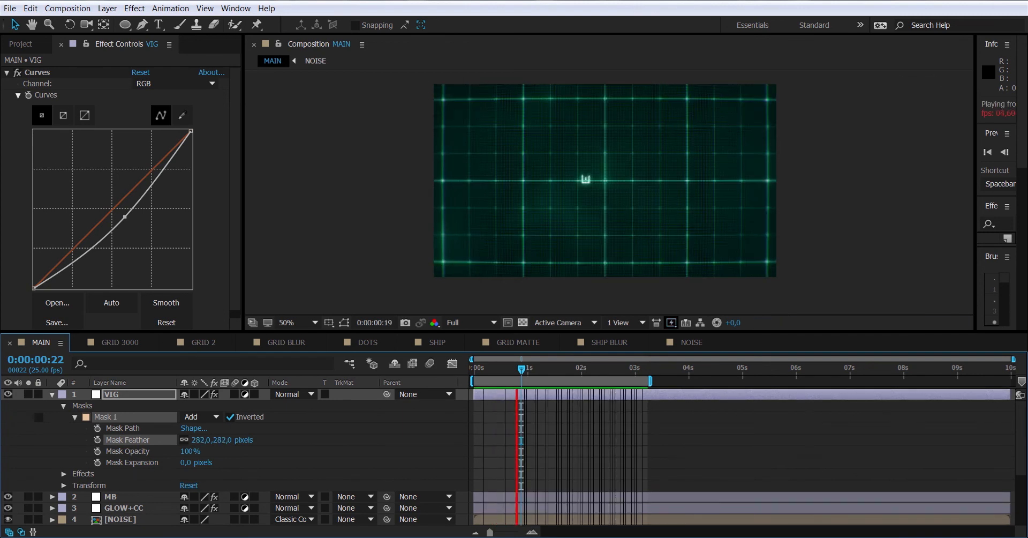